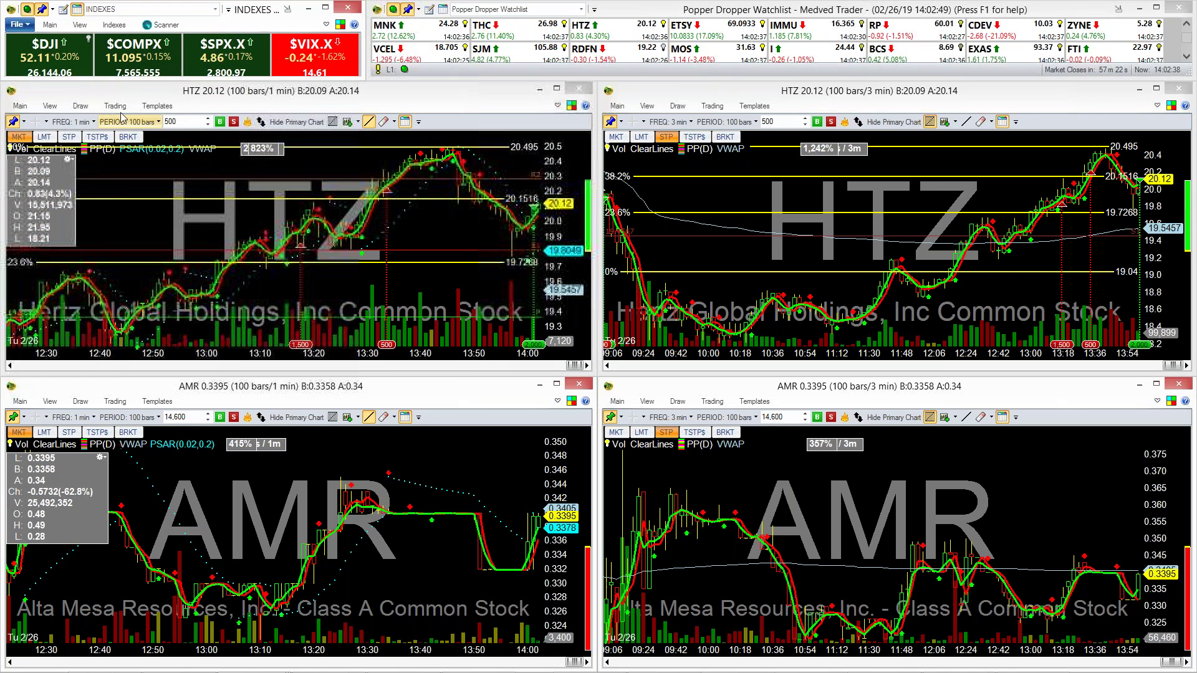
Step: Clear all chart data for the symbol HTZ from its 1-minute chart
{"action": "left_click", "coordinate": [20, 105]}
{"action": "left_click", "coordinate": [147, 135]}
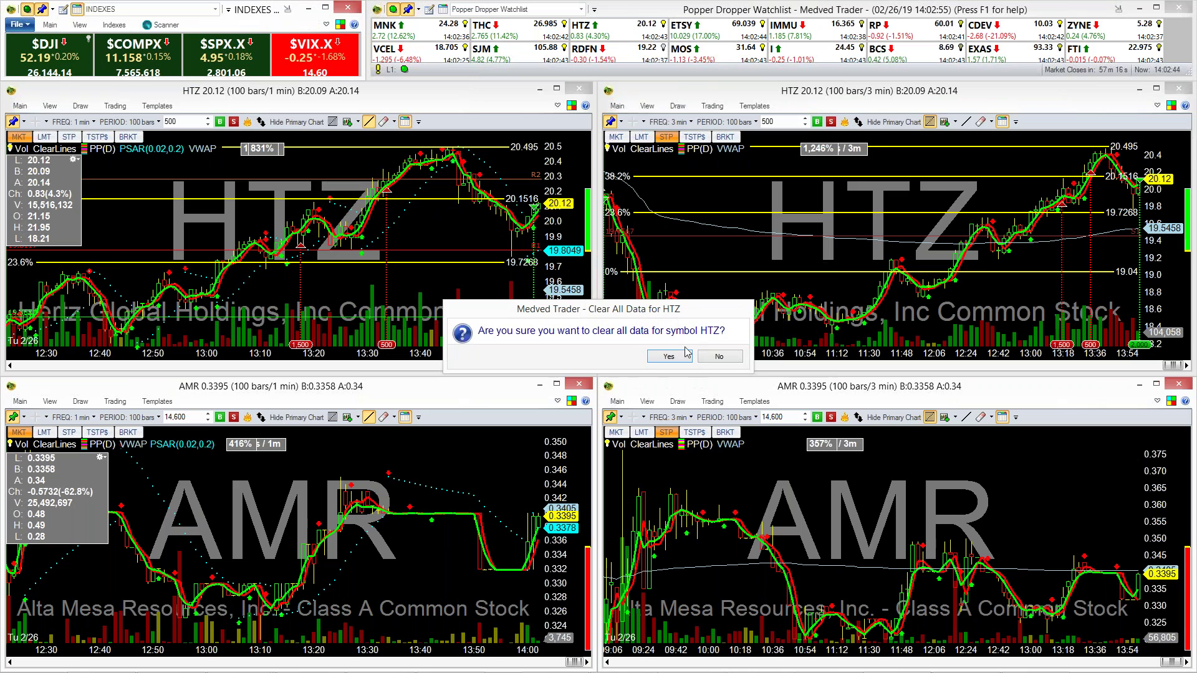
{"action": "left_click", "coordinate": [680, 357]}
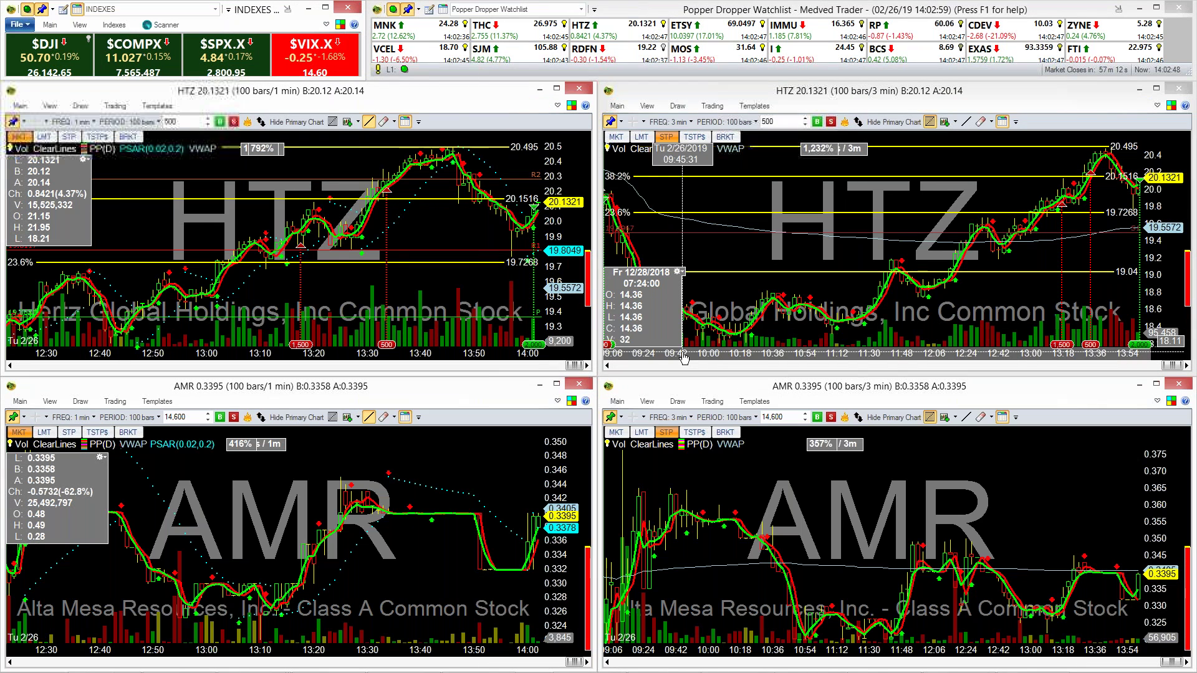
Step: Review the default backfill source choices from the HTZ 1-minute chart without changing the source
{"action": "left_click", "coordinate": [21, 106]}
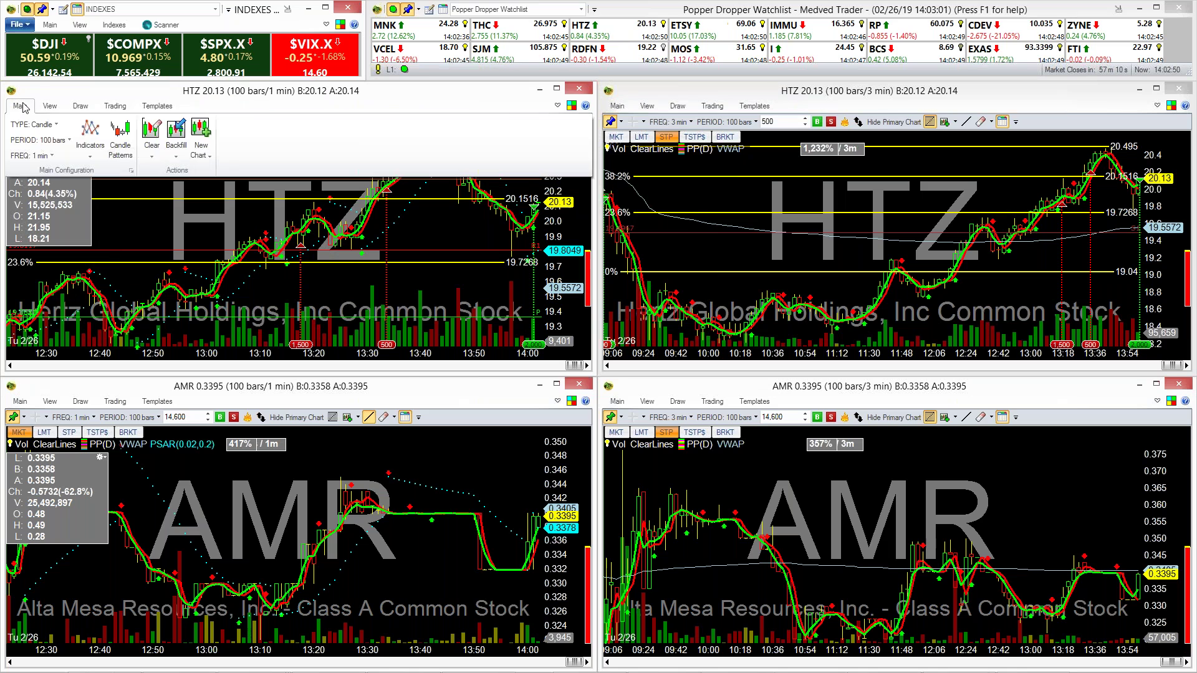
{"action": "left_click", "coordinate": [177, 156]}
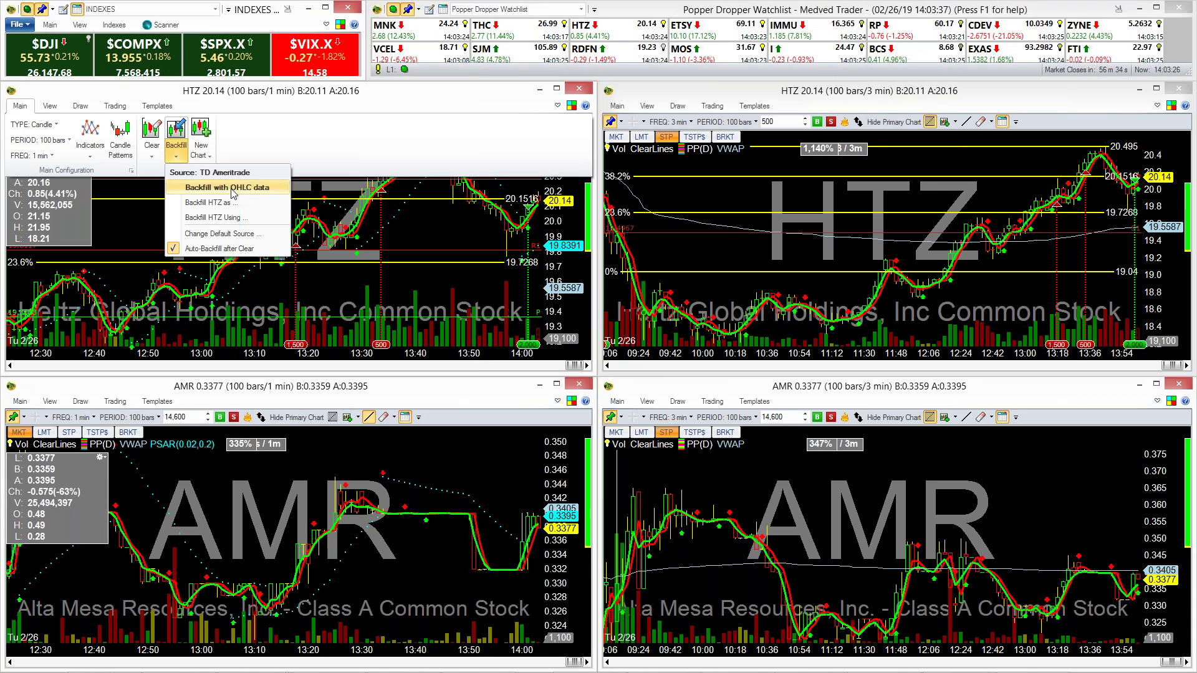
{"action": "left_click", "coordinate": [230, 237]}
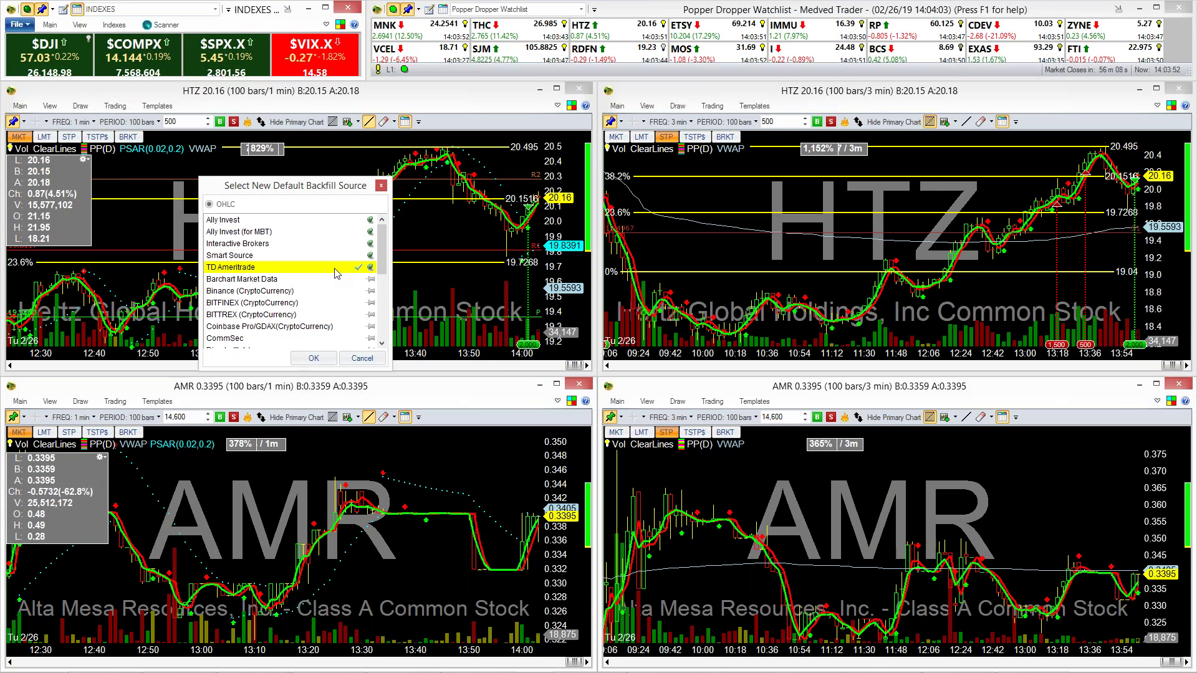
{"action": "left_click", "coordinate": [363, 359]}
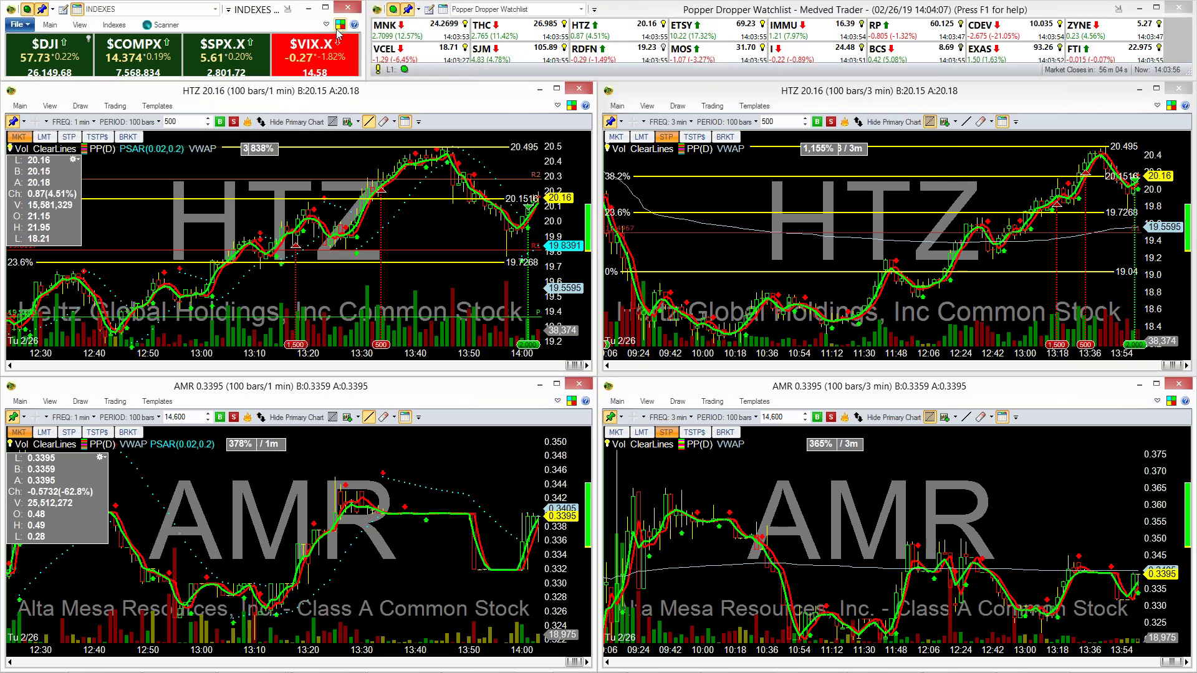
Step: Bring up the MT Dashboard, check the status of the connected data sources and return to its tile overview
{"action": "mouse_move", "coordinate": [679, 660]}
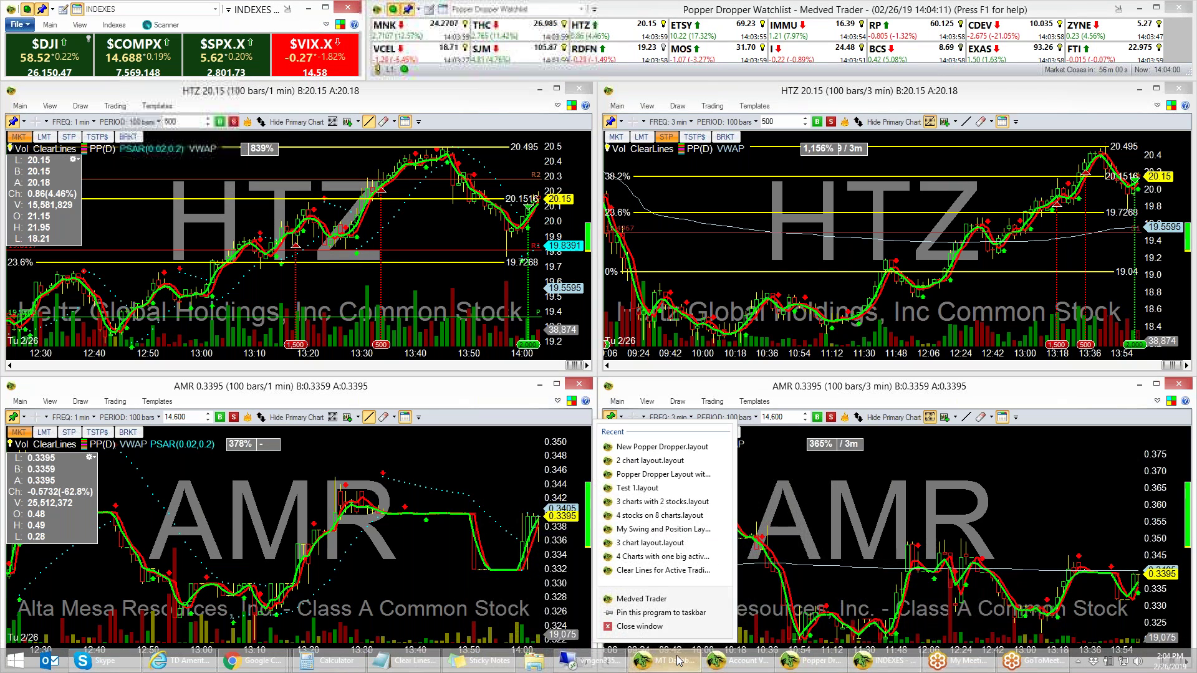
{"action": "left_click", "coordinate": [679, 659]}
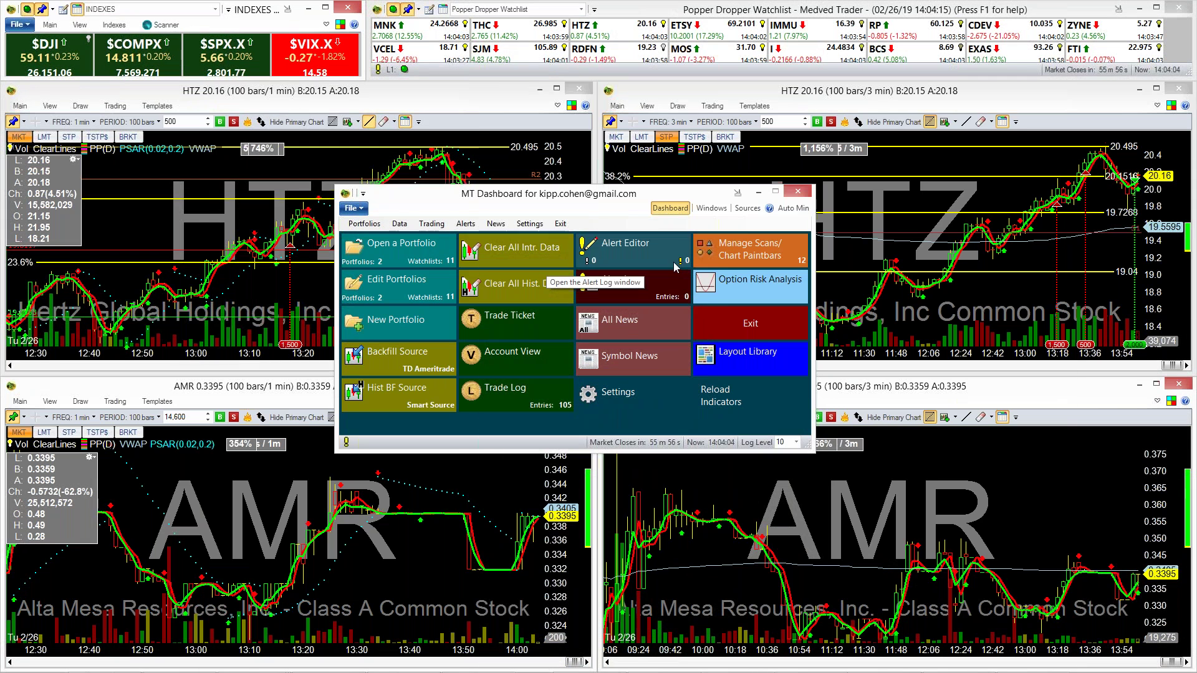
{"action": "left_click", "coordinate": [745, 210]}
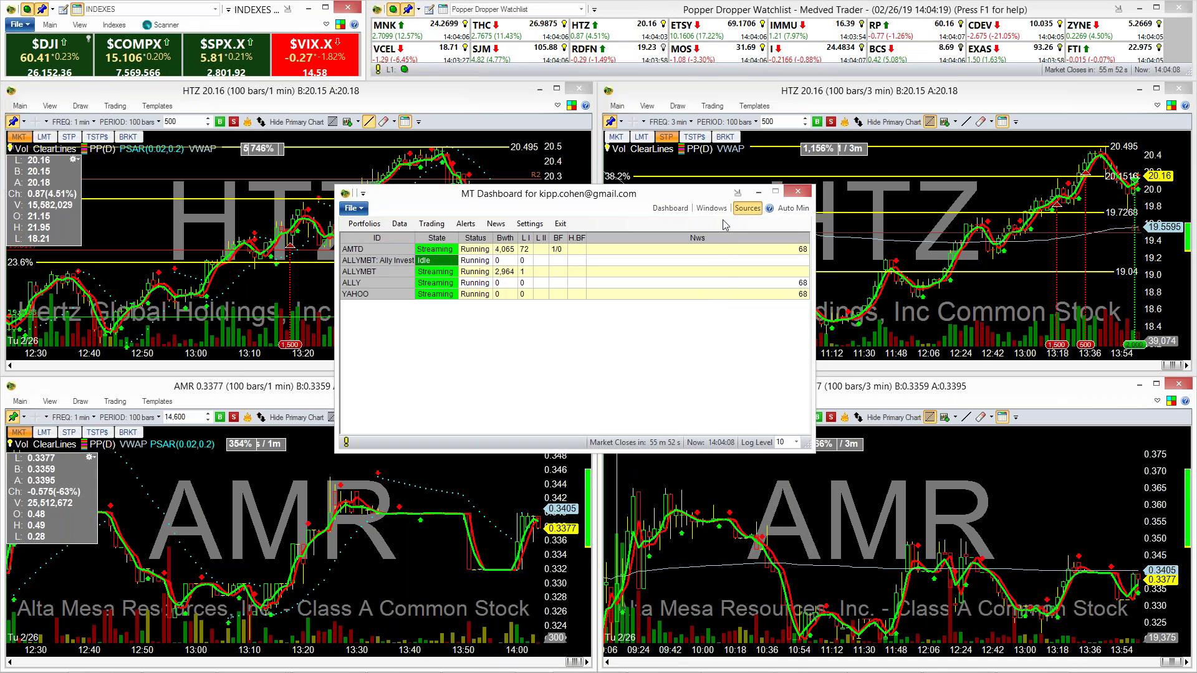
{"action": "left_click", "coordinate": [665, 209]}
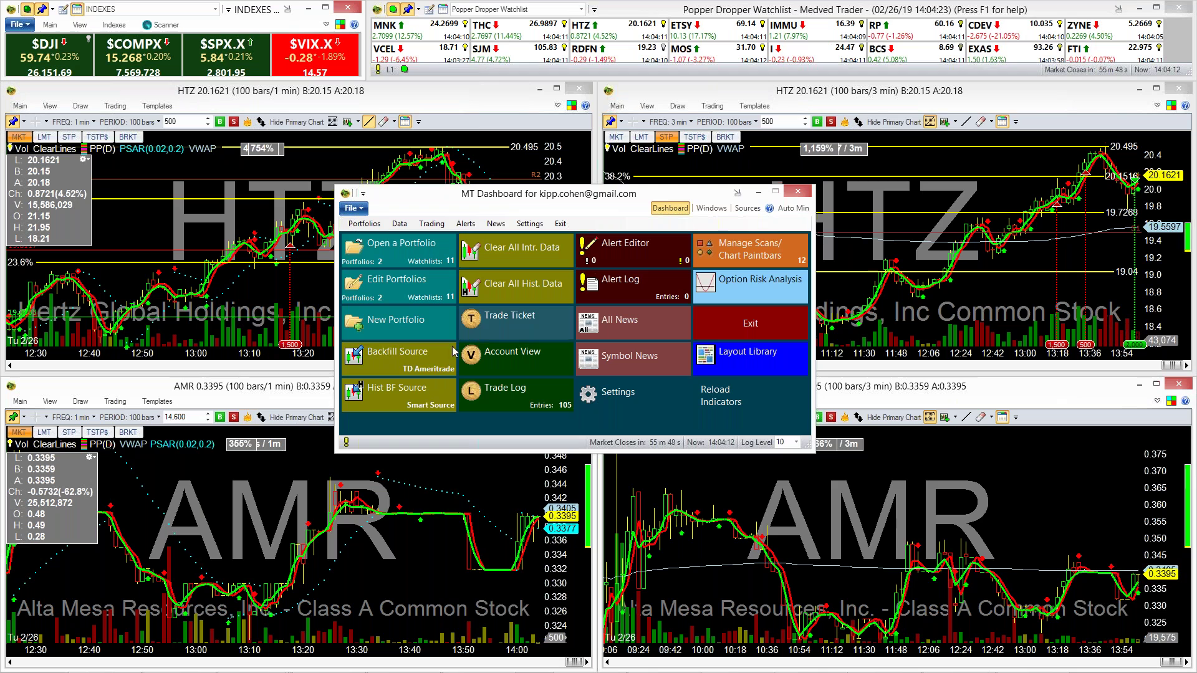
Step: Review the dashboard's default backfill source choices without changing the selection
{"action": "left_click", "coordinate": [408, 368]}
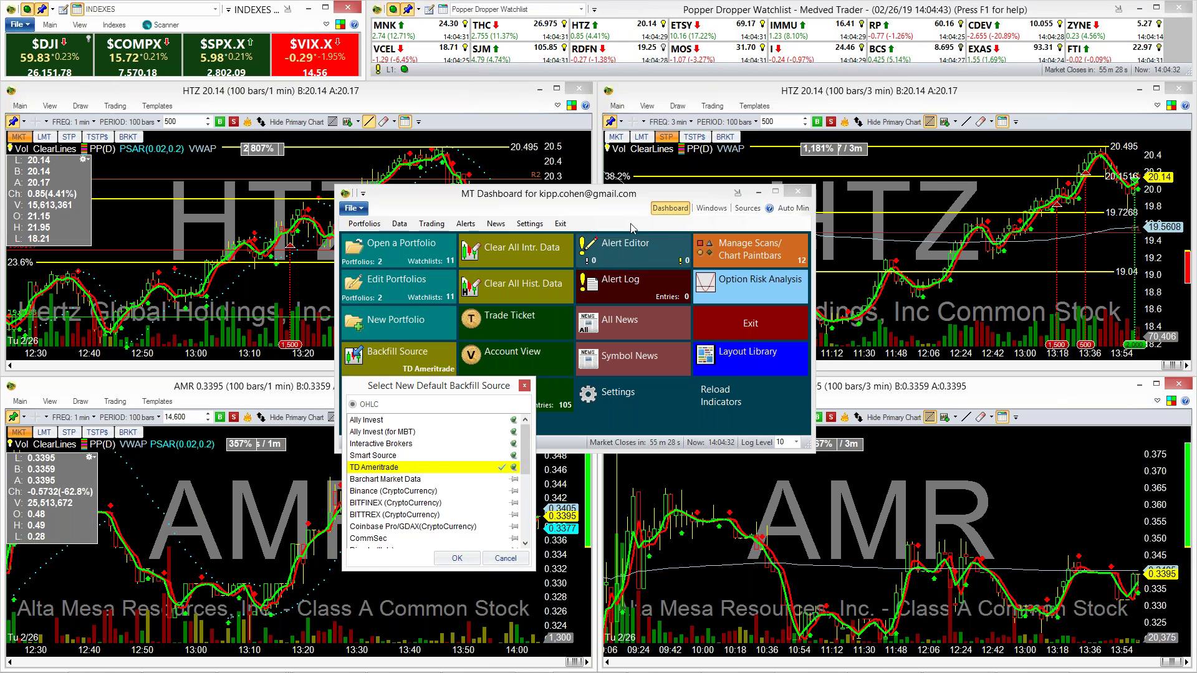
{"action": "left_click", "coordinate": [604, 211]}
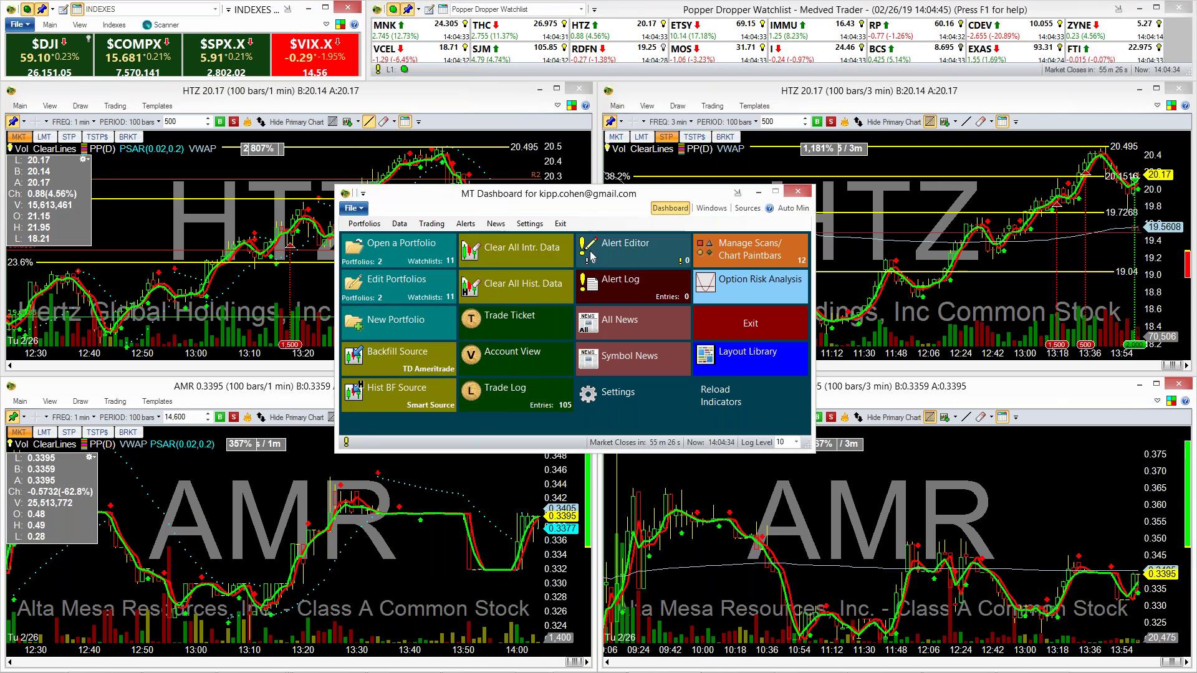
{"action": "left_click", "coordinate": [400, 361]}
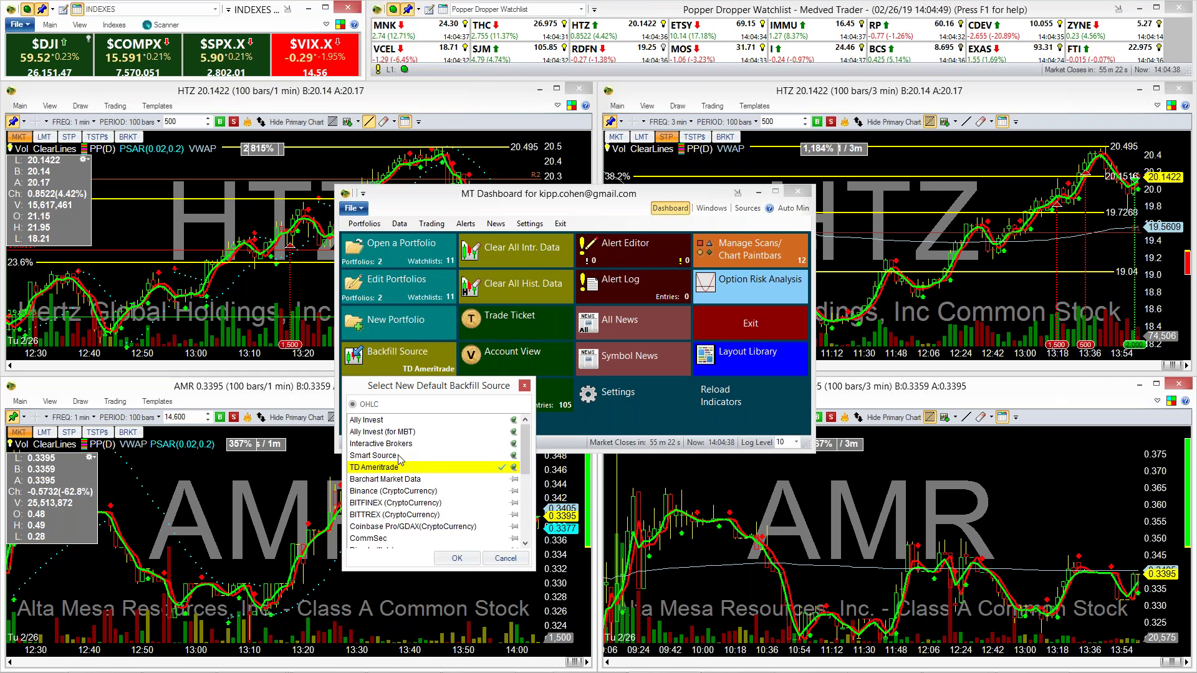
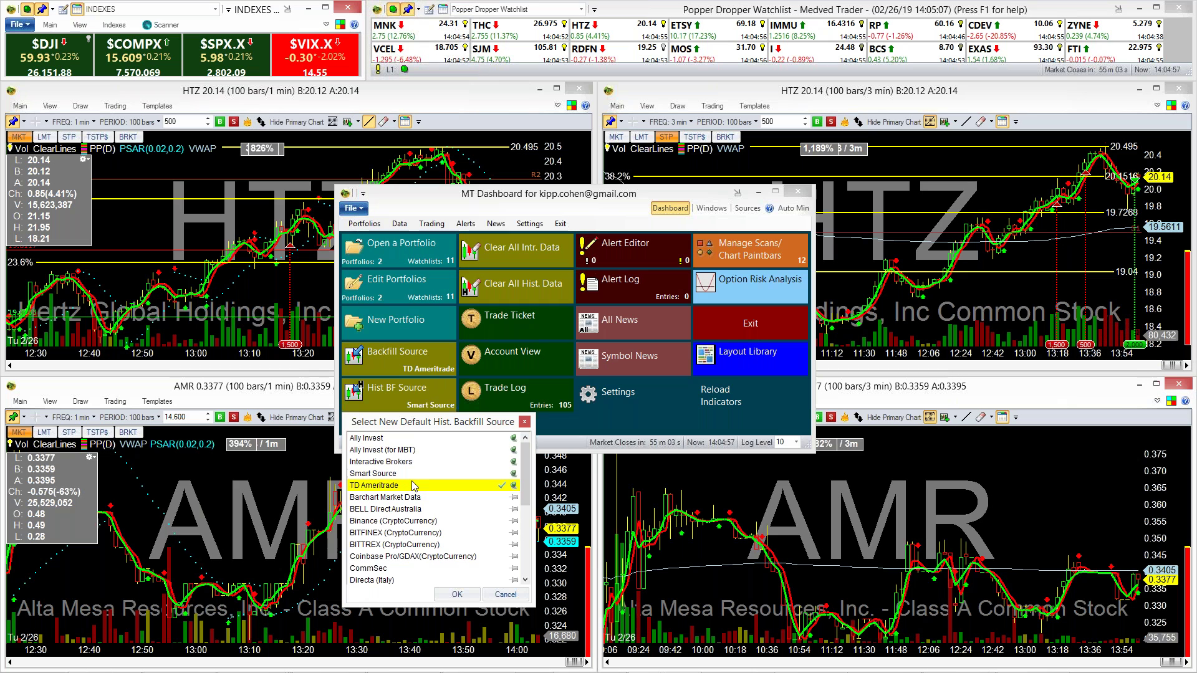
Step: Set the default historical backfill source to Smart Source
{"action": "left_click", "coordinate": [415, 475]}
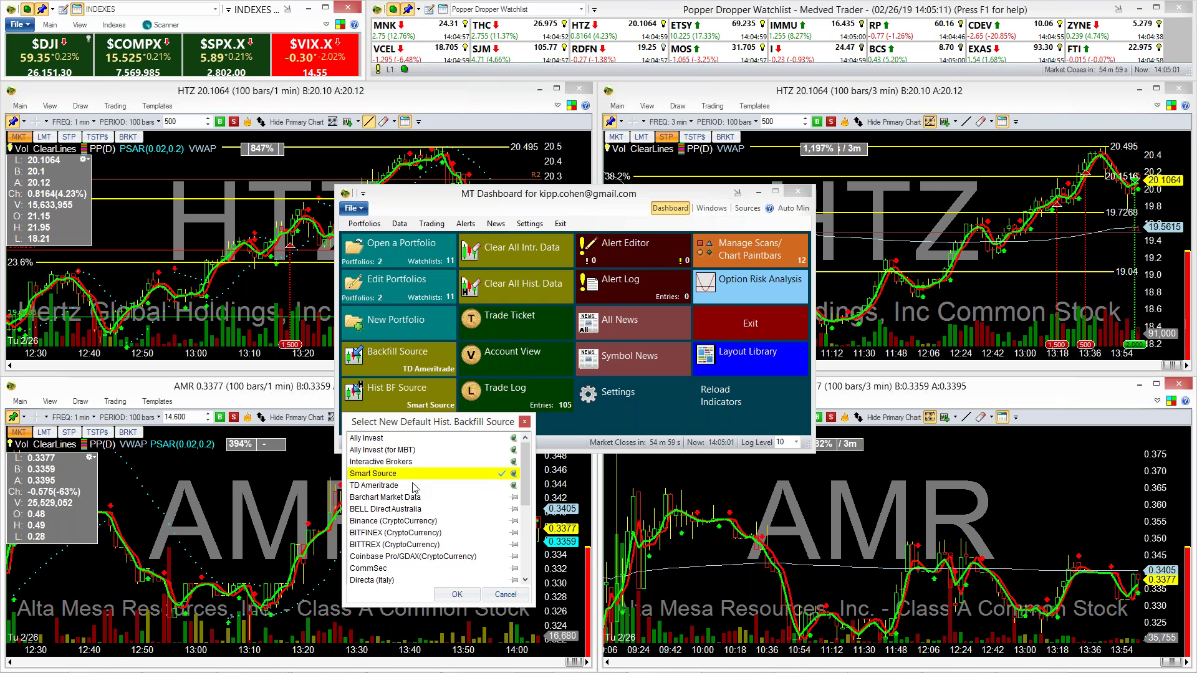
{"action": "left_click", "coordinate": [414, 485]}
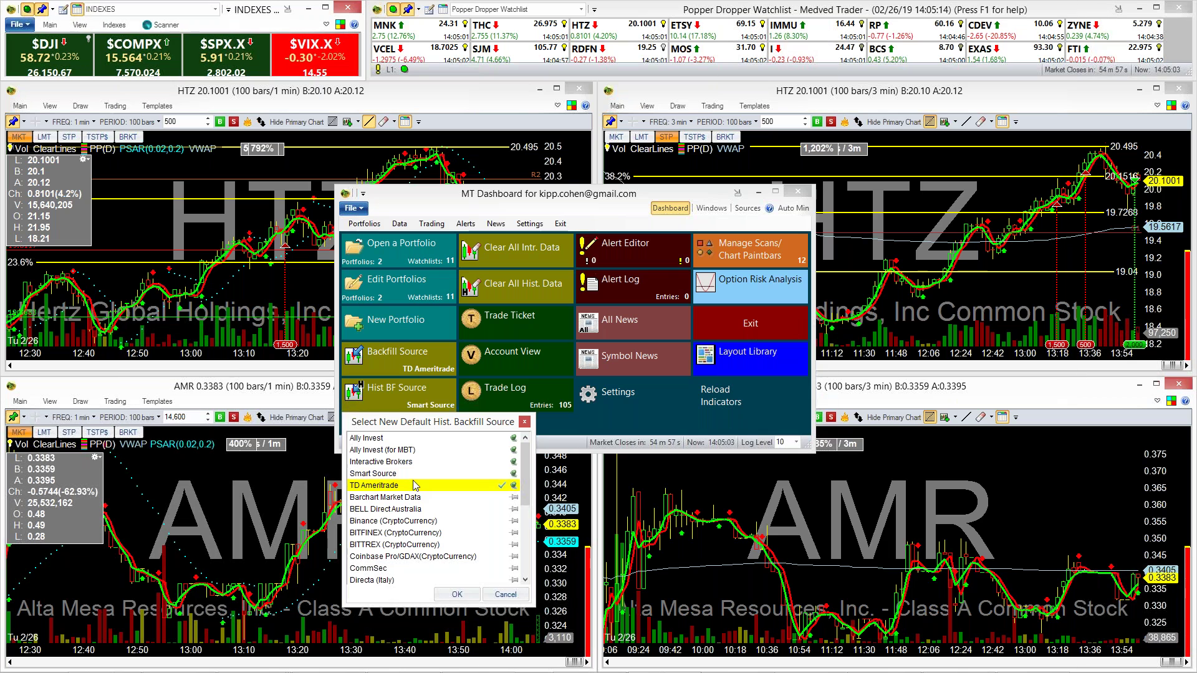
{"action": "left_click", "coordinate": [416, 477]}
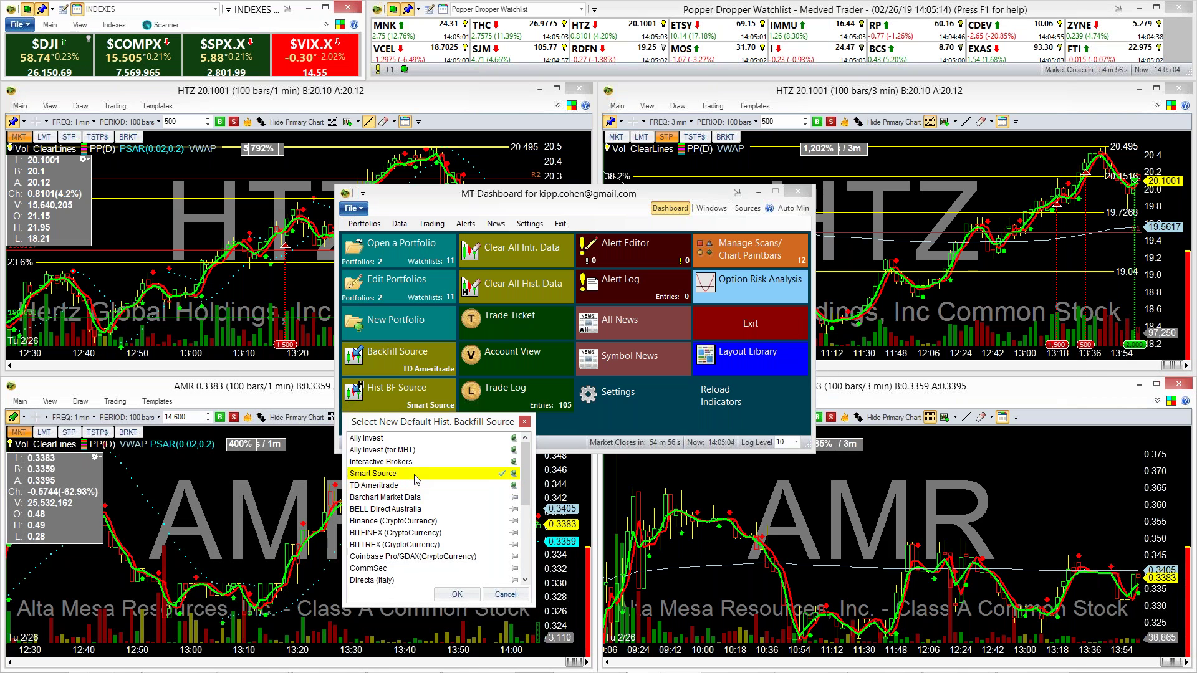
{"action": "left_click", "coordinate": [456, 594]}
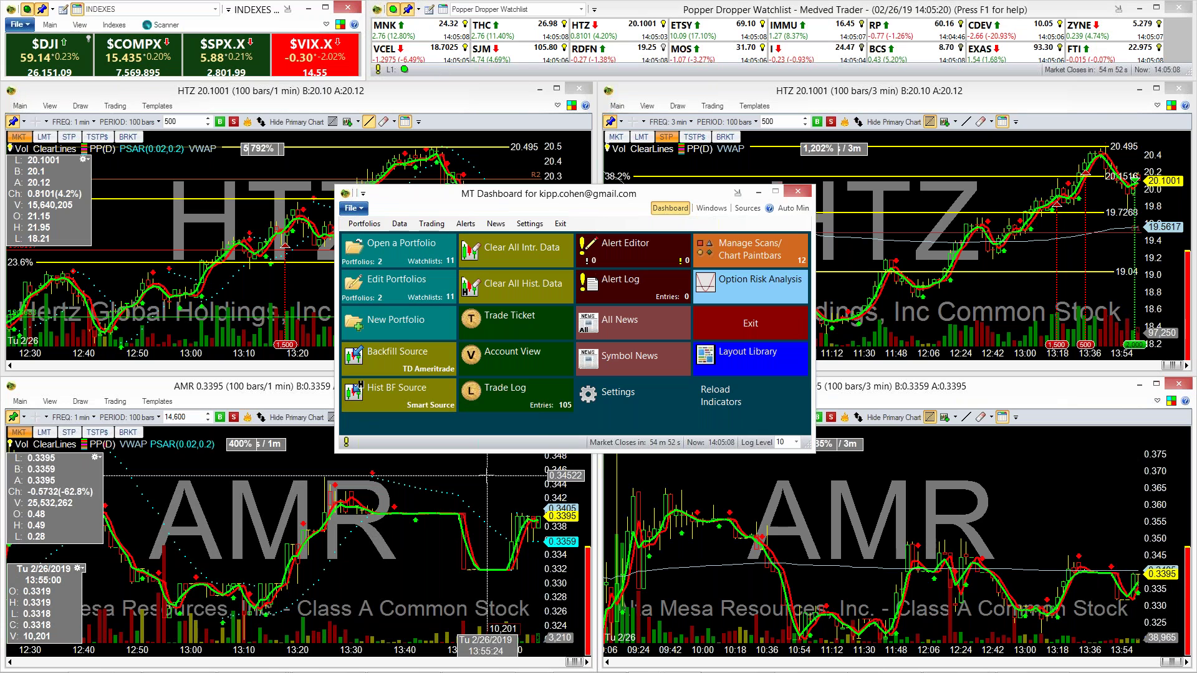
Step: Open the data source account configuration in the application settings and examine TD Ameritrade's Smart Source priority
{"action": "left_click", "coordinate": [531, 225]}
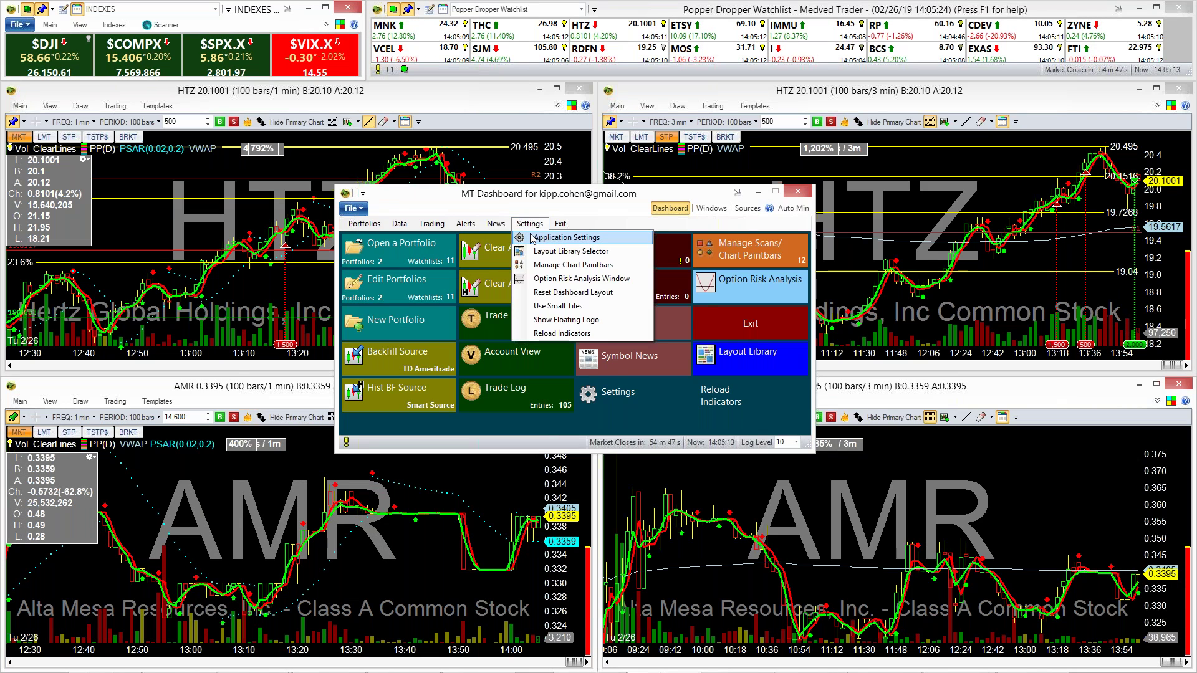
{"action": "left_click", "coordinate": [533, 238]}
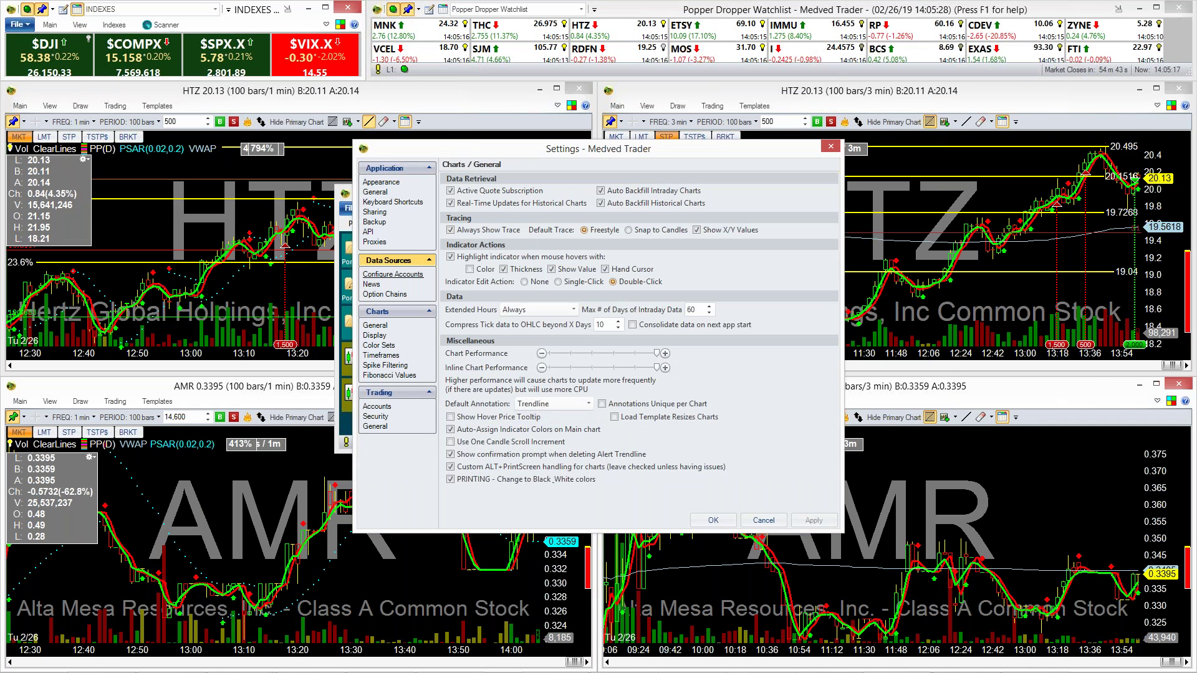
{"action": "left_click", "coordinate": [392, 274]}
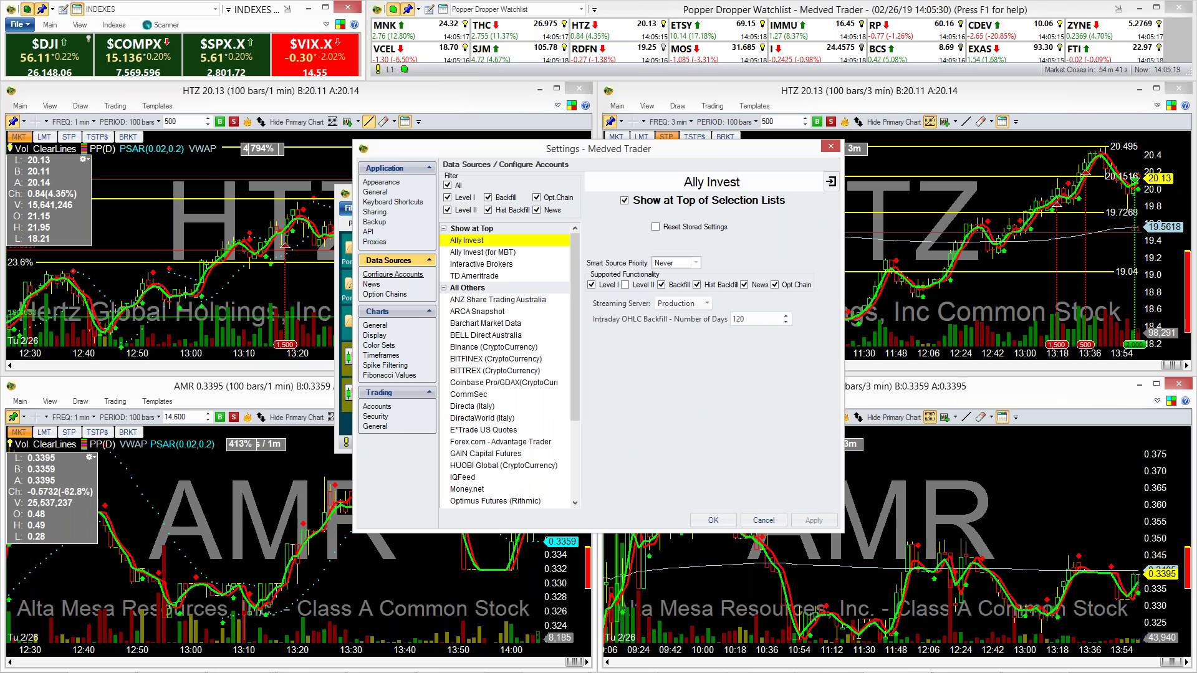
{"action": "left_click", "coordinate": [467, 276]}
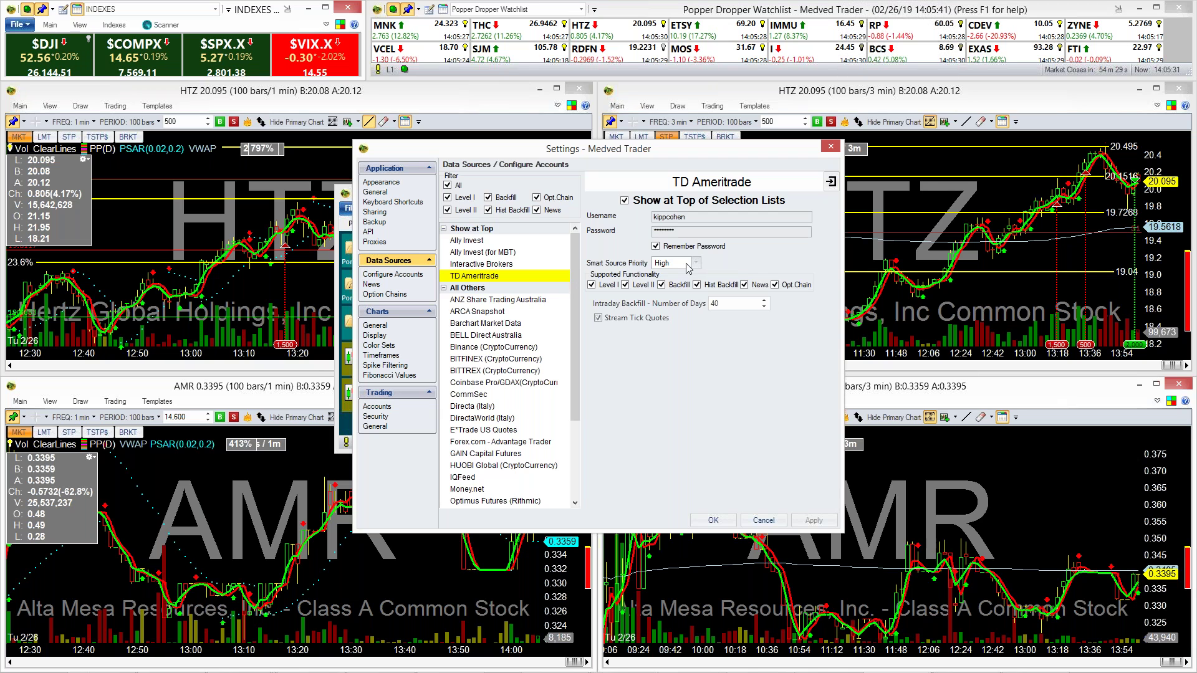
Step: Compare the account settings of the Ally Invest sources with TD Ameritrade's, and close the application settings
{"action": "left_click", "coordinate": [541, 265]}
{"action": "left_click", "coordinate": [539, 252]}
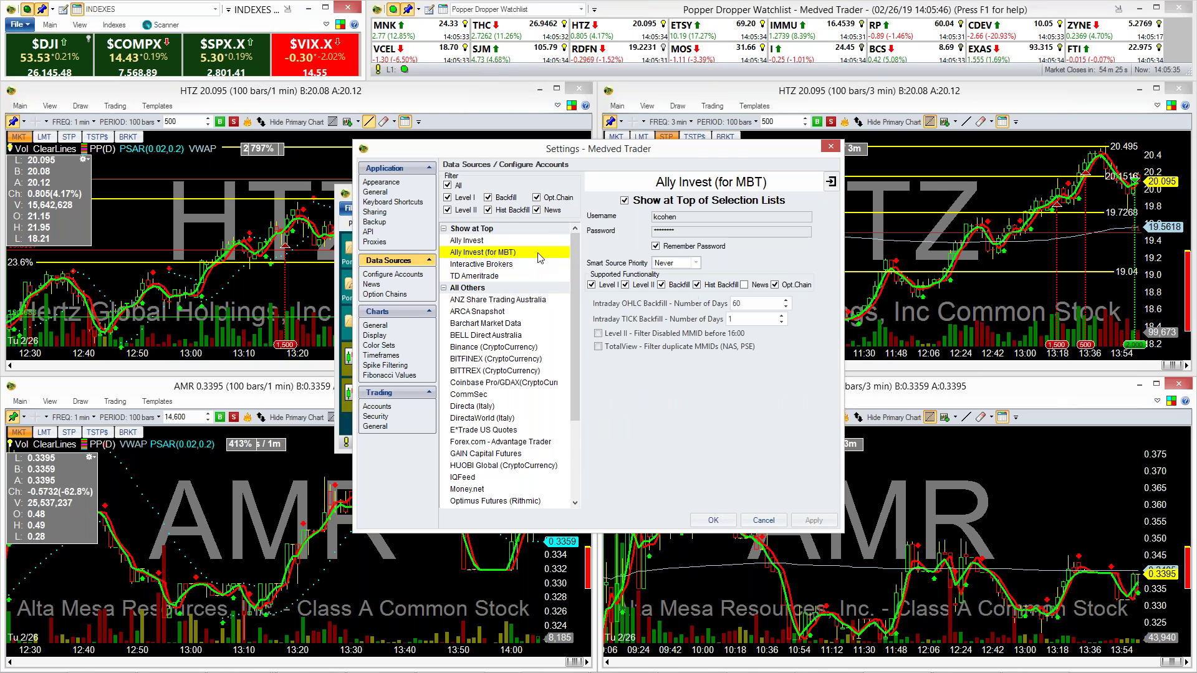
{"action": "left_click", "coordinate": [536, 239]}
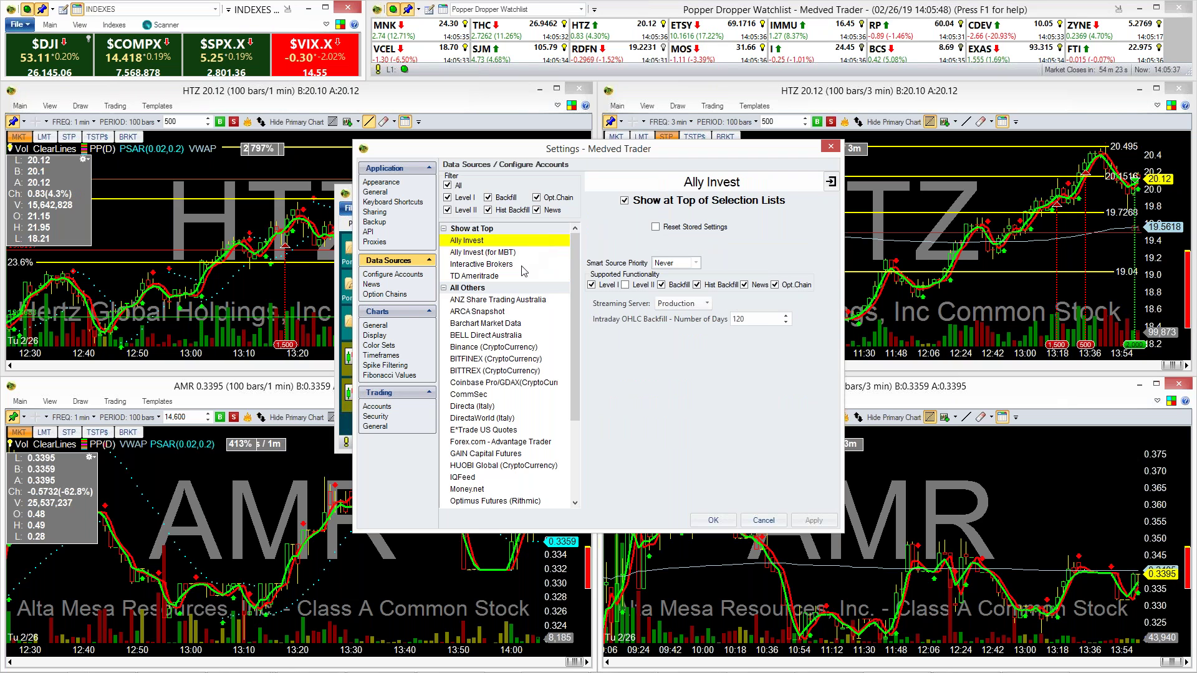
{"action": "left_click", "coordinate": [515, 277]}
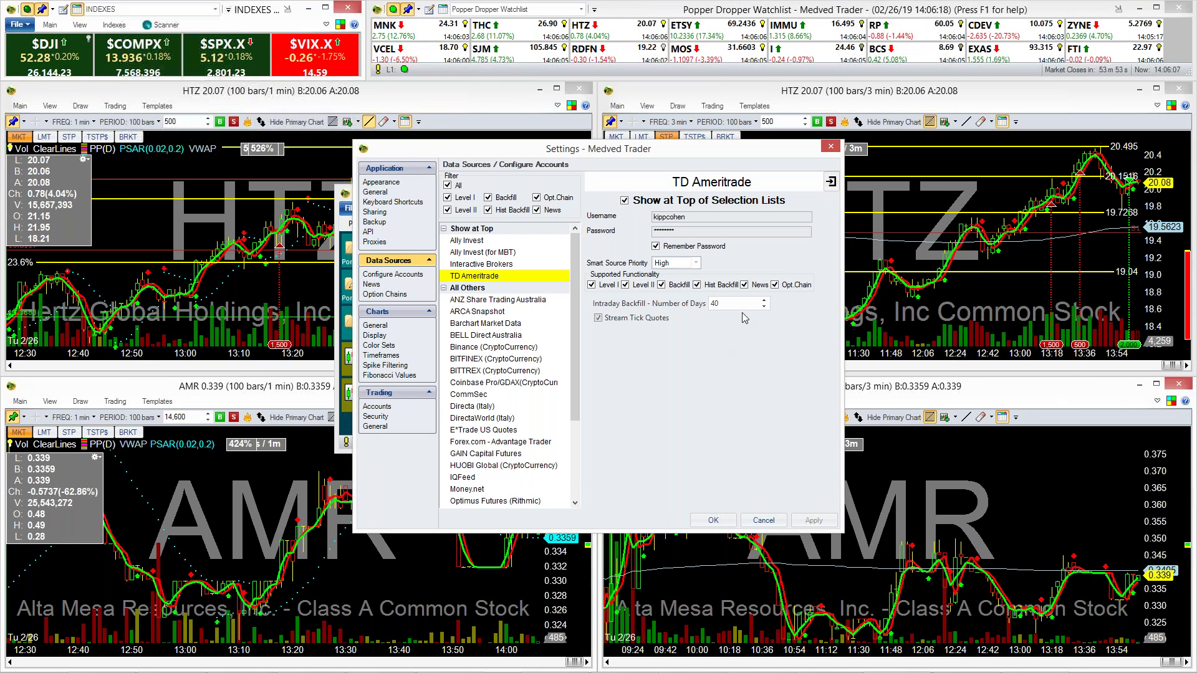
{"action": "left_click", "coordinate": [713, 521]}
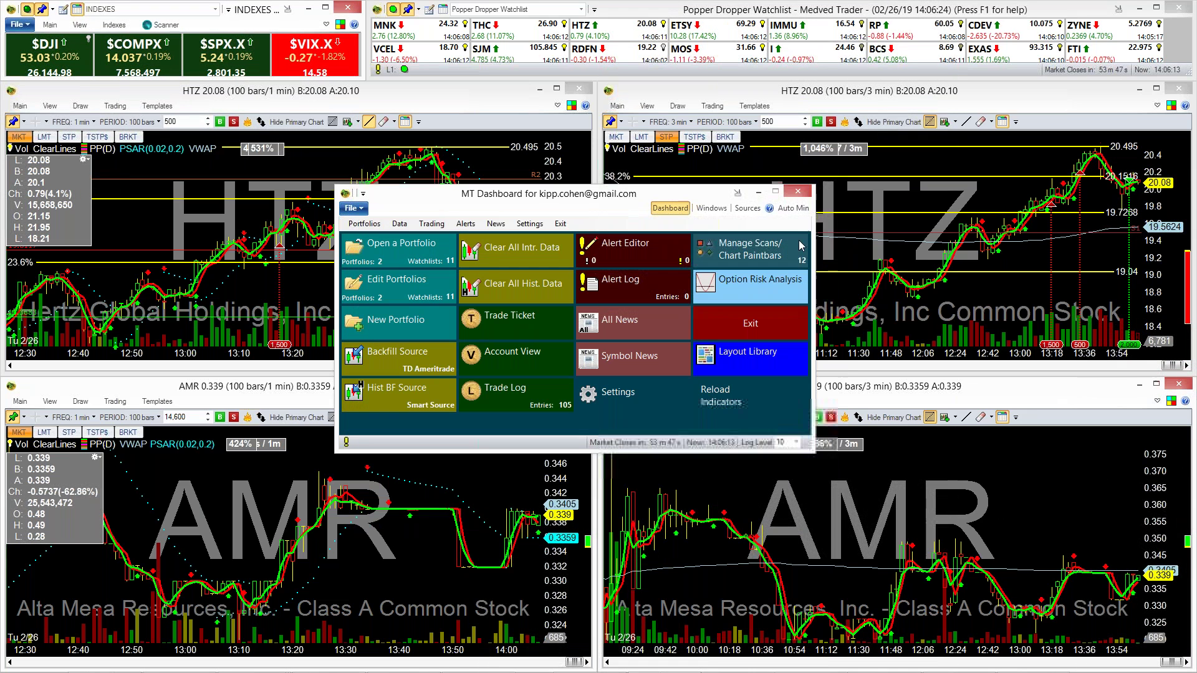
Step: Restart the trading application, check the dashboard after the restart and minimize it
{"action": "left_click", "coordinate": [759, 192]}
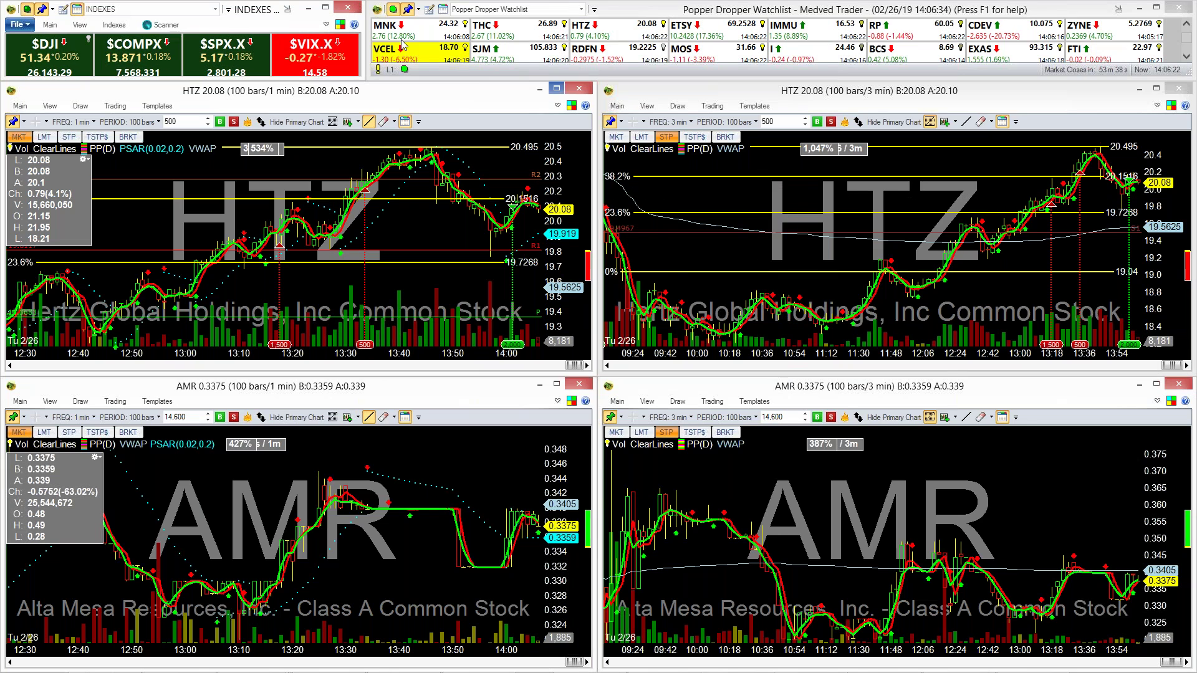
{"action": "left_click", "coordinate": [18, 25]}
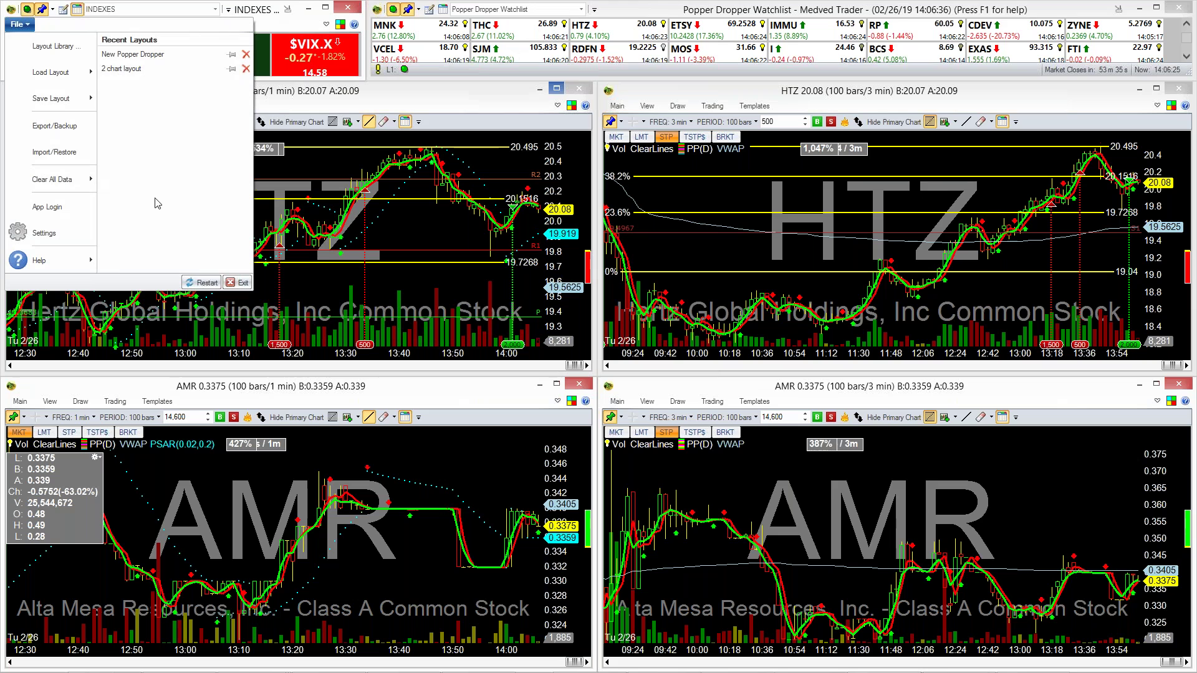
{"action": "left_click", "coordinate": [206, 282]}
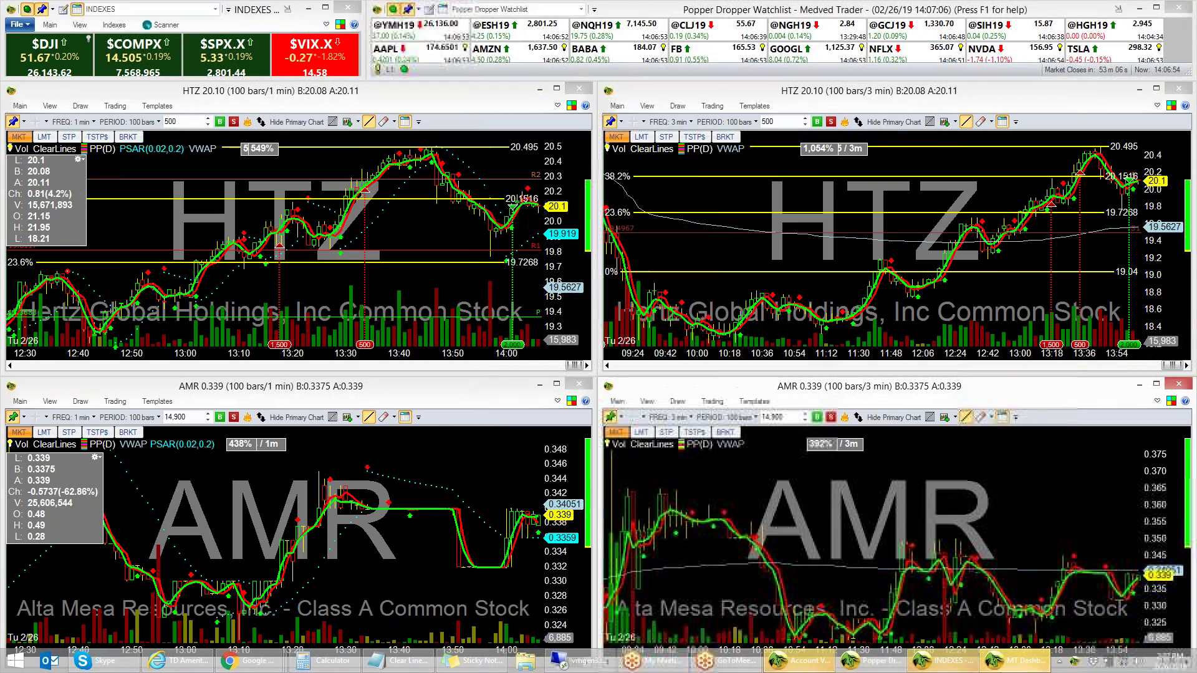
{"action": "left_click", "coordinate": [991, 663]}
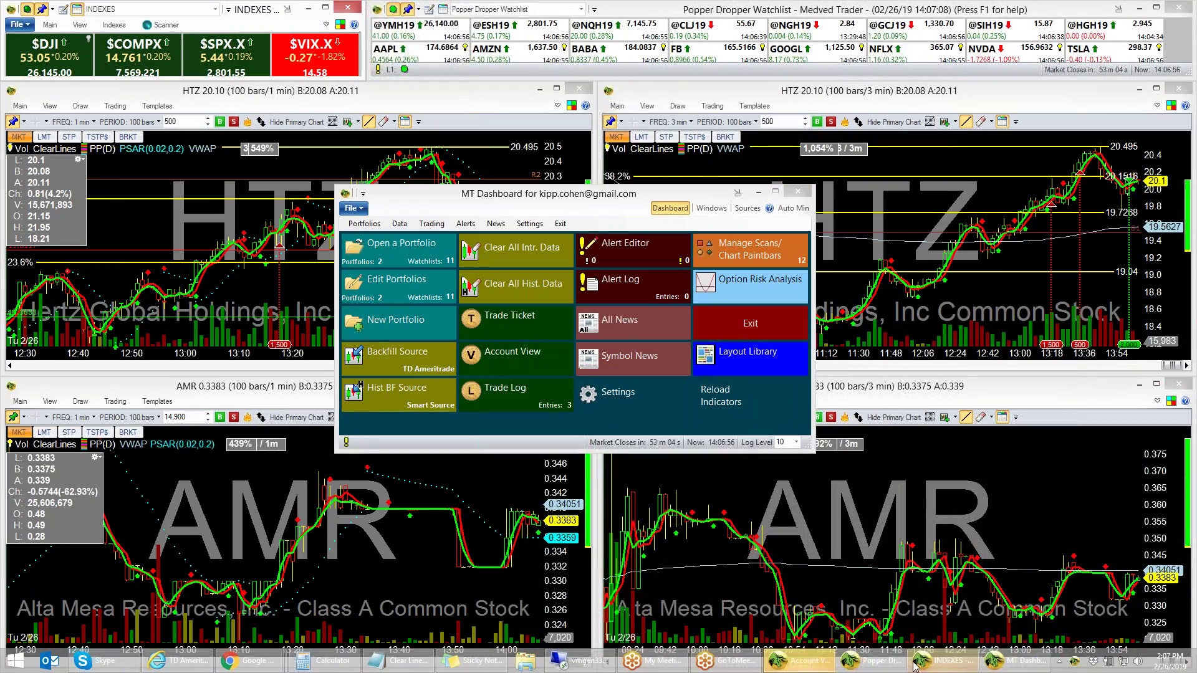
{"action": "left_click", "coordinate": [759, 192]}
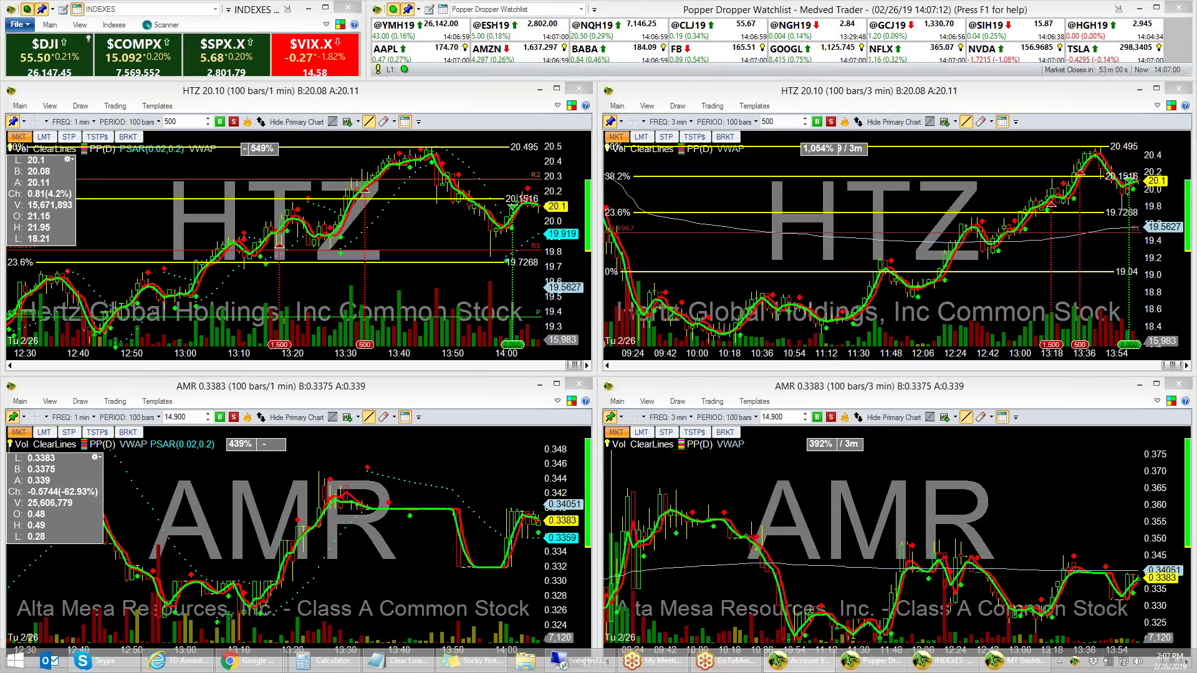
Step: Change the linked AMR 1-minute and 3-minute charts to the symbol BA
{"action": "left_click", "coordinate": [413, 442]}
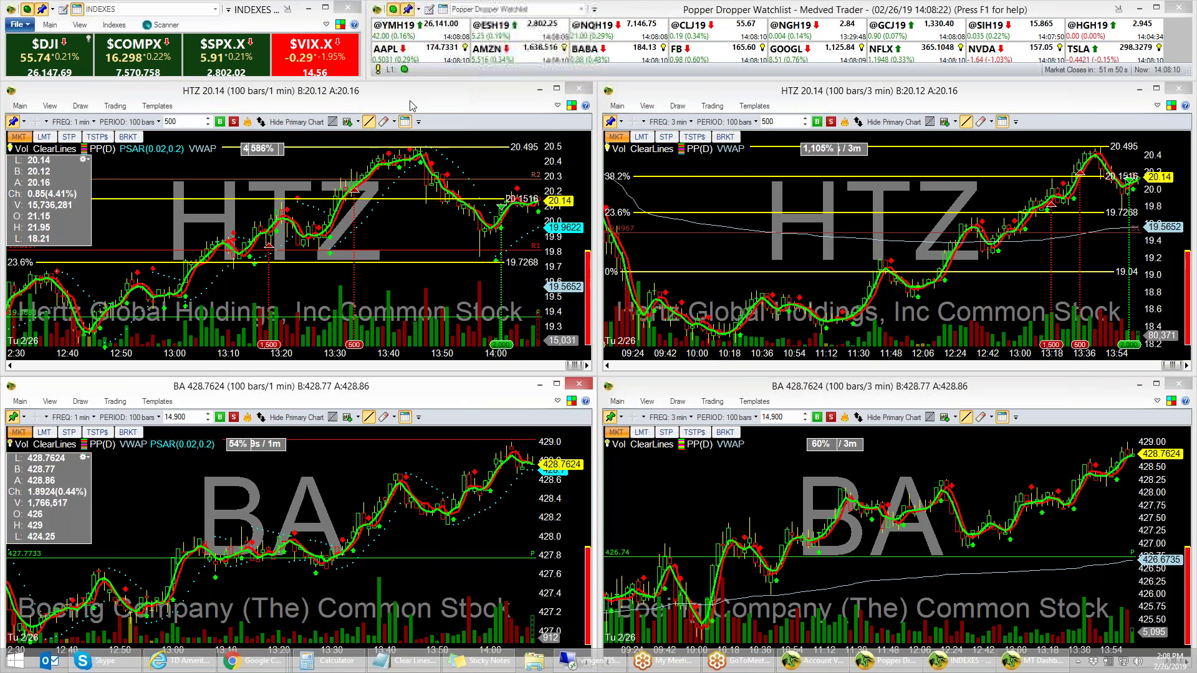
Step: Close the HTZ 1-minute chart and minimize the Notepad window behind it
{"action": "left_click", "coordinate": [578, 92]}
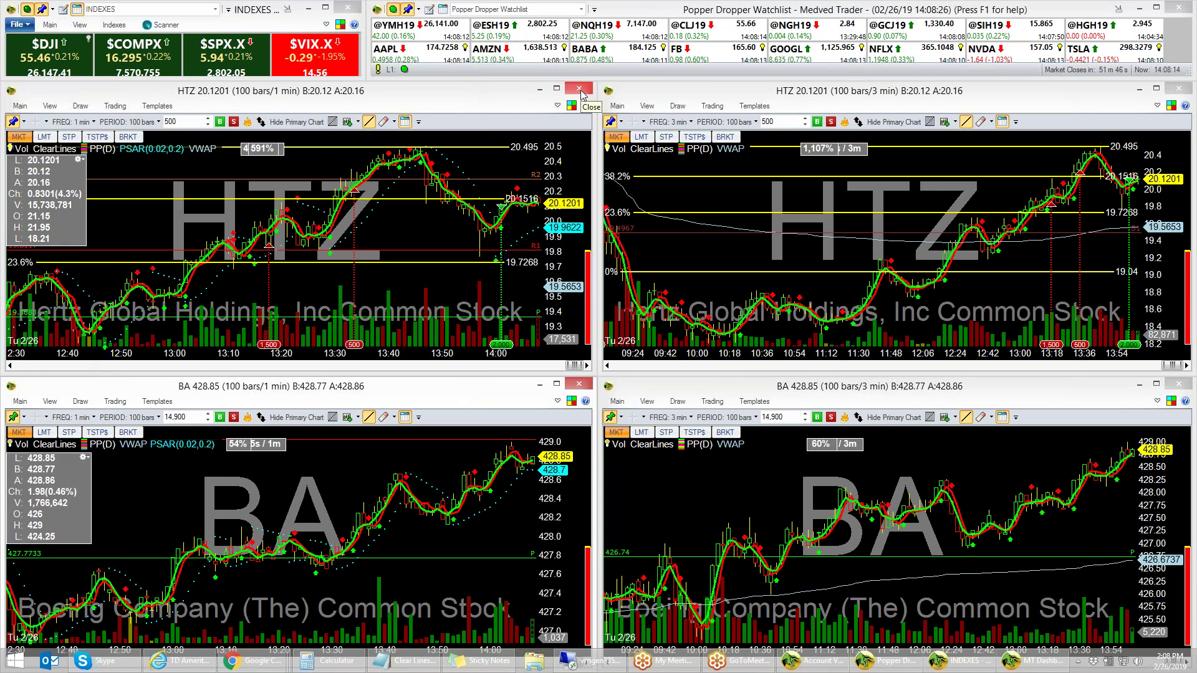
{"action": "left_click", "coordinate": [581, 91]}
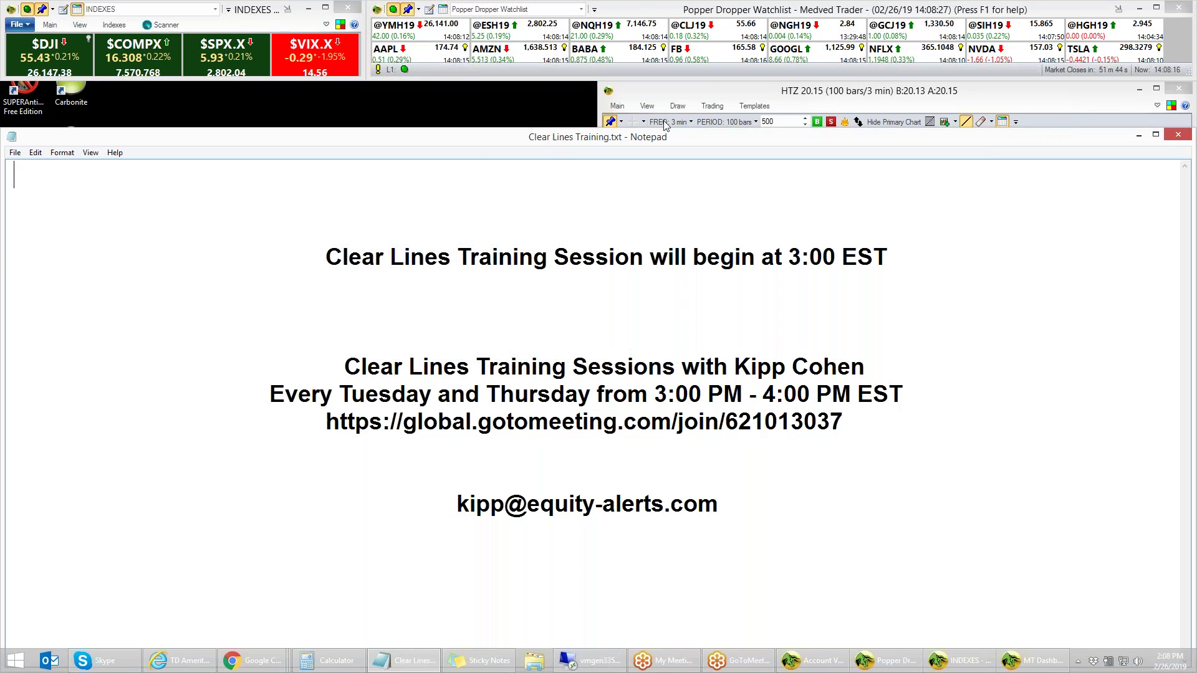
{"action": "left_click", "coordinate": [1139, 135]}
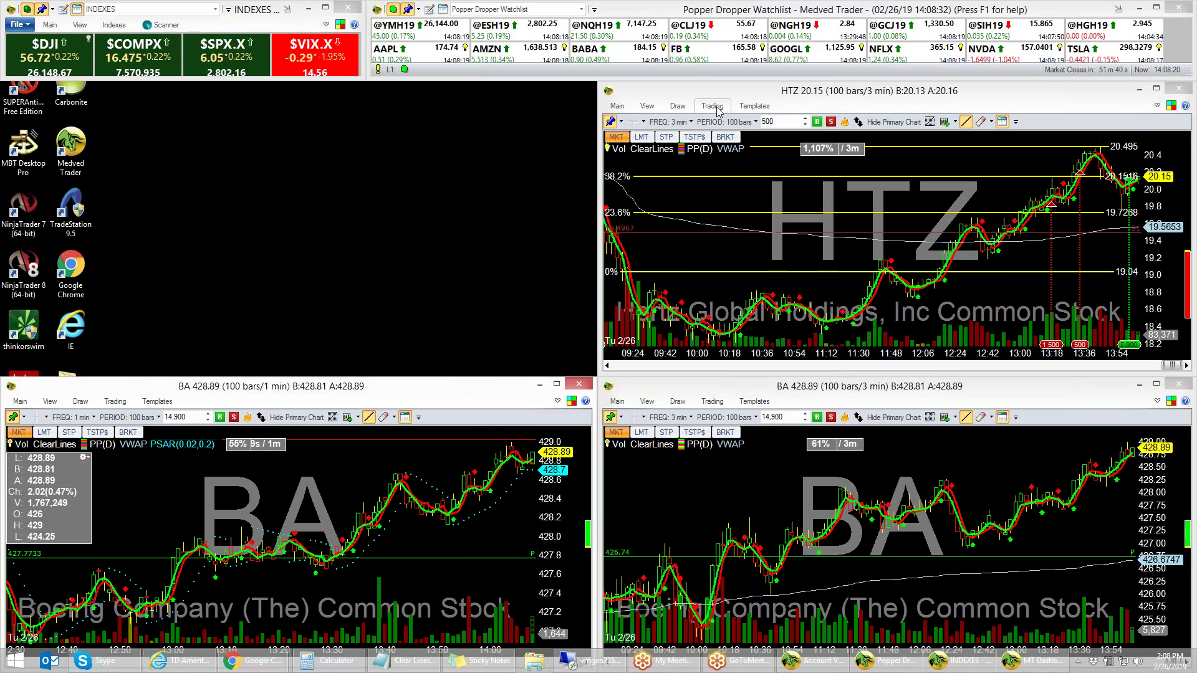
Step: Duplicate the HTZ 3-minute chart into the empty space beside it and set the copy's frequency to 1 min
{"action": "left_click", "coordinate": [628, 109]}
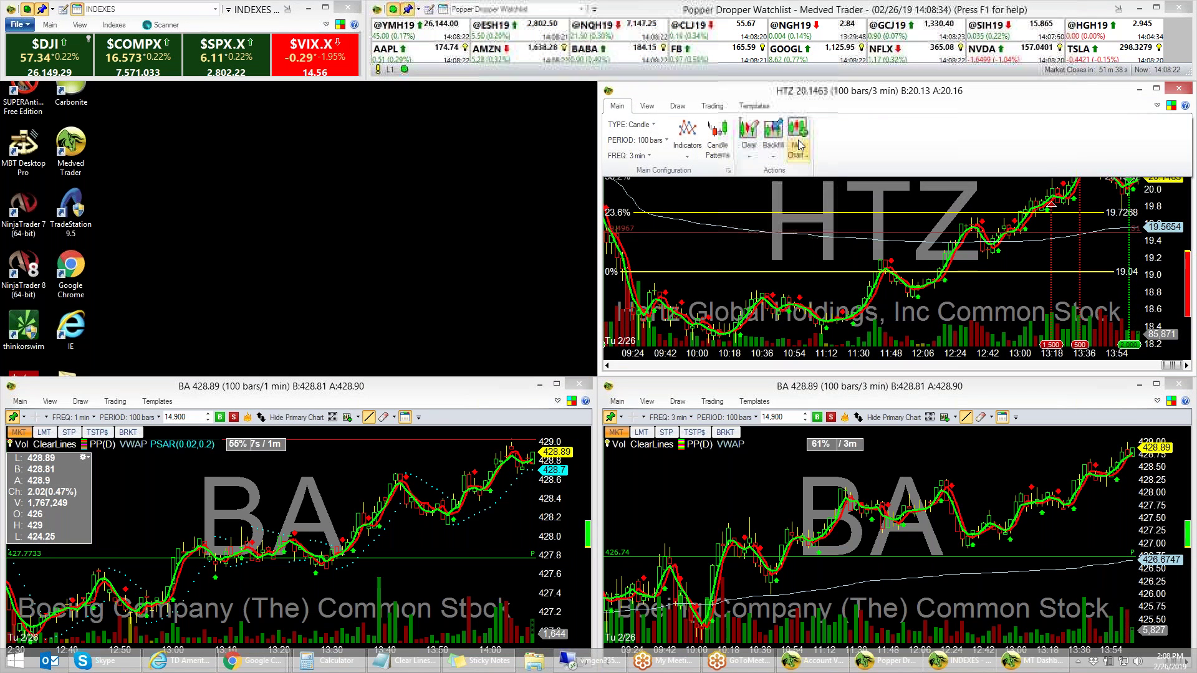
{"action": "left_click", "coordinate": [802, 156]}
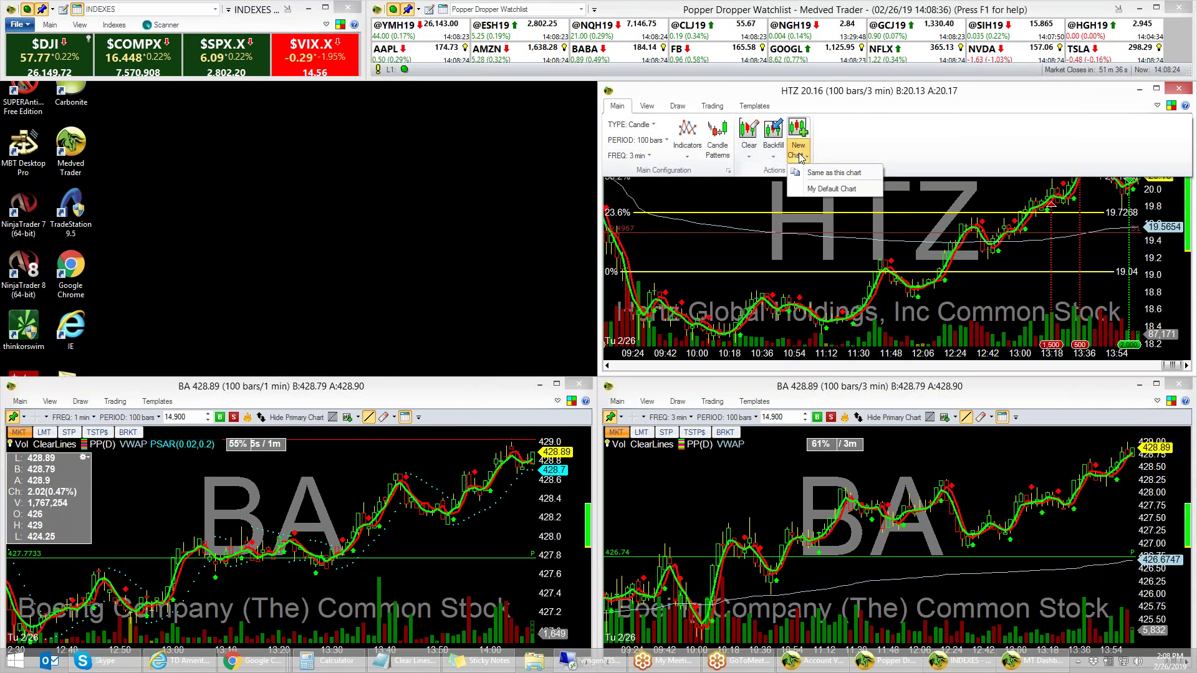
{"action": "left_click", "coordinate": [826, 176]}
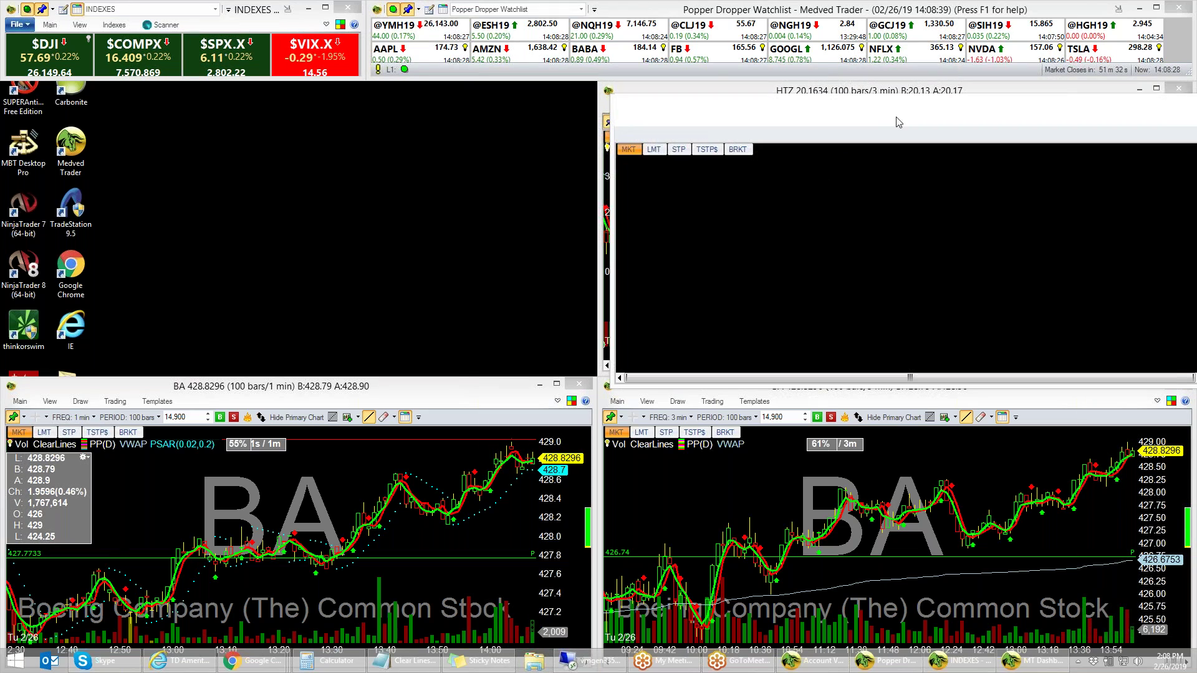
{"action": "left_click_drag", "start_coordinate": [936, 116], "coordinate": [301, 103]}
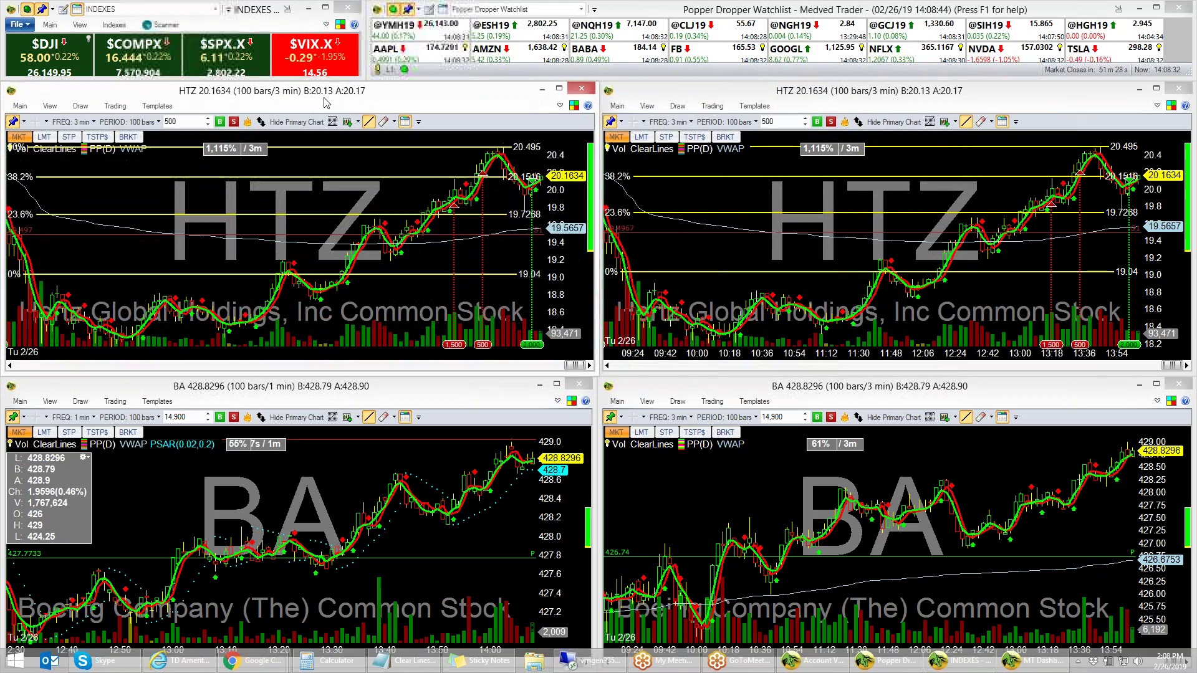
{"action": "left_click_drag", "start_coordinate": [595, 372], "coordinate": [590, 371]}
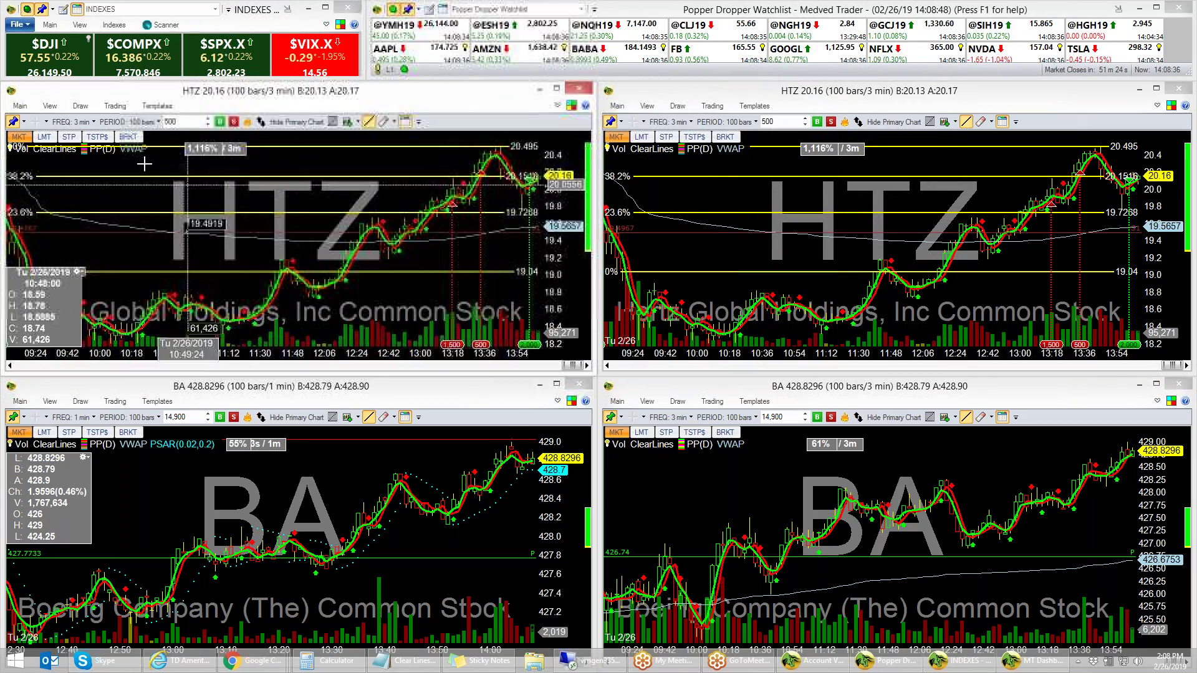
{"action": "left_click", "coordinate": [72, 122]}
{"action": "left_click", "coordinate": [76, 138]}
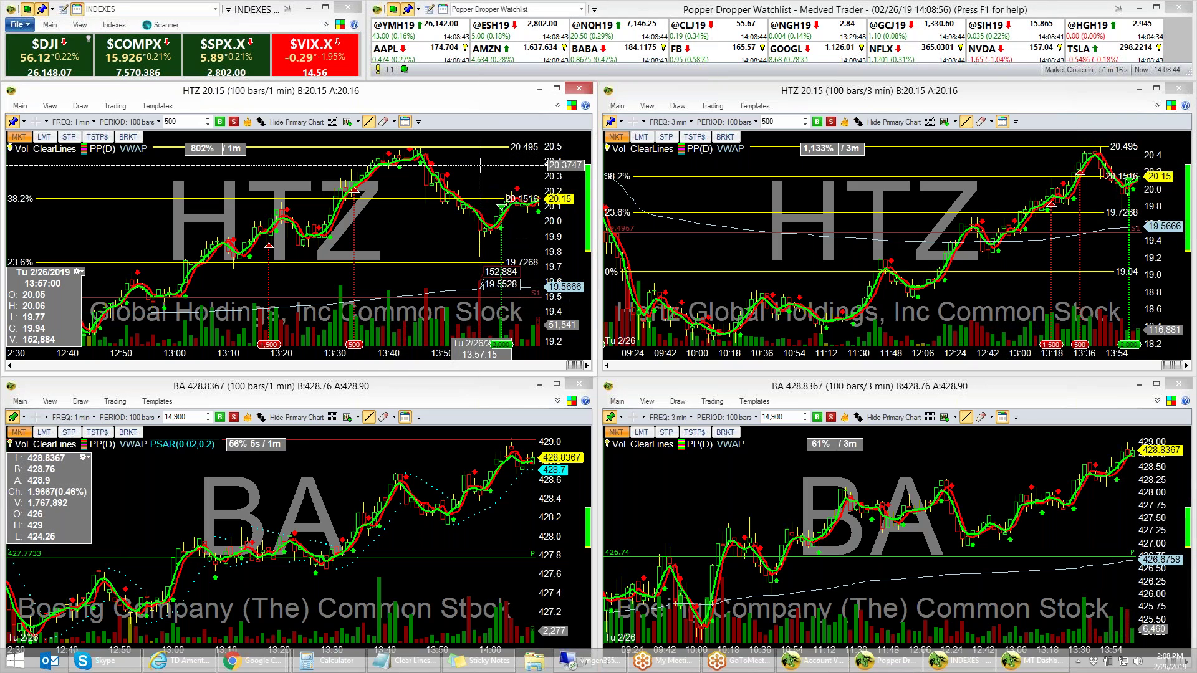
Step: Replace the BA 1-minute chart with a duplicate of the BA 3-minute chart set to a 1 min frequency
{"action": "left_click", "coordinate": [580, 384]}
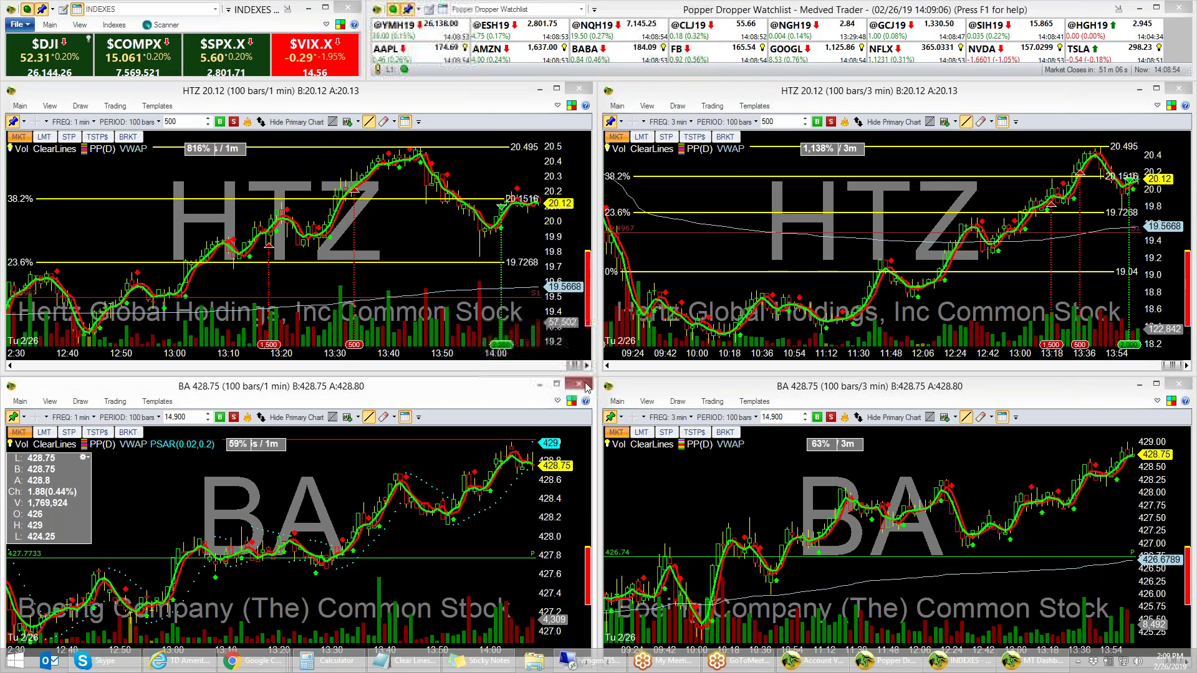
{"action": "left_click", "coordinate": [617, 402]}
{"action": "left_click", "coordinate": [798, 444]}
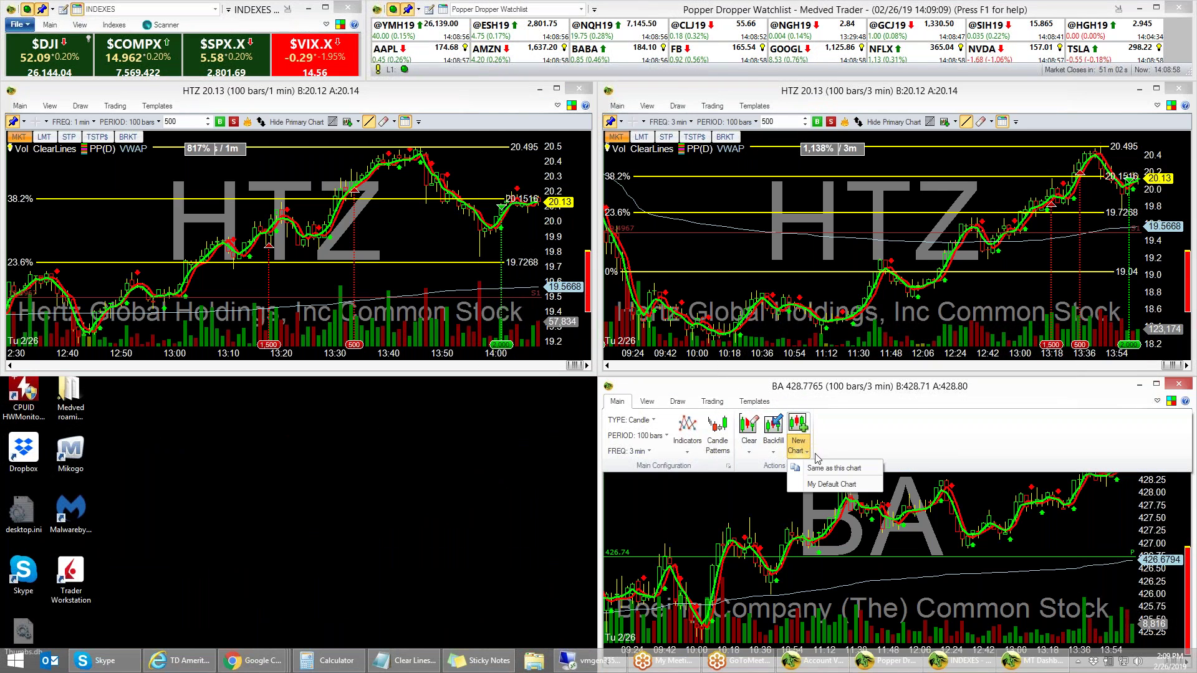
{"action": "left_click", "coordinate": [817, 469]}
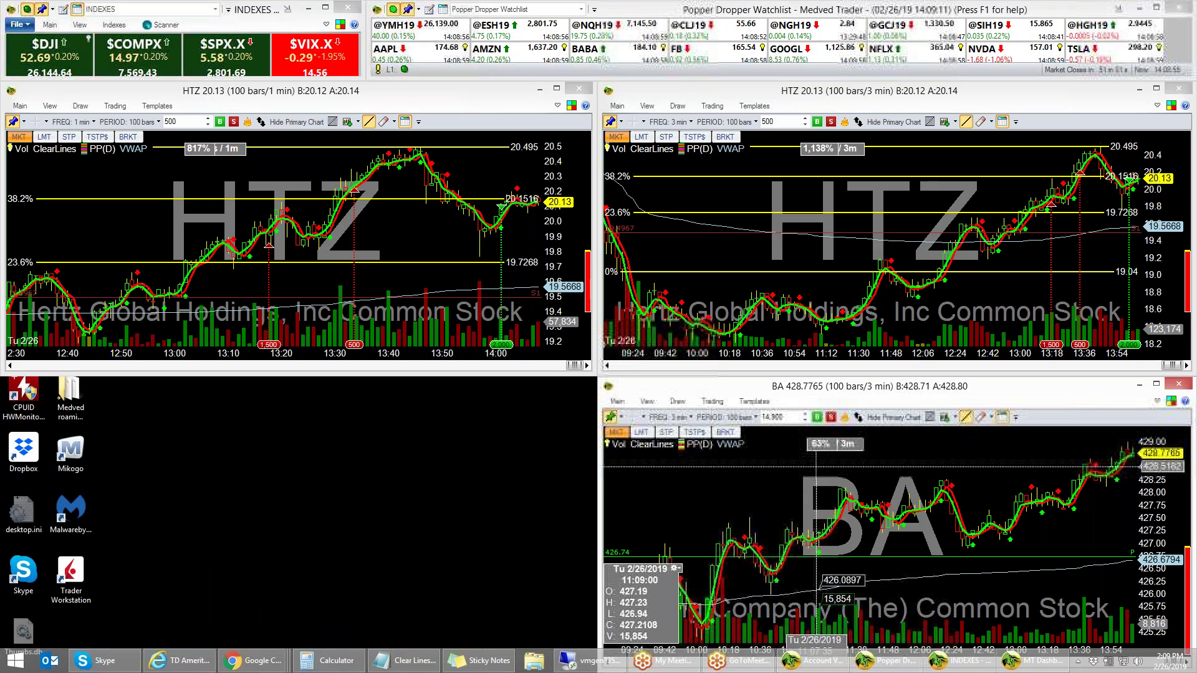
{"action": "left_click_drag", "start_coordinate": [867, 382], "coordinate": [432, 369]}
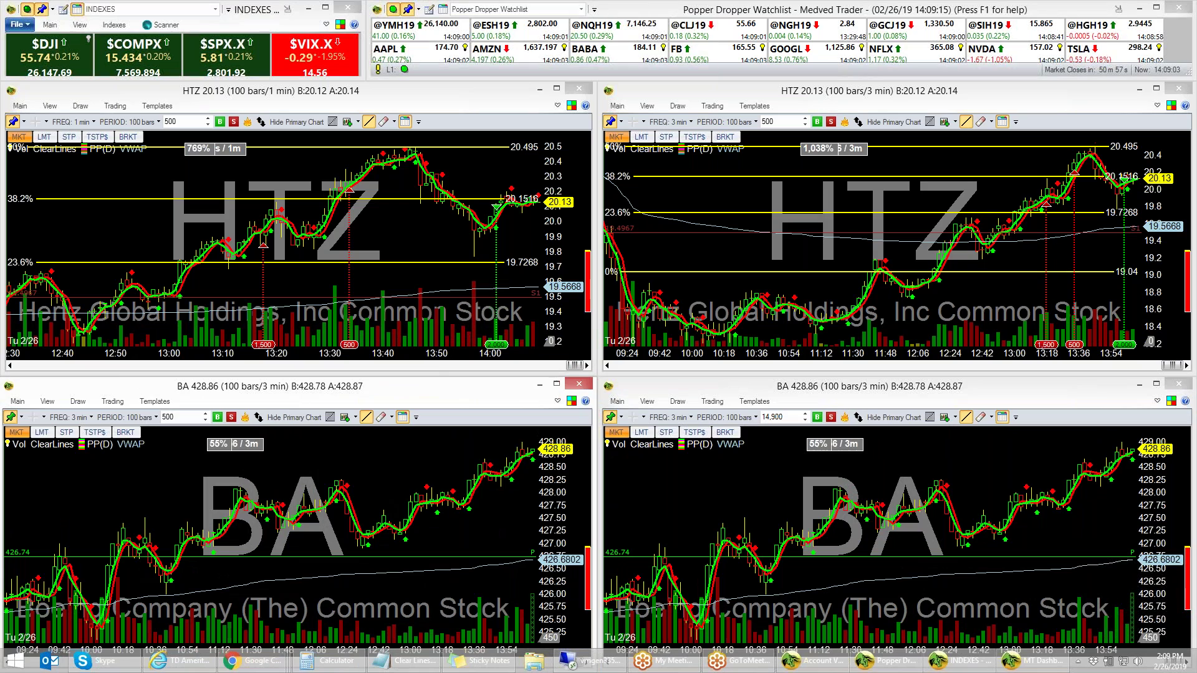
{"action": "left_click", "coordinate": [70, 417]}
{"action": "left_click", "coordinate": [78, 434]}
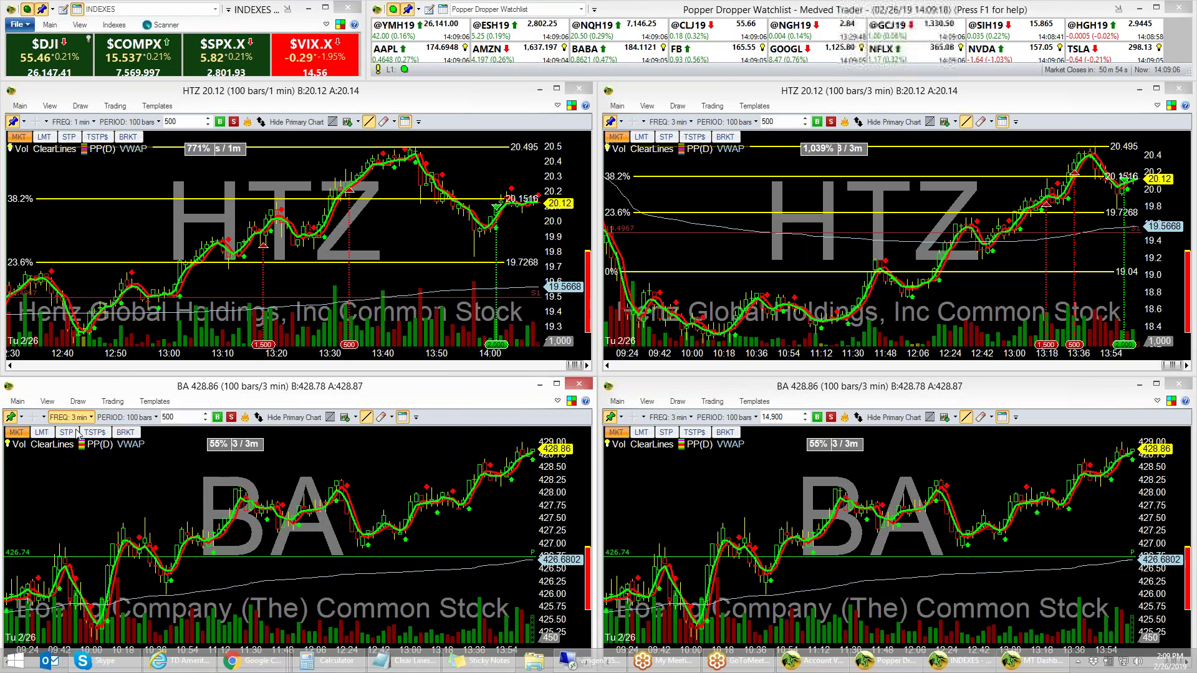
{"action": "left_click", "coordinate": [748, 388]}
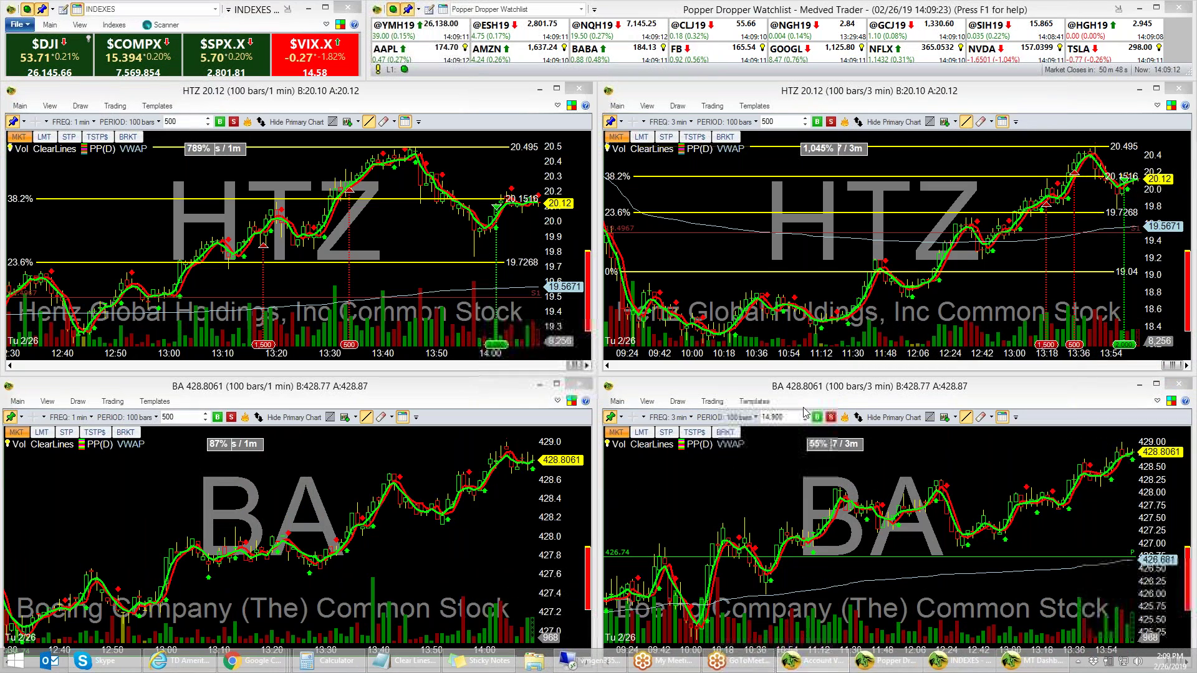
Step: Minimize and restore all the trading windows, and view the layout saving dialog without saving
{"action": "left_click", "coordinate": [1117, 14]}
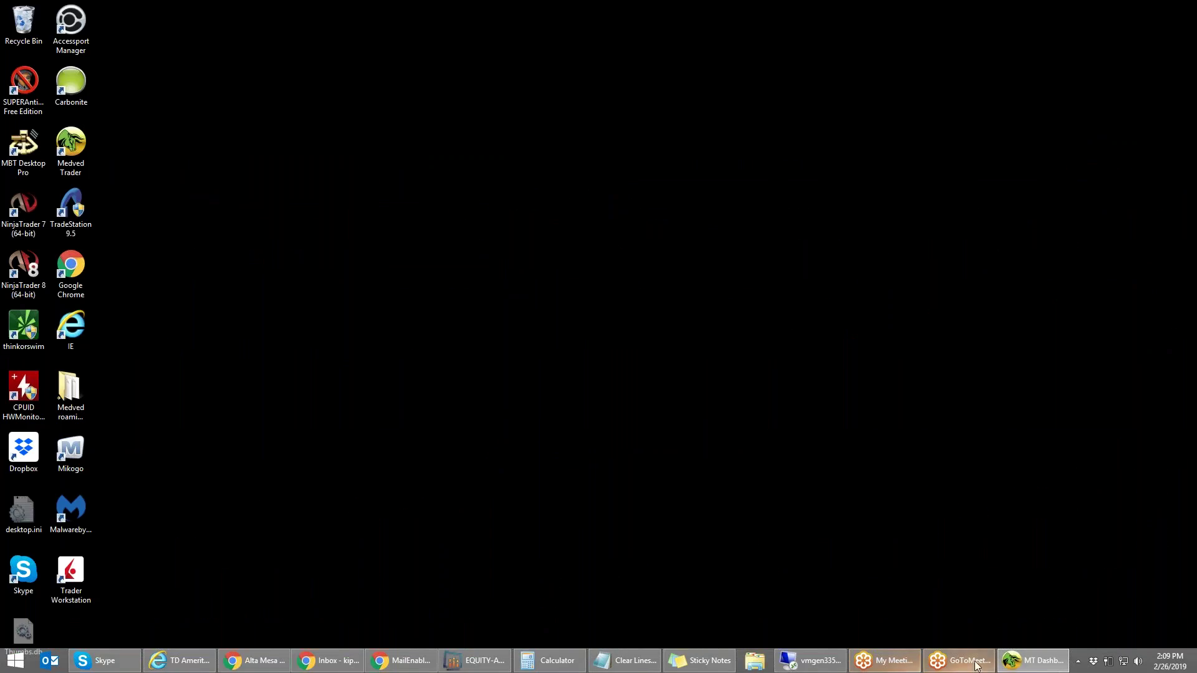
{"action": "left_click", "coordinate": [1033, 660]}
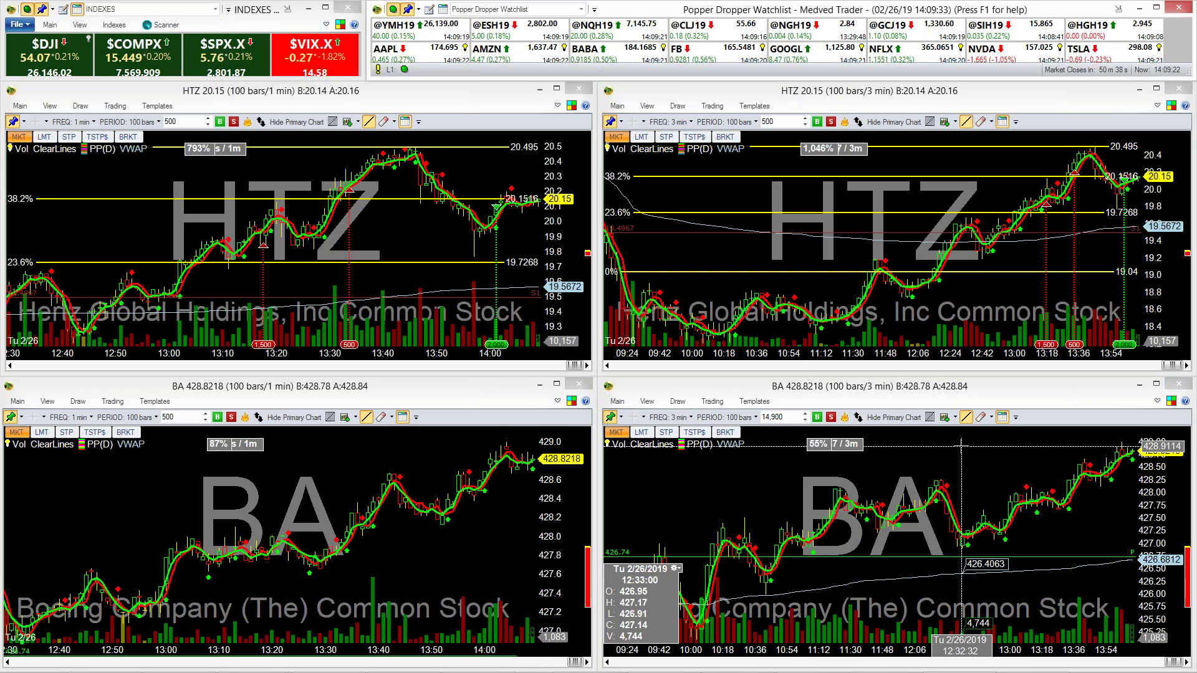
{"action": "left_click", "coordinate": [19, 24]}
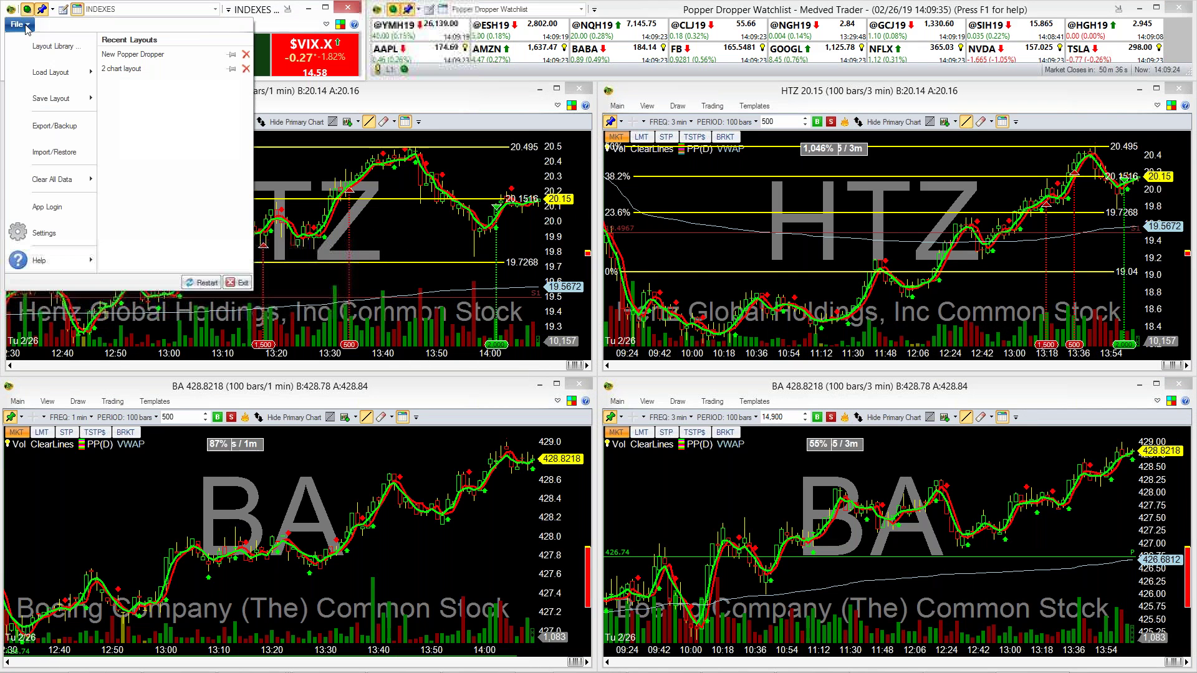
{"action": "left_click", "coordinate": [25, 92]}
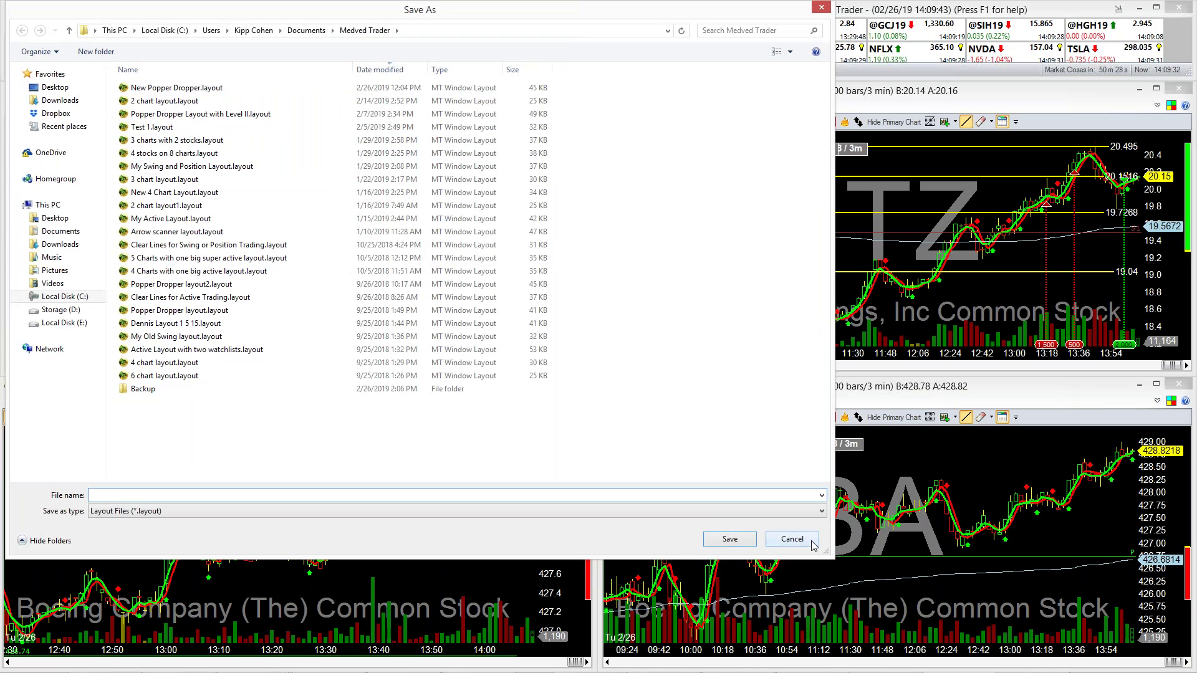
{"action": "left_click", "coordinate": [792, 540]}
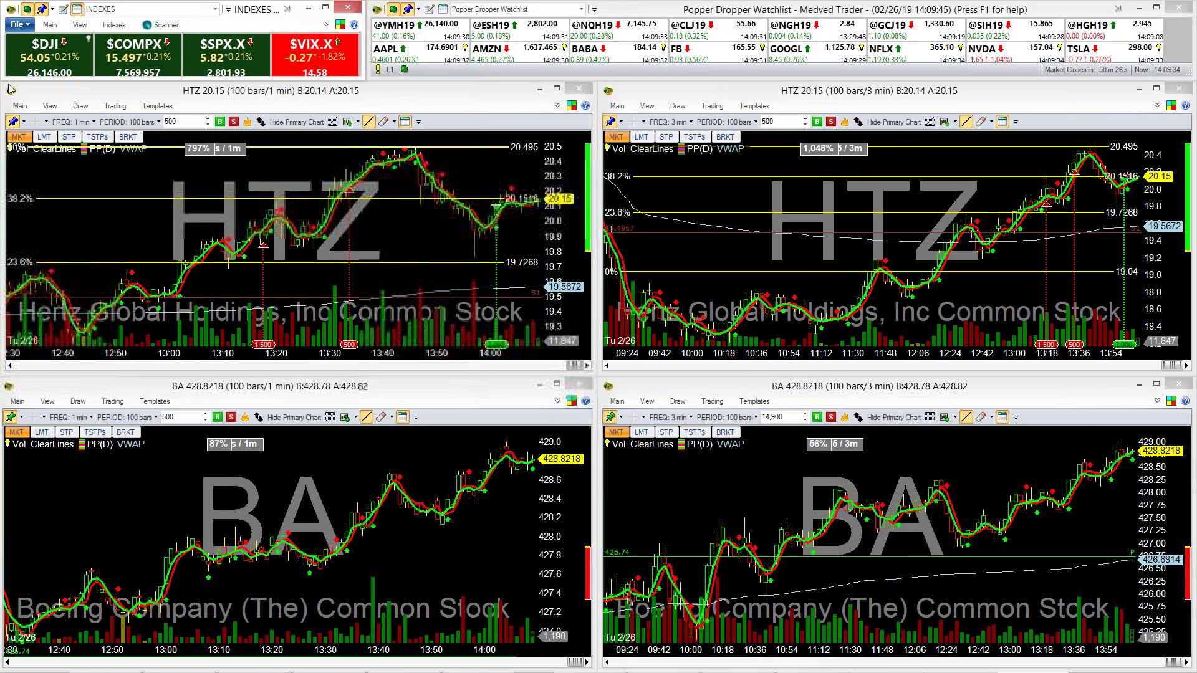
Step: Load the recent layout New Popper Dropper
{"action": "left_click", "coordinate": [17, 24]}
{"action": "mouse_move", "coordinate": [36, 72]}
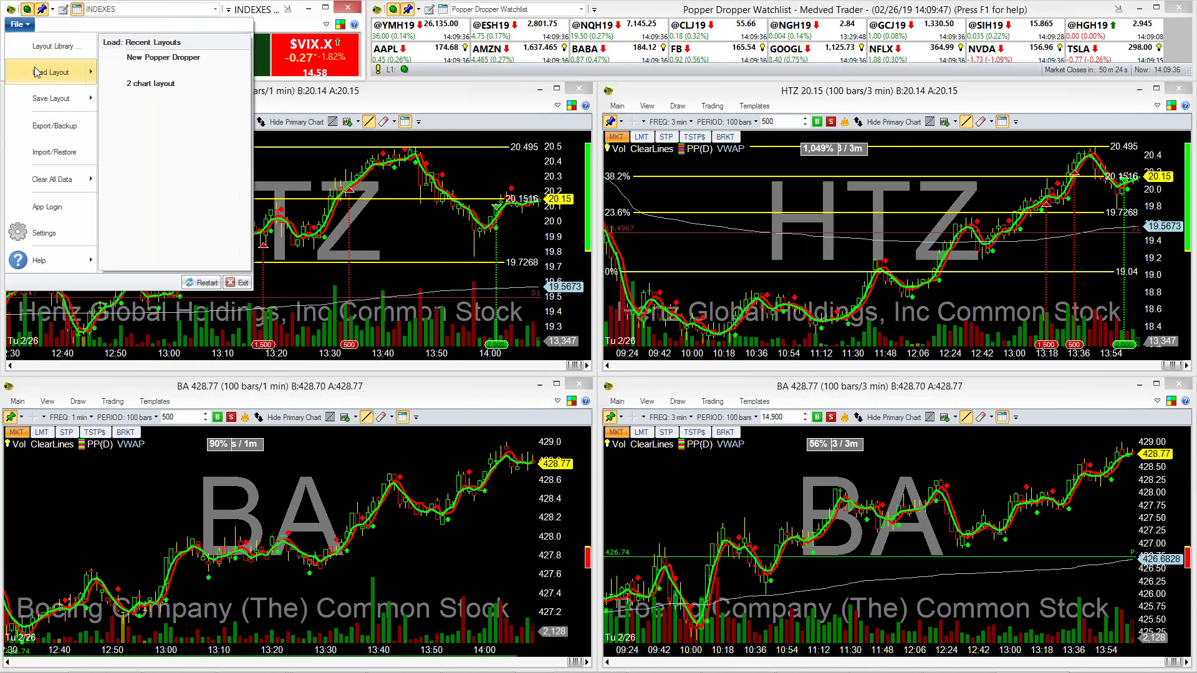
{"action": "left_click", "coordinate": [151, 72]}
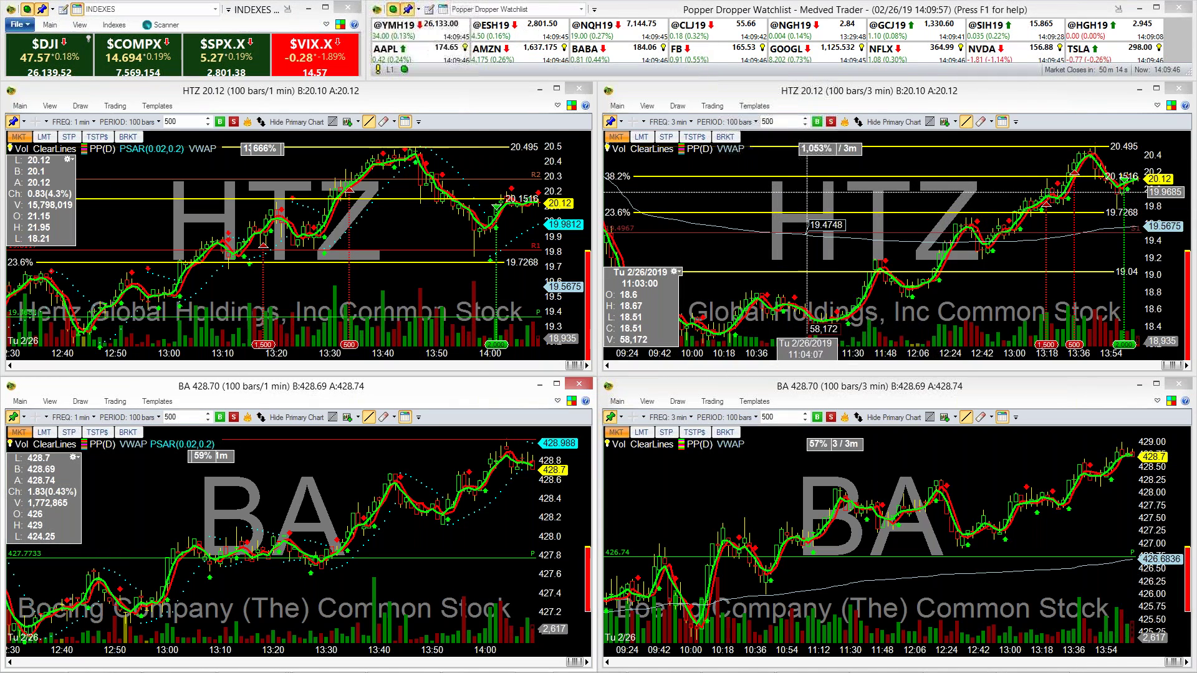
Step: Delete the yellow Fibonacci lines from the HTZ charts and change the linked charts' symbol to LEN
{"action": "double_click", "coordinate": [621, 183]}
{"action": "left_click", "coordinate": [639, 374]}
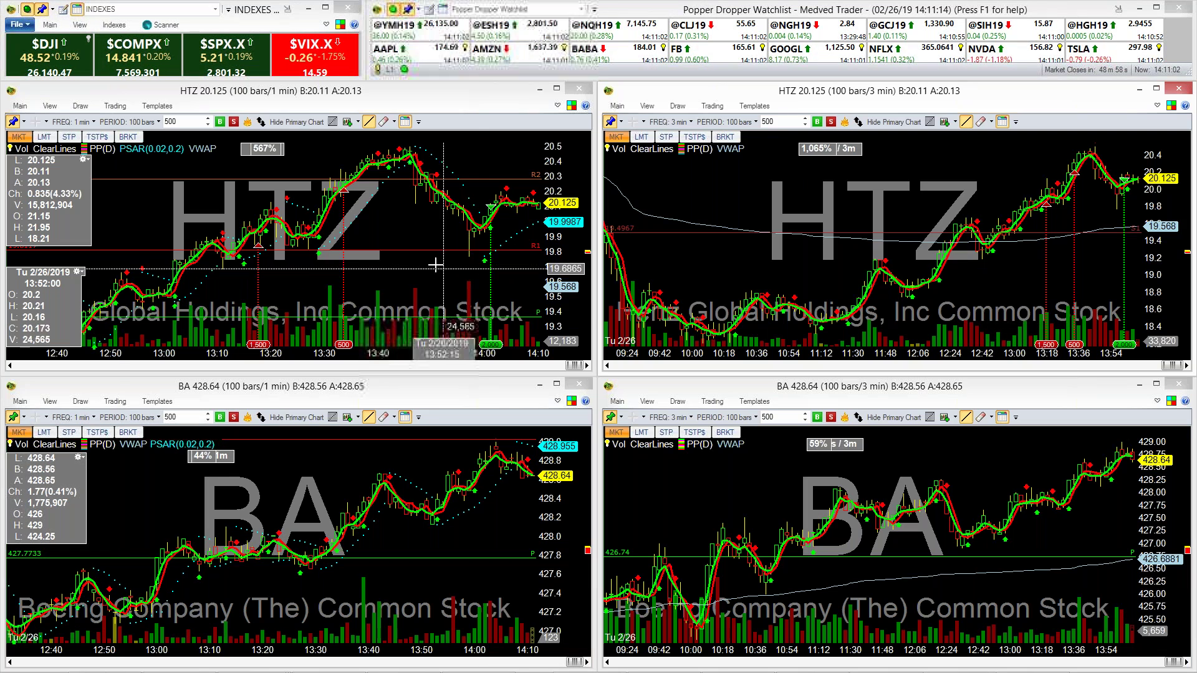
{"action": "type", "text": "LEN"}
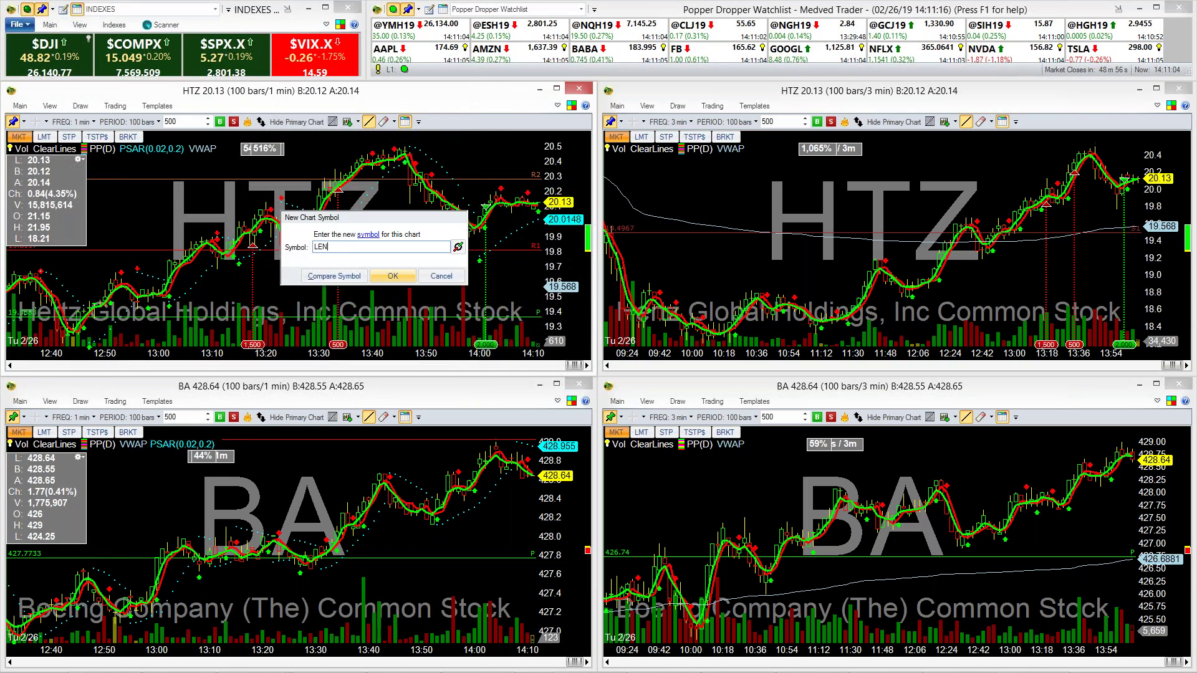
{"action": "key", "text": "Return"}
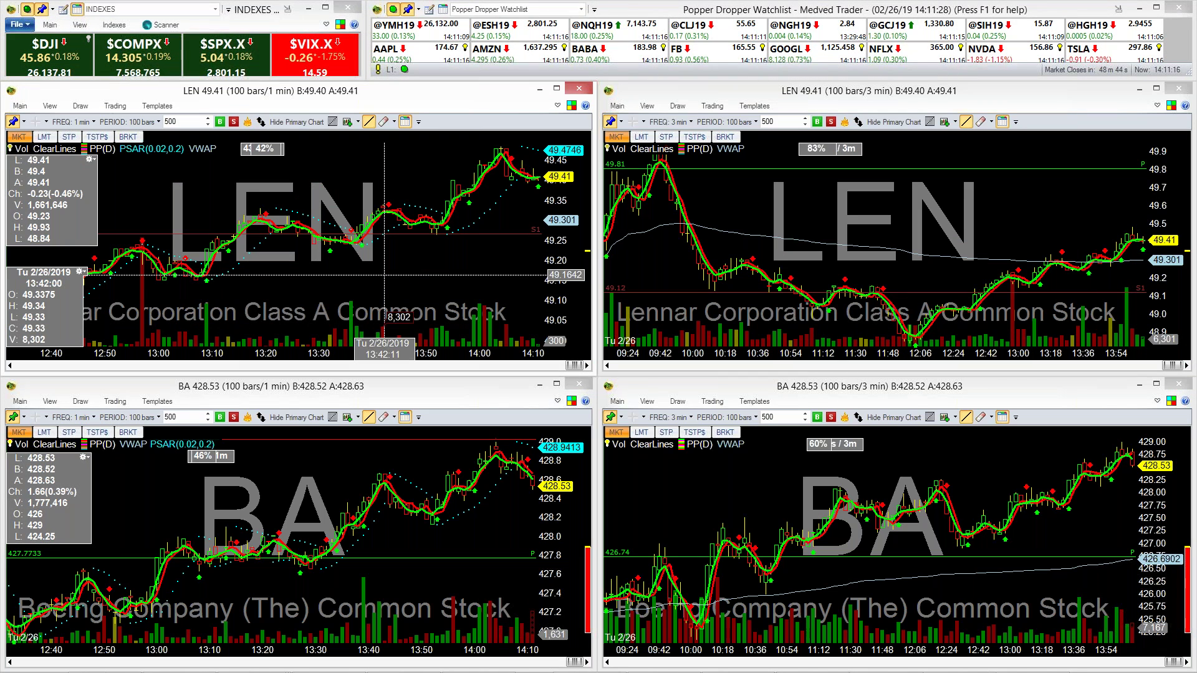
{"action": "left_click", "coordinate": [208, 122]}
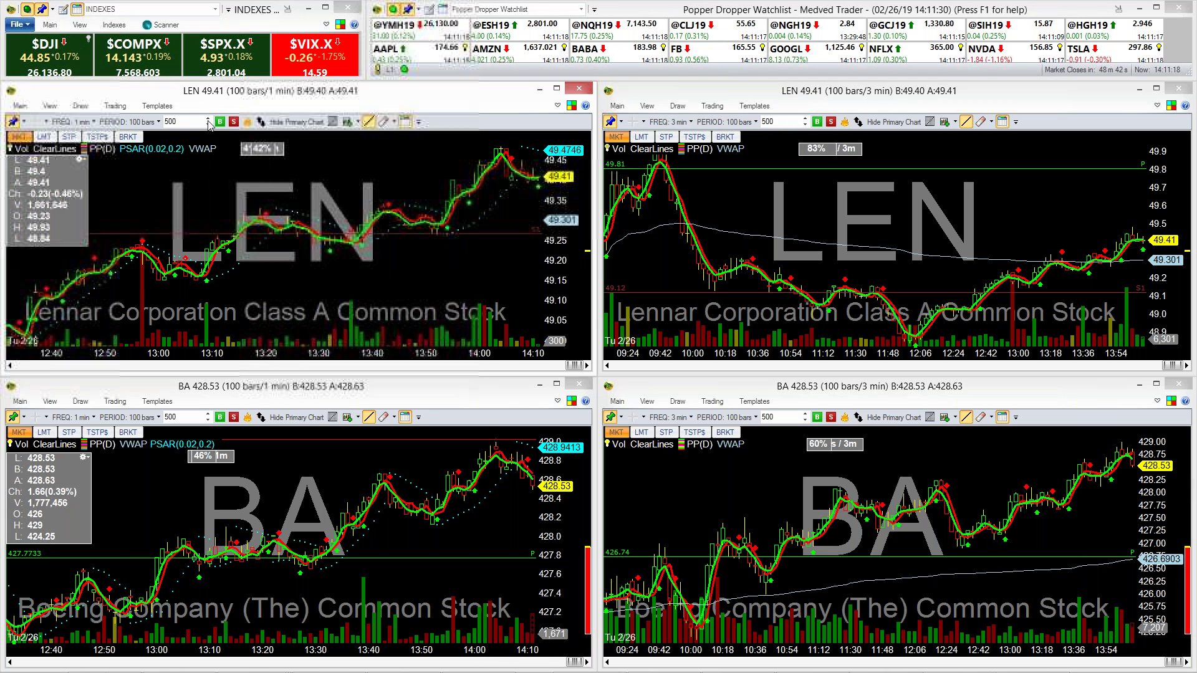
Step: Review the ways to load a saved layout such as New Popper Dropper, from the layout files and the recent layouts
{"action": "left_click", "coordinate": [19, 25]}
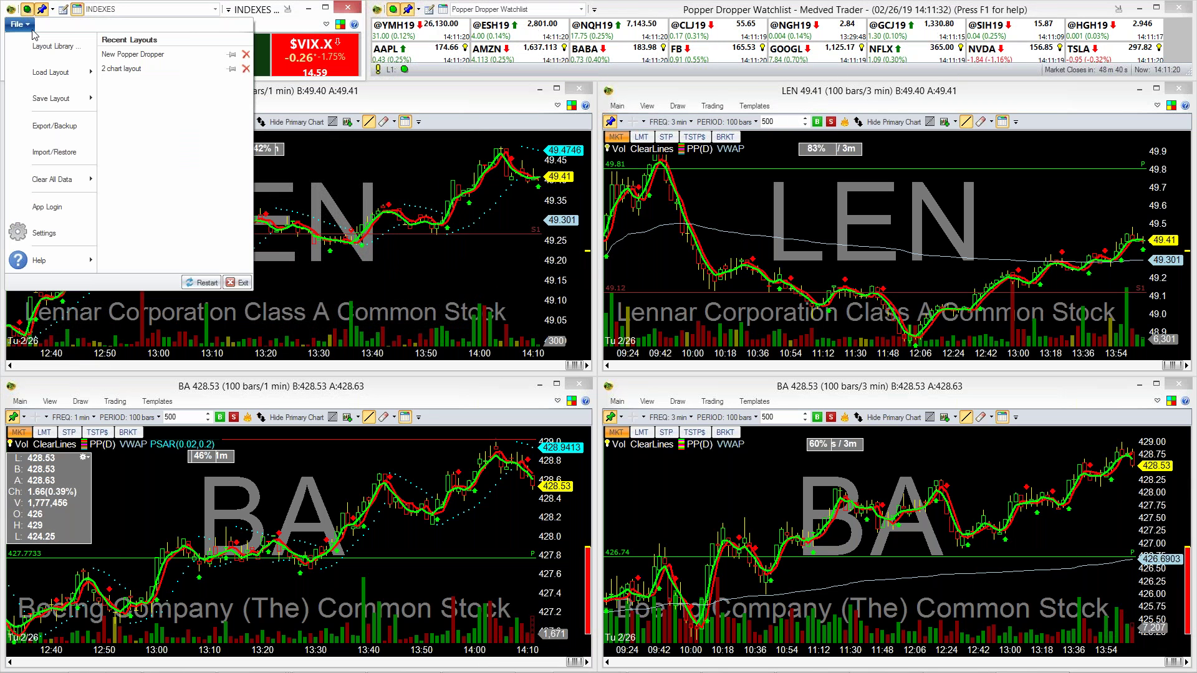
{"action": "mouse_move", "coordinate": [27, 73]}
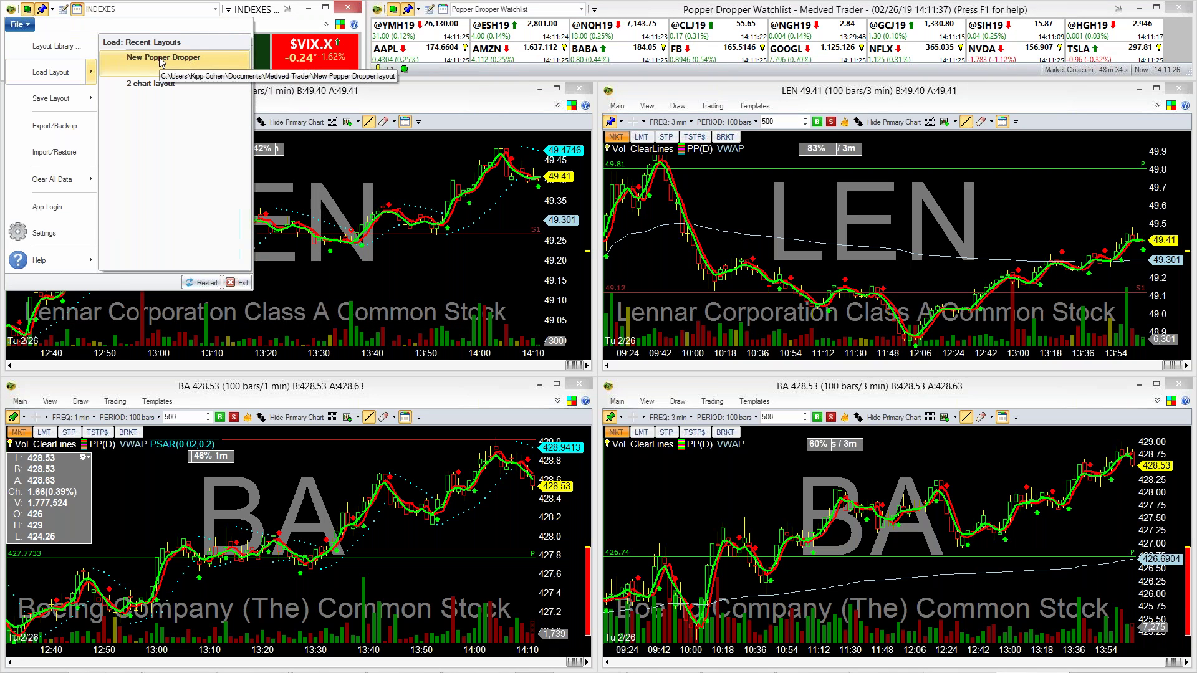
{"action": "left_click", "coordinate": [51, 71]}
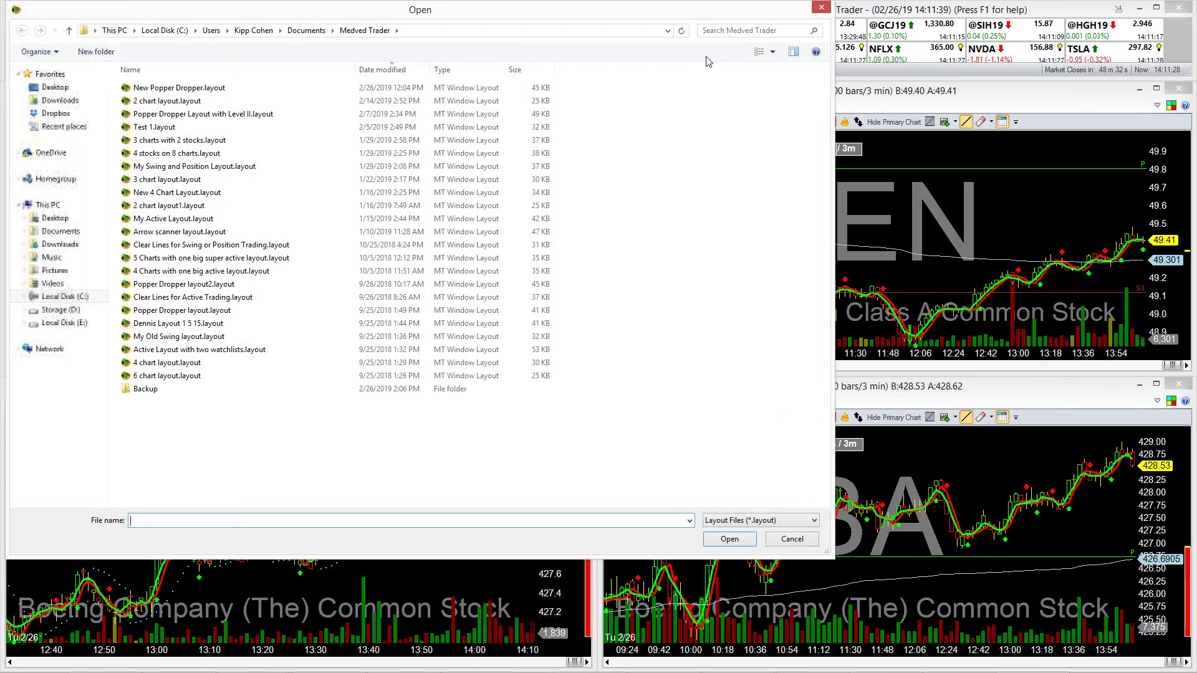
{"action": "double_click", "coordinate": [179, 87]}
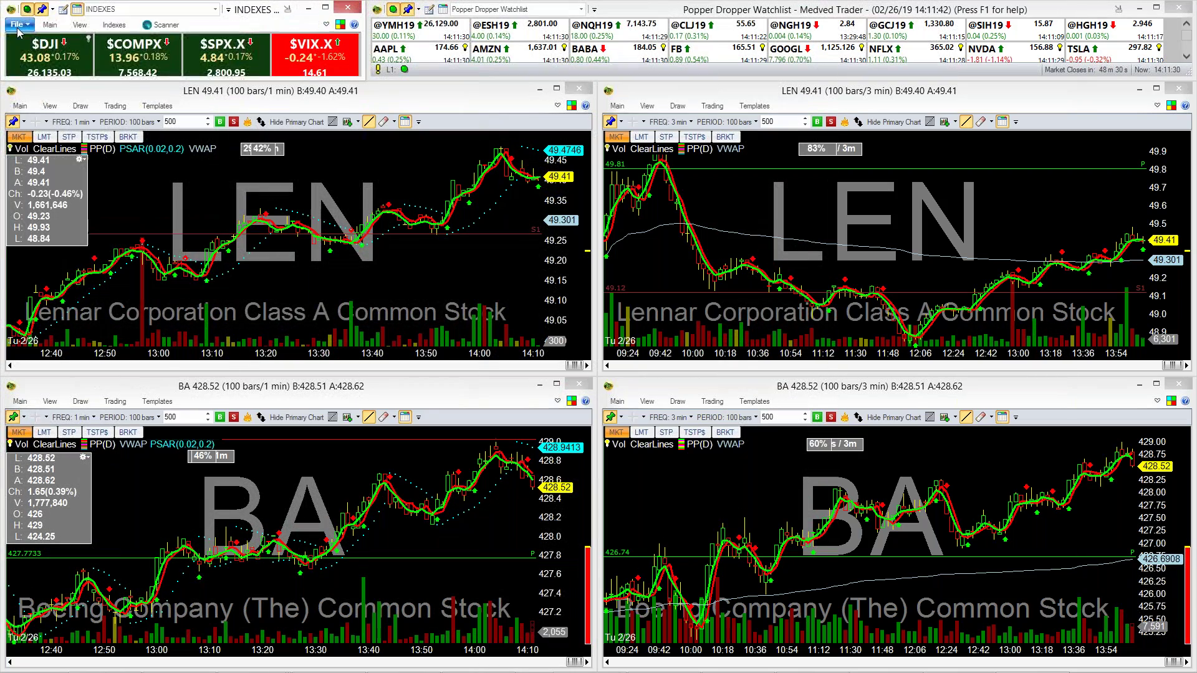
{"action": "left_click", "coordinate": [16, 24]}
{"action": "mouse_move", "coordinate": [51, 72]}
{"action": "left_click", "coordinate": [134, 62]}
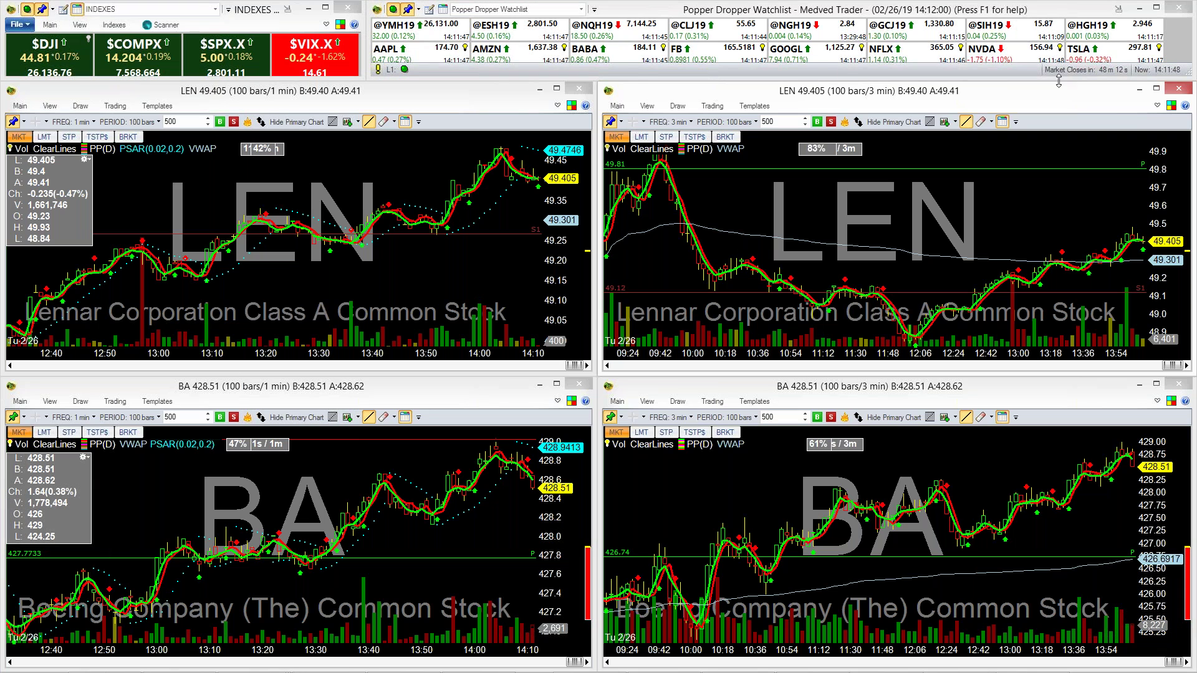
Step: Switch the linked LEN charts to MNK and finally to THC from the Popper Dropper Watchlist
{"action": "scroll", "coordinate": [1021, 69], "scroll_direction": "down", "scroll_amount": 2}
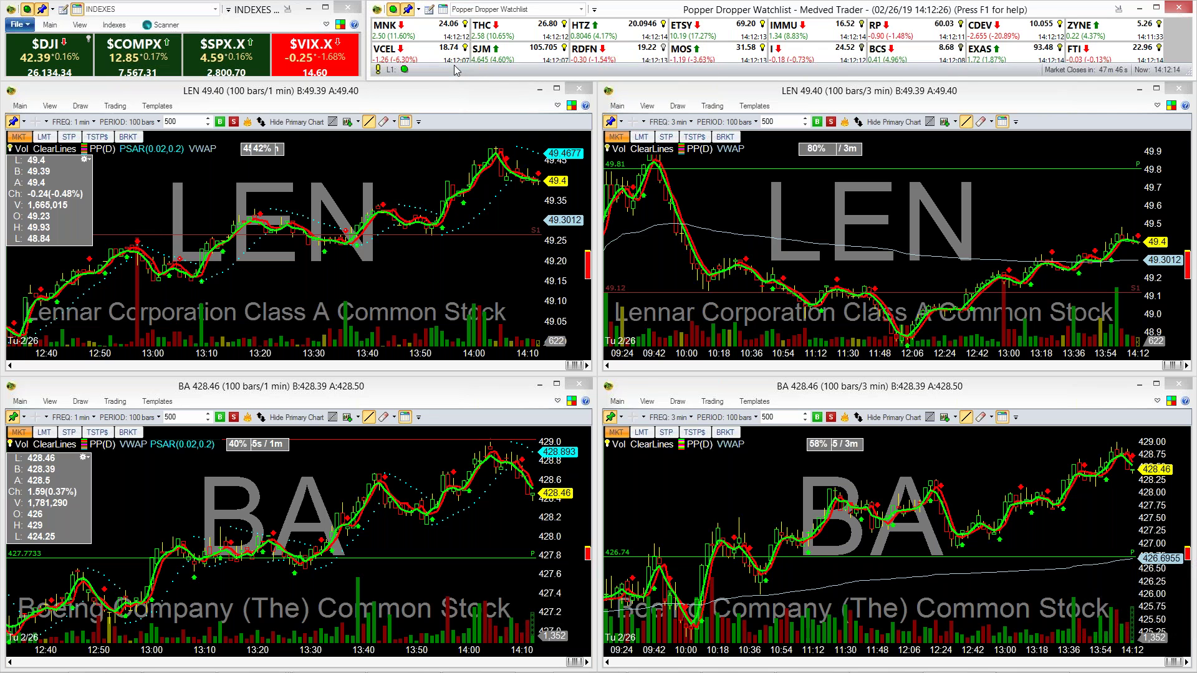
{"action": "left_click", "coordinate": [435, 55]}
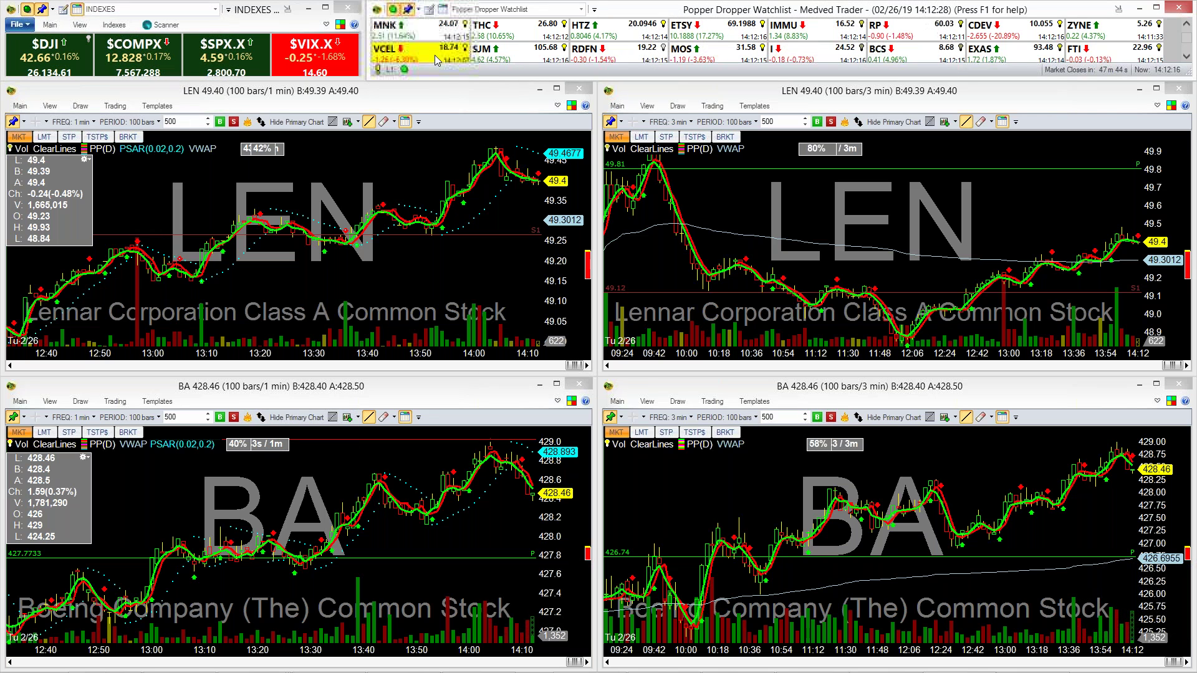
{"action": "left_click", "coordinate": [439, 41]}
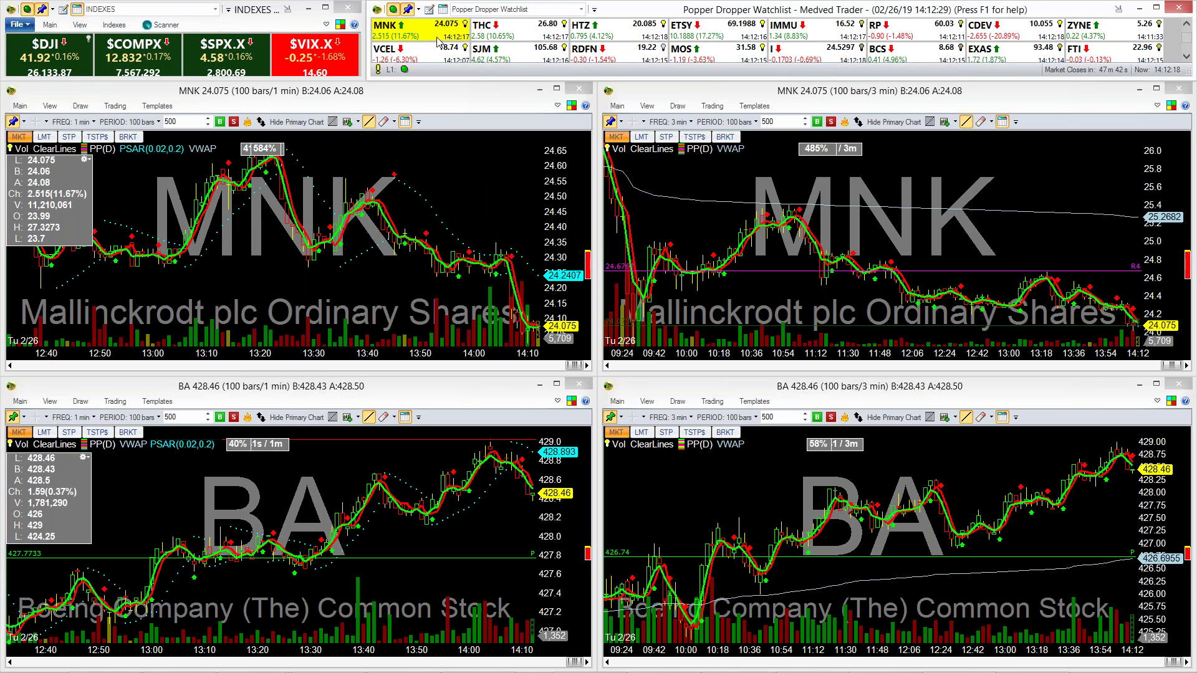
{"action": "left_click", "coordinate": [561, 53]}
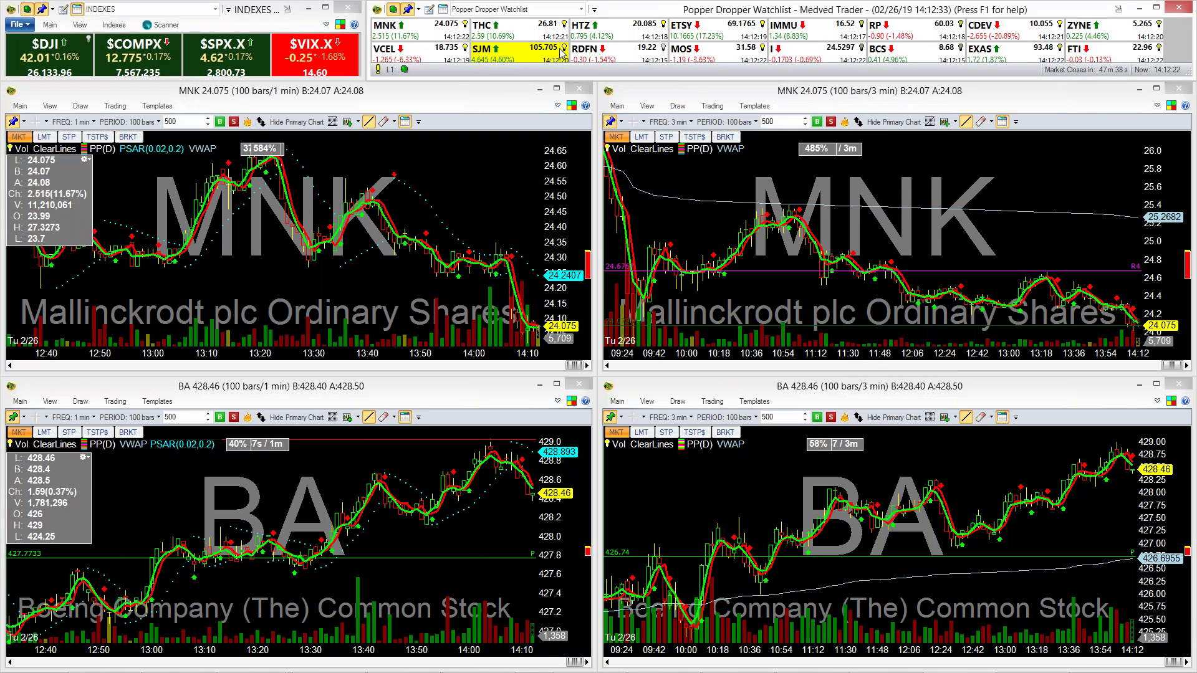
{"action": "left_click", "coordinate": [531, 38]}
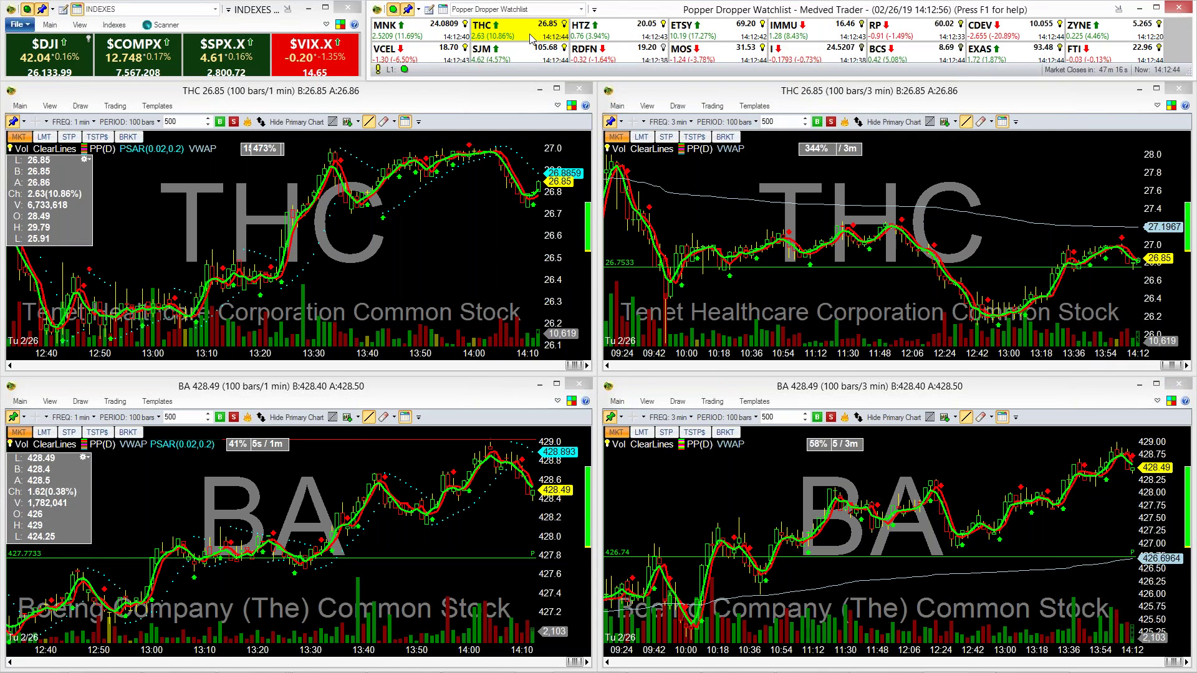
Step: Toggle the Snap to Candles drawing option on the THC 1-minute chart
{"action": "left_click", "coordinate": [90, 107]}
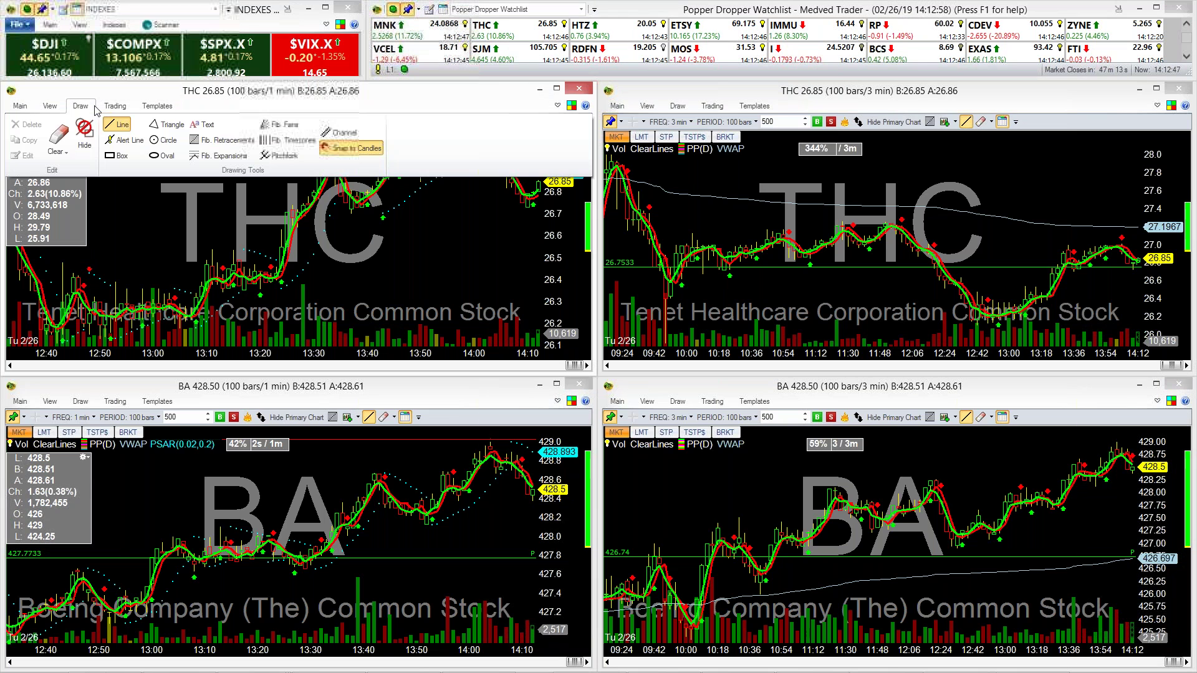
{"action": "left_click", "coordinate": [353, 148]}
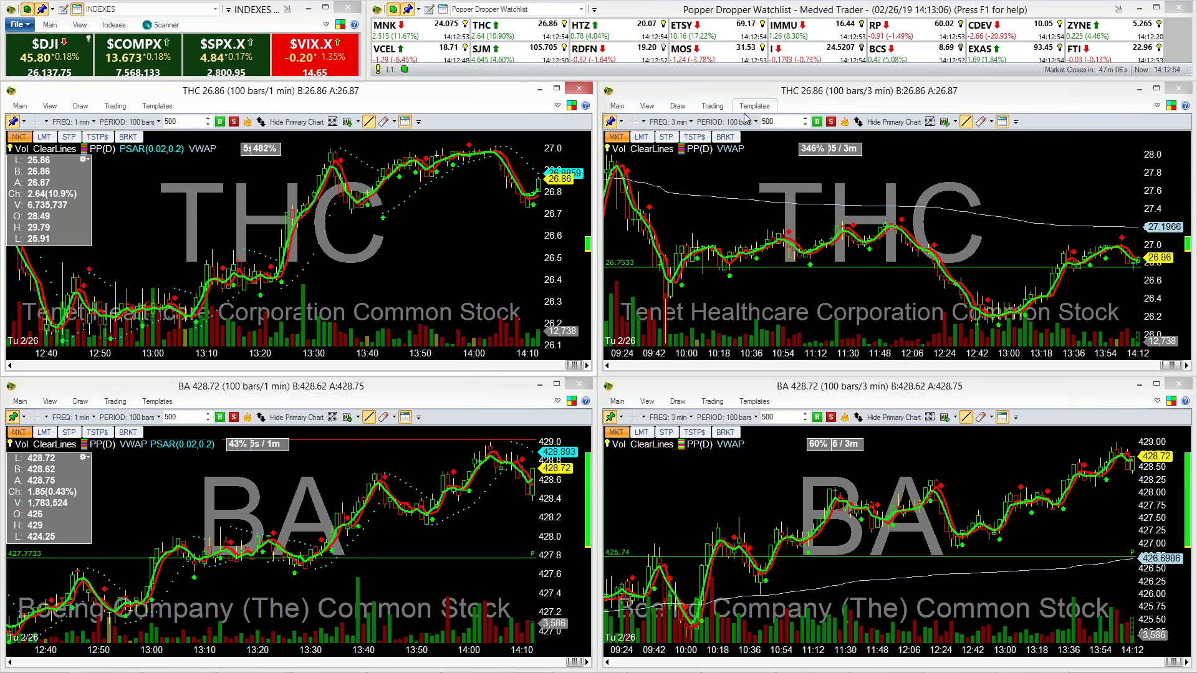
Step: Maximize the THC 3-minute chart and set its frequency to 15 min
{"action": "left_click", "coordinate": [696, 121]}
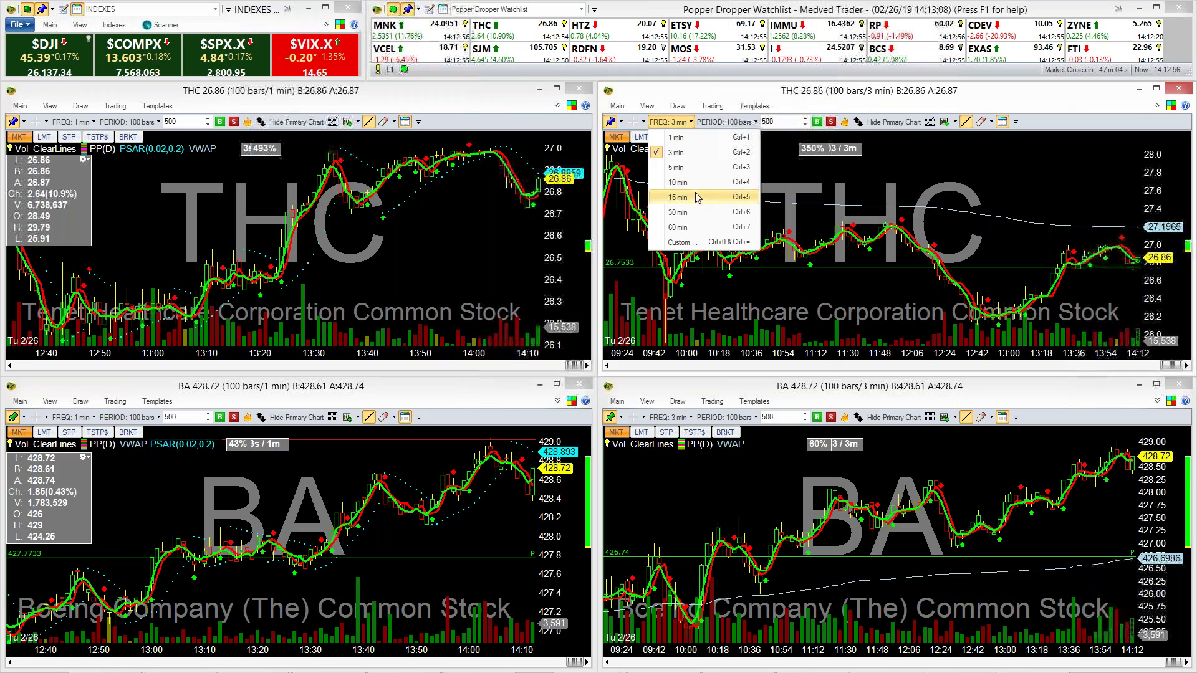
{"action": "key", "text": "Escape"}
{"action": "left_click", "coordinate": [1156, 88]}
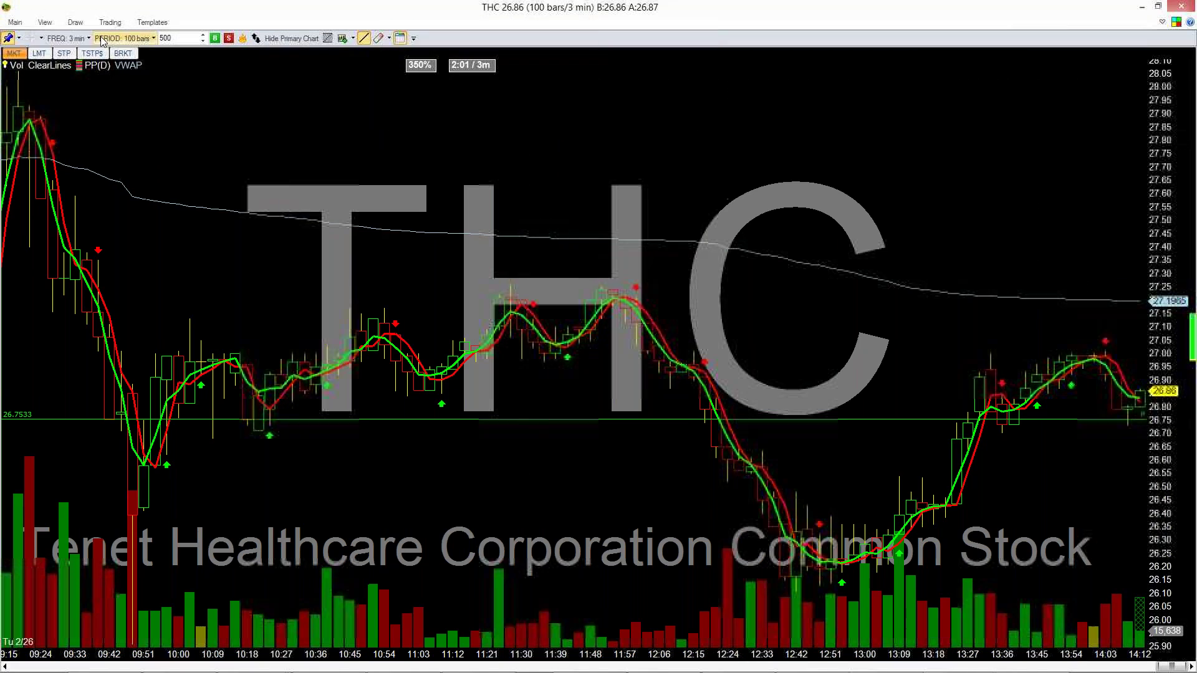
{"action": "left_click", "coordinate": [81, 41]}
{"action": "left_click", "coordinate": [74, 116]}
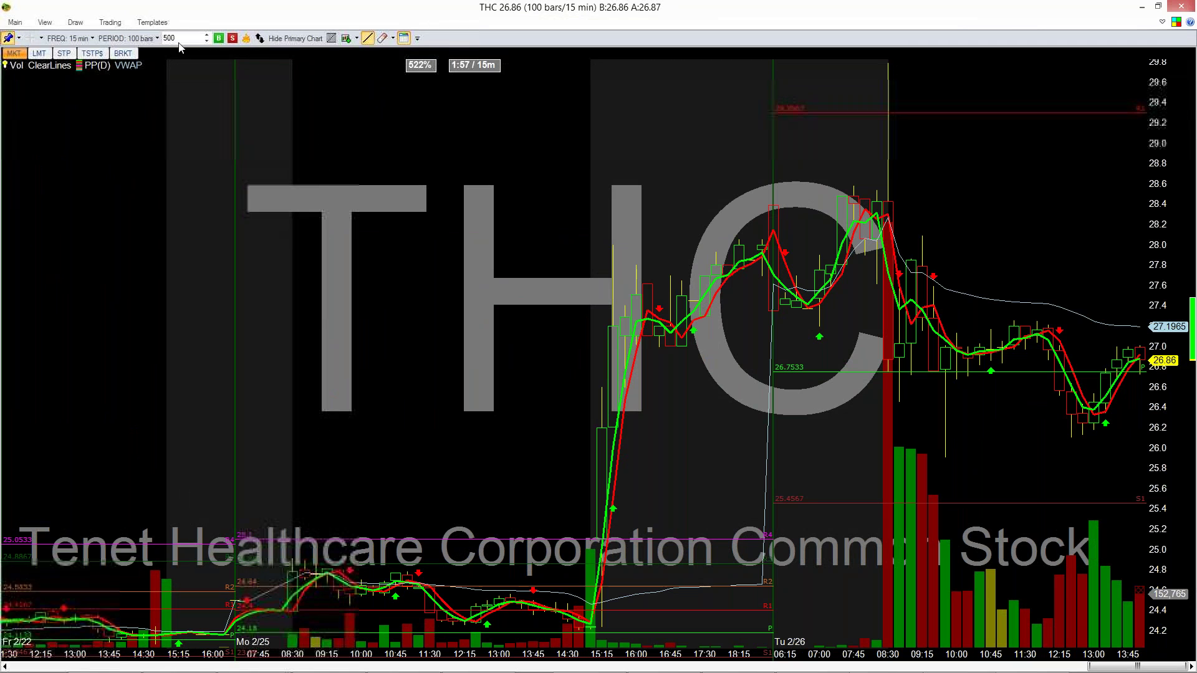
Step: Draw a Fibonacci retracement from 26.76 up to 29.7899 on the THC 15-minute chart, and delete it once the chart window is restored
{"action": "left_click", "coordinate": [75, 23]}
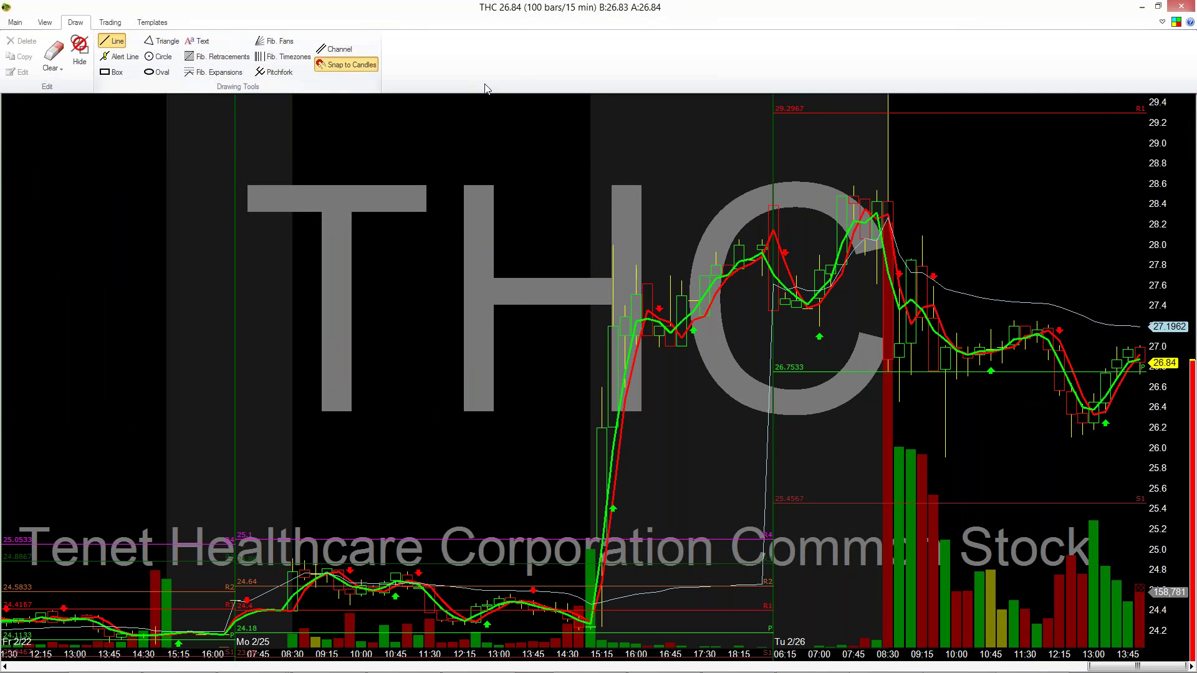
{"action": "left_click", "coordinate": [332, 38]}
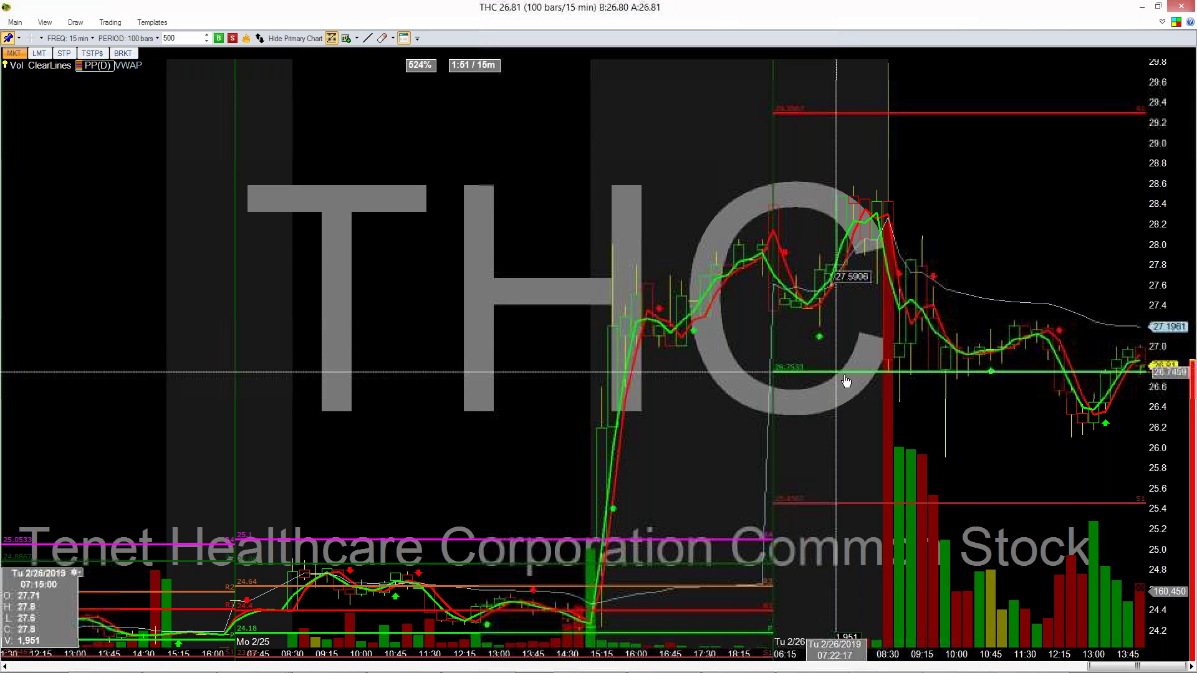
{"action": "left_click_drag", "start_coordinate": [889, 371], "coordinate": [887, 63]}
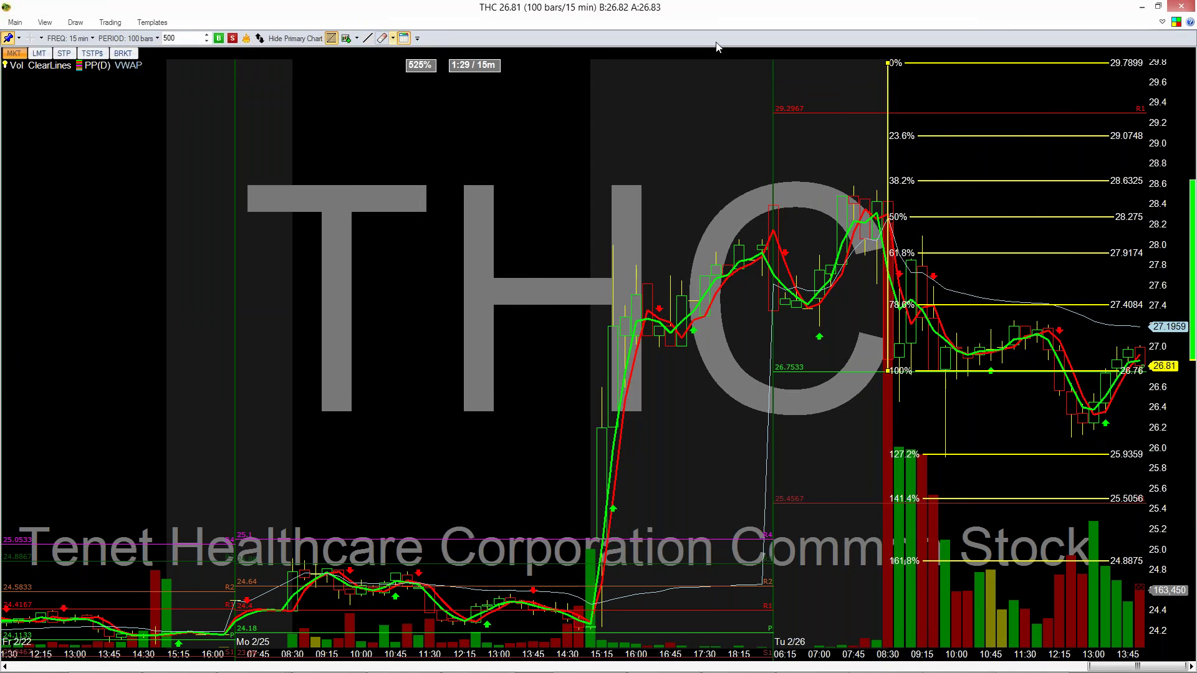
{"action": "left_click", "coordinate": [1158, 7]}
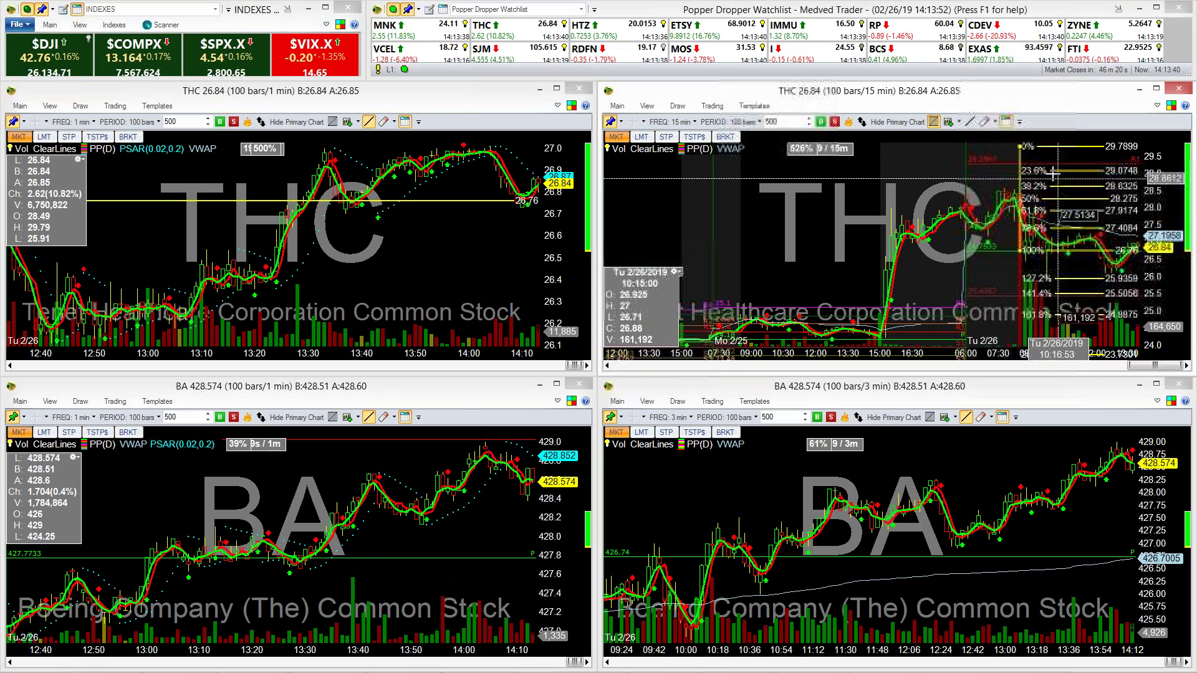
{"action": "left_click_drag", "start_coordinate": [1035, 161], "coordinate": [1149, 302]}
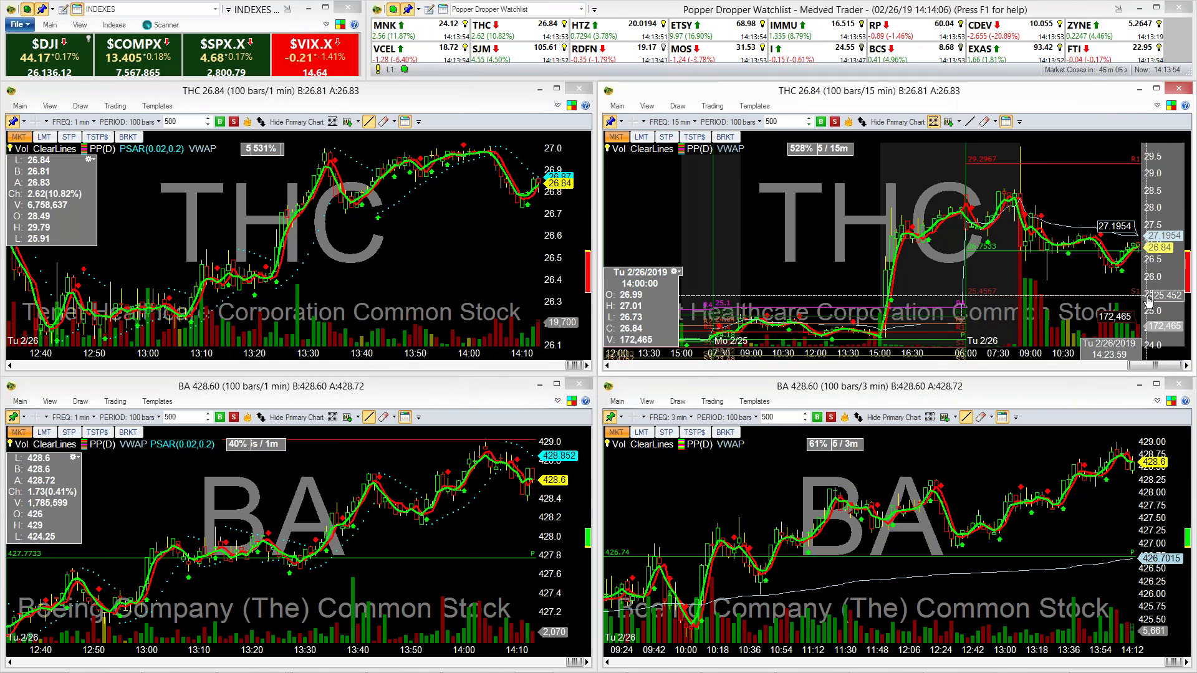
Step: Draft the log and settings message to support reading "When I go to LEN my charts stall out" and cancel it without sending
{"action": "left_click", "coordinate": [25, 27]}
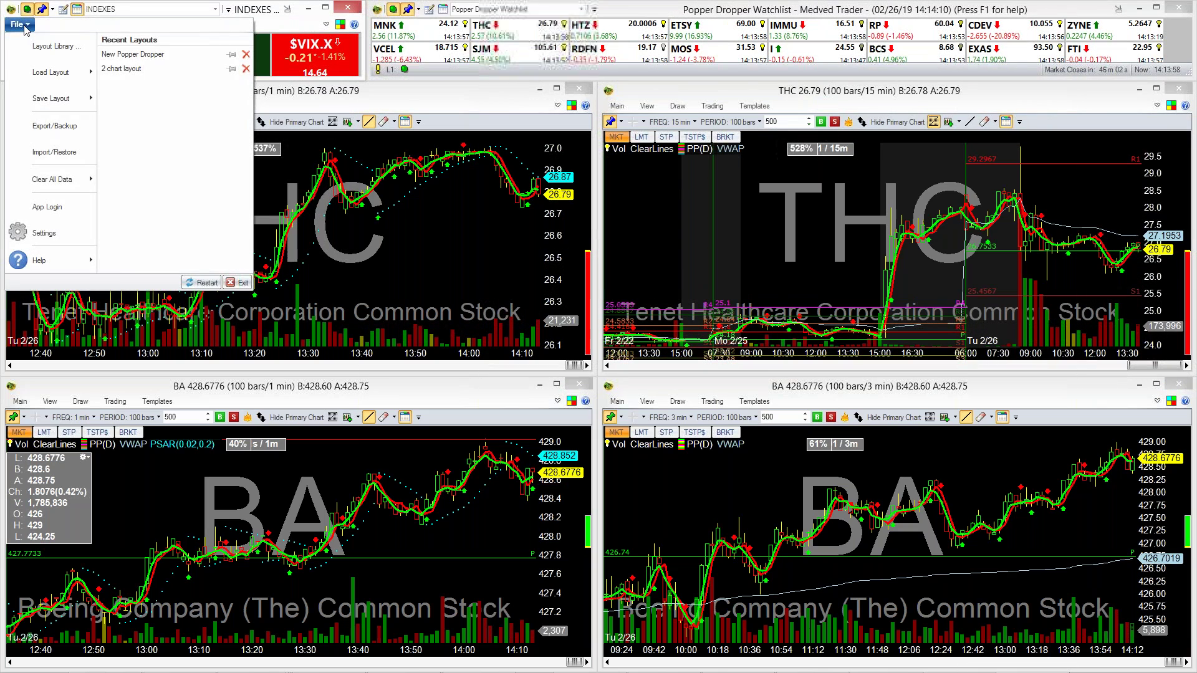
{"action": "mouse_move", "coordinate": [74, 260]}
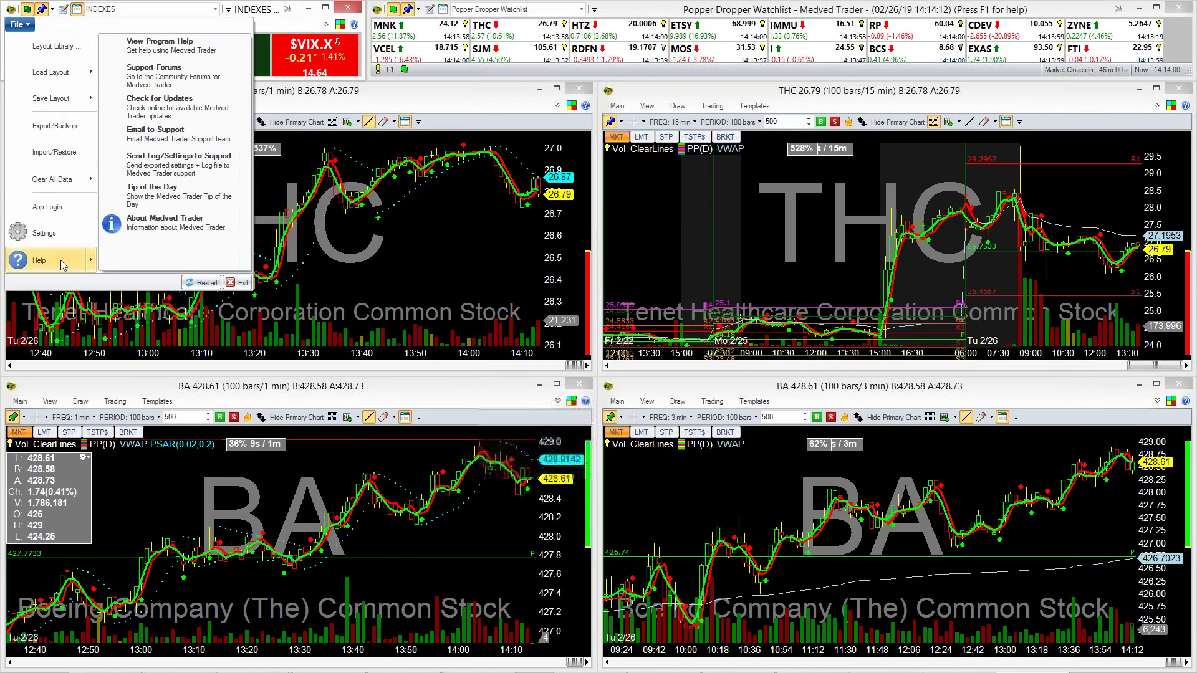
{"action": "left_click", "coordinate": [166, 168]}
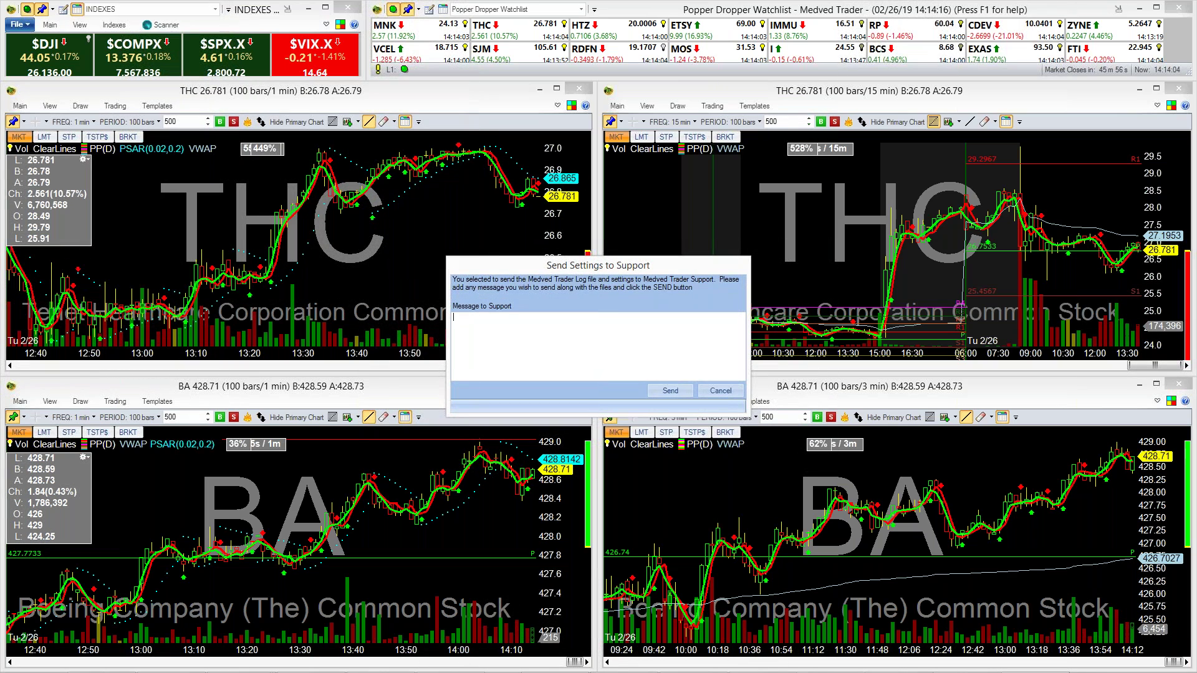
{"action": "type", "text": "When I "}
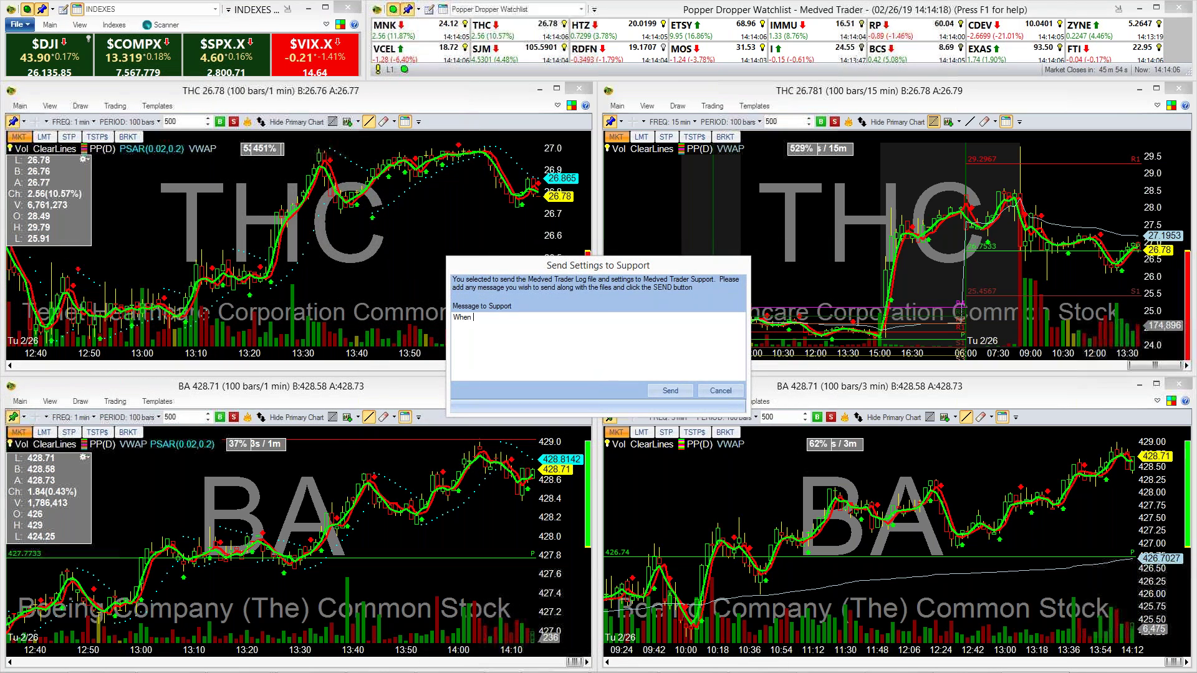
{"action": "type", "text": "go to LEN"}
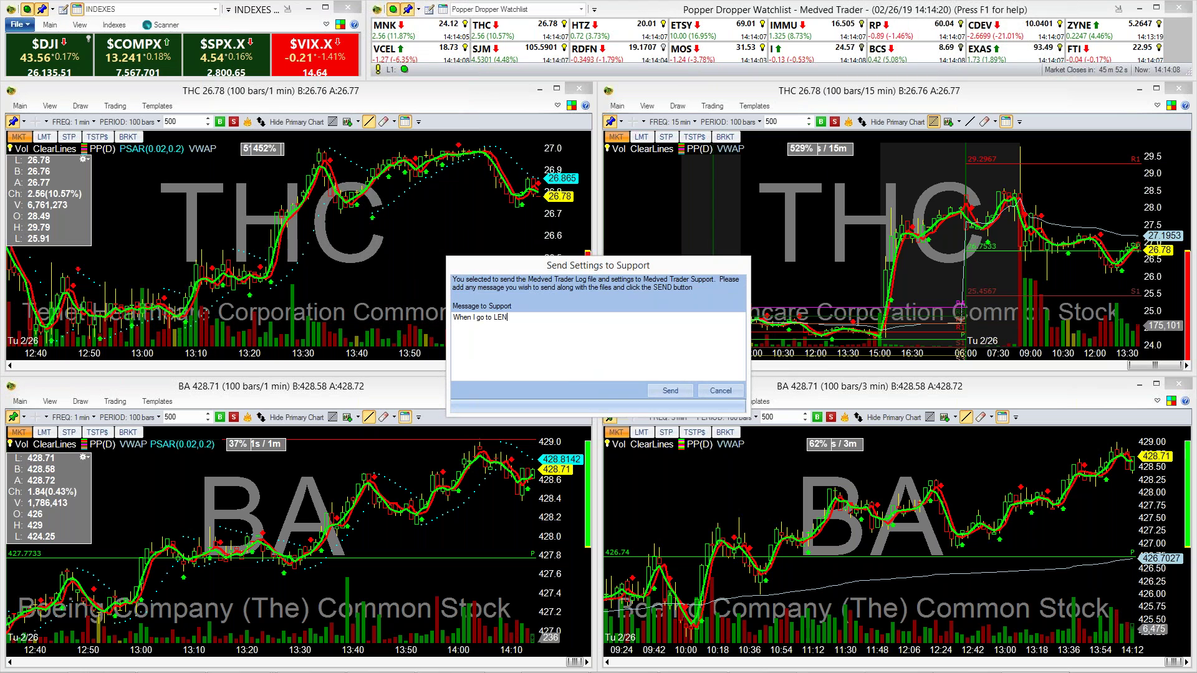
{"action": "type", "text": " my char"}
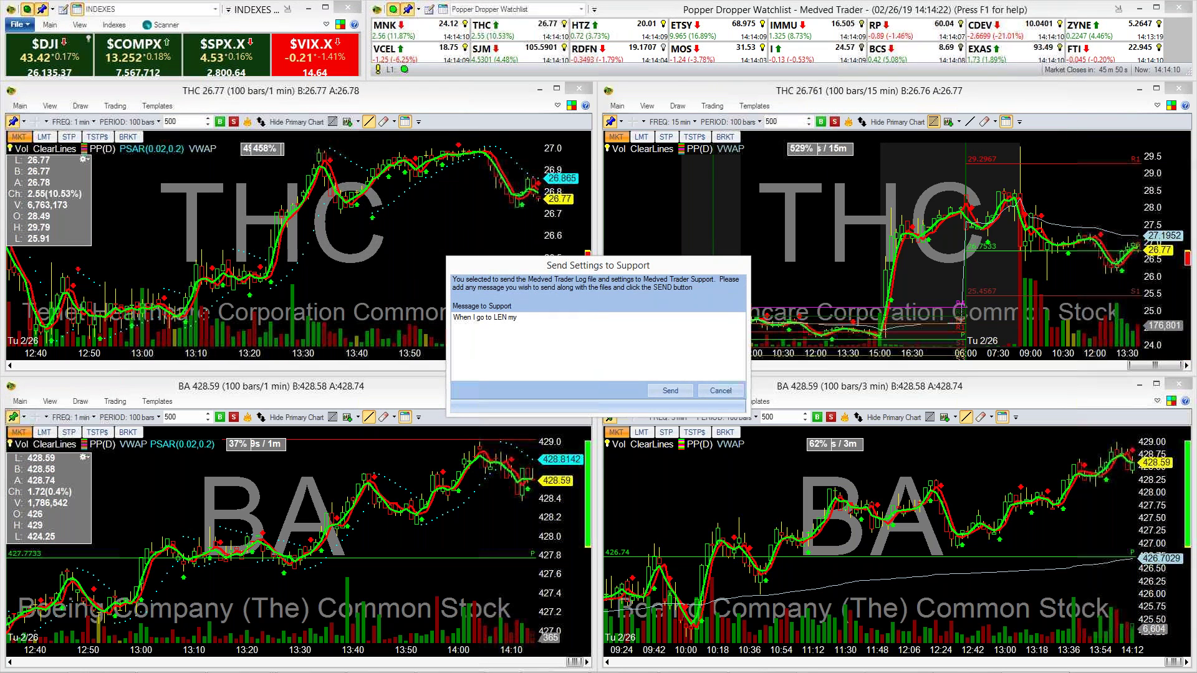
{"action": "type", "text": "ts "}
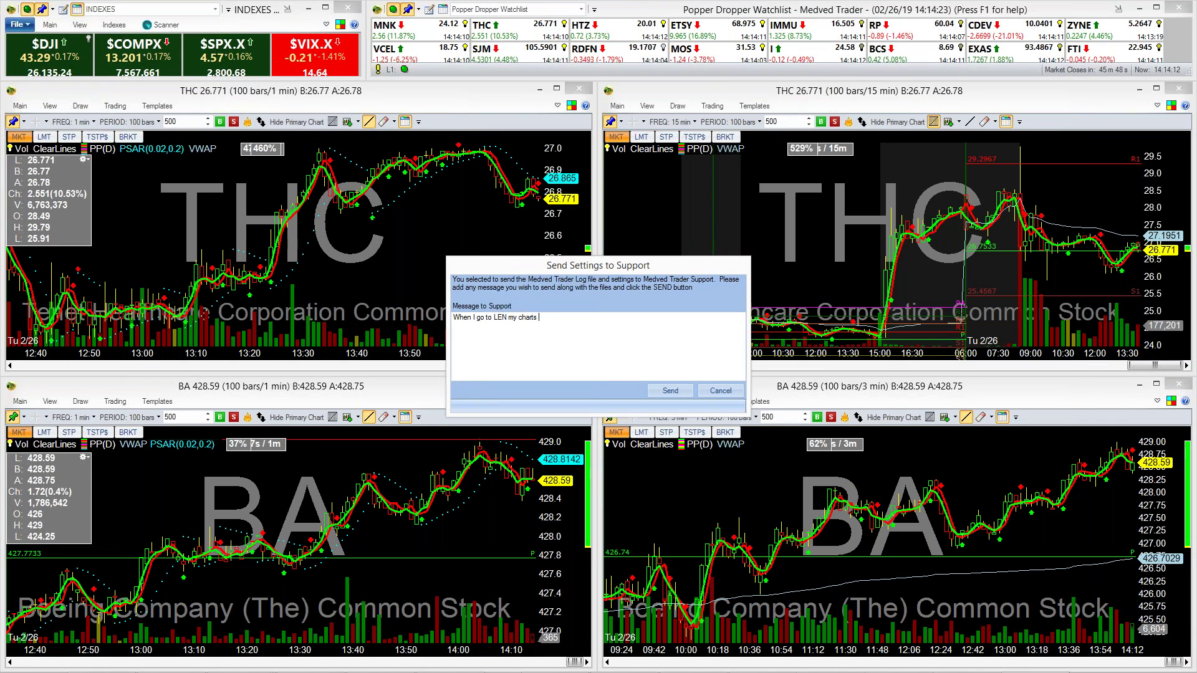
{"action": "type", "text": "stall out"}
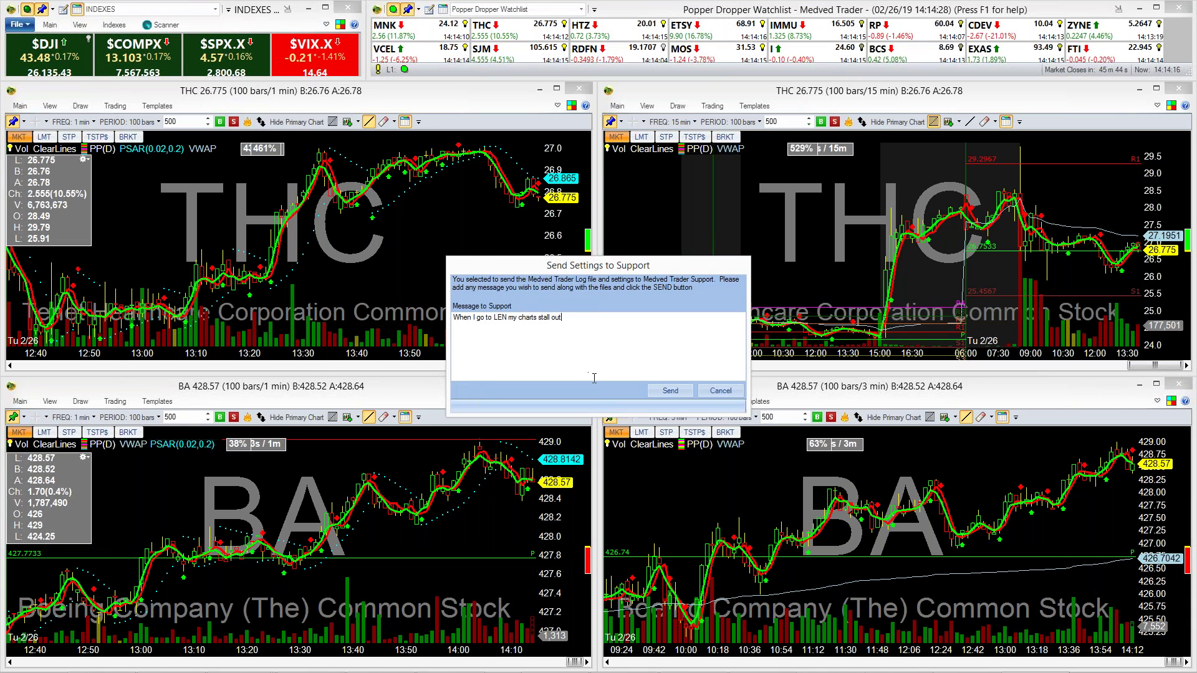
{"action": "left_click", "coordinate": [720, 391]}
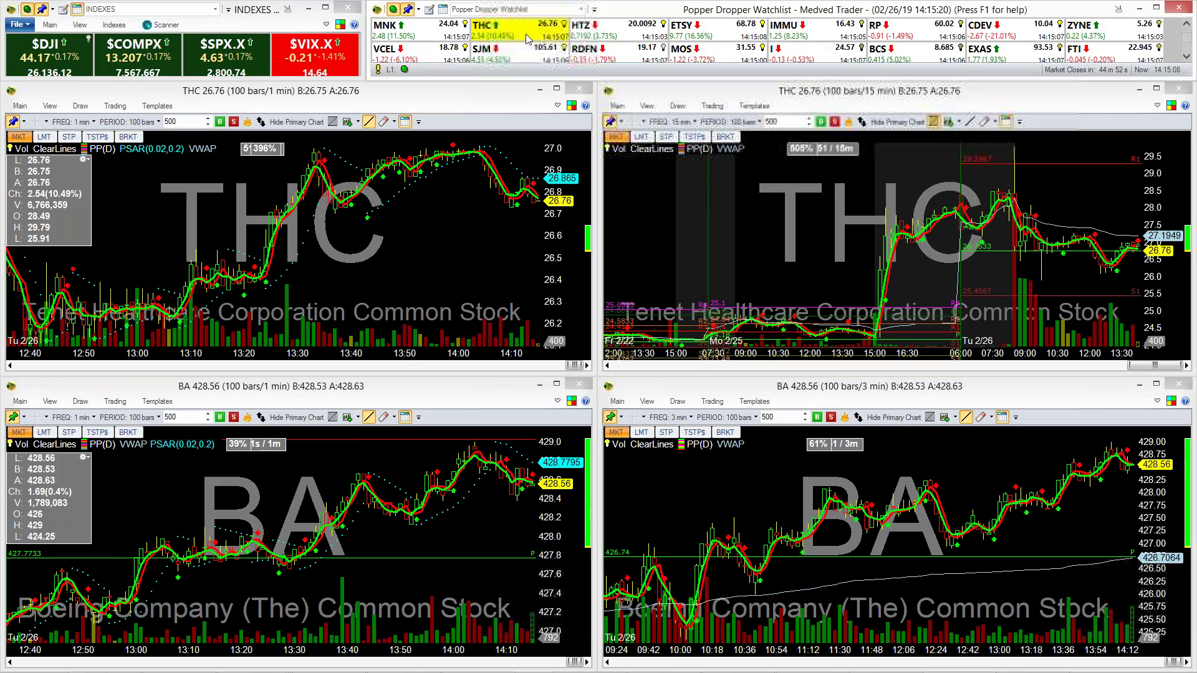
Step: Review HTZ, ETSY, IMMU and RP in turn on the linked charts by selecting them in the Popper Dropper Watchlist
{"action": "left_click", "coordinate": [622, 32]}
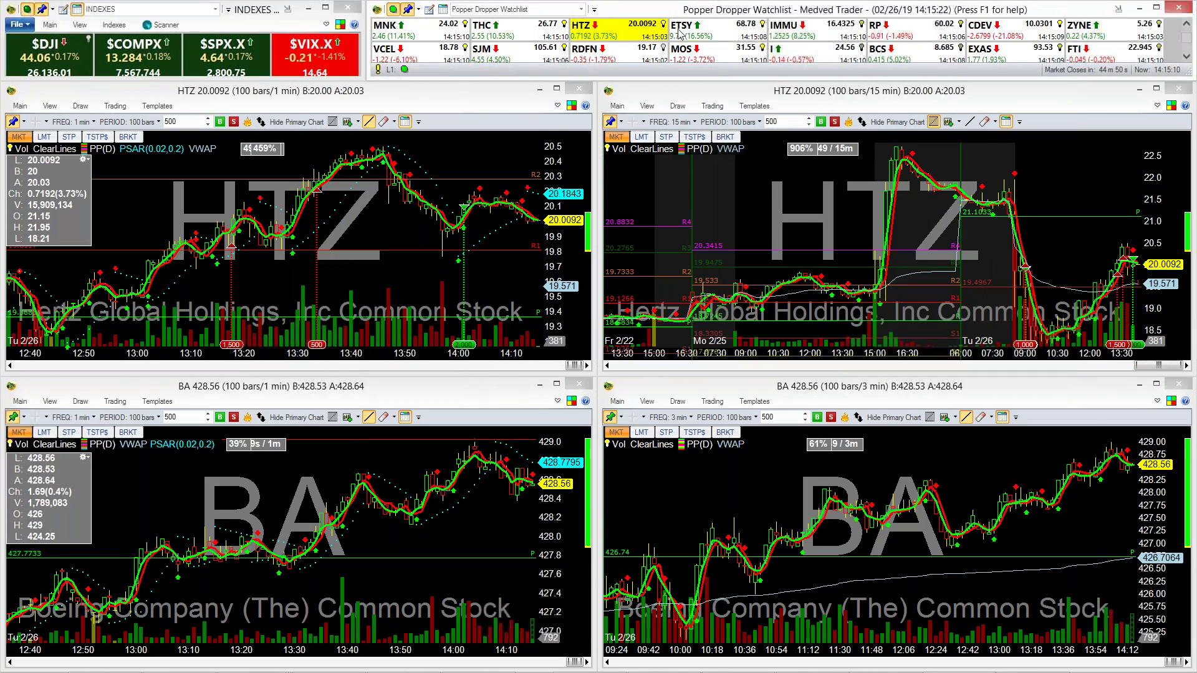
{"action": "left_click", "coordinate": [713, 35]}
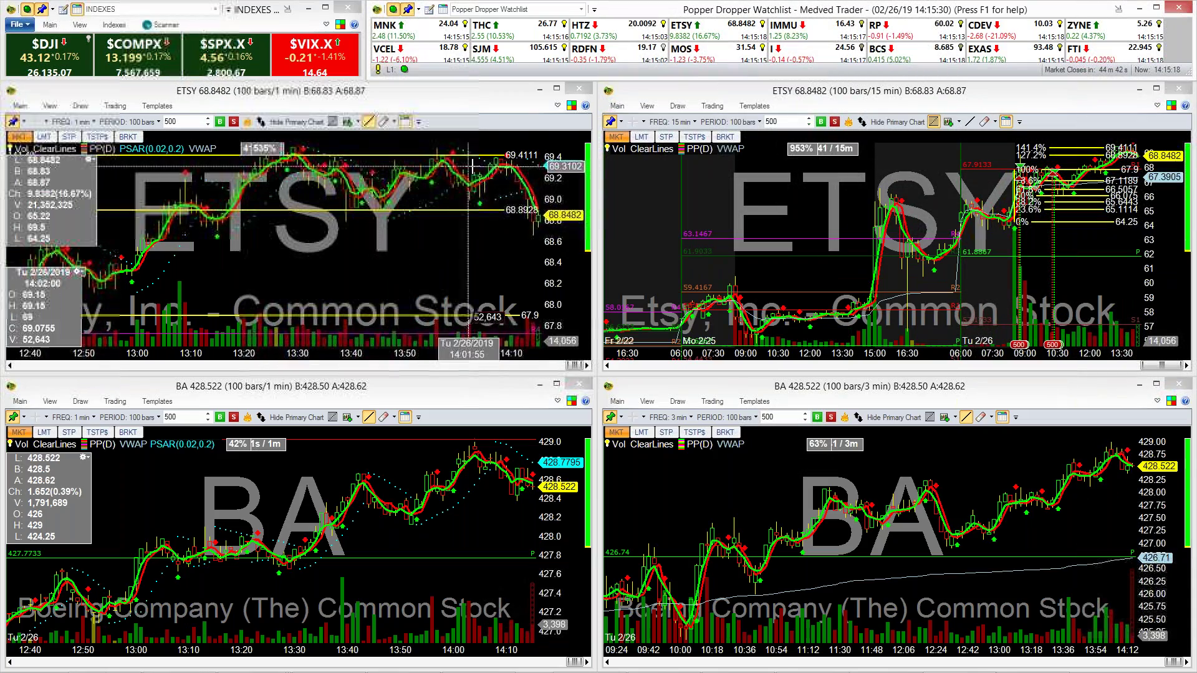
{"action": "left_click", "coordinate": [832, 30]}
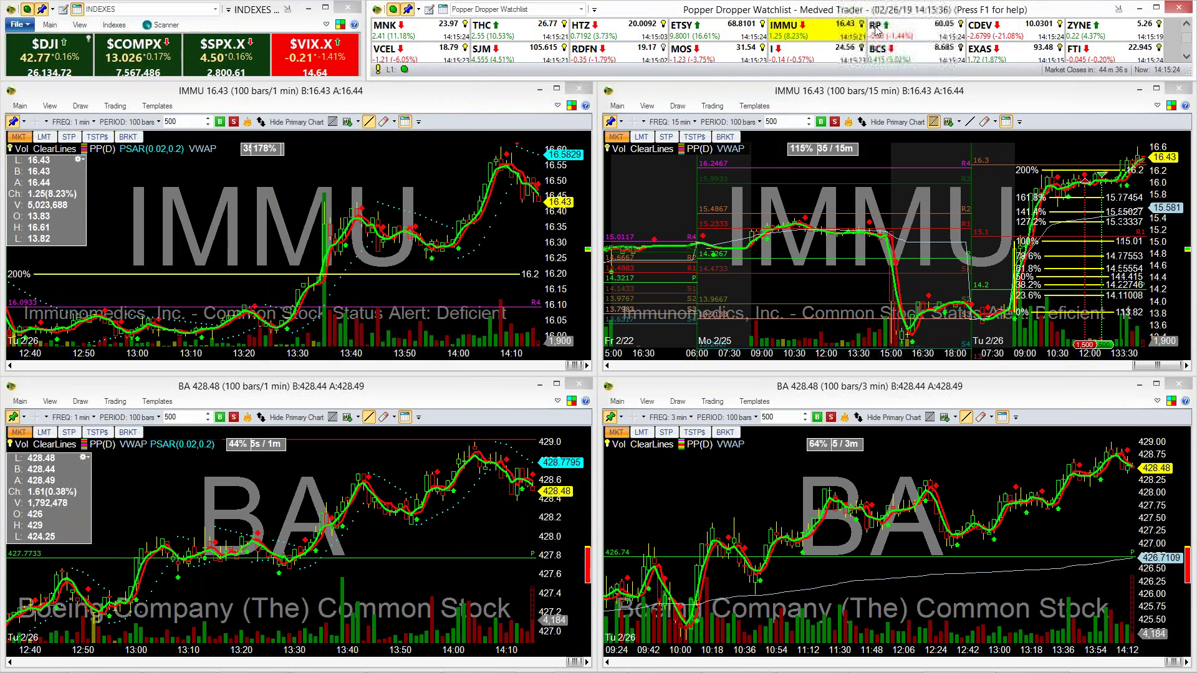
{"action": "left_click", "coordinate": [919, 32]}
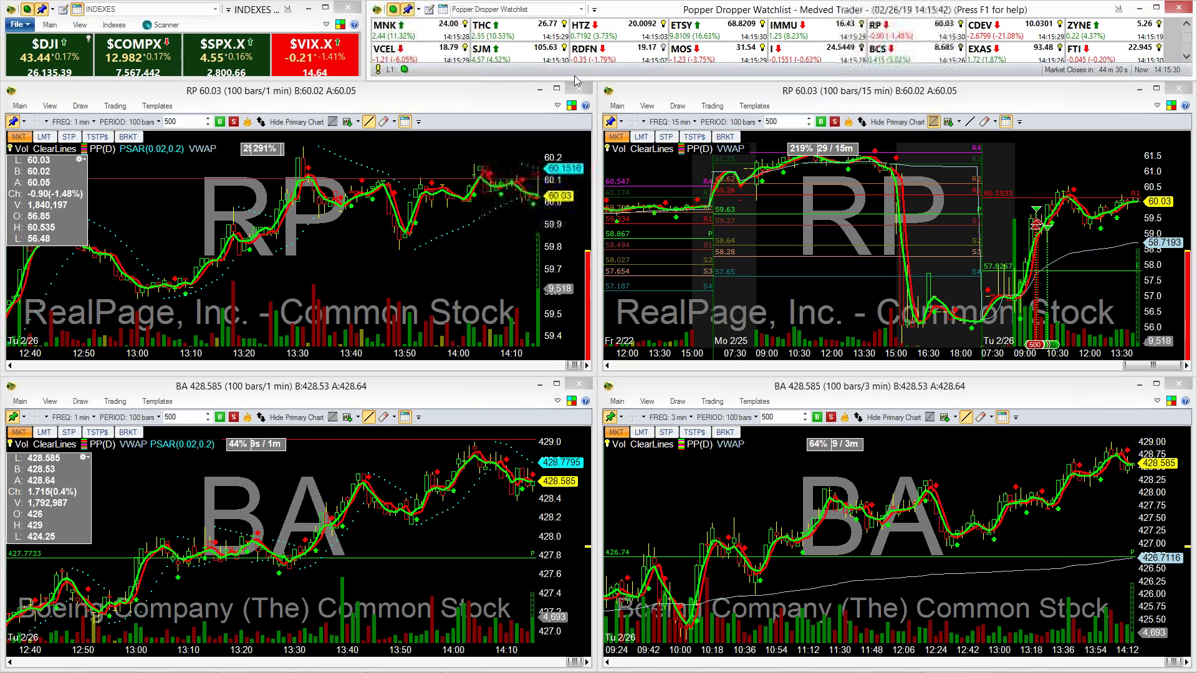
Step: Load the saved "2 chart layout" and switch its linked charts to AAPL from the Popper Dropper Watchlist
{"action": "left_click", "coordinate": [17, 24]}
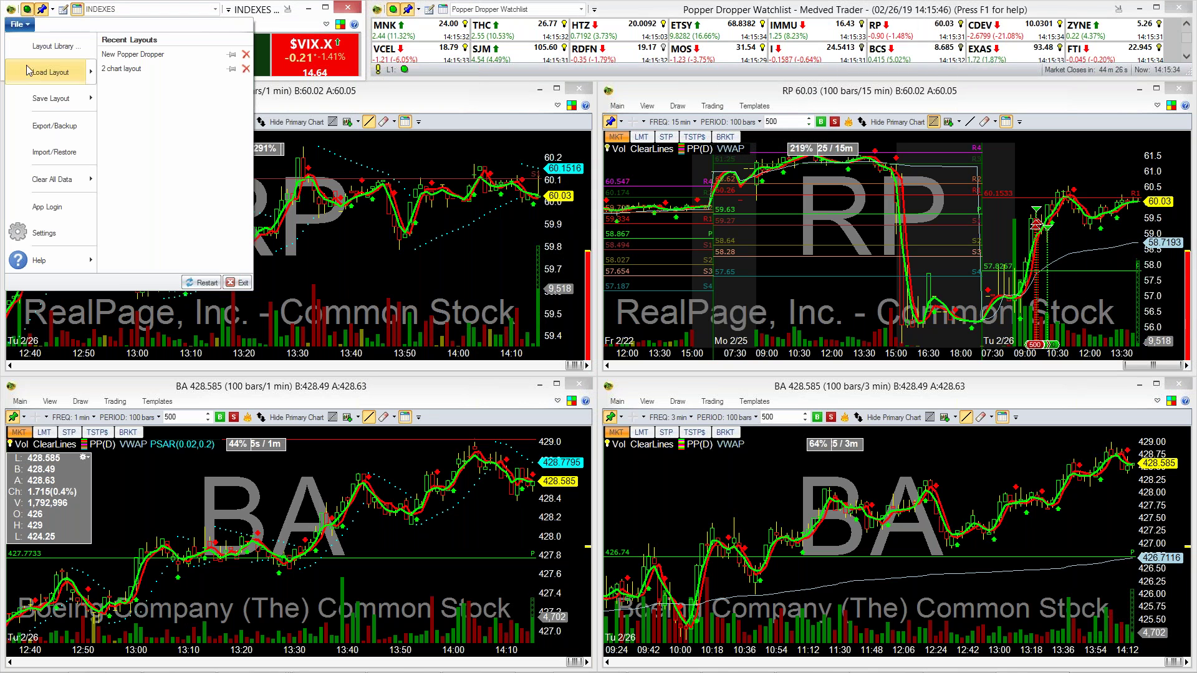
{"action": "mouse_move", "coordinate": [97, 76]}
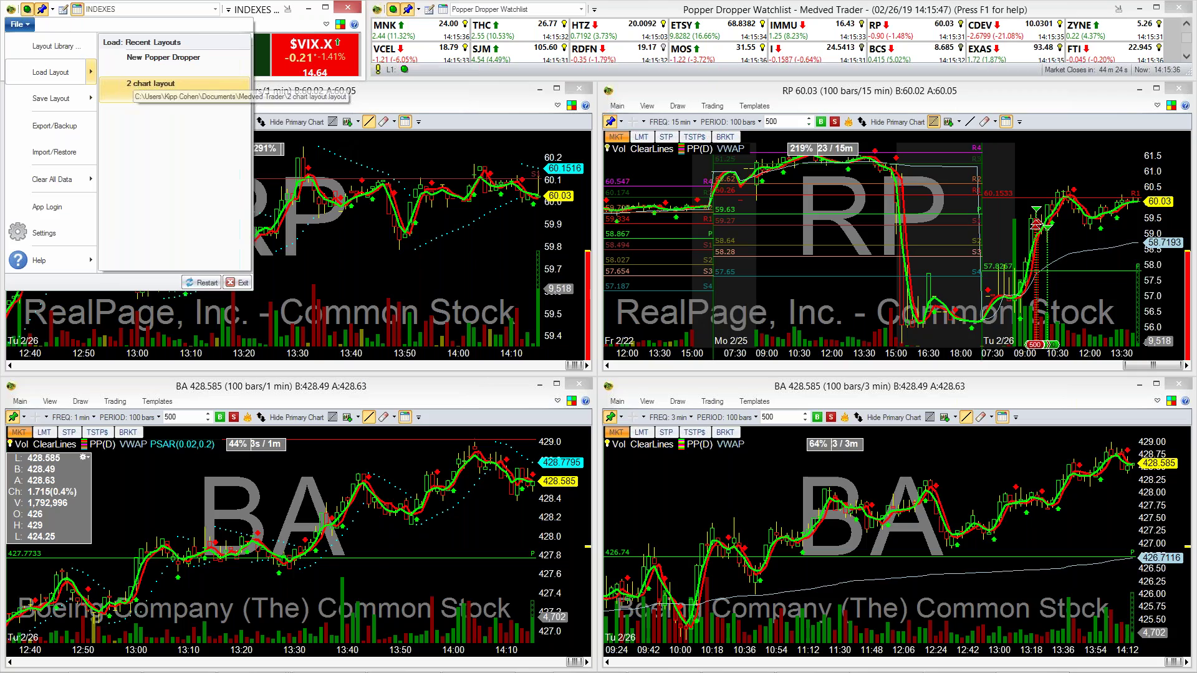
{"action": "left_click", "coordinate": [150, 83]}
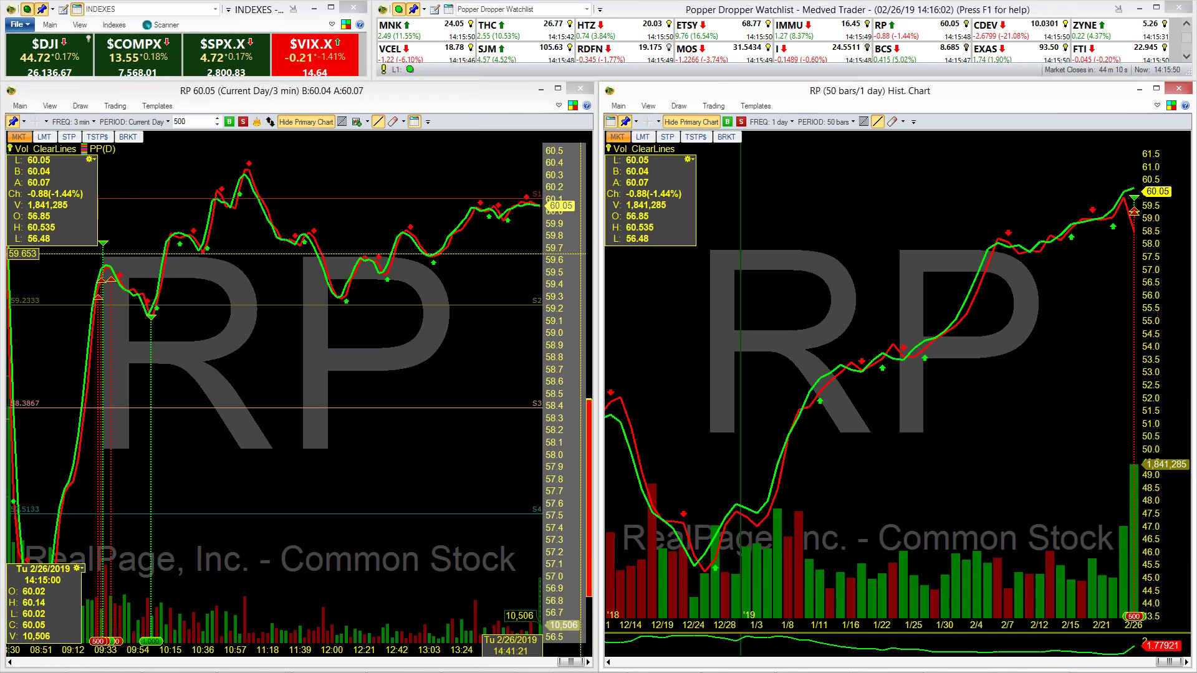
{"action": "left_click", "coordinate": [1186, 26]}
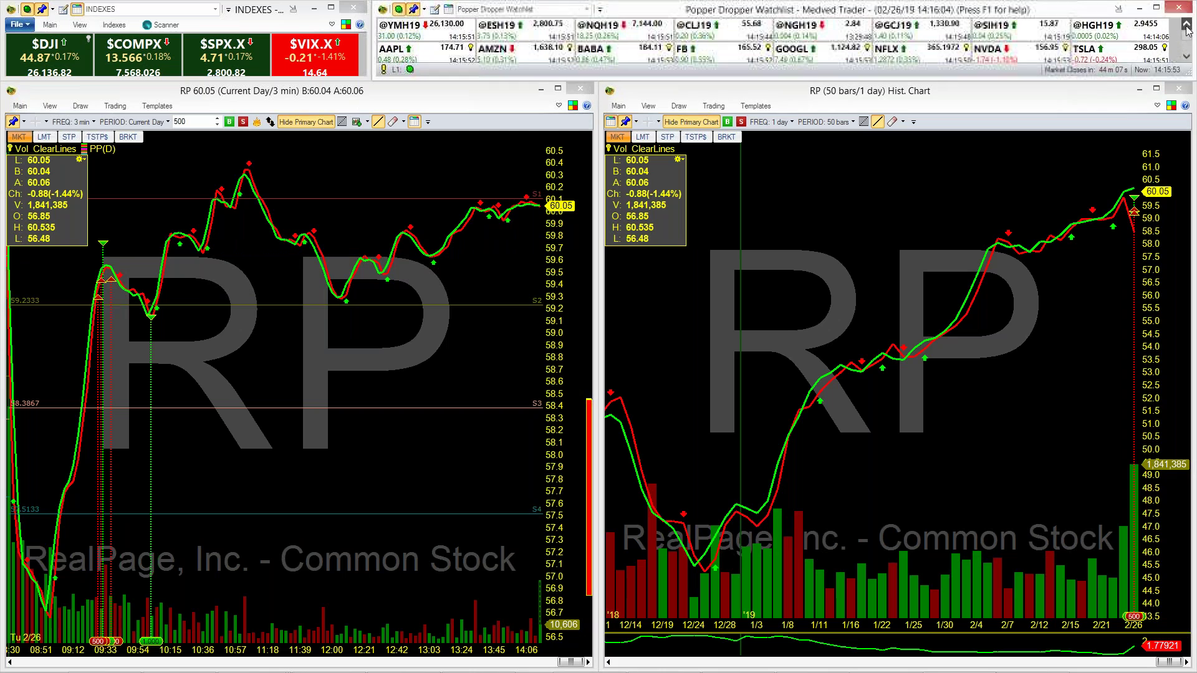
{"action": "left_click", "coordinate": [428, 53]}
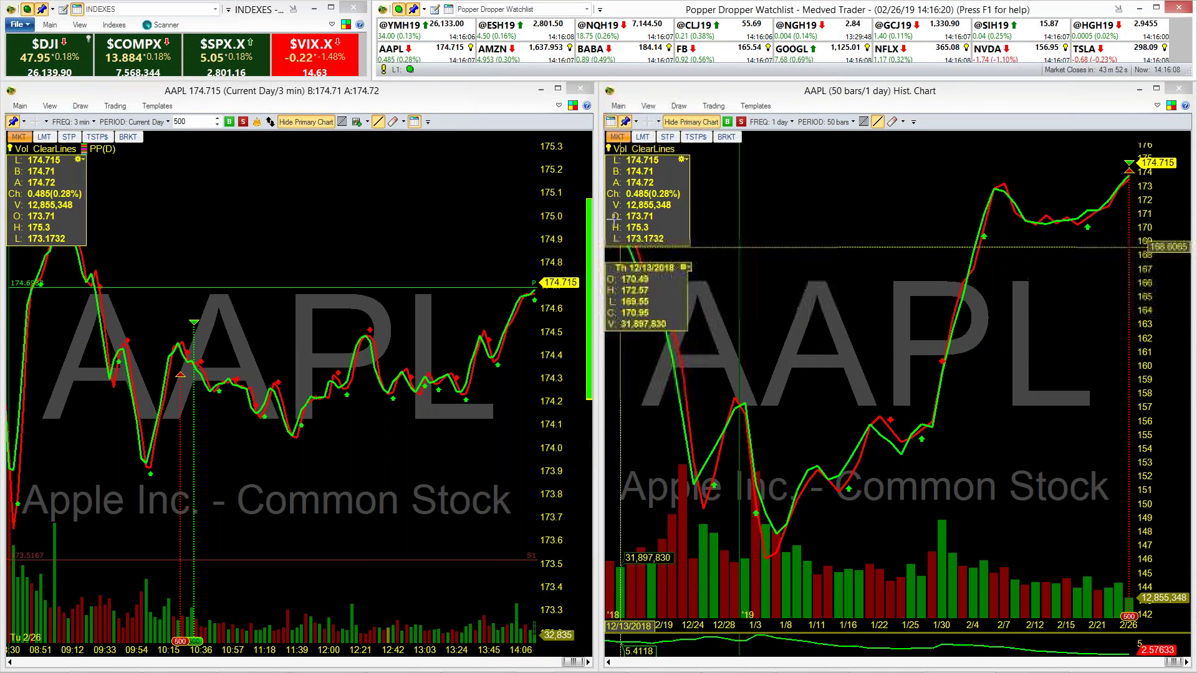
Step: Switch the AAPL historical chart's frequency to 1 month, to 1 week and back to 1 day, and review the available frequencies
{"action": "left_click", "coordinate": [765, 122]}
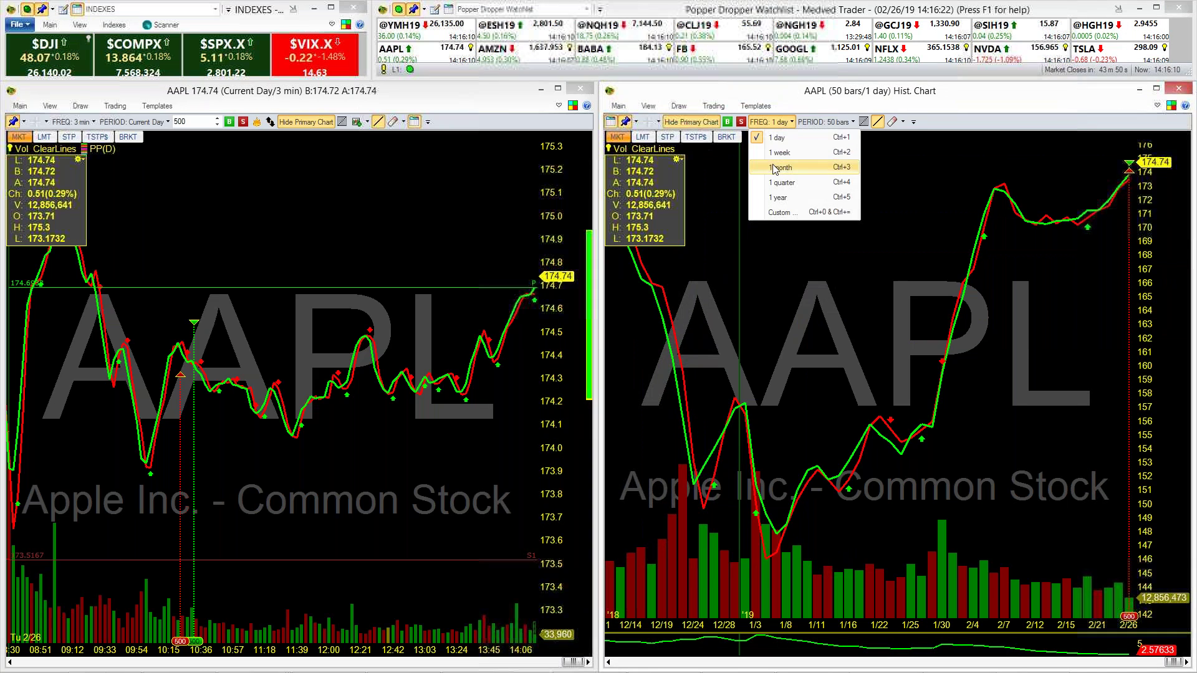
{"action": "left_click", "coordinate": [780, 187]}
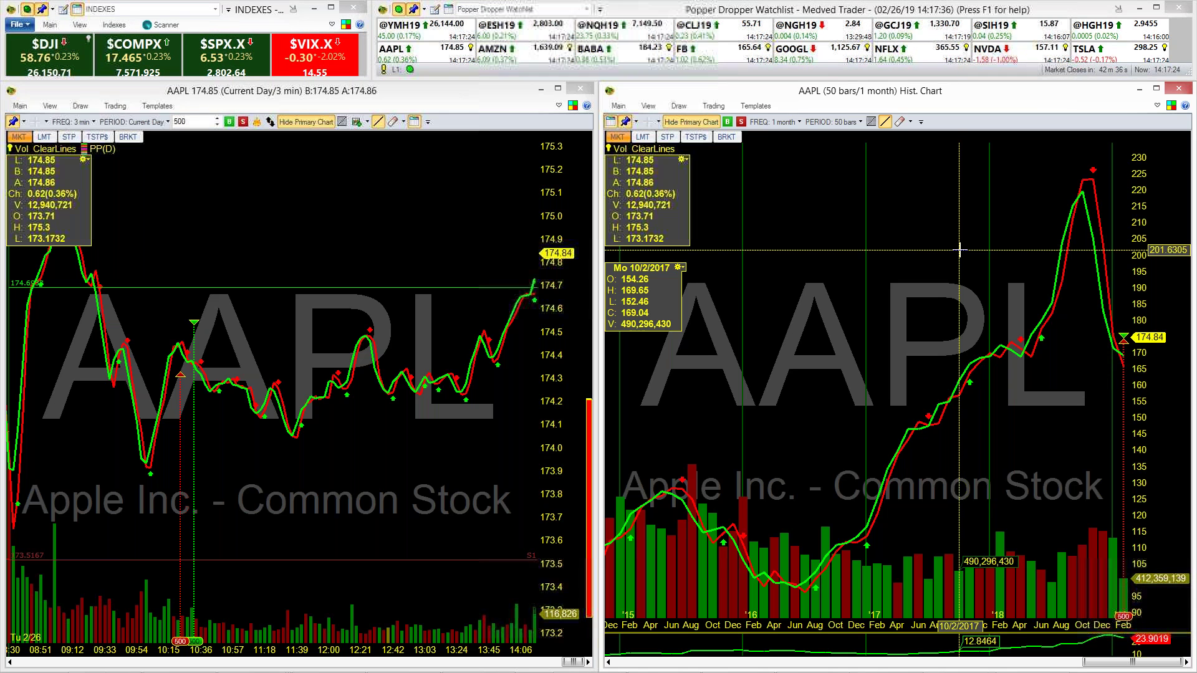
{"action": "left_click", "coordinate": [756, 121]}
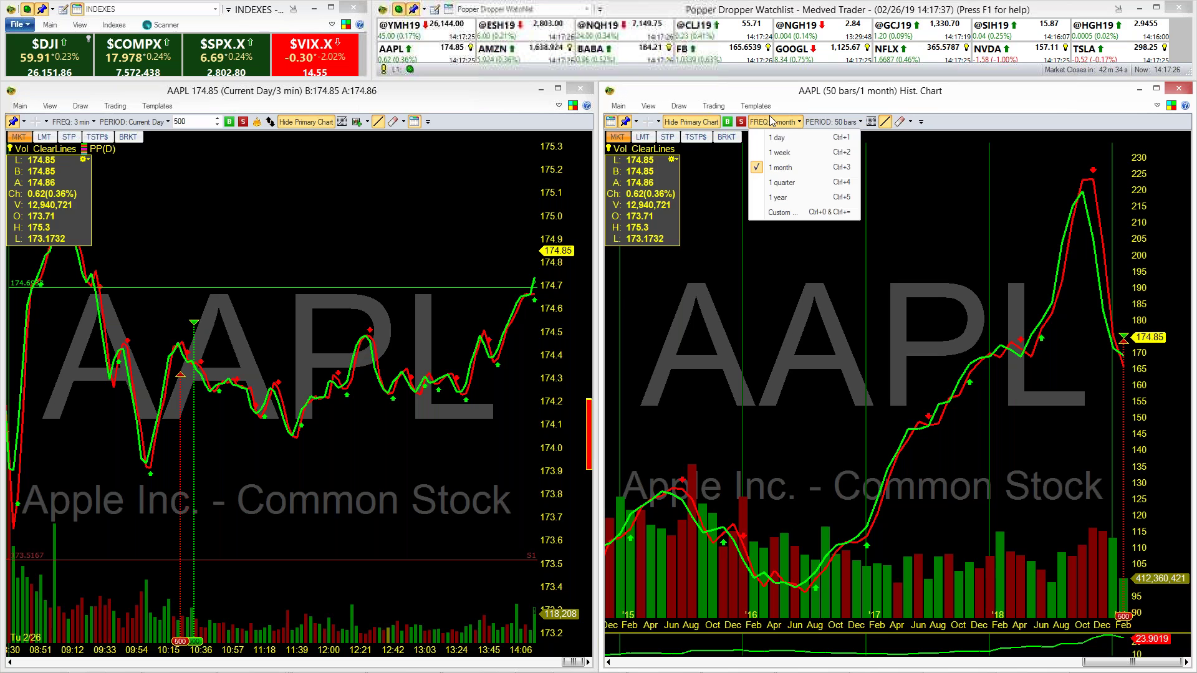
{"action": "left_click", "coordinate": [778, 154]}
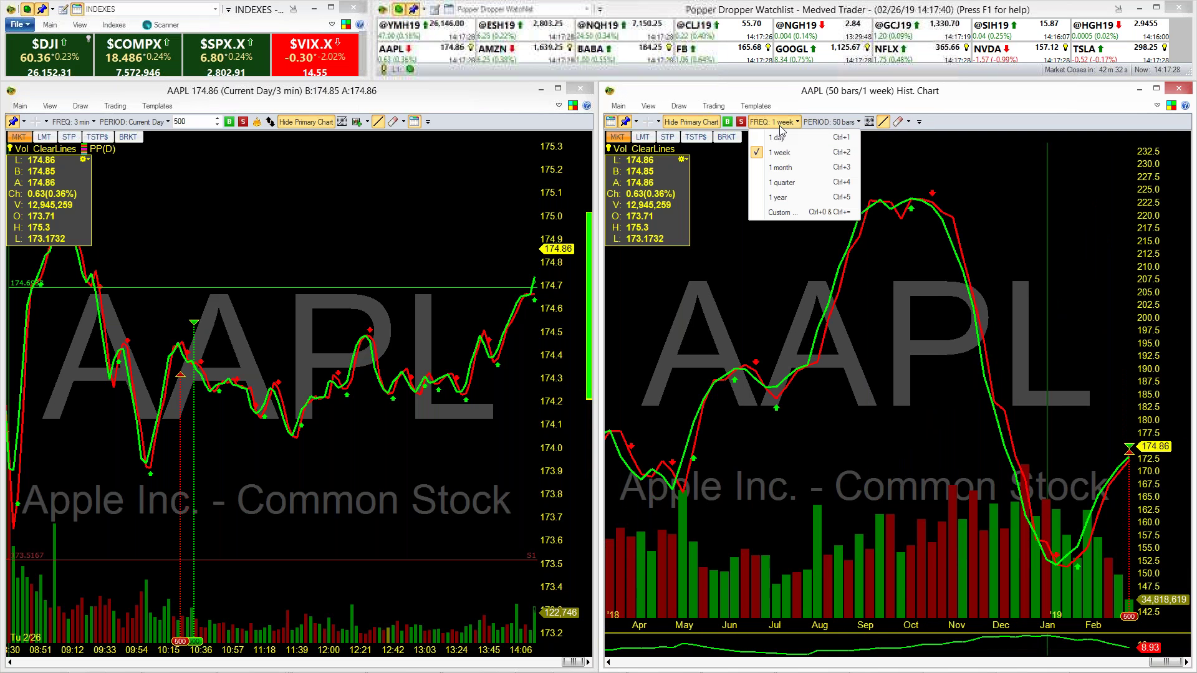
{"action": "key", "text": "ctrl+1"}
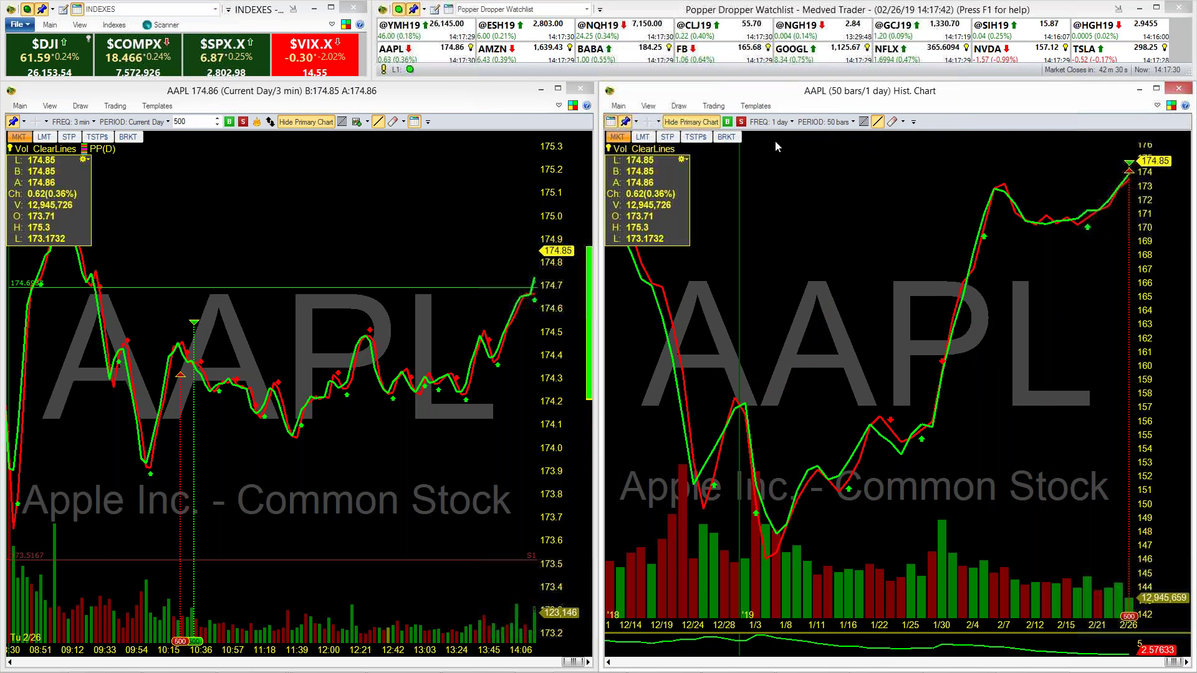
{"action": "left_click", "coordinate": [773, 121]}
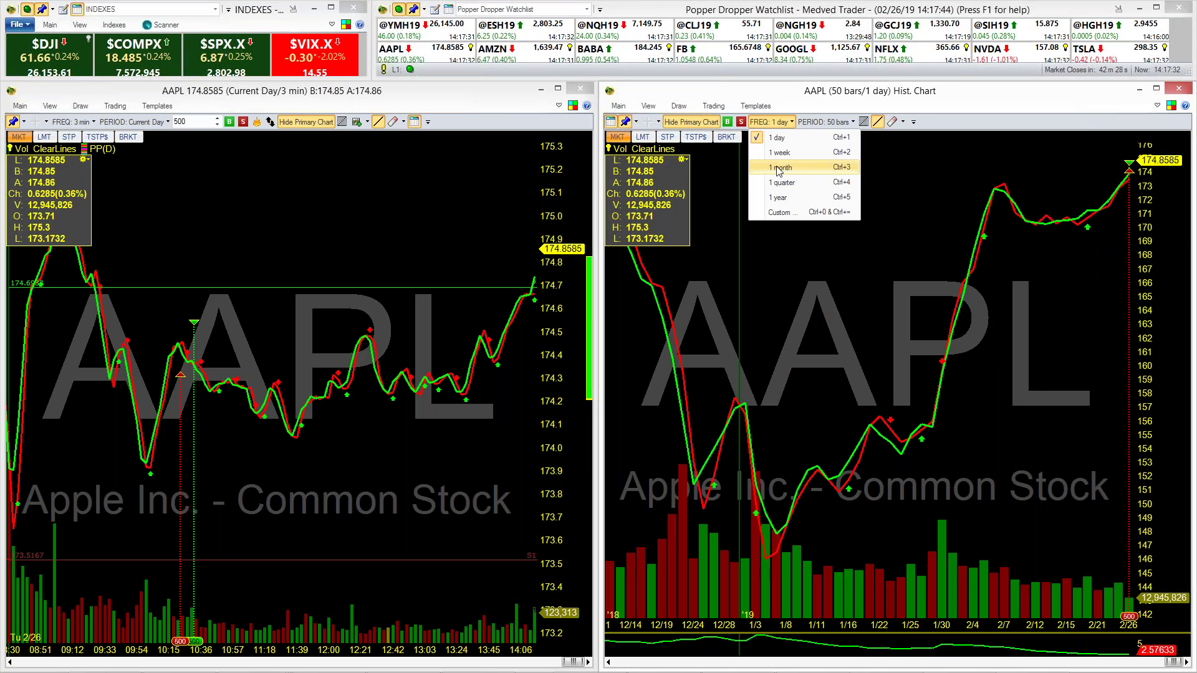
{"action": "left_click", "coordinate": [792, 104]}
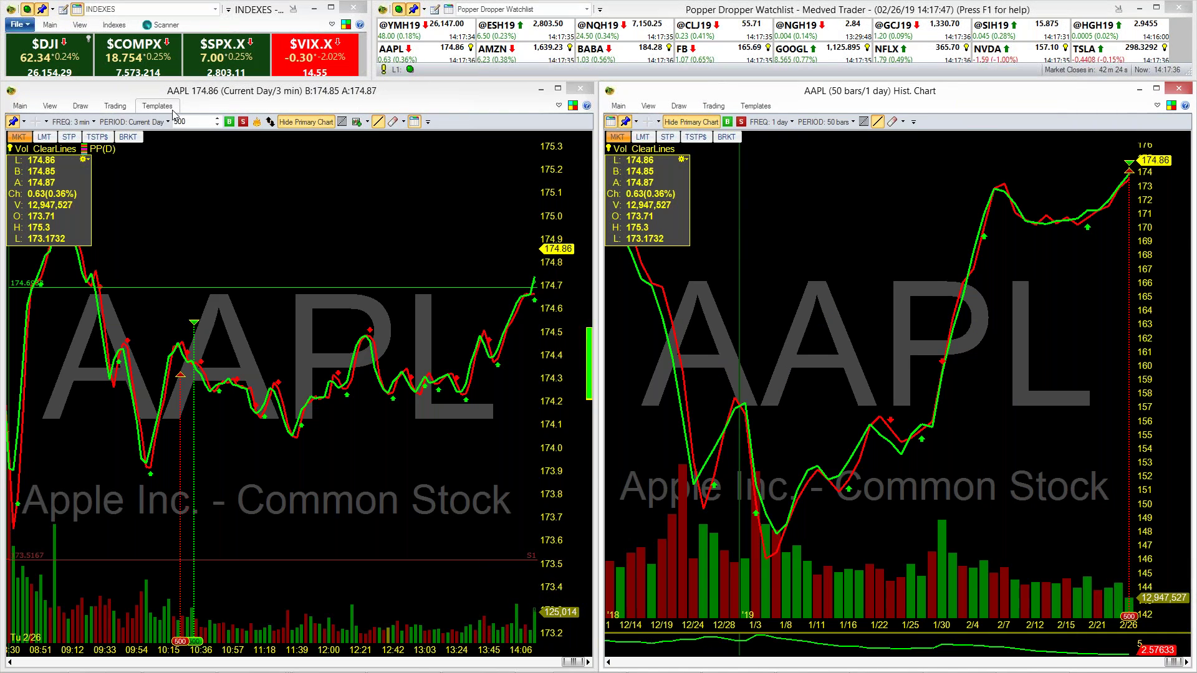
Step: Apply custom frequencies of 120, 8 and 0.5 minutes in turn to the AAPL intraday chart
{"action": "left_click", "coordinate": [93, 122]}
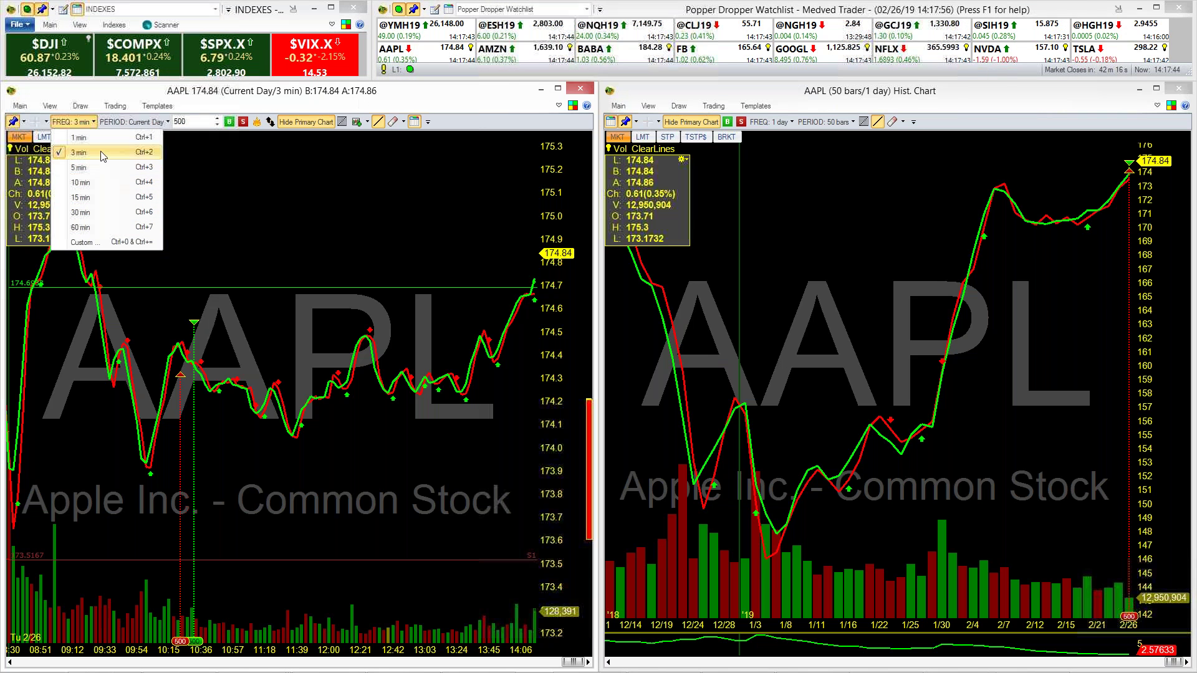
{"action": "left_click", "coordinate": [94, 243]}
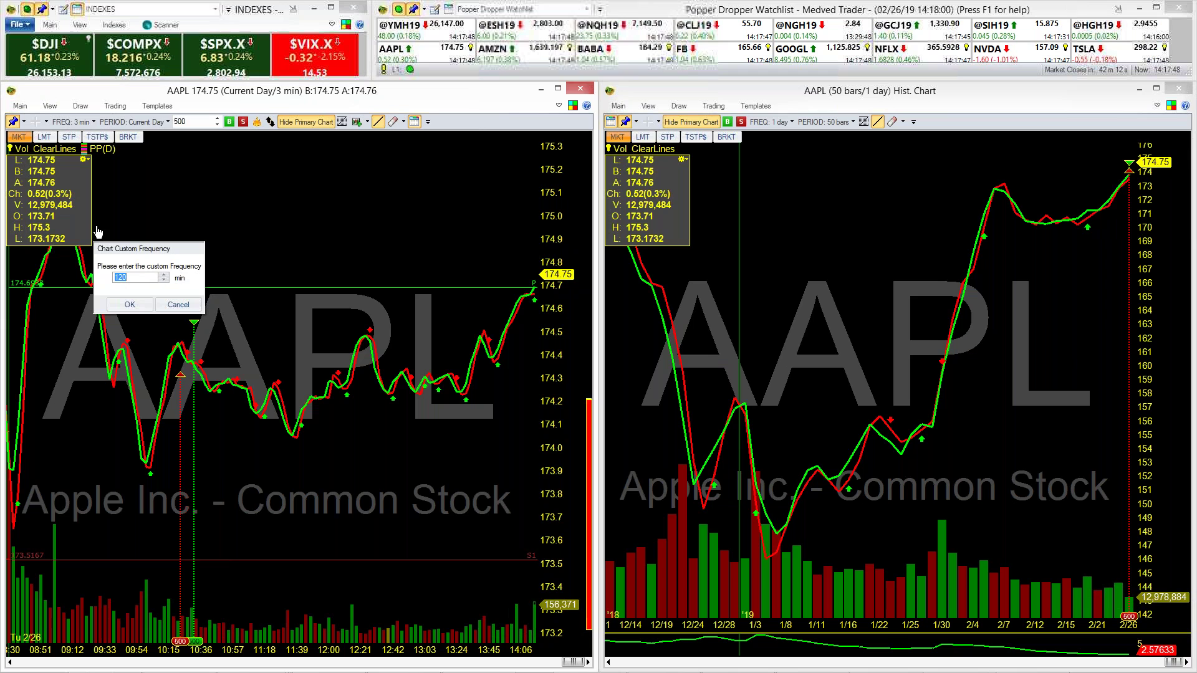
{"action": "left_click", "coordinate": [142, 307]}
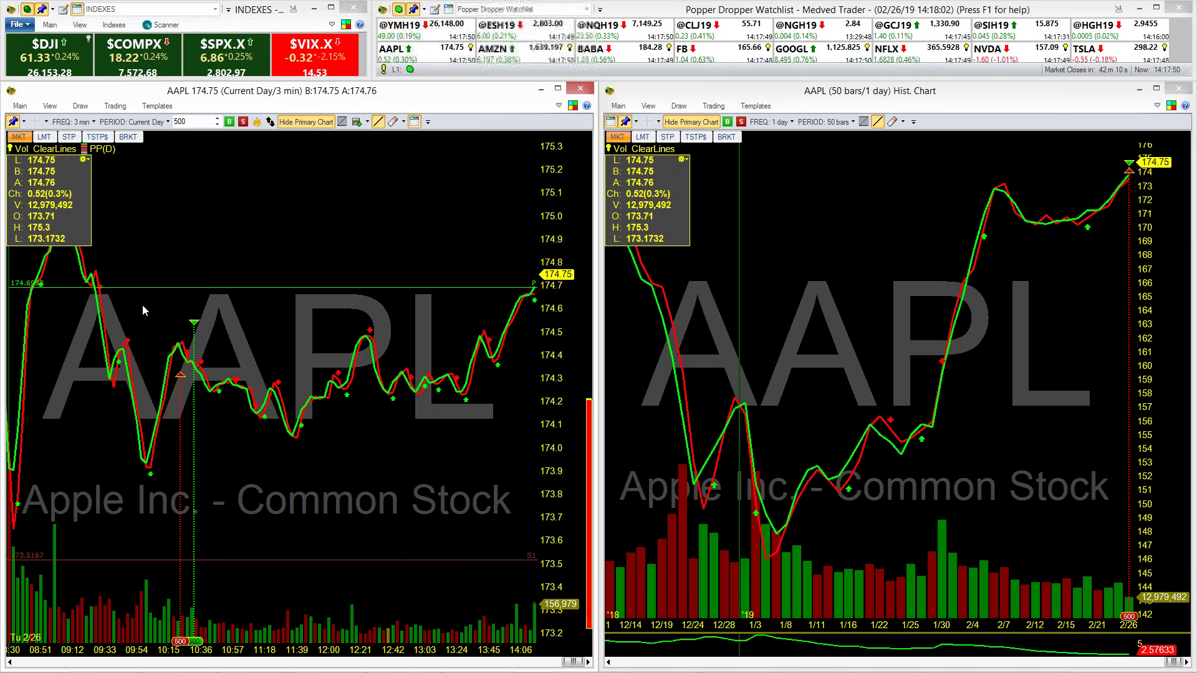
{"action": "left_click", "coordinate": [76, 121]}
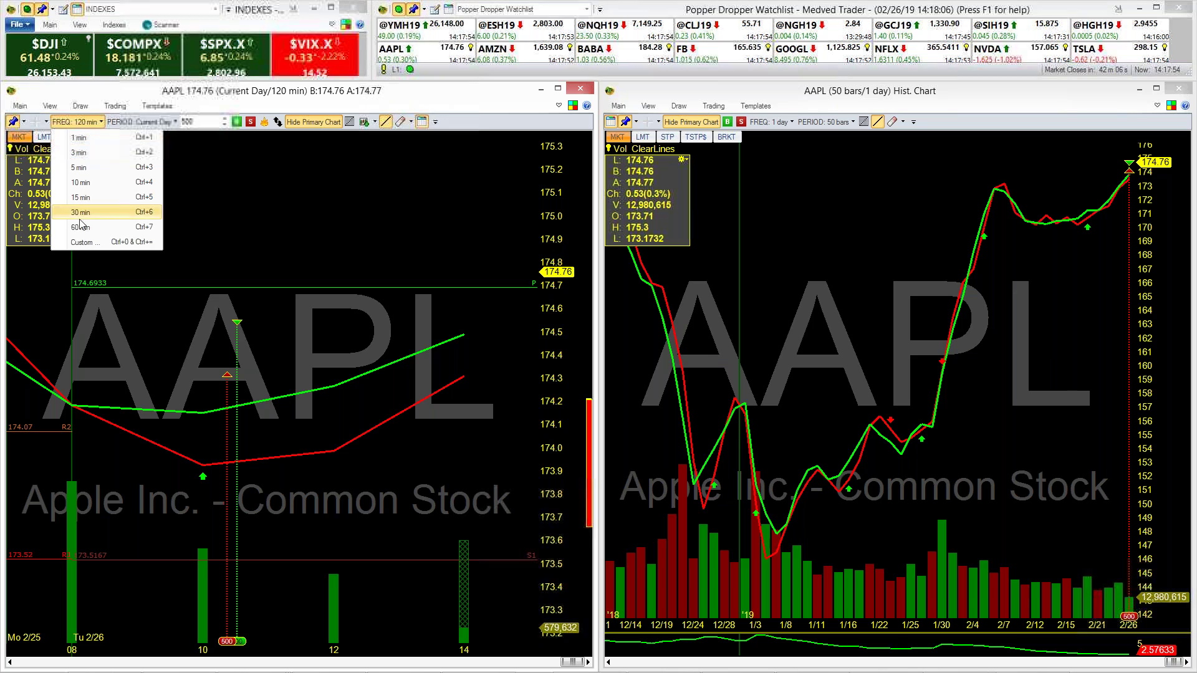
{"action": "left_click", "coordinate": [81, 242]}
{"action": "type", "text": "8"}
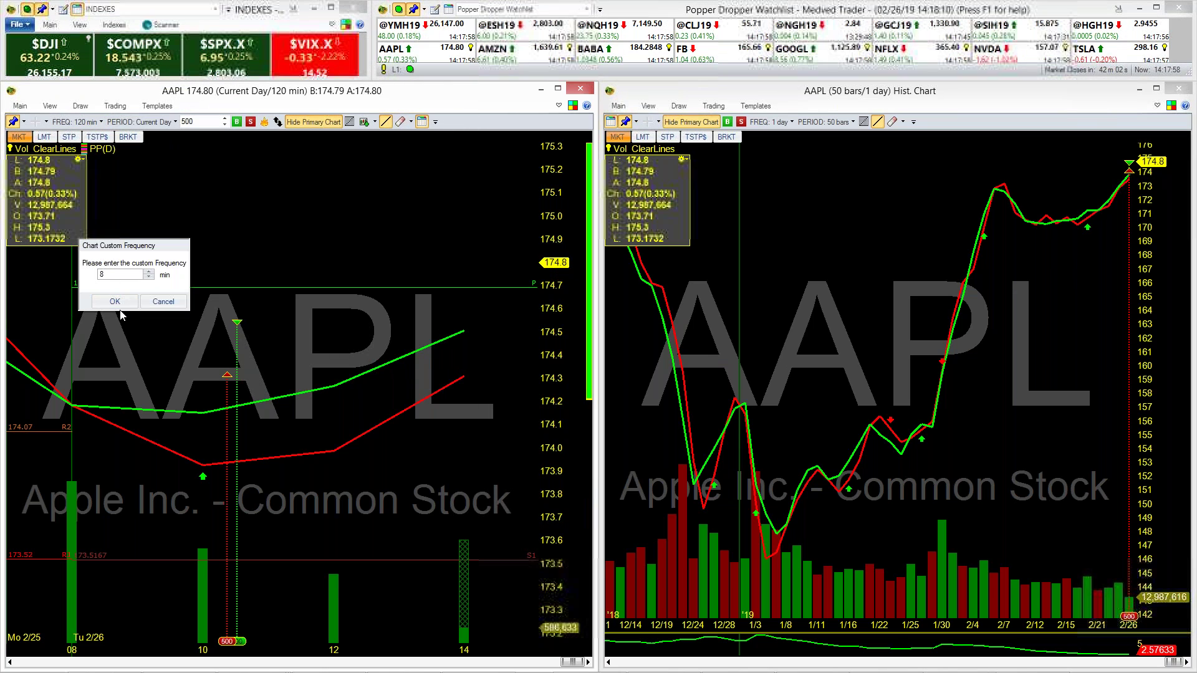
{"action": "left_click", "coordinate": [113, 301]}
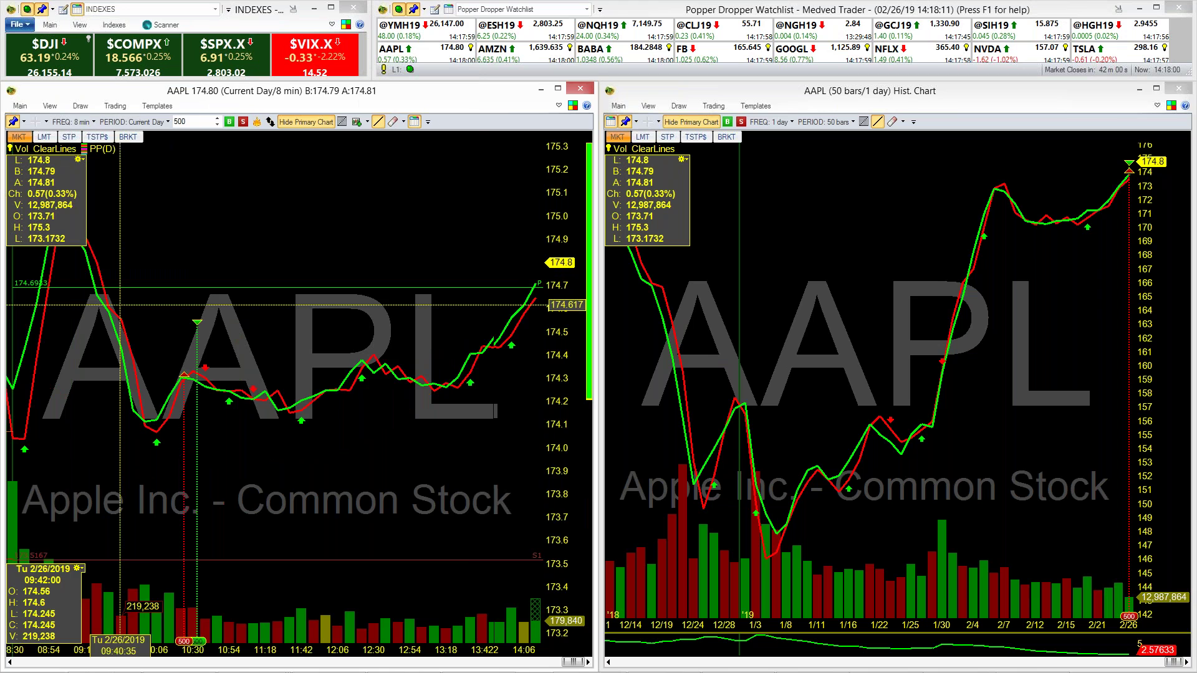
{"action": "left_click", "coordinate": [86, 122]}
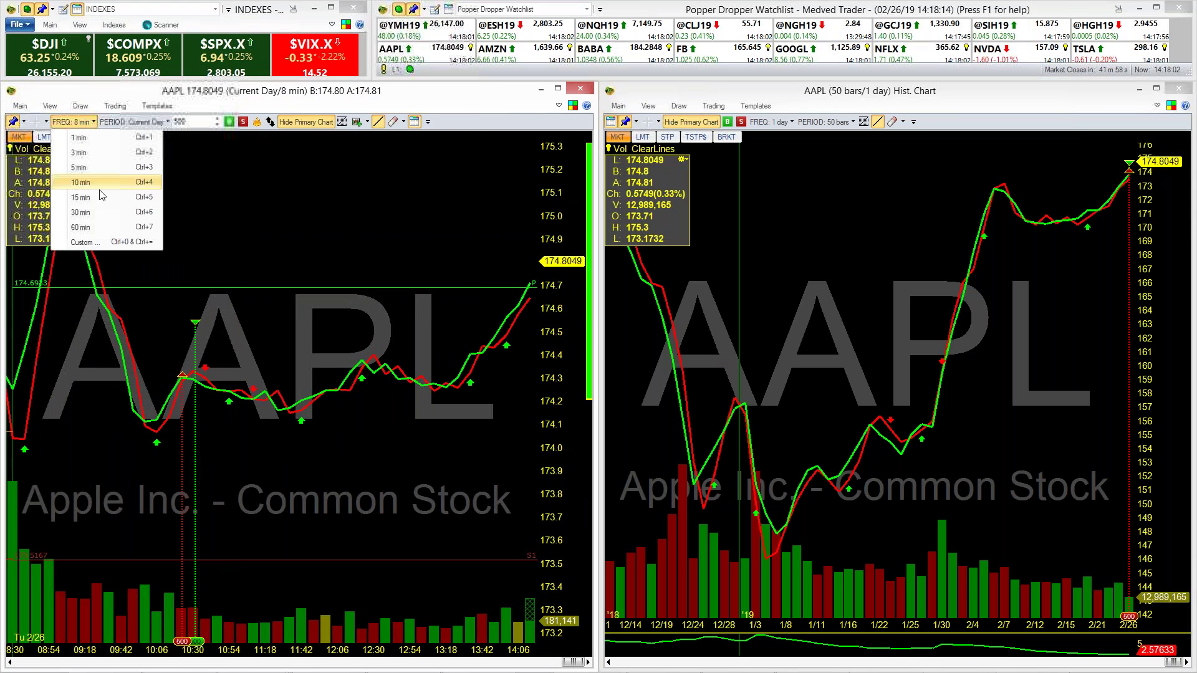
{"action": "left_click", "coordinate": [115, 242]}
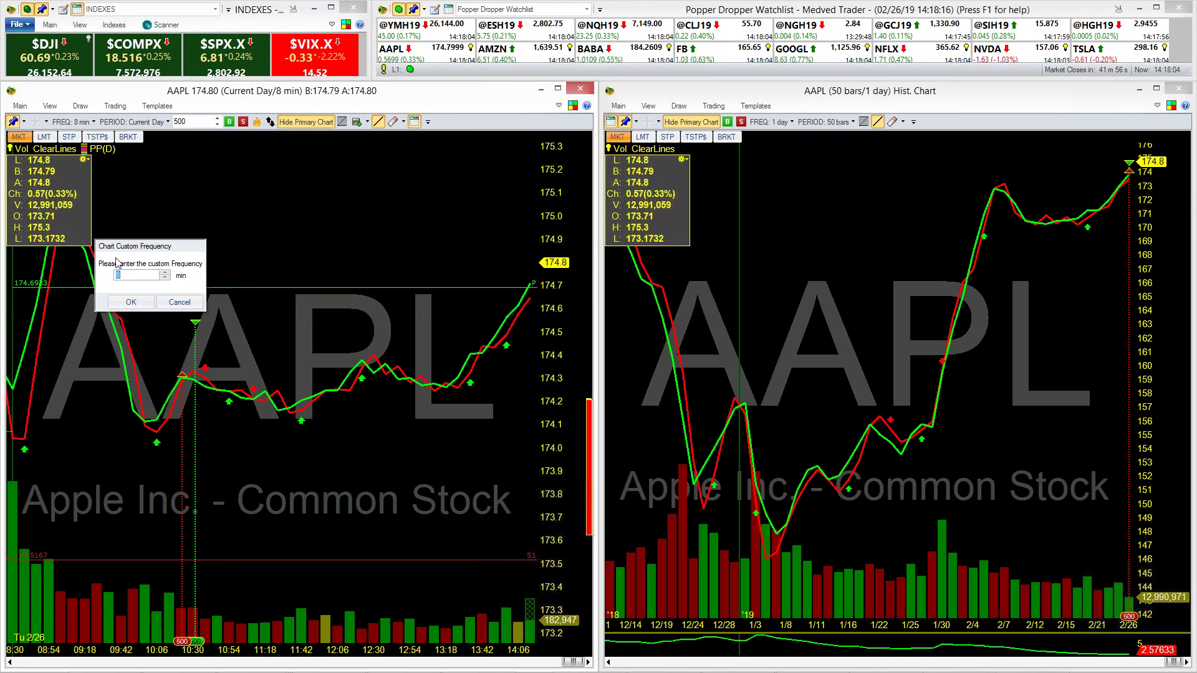
{"action": "left_click", "coordinate": [142, 306]}
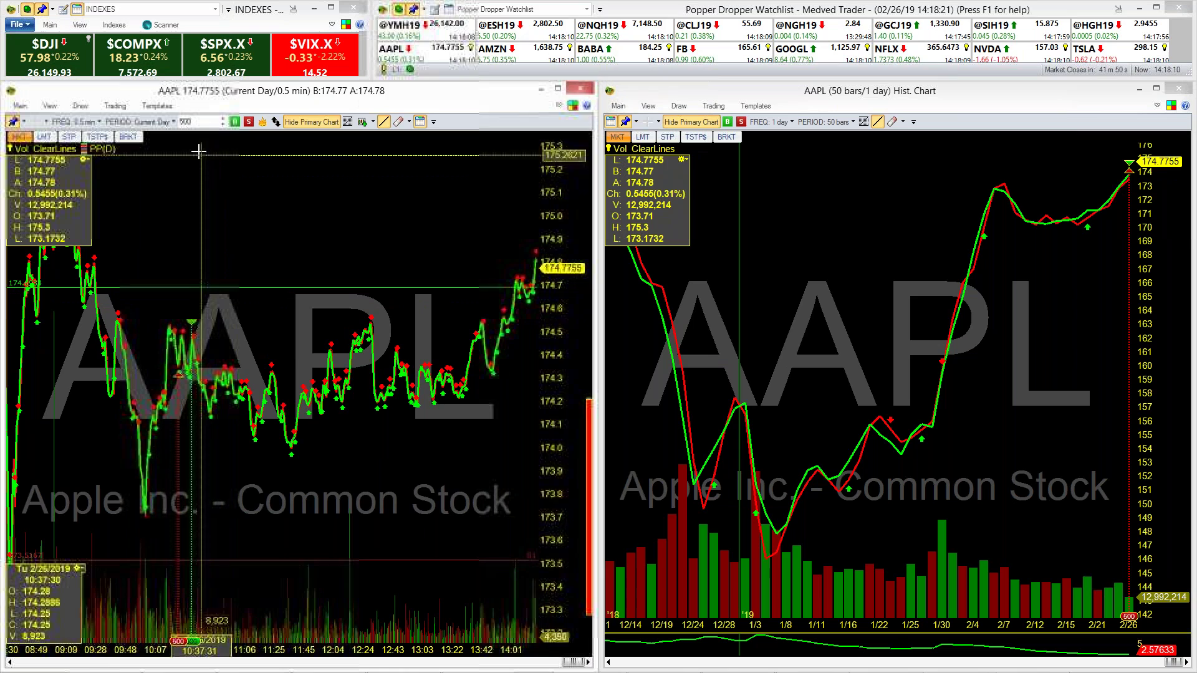
Step: Set the AAPL intraday chart's period to 100 bars and browse its history to the earliest data and back
{"action": "left_click", "coordinate": [145, 122]}
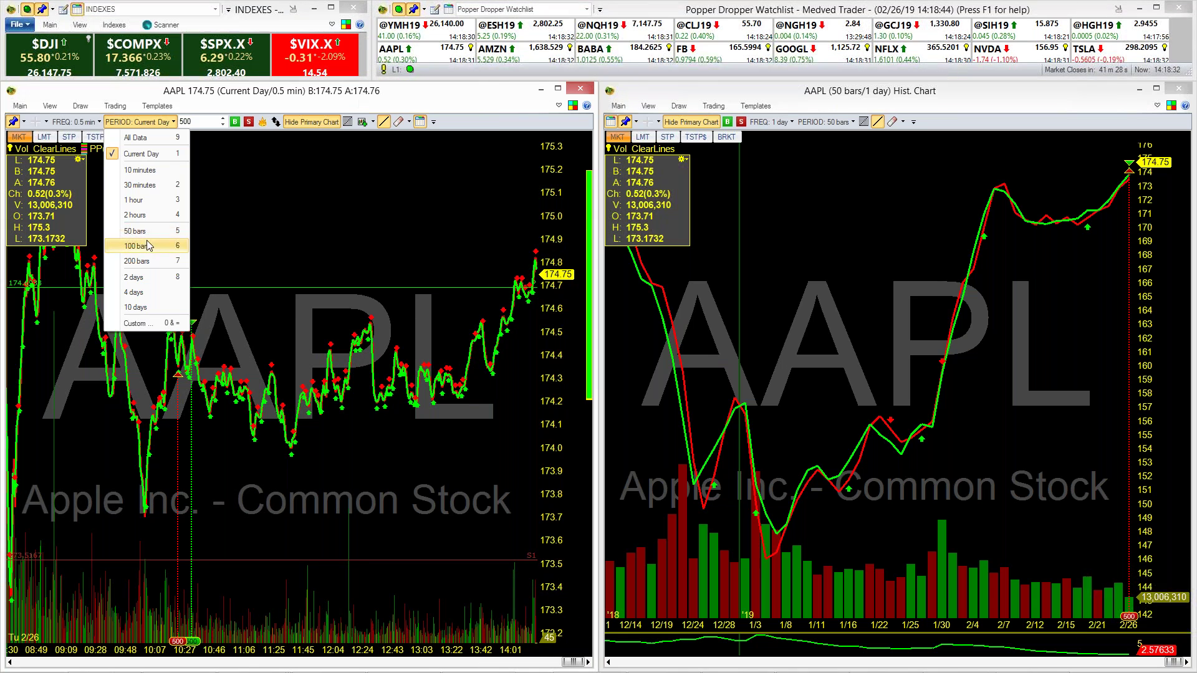
{"action": "left_click", "coordinate": [147, 245]}
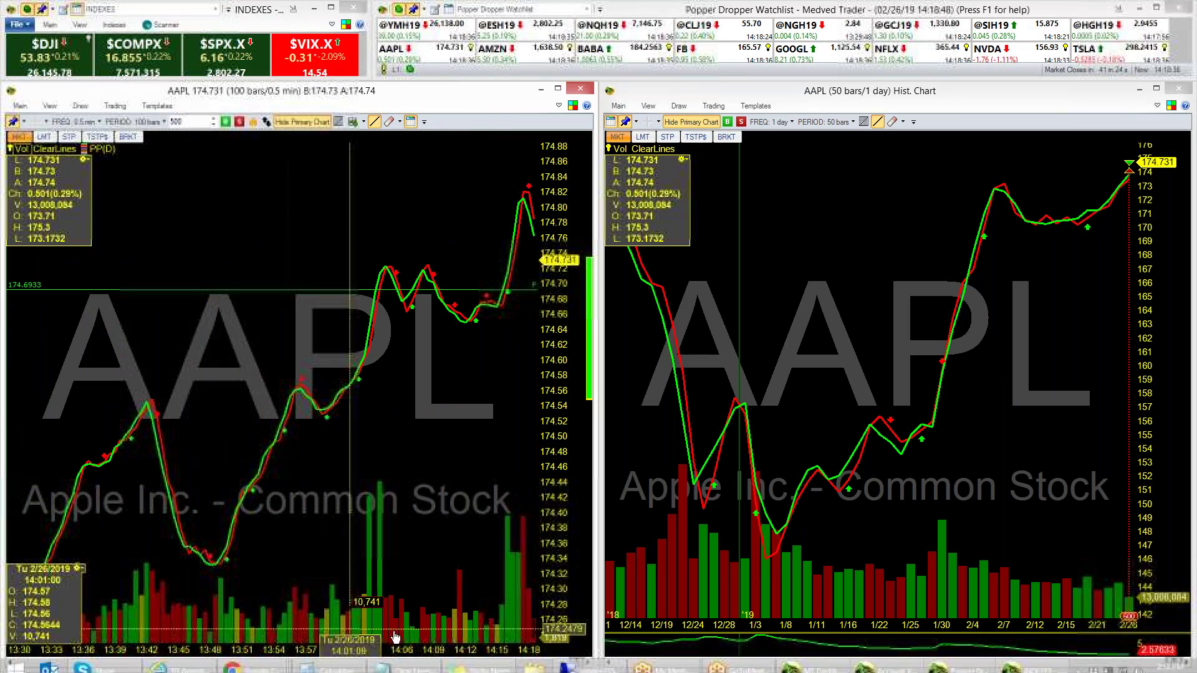
{"action": "left_click_drag", "start_coordinate": [580, 662], "coordinate": [21, 663]}
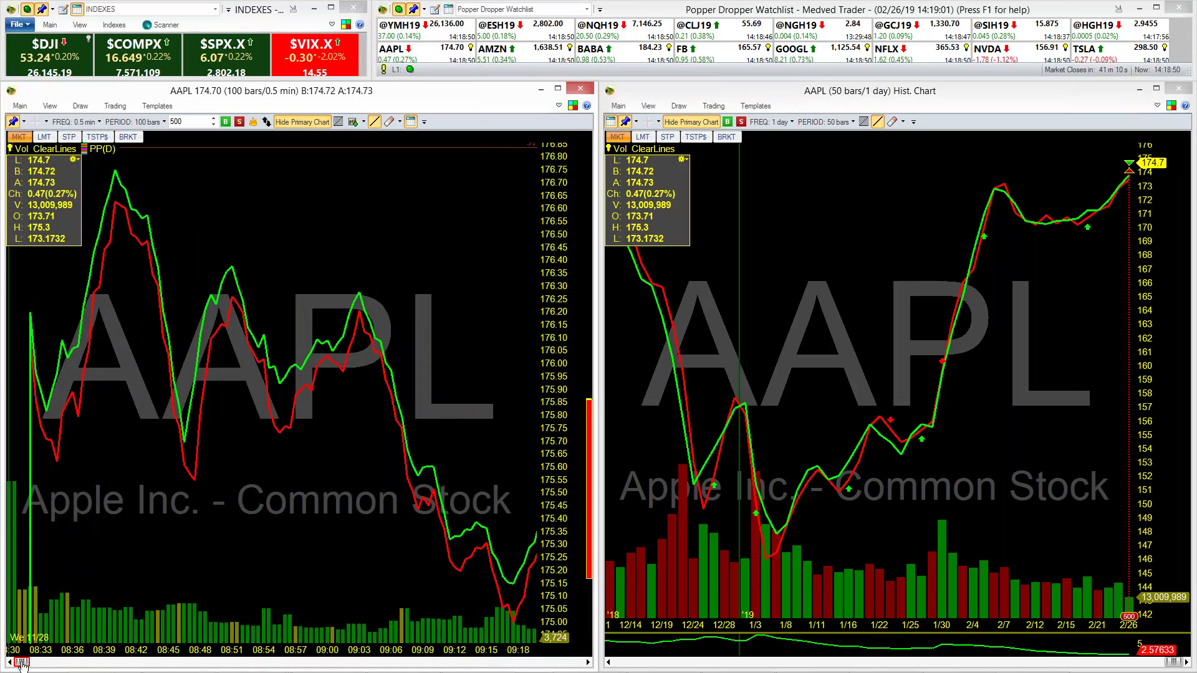
{"action": "left_click_drag", "start_coordinate": [23, 665], "coordinate": [576, 665]}
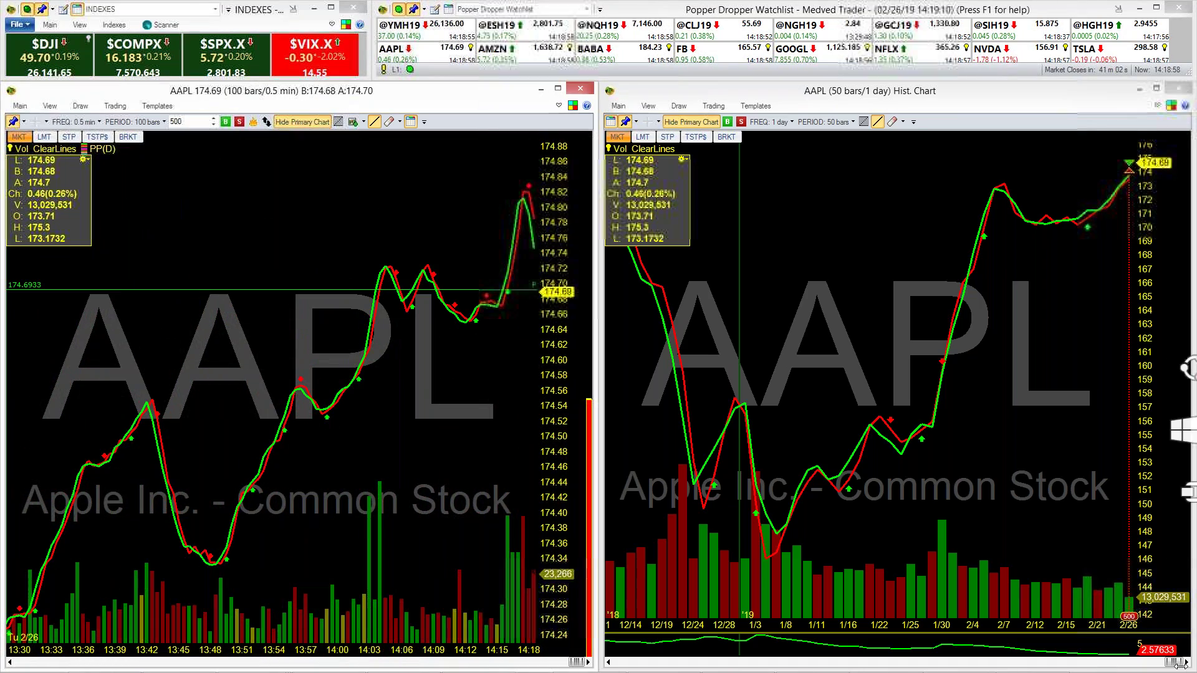
Step: Try to browse the AAPL historical chart's history and restore its period to 50 bars
{"action": "left_click", "coordinate": [1174, 663]}
{"action": "left_click_drag", "start_coordinate": [1174, 663], "coordinate": [1171, 664]}
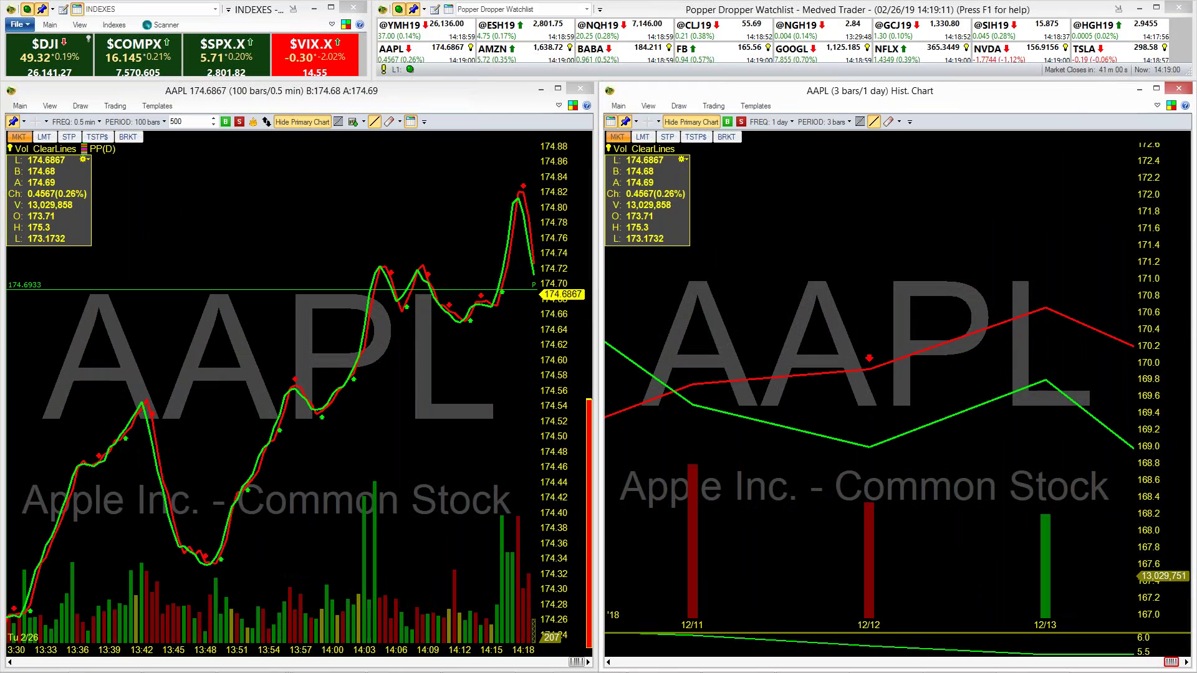
{"action": "left_click", "coordinate": [1164, 667]}
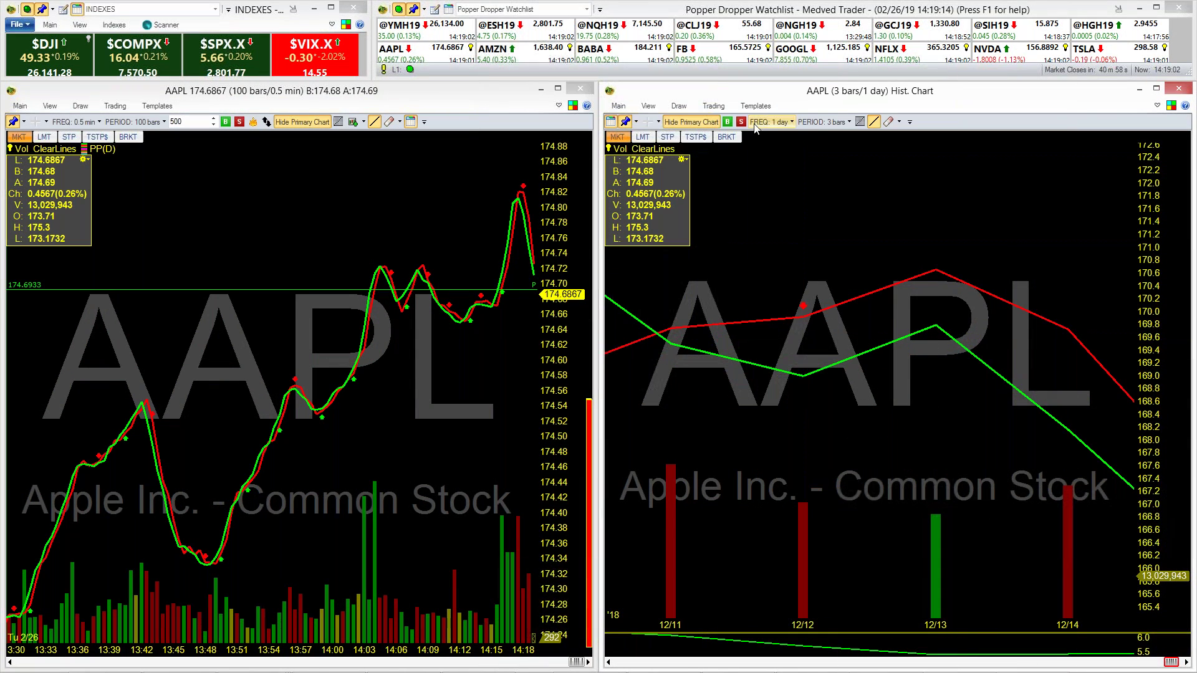
{"action": "left_click", "coordinate": [814, 122]}
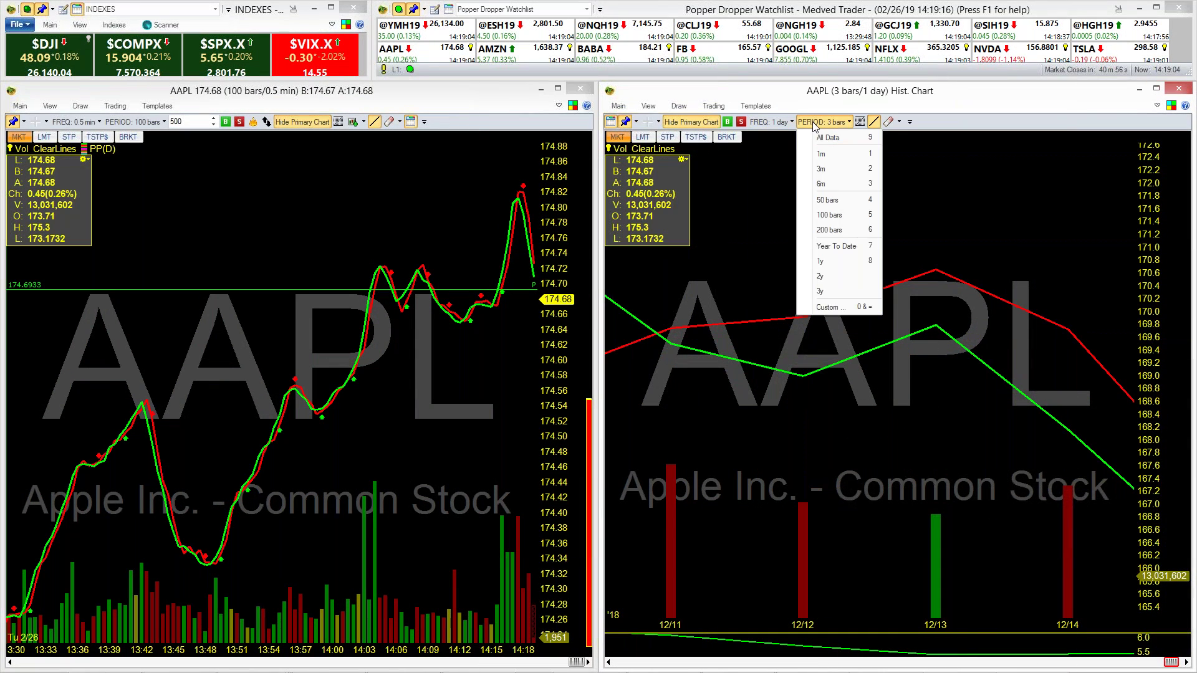
{"action": "left_click", "coordinate": [824, 201]}
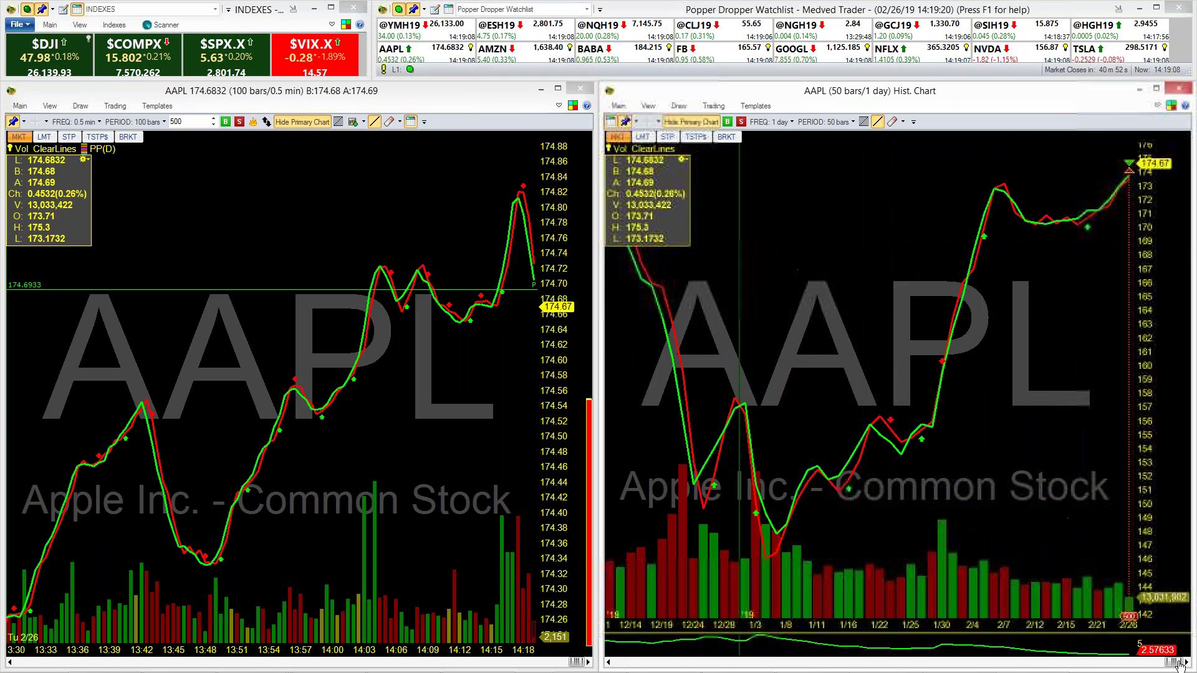
Step: Browse the AAPL historical chart back to its earliest data and return, and set its frequency to 1 month
{"action": "left_click_drag", "start_coordinate": [1165, 665], "coordinate": [608, 667]}
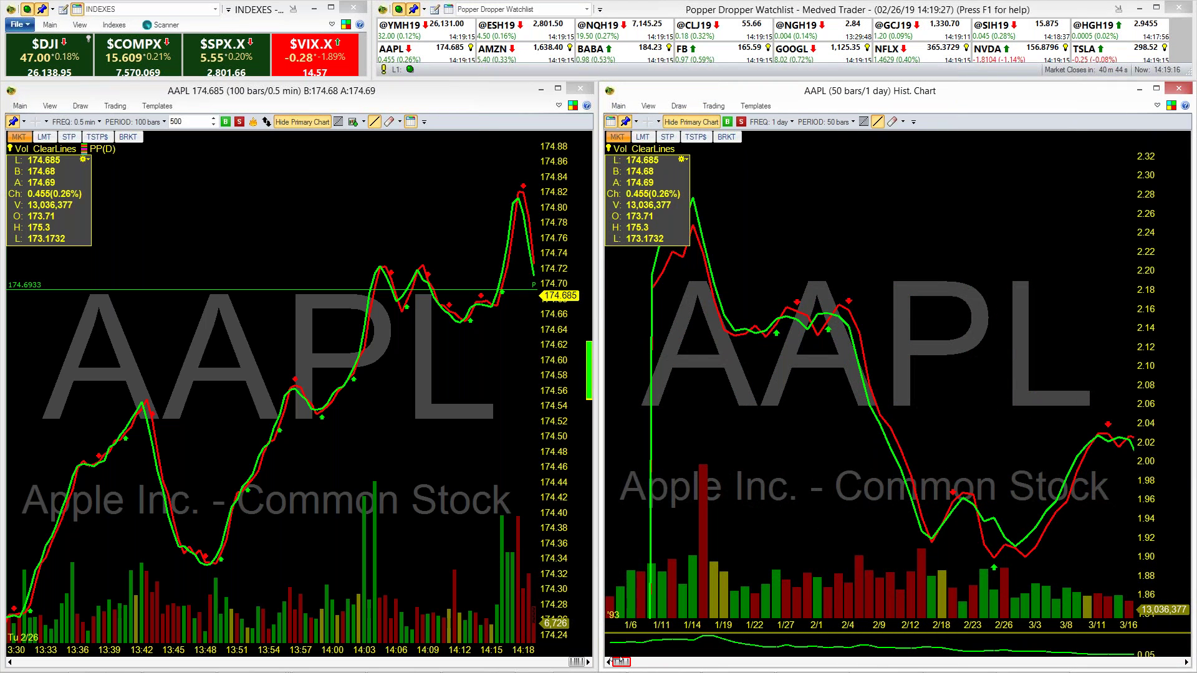
{"action": "left_click_drag", "start_coordinate": [620, 661], "coordinate": [1195, 528]}
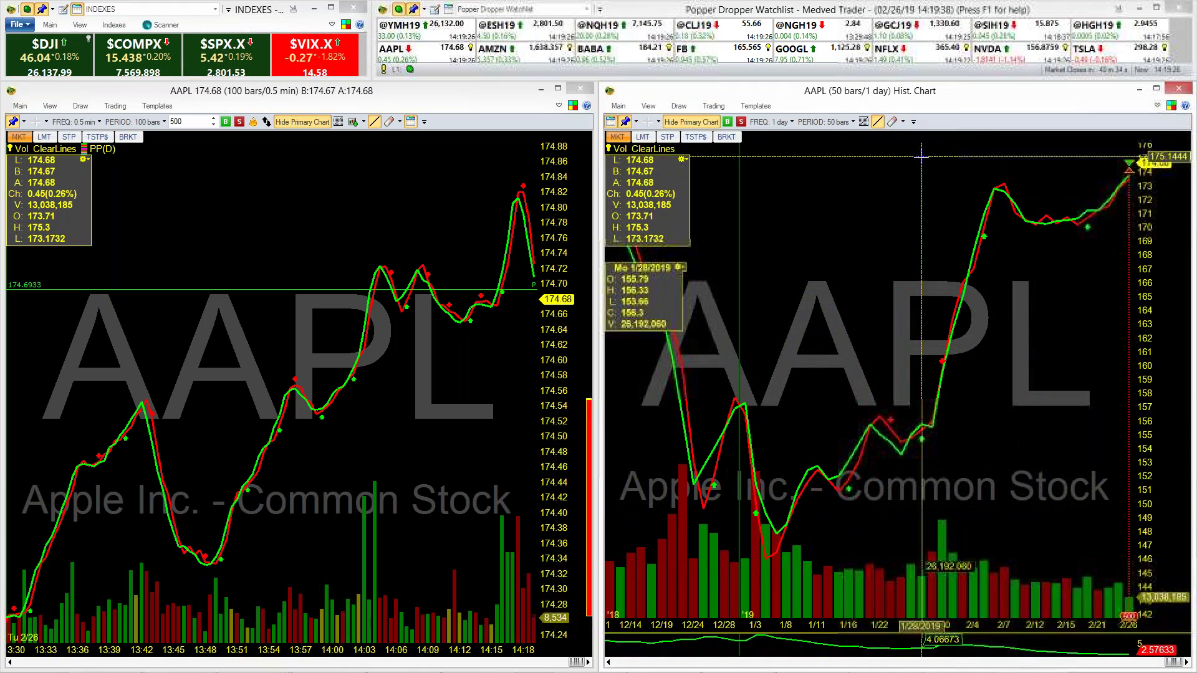
{"action": "left_click", "coordinate": [773, 122]}
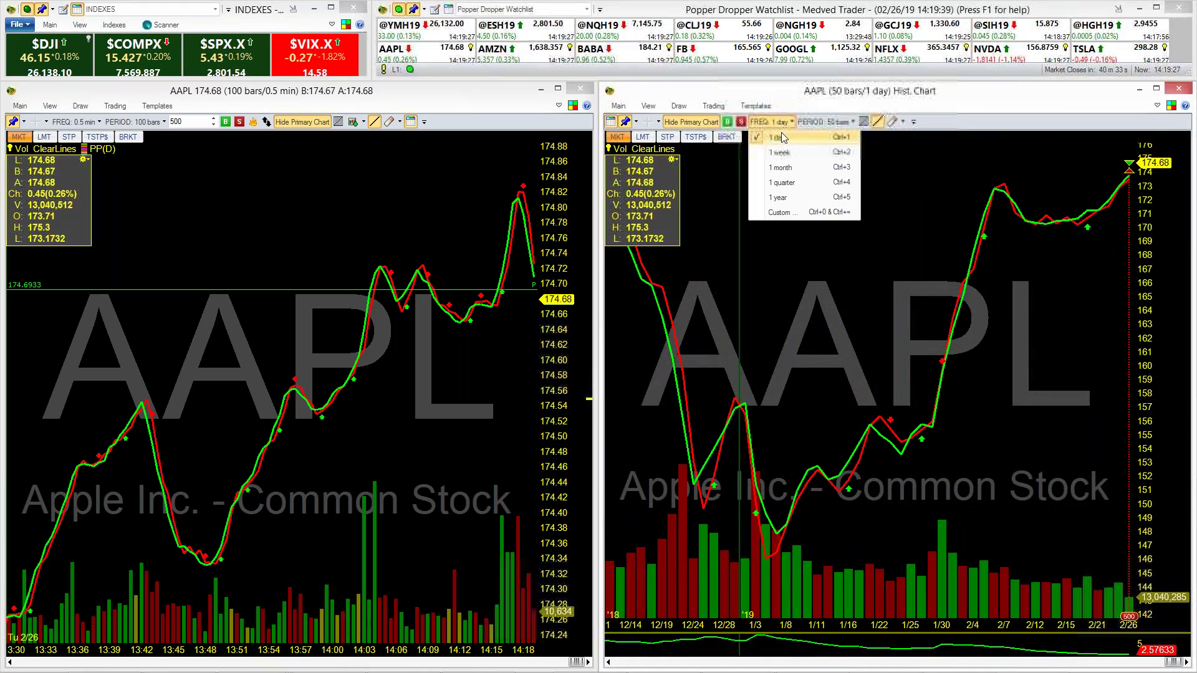
{"action": "left_click", "coordinate": [783, 167]}
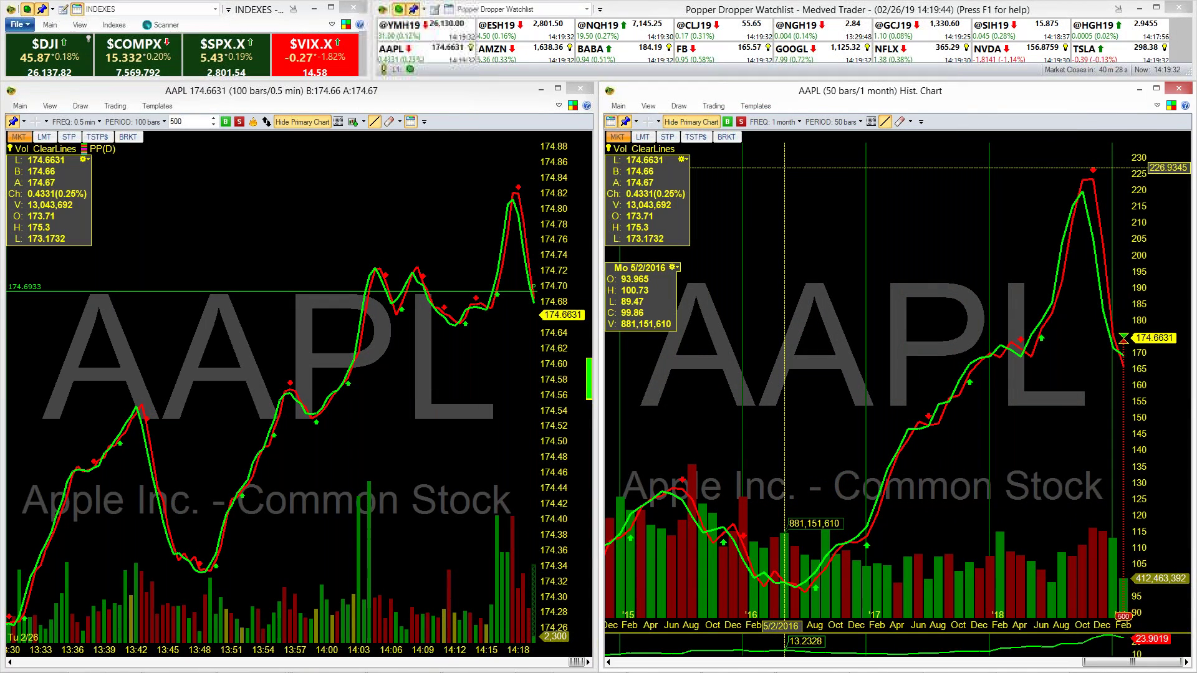
Step: Review the program's help options, including sending the log and settings to support, and leave without choosing any
{"action": "left_click", "coordinate": [17, 28]}
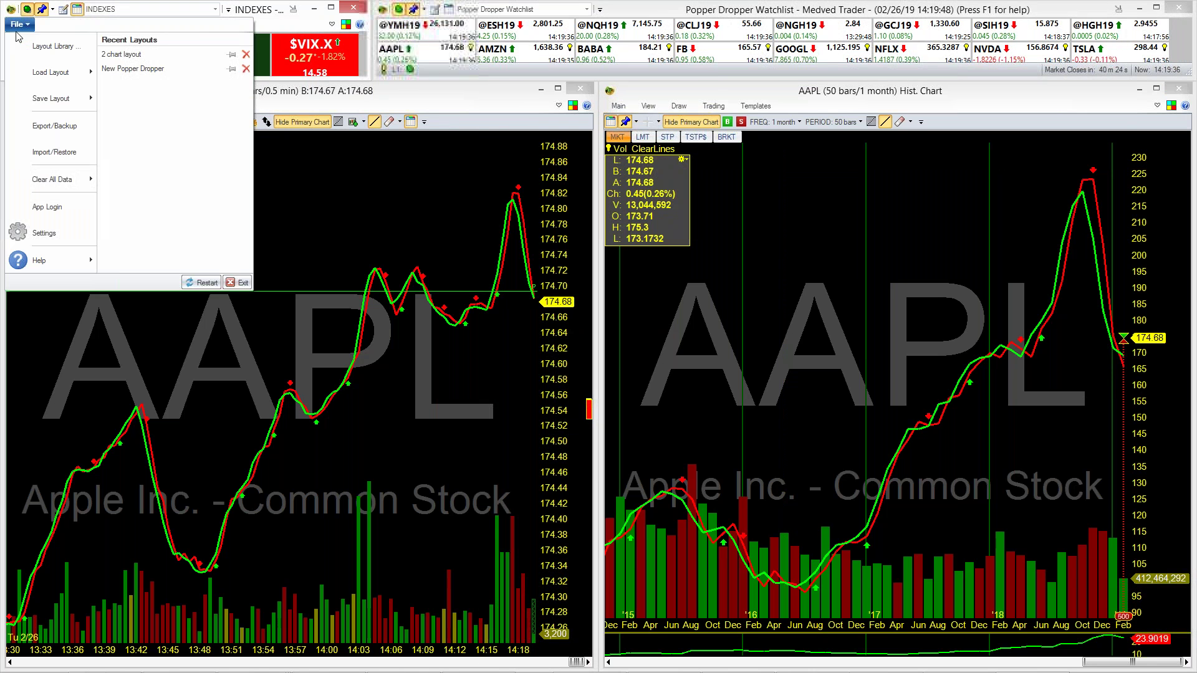
{"action": "mouse_move", "coordinate": [34, 265]}
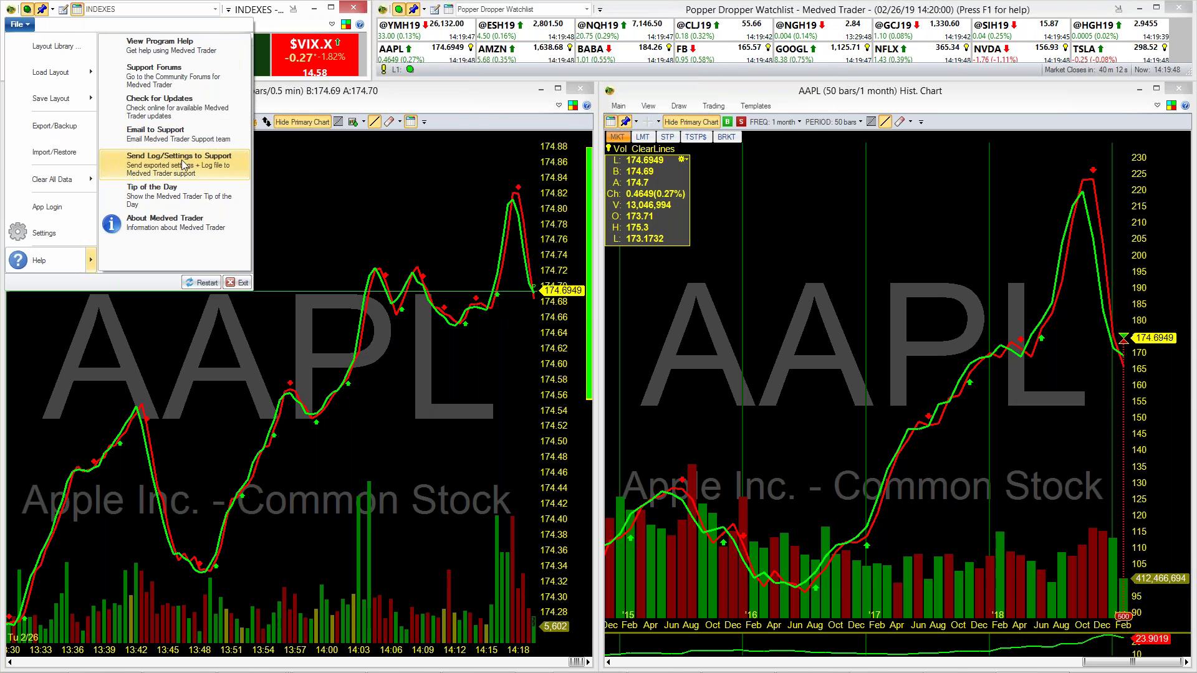
{"action": "left_click", "coordinate": [459, 110]}
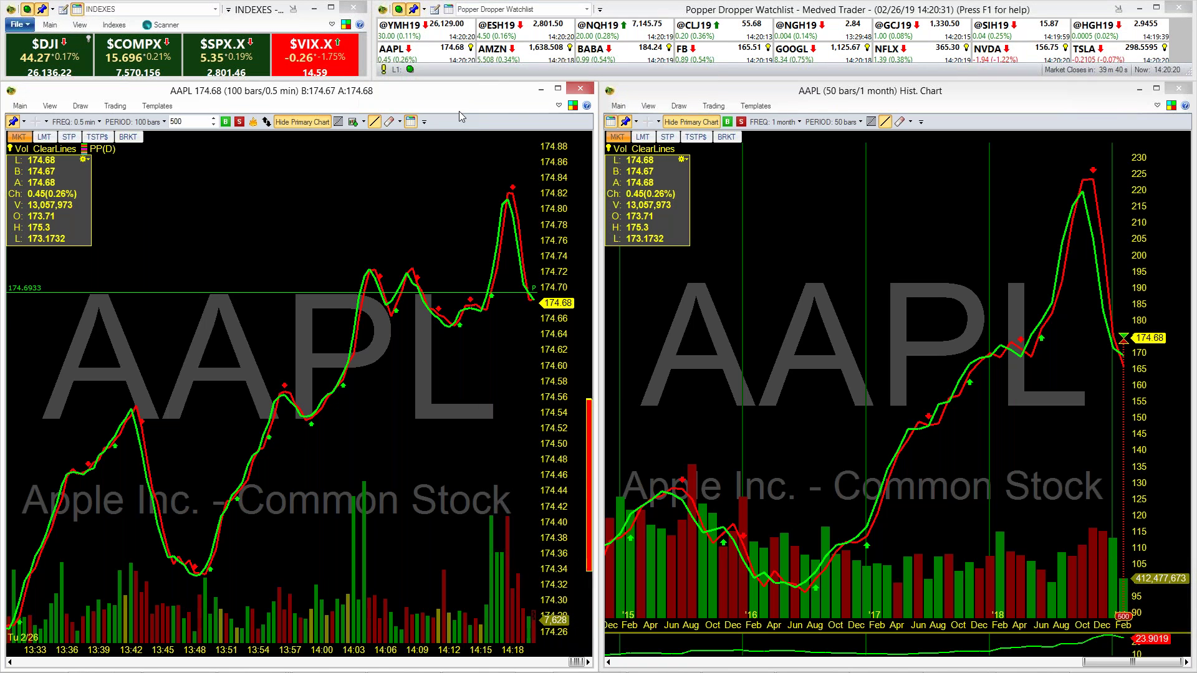
Step: Show the primary chart on the AAPL intraday chart, hide it again and view the lower Popper Dropper Watchlist symbols
{"action": "left_click", "coordinate": [309, 123]}
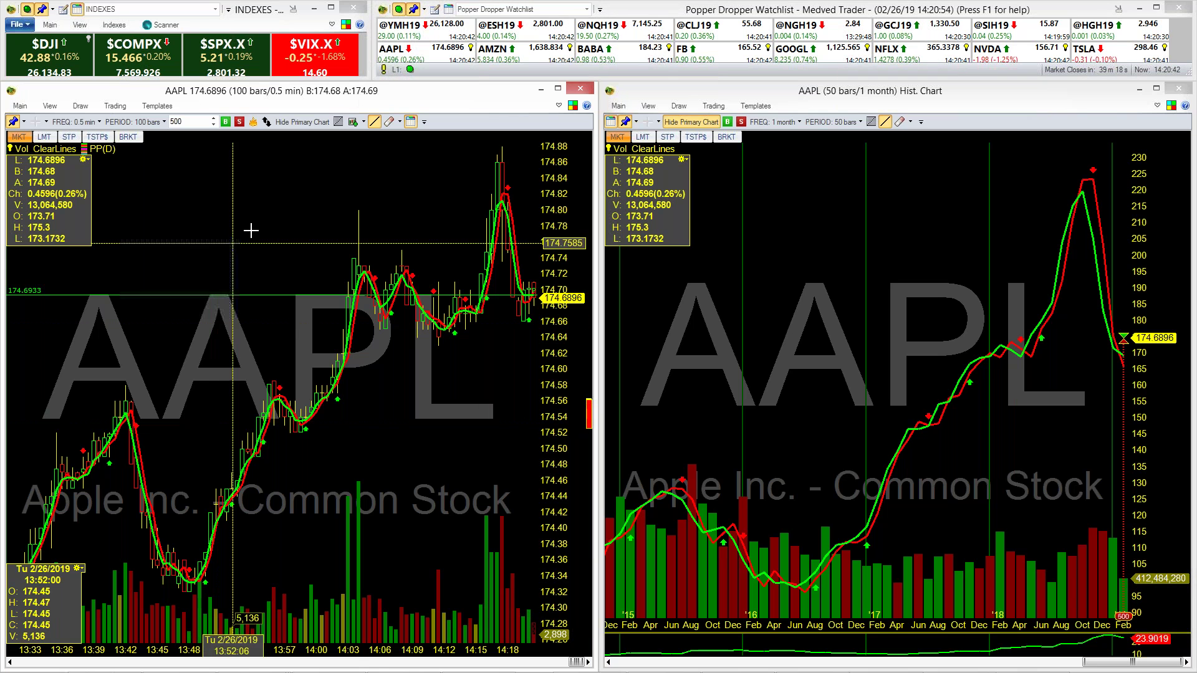
{"action": "left_click", "coordinate": [303, 122]}
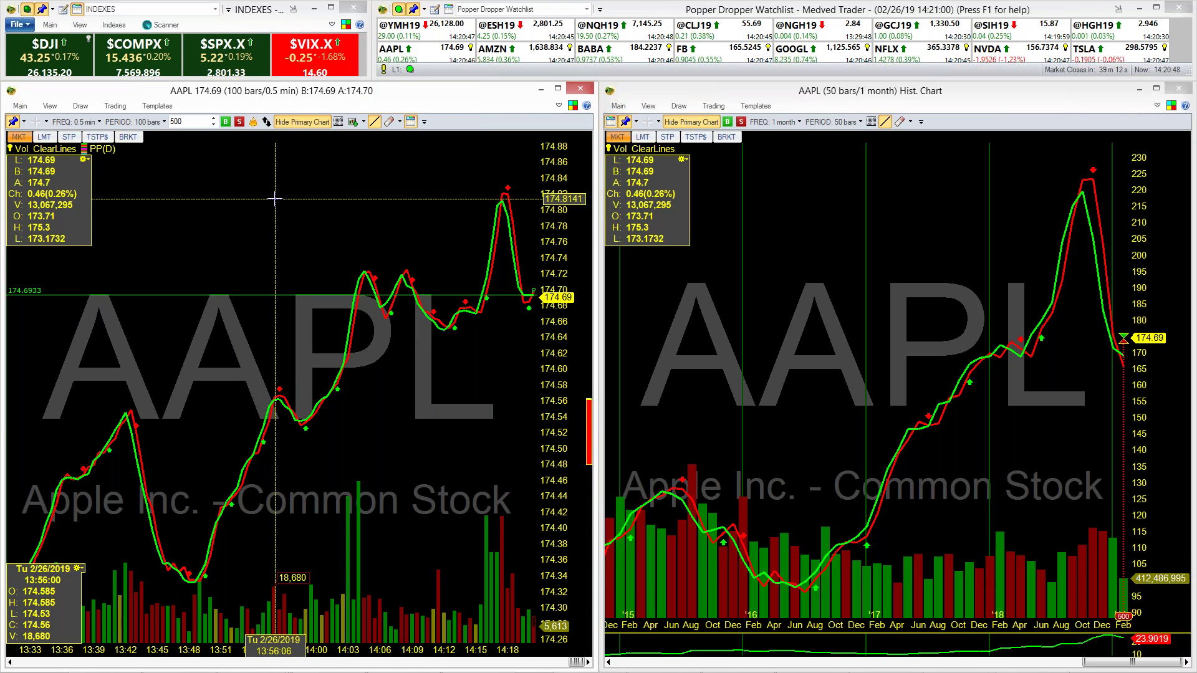
{"action": "left_click", "coordinate": [1185, 58]}
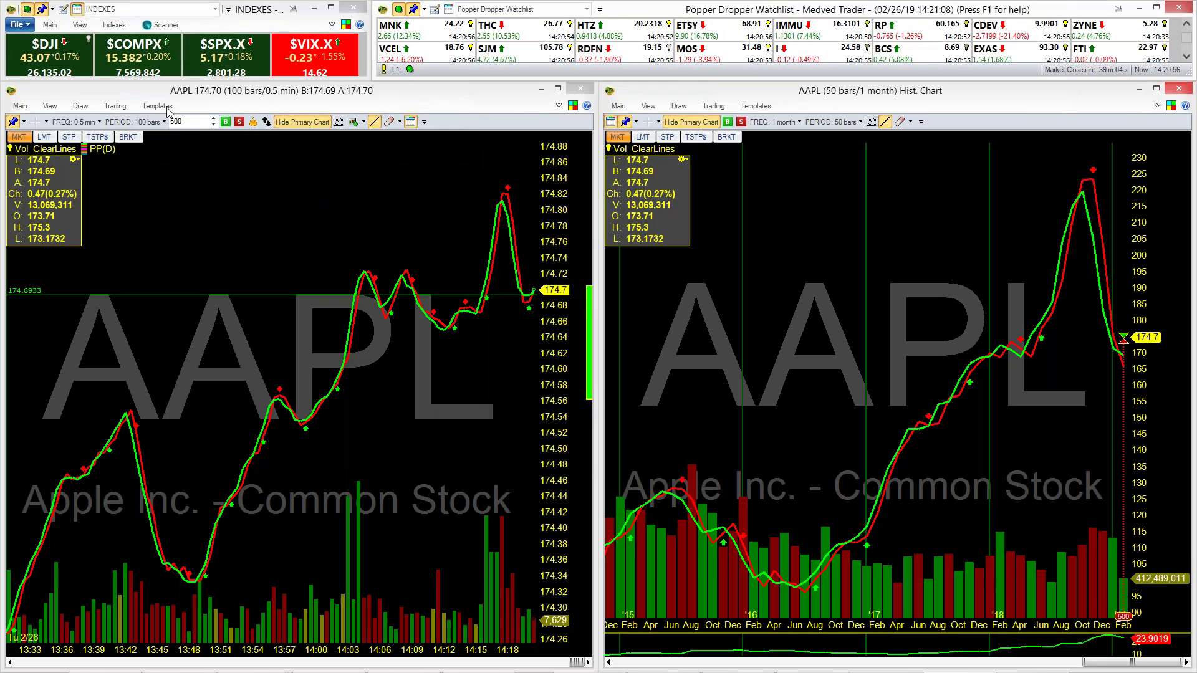
Step: Review the configured trading accounts and the brokers available to add in the settings, and close them without changes
{"action": "left_click", "coordinate": [115, 107]}
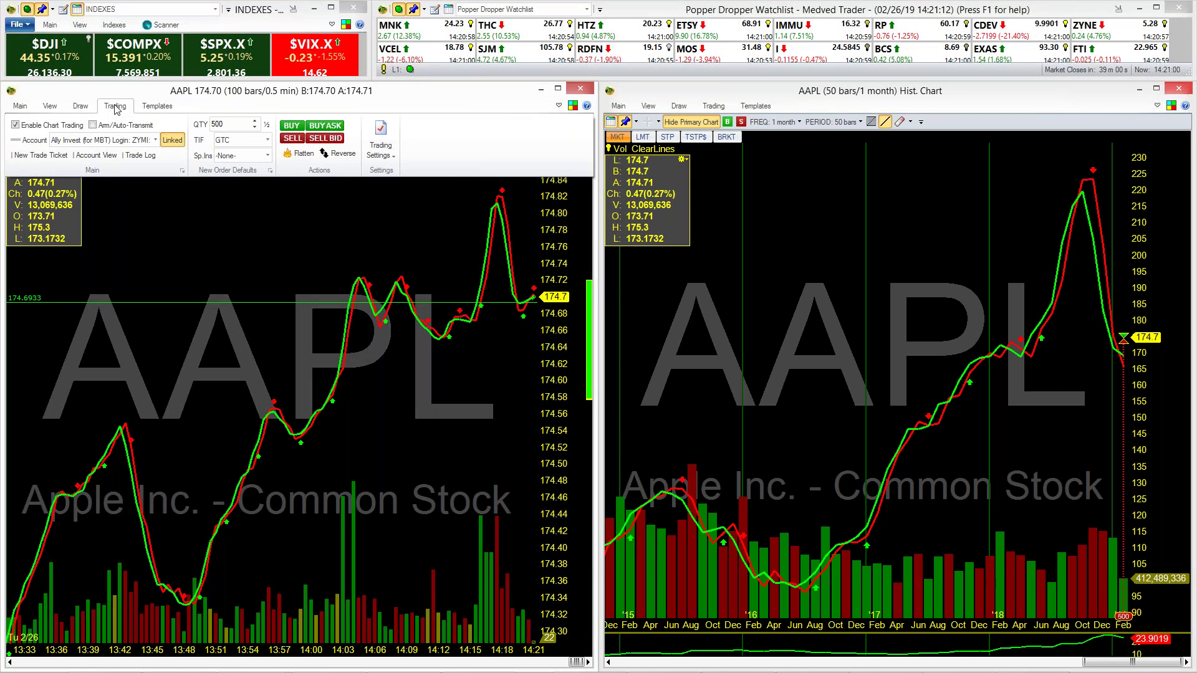
{"action": "left_click", "coordinate": [123, 98]}
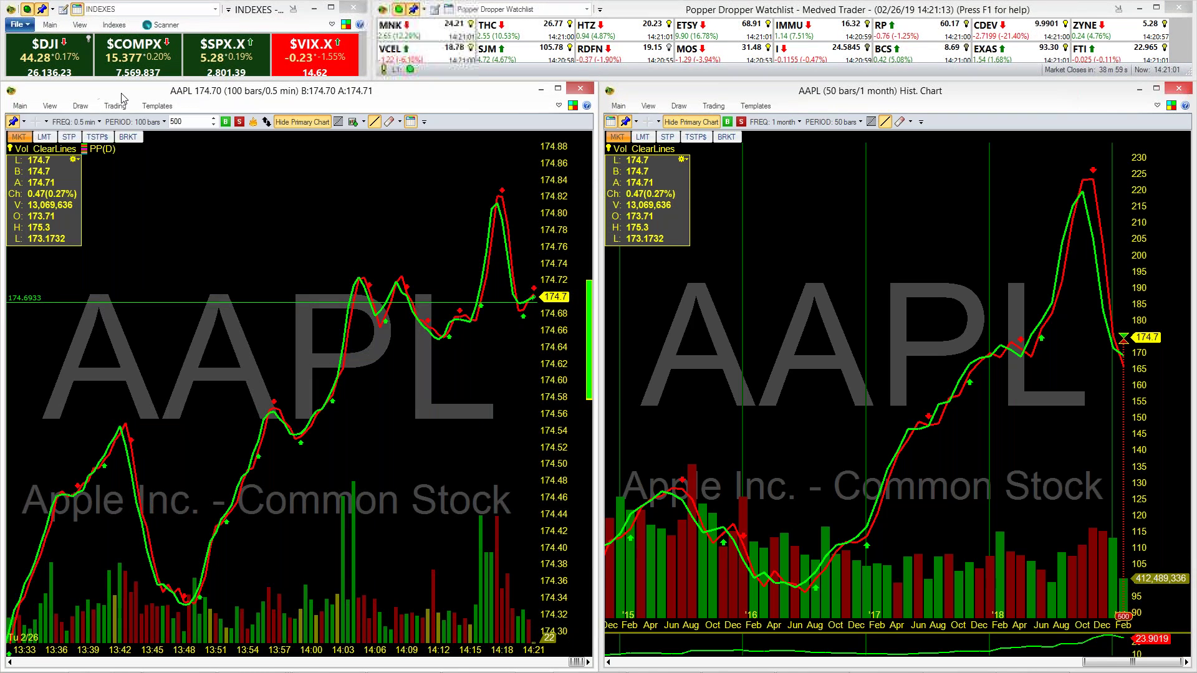
{"action": "left_click", "coordinate": [346, 26]}
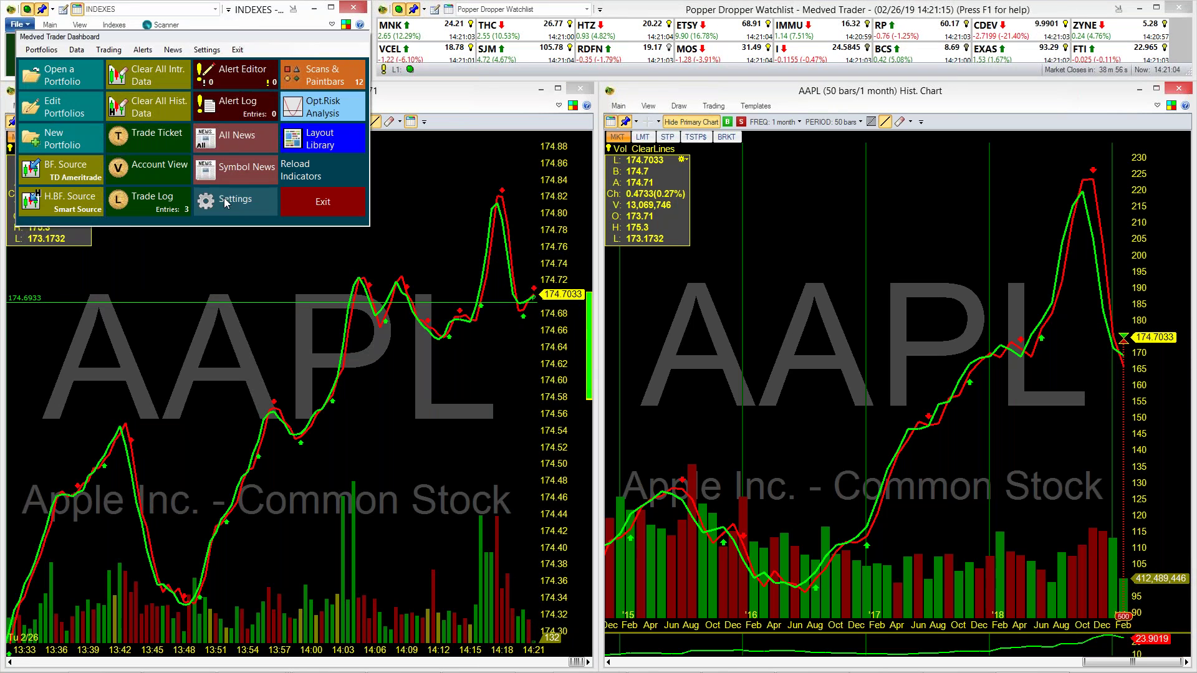
{"action": "left_click", "coordinate": [224, 198]}
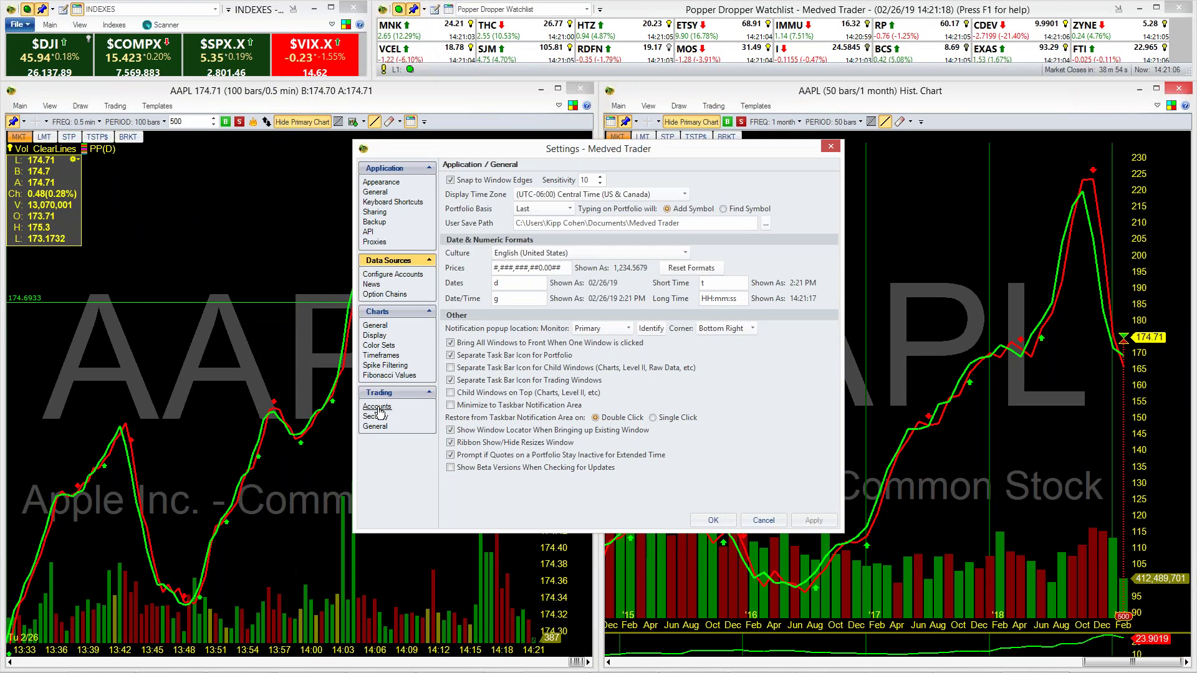
{"action": "left_click", "coordinate": [377, 407]}
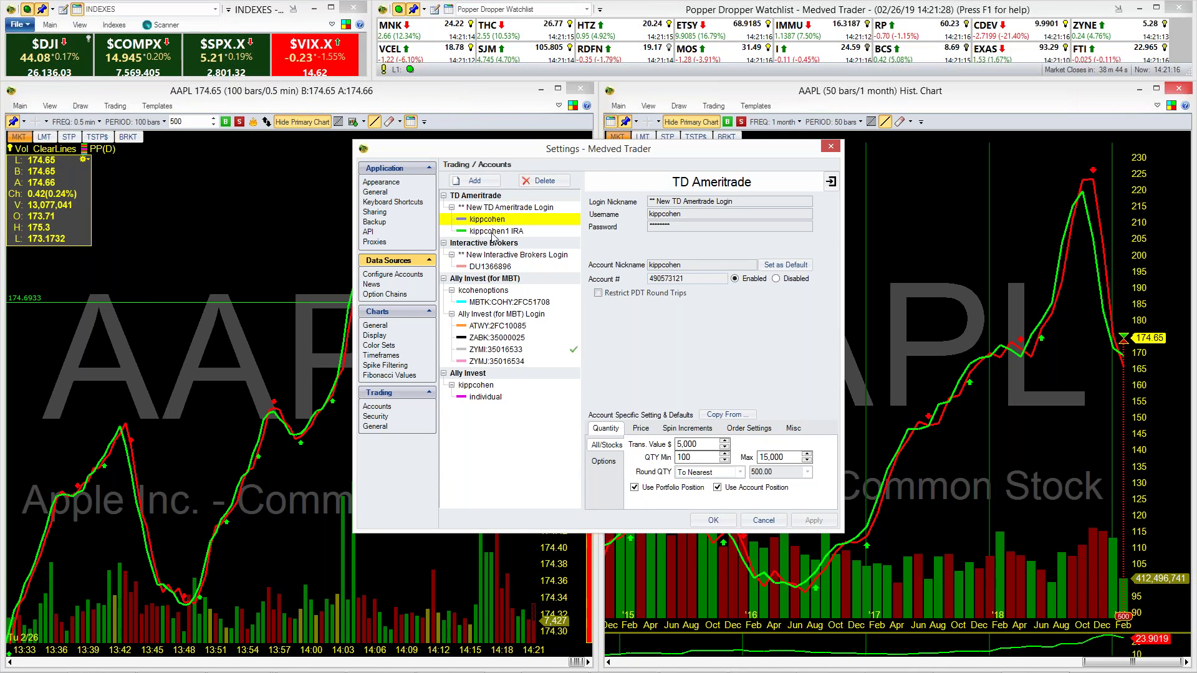
{"action": "left_click", "coordinate": [494, 183]}
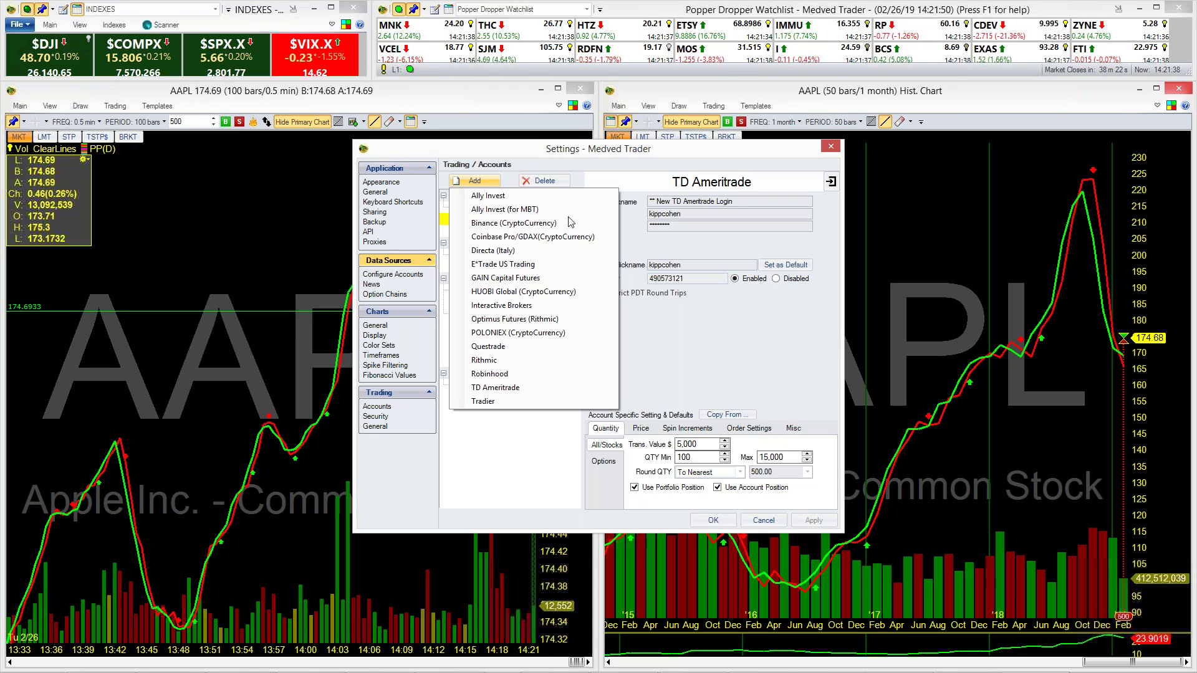
{"action": "key", "text": "Escape"}
{"action": "left_click", "coordinate": [833, 146]}
Step: Review the trading accounts selectable for the AAPL intraday chart, and leave the account selection unchanged
{"action": "left_click", "coordinate": [105, 112]}
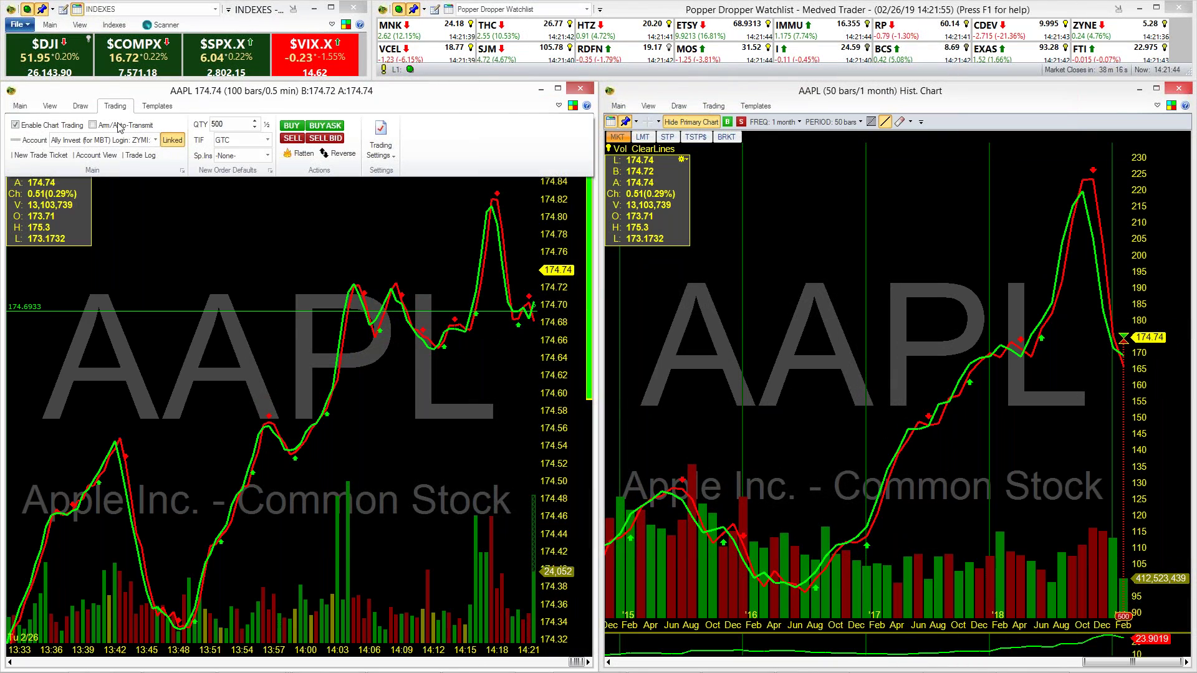
{"action": "left_click", "coordinate": [157, 140]}
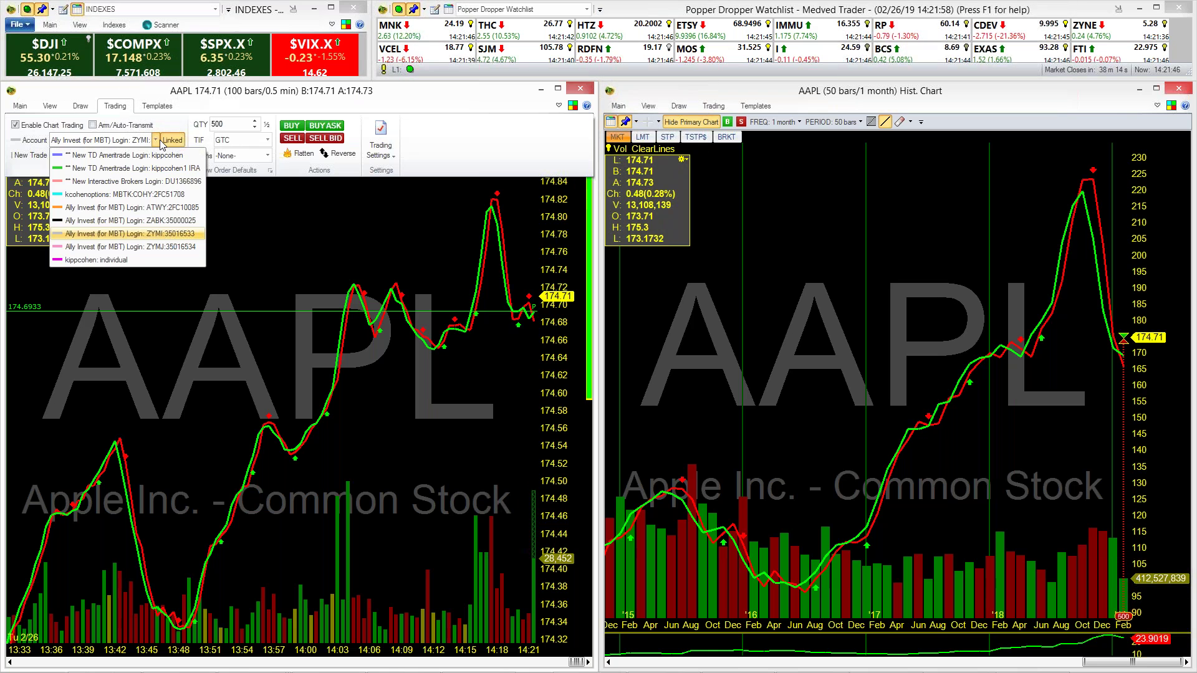
{"action": "left_click", "coordinate": [487, 111]}
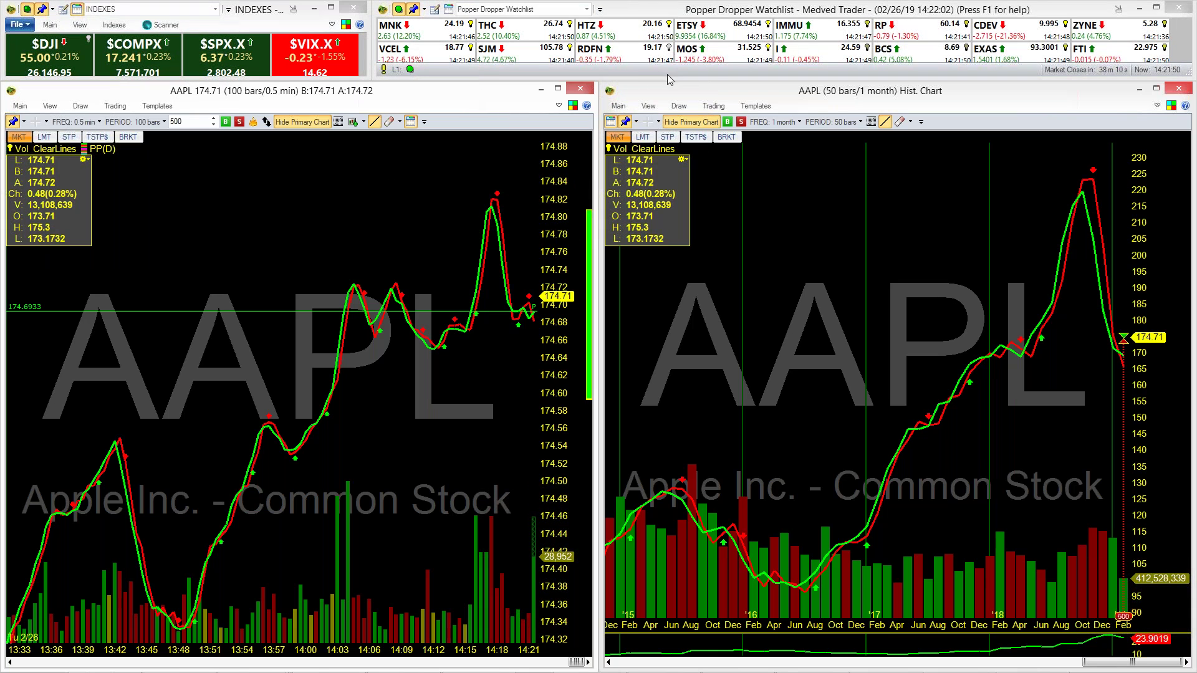
Step: Go through the first symbols of the Popper Dropper Watchlist and load HTZ into both linked charts
{"action": "left_click", "coordinate": [421, 26]}
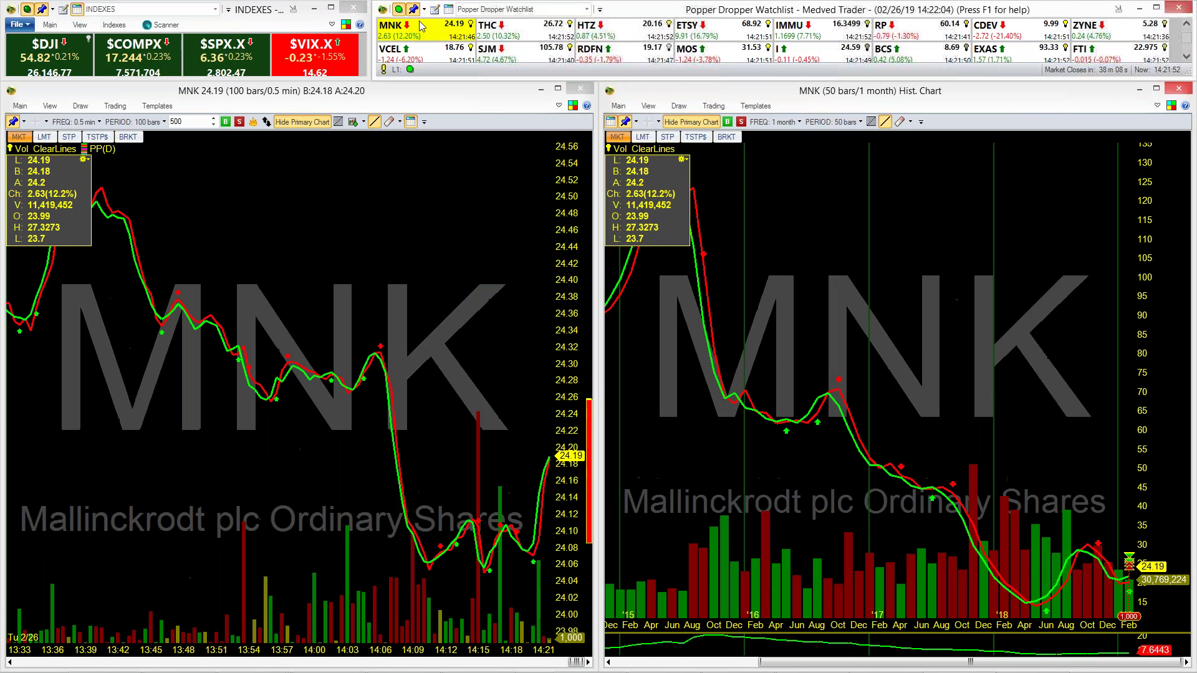
{"action": "left_click", "coordinate": [498, 28]}
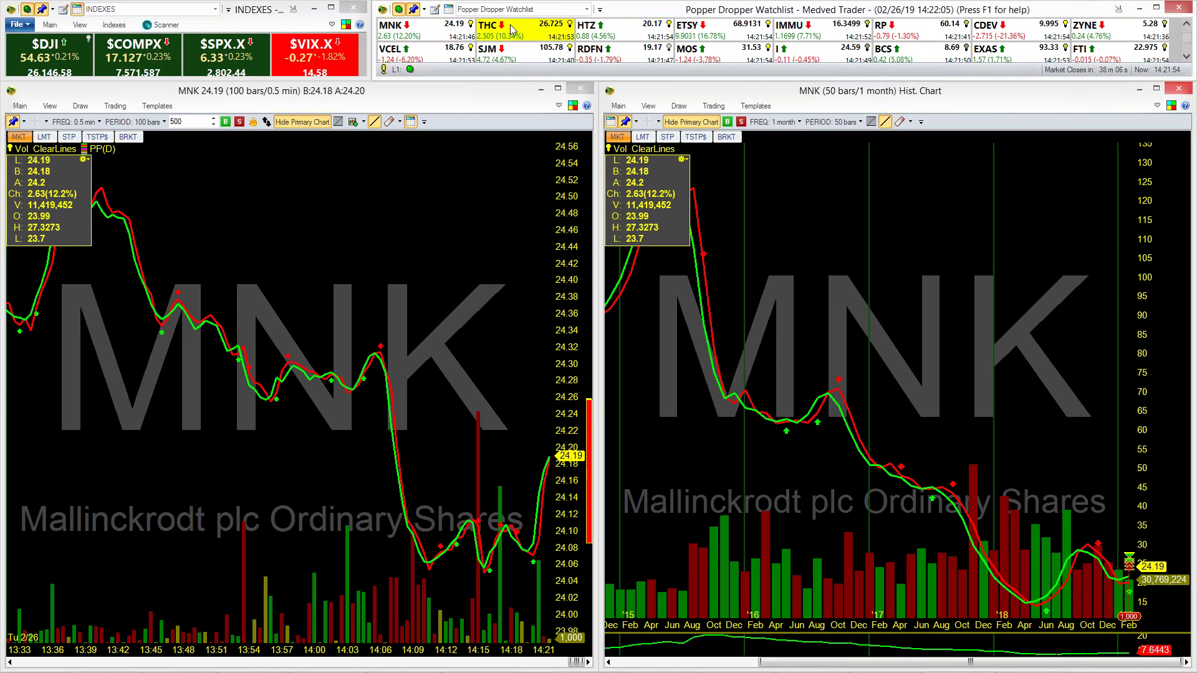
{"action": "left_click", "coordinate": [622, 35]}
{"action": "left_click", "coordinate": [389, 36]}
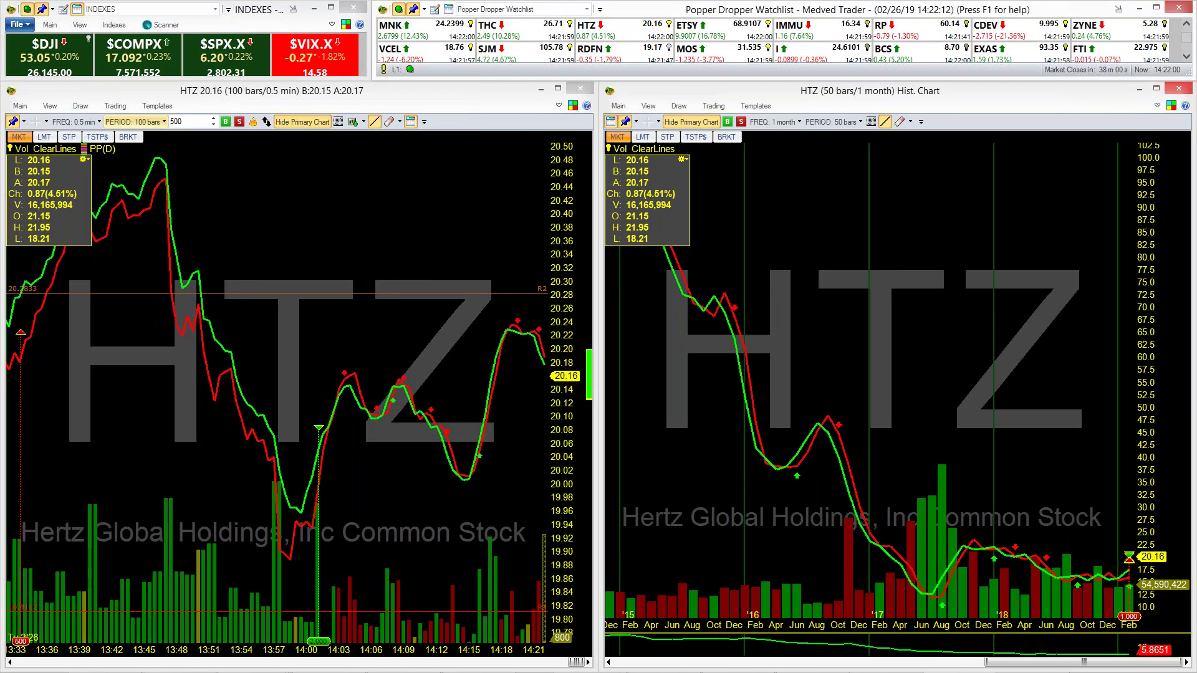
Step: Set the HTZ intraday chart's default quantity to 1,000 and place and transmit a market order to sell the shares
{"action": "double_click", "coordinate": [201, 121]}
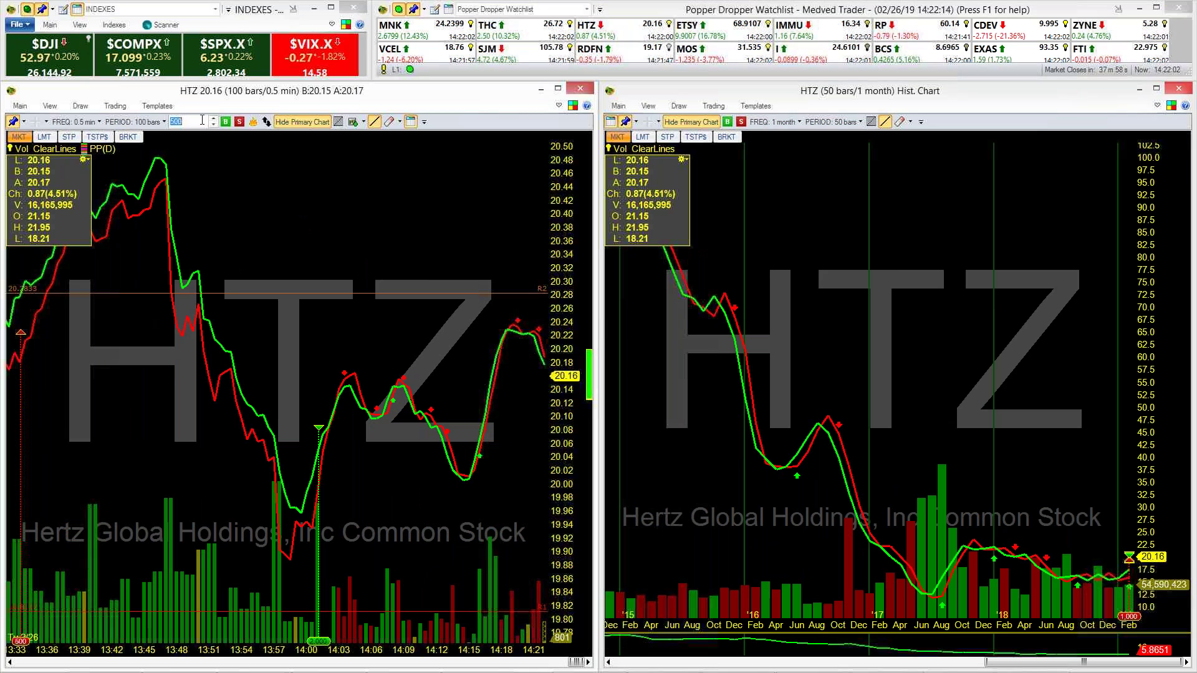
{"action": "left_click", "coordinate": [216, 119]}
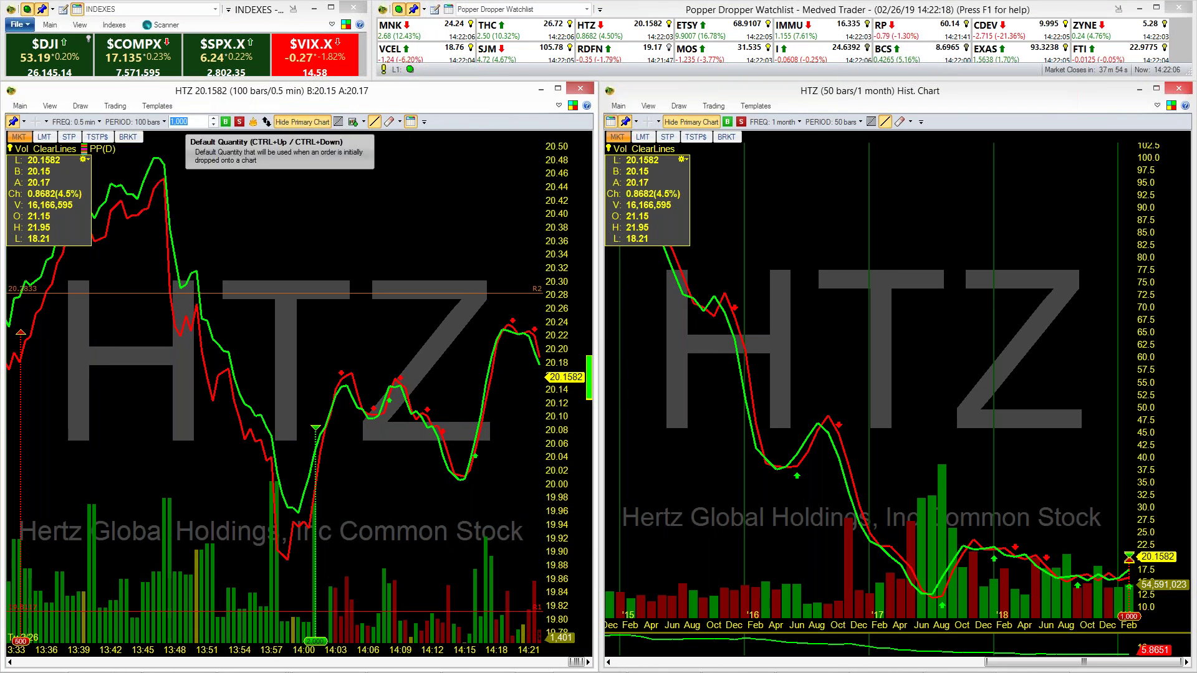
{"action": "left_click", "coordinate": [238, 121]}
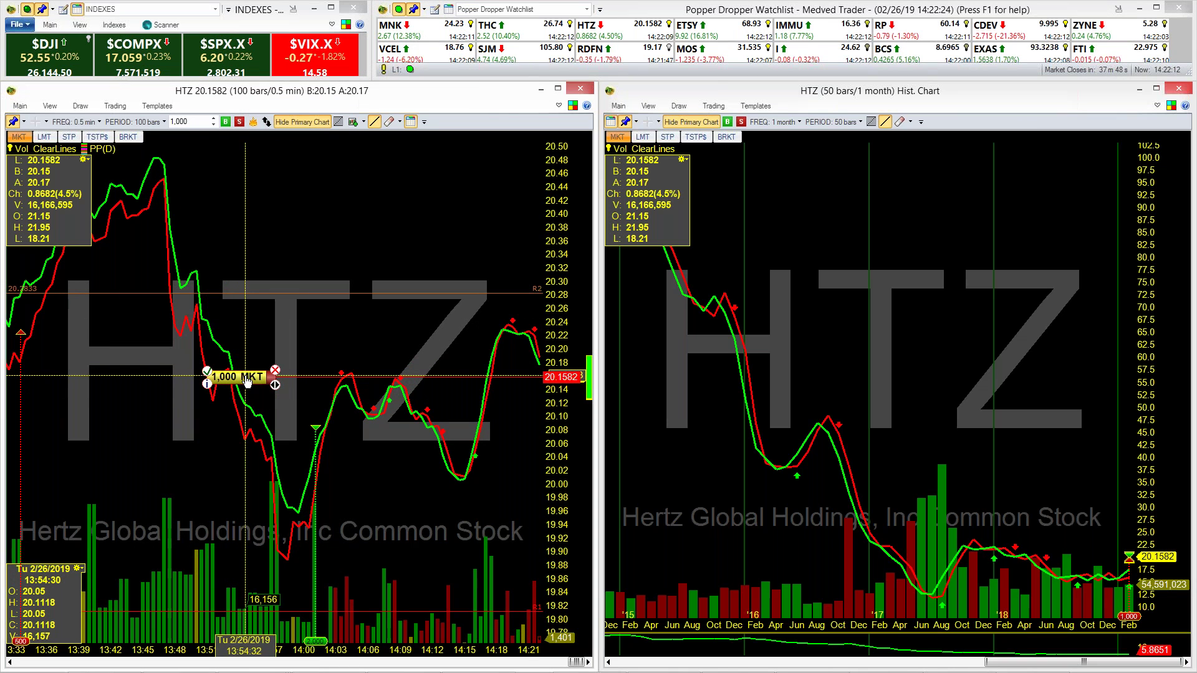
{"action": "left_click", "coordinate": [208, 368]}
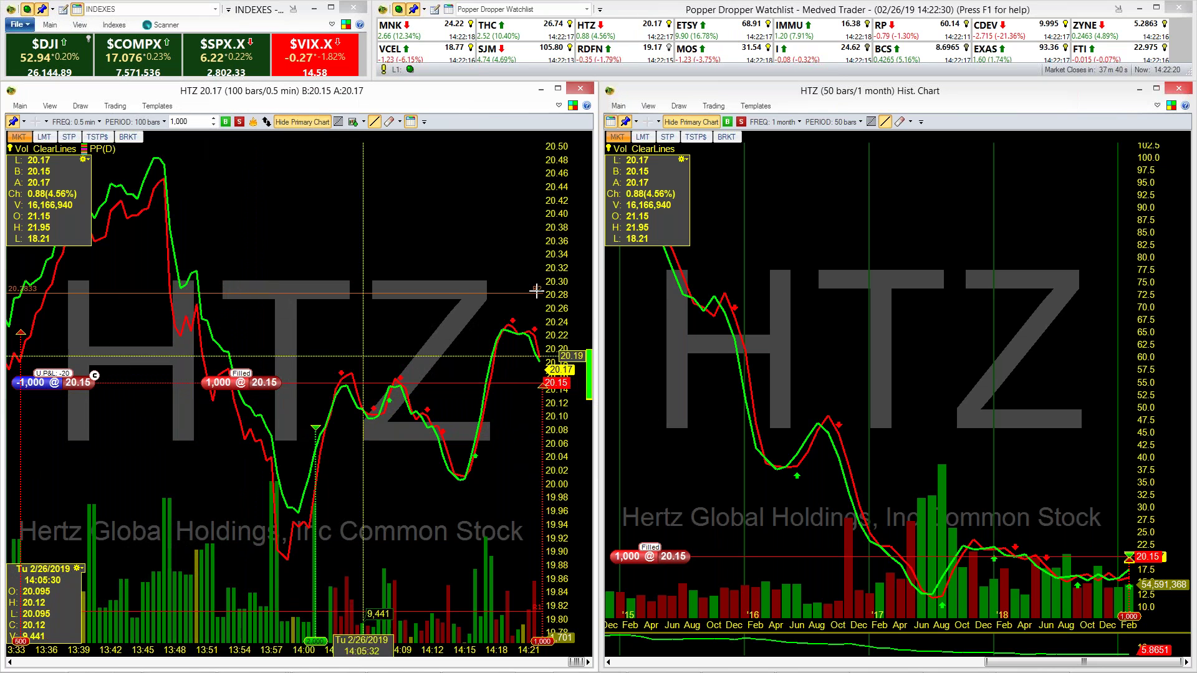
Step: Switch both HTZ charts to stop orders, then place and transmit a 1,000-share buy stop at 20.27 on the intraday chart
{"action": "left_click", "coordinate": [668, 137]}
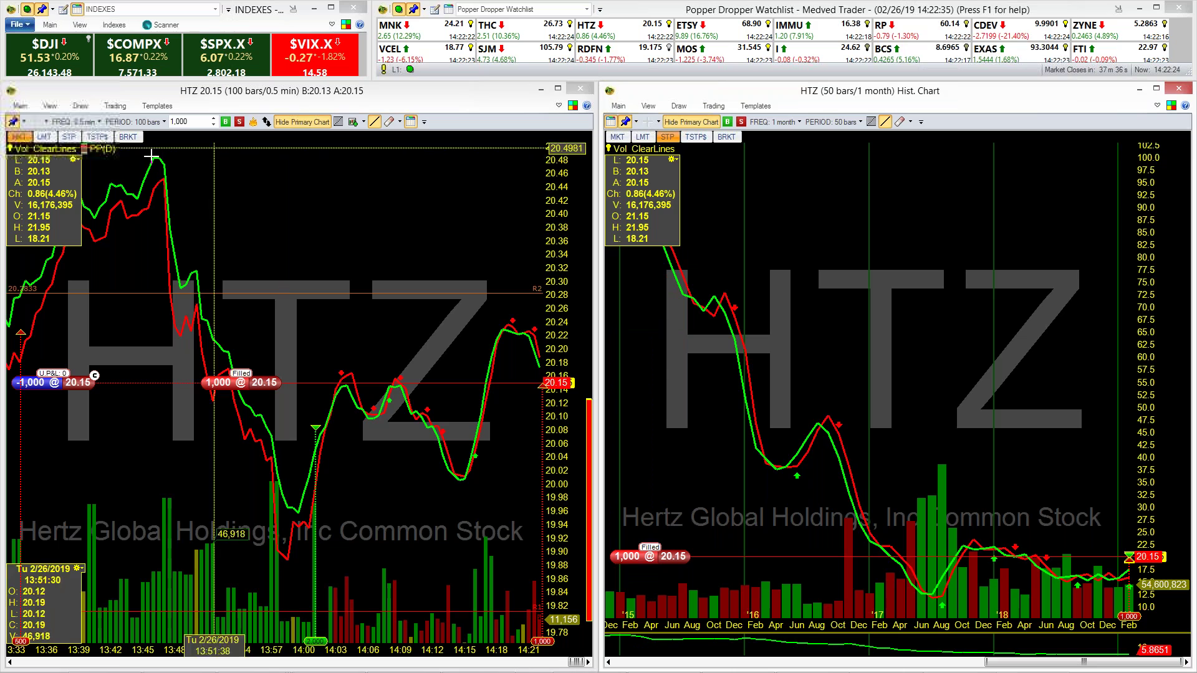
{"action": "left_click", "coordinate": [70, 137]}
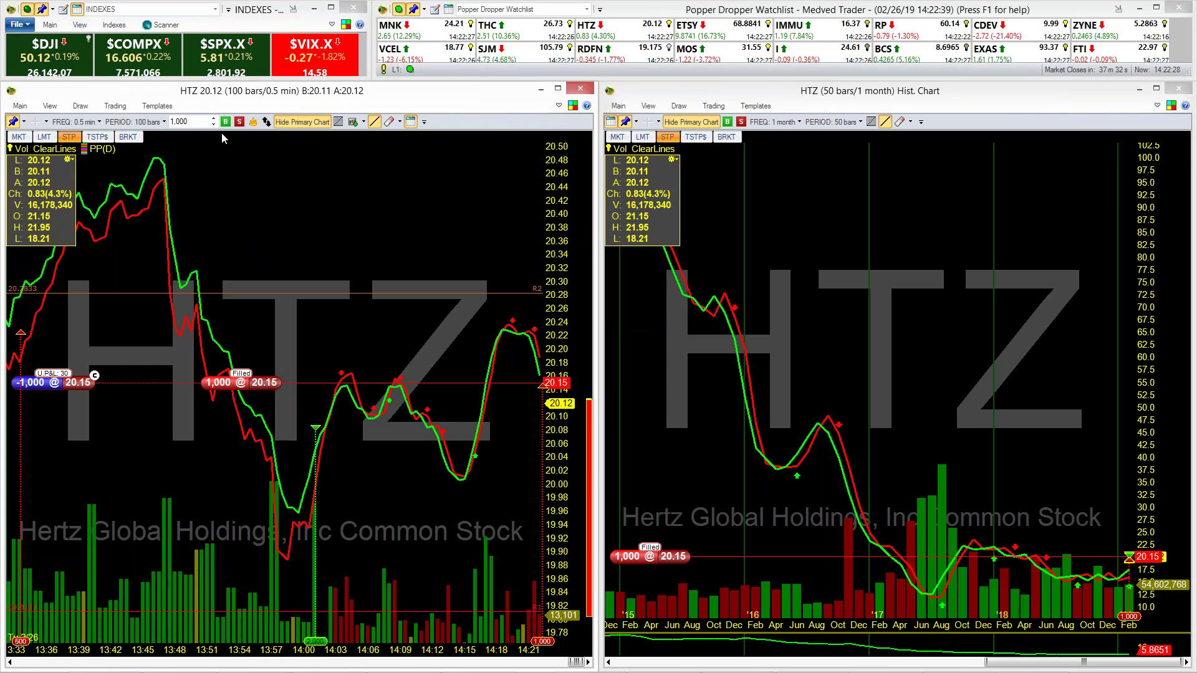
{"action": "left_click", "coordinate": [226, 403]}
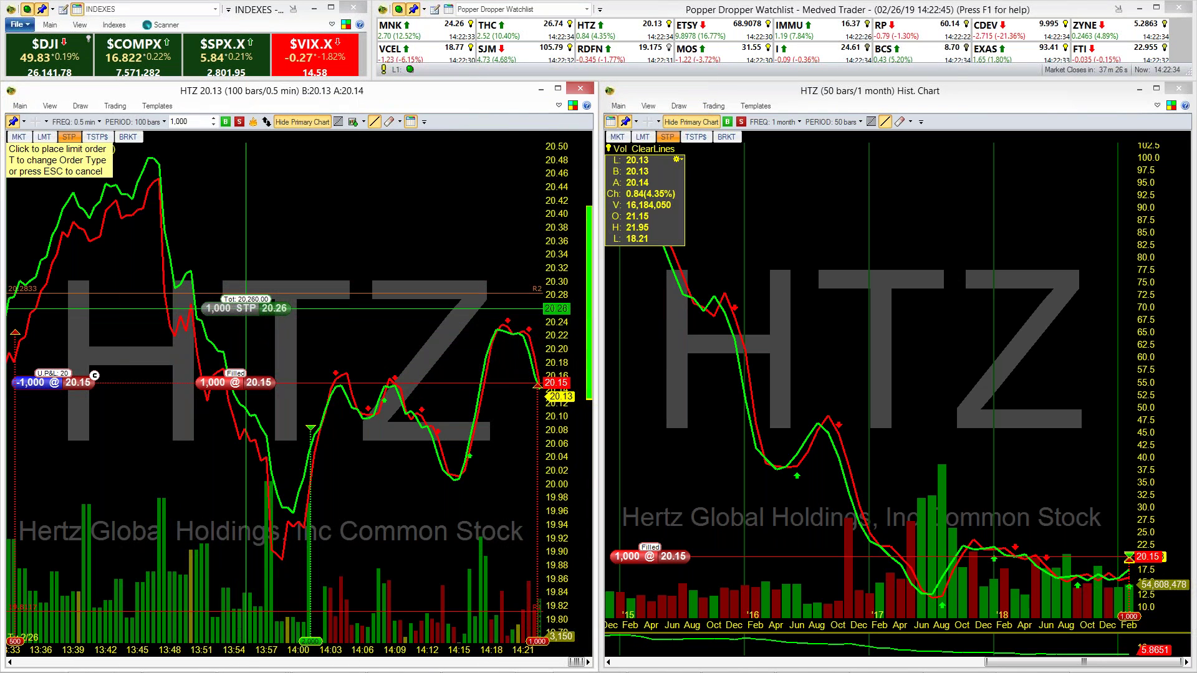
{"action": "left_click", "coordinate": [248, 302]}
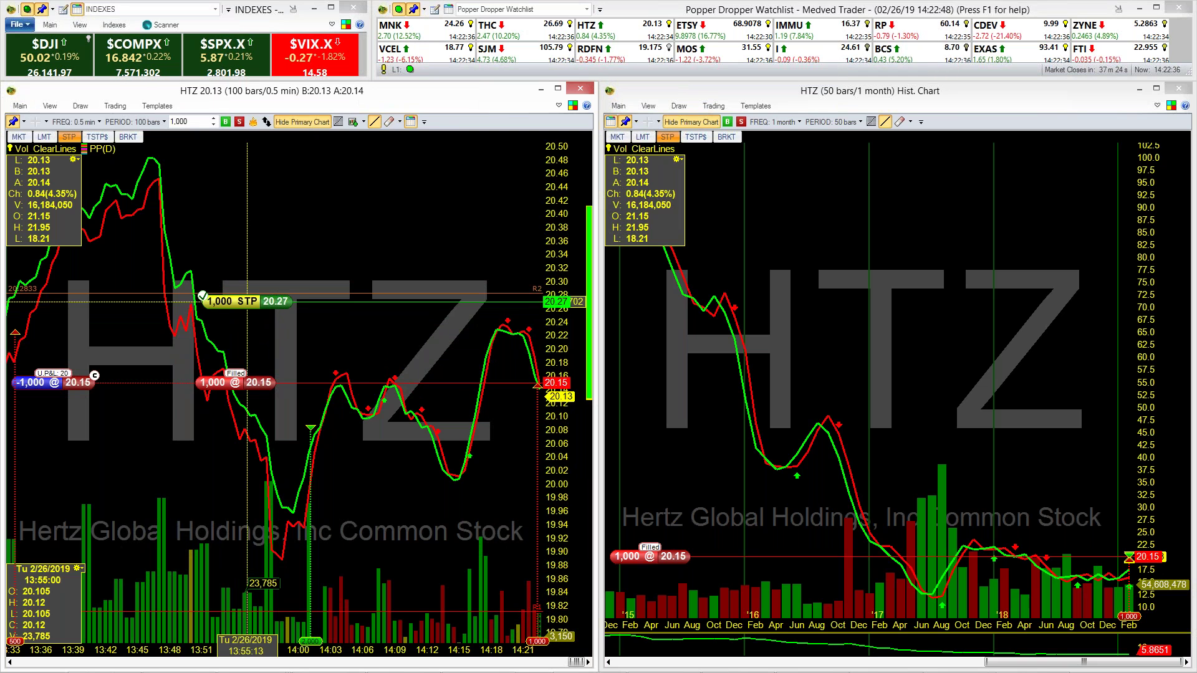
{"action": "left_click", "coordinate": [203, 300]}
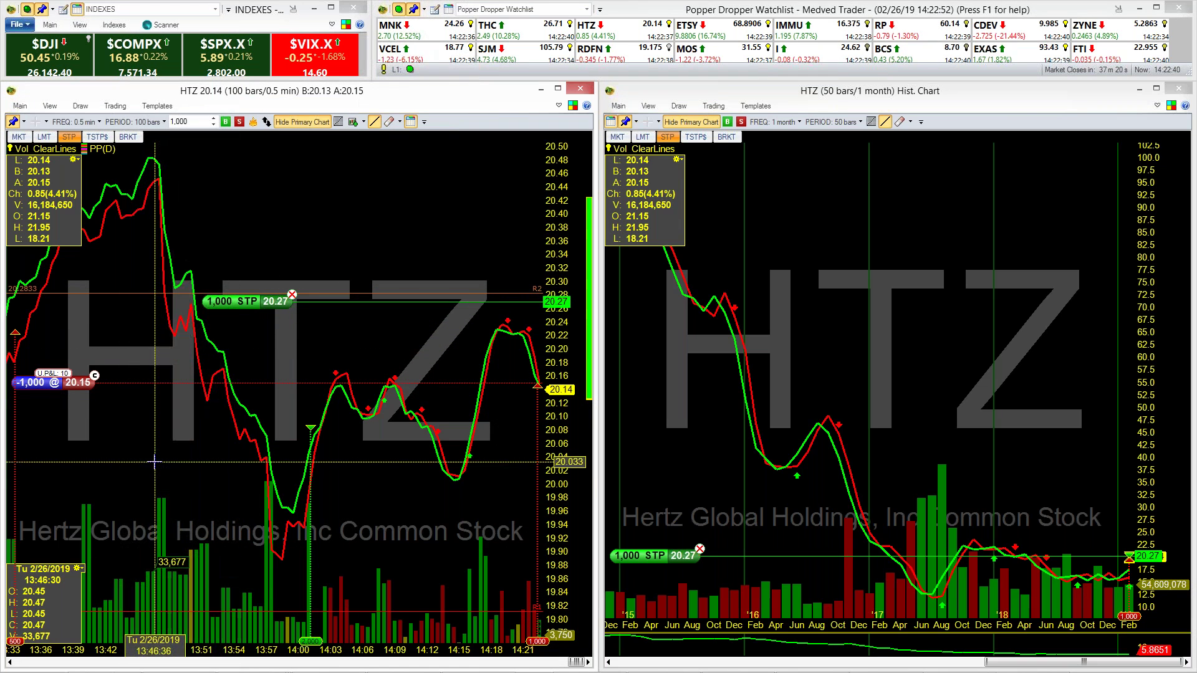
Step: Show the primary chart on the HTZ intraday chart and set its frequency to 15 min and its period to 50 bars
{"action": "left_click", "coordinate": [317, 122]}
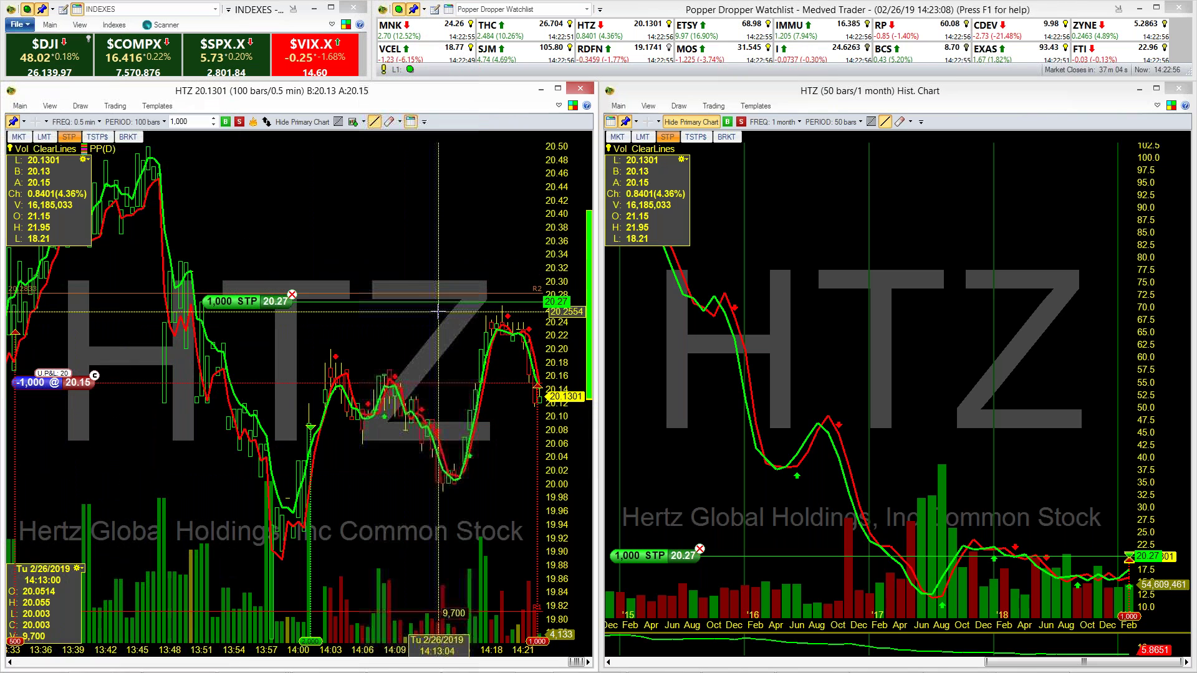
{"action": "left_click", "coordinate": [93, 124]}
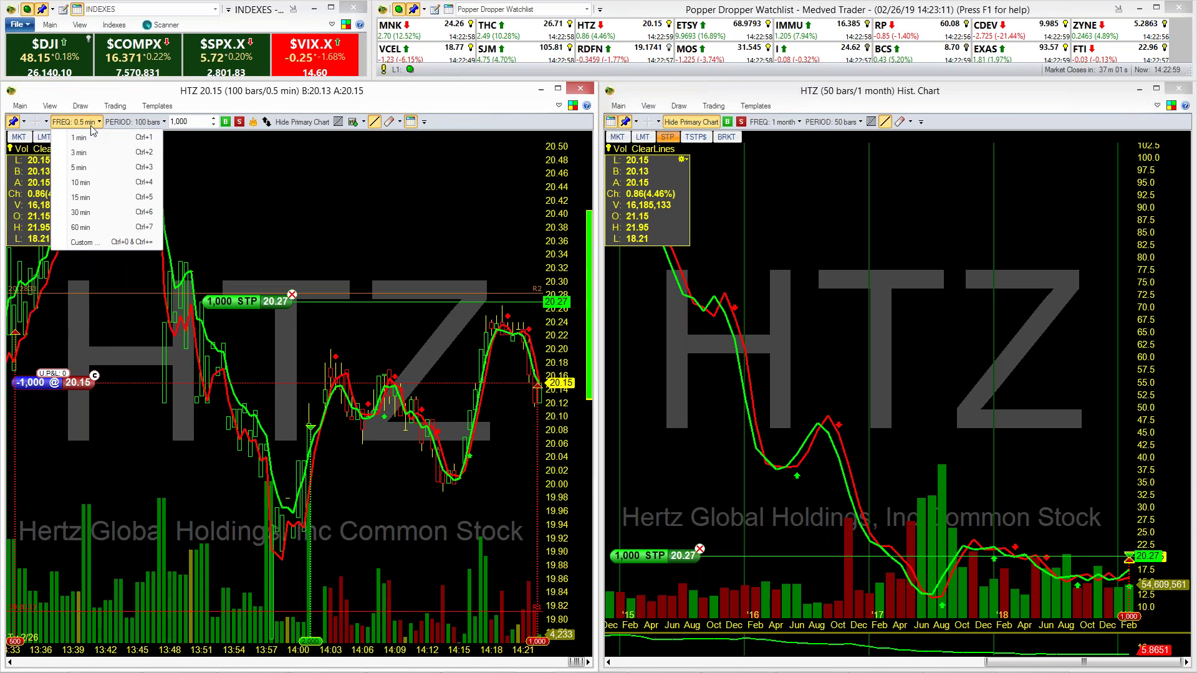
{"action": "left_click", "coordinate": [110, 198]}
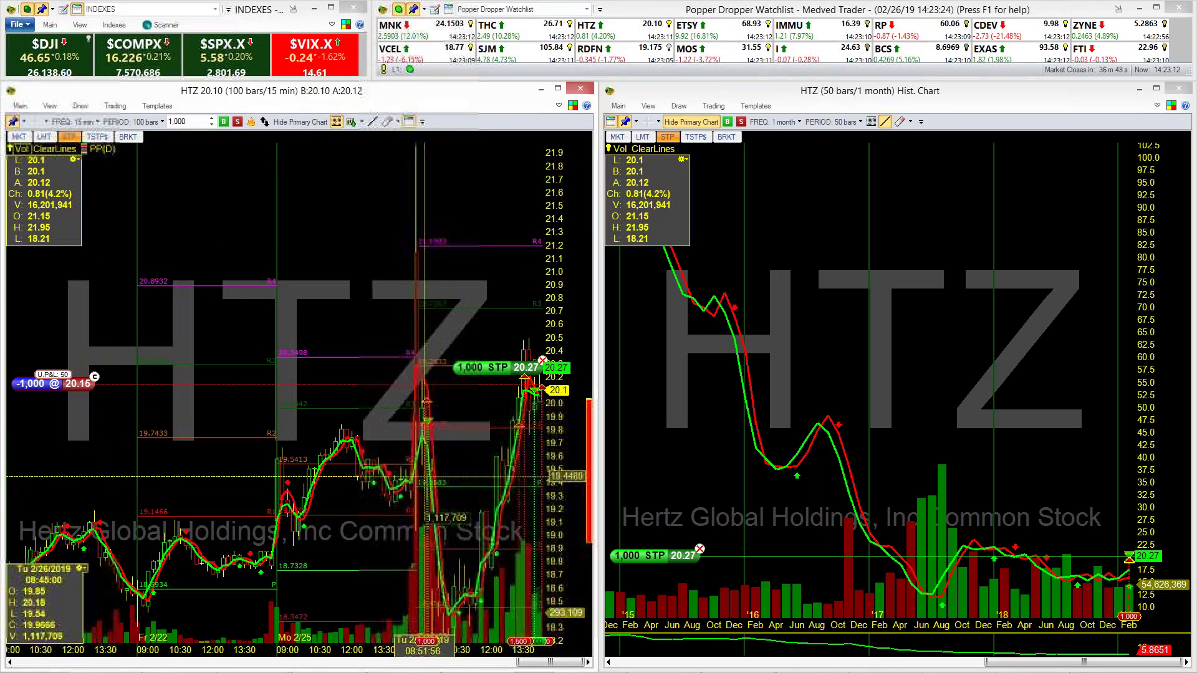
{"action": "left_click", "coordinate": [132, 122]}
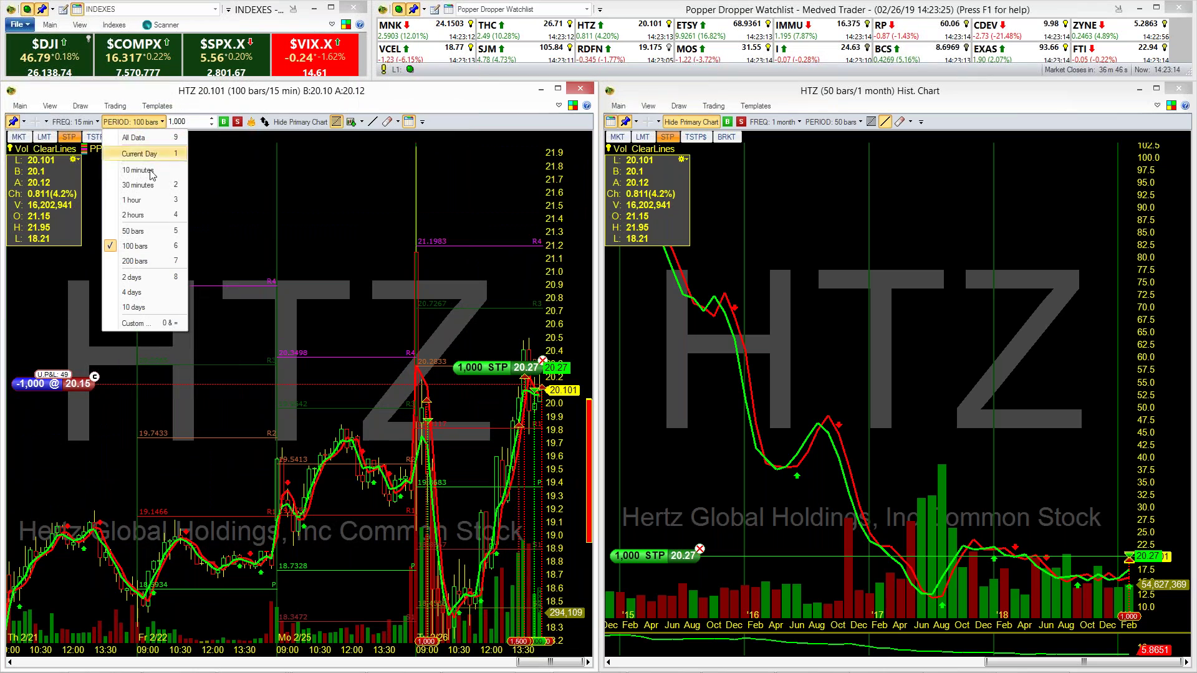
{"action": "left_click", "coordinate": [150, 232]}
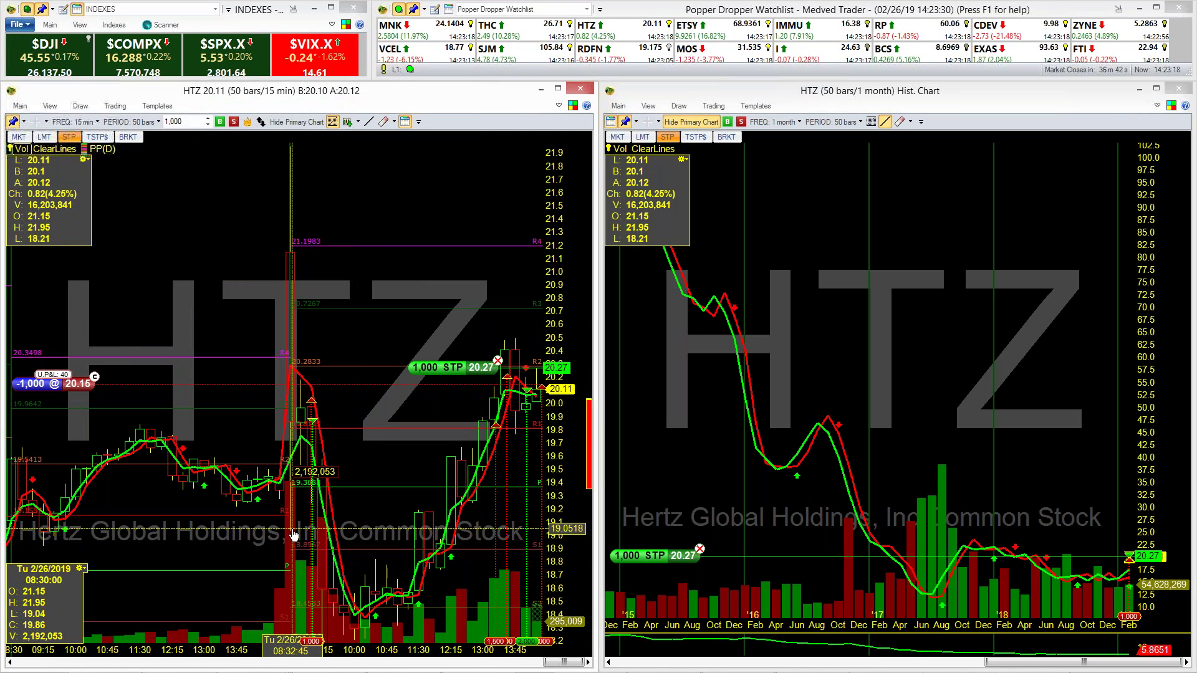
Step: Draw a Fibonacci retracement from 19.04 to 21.95 along the 08:30 bar on the HTZ intraday chart, and set the frequency to 1 min
{"action": "left_click_drag", "start_coordinate": [293, 535], "coordinate": [290, 147]}
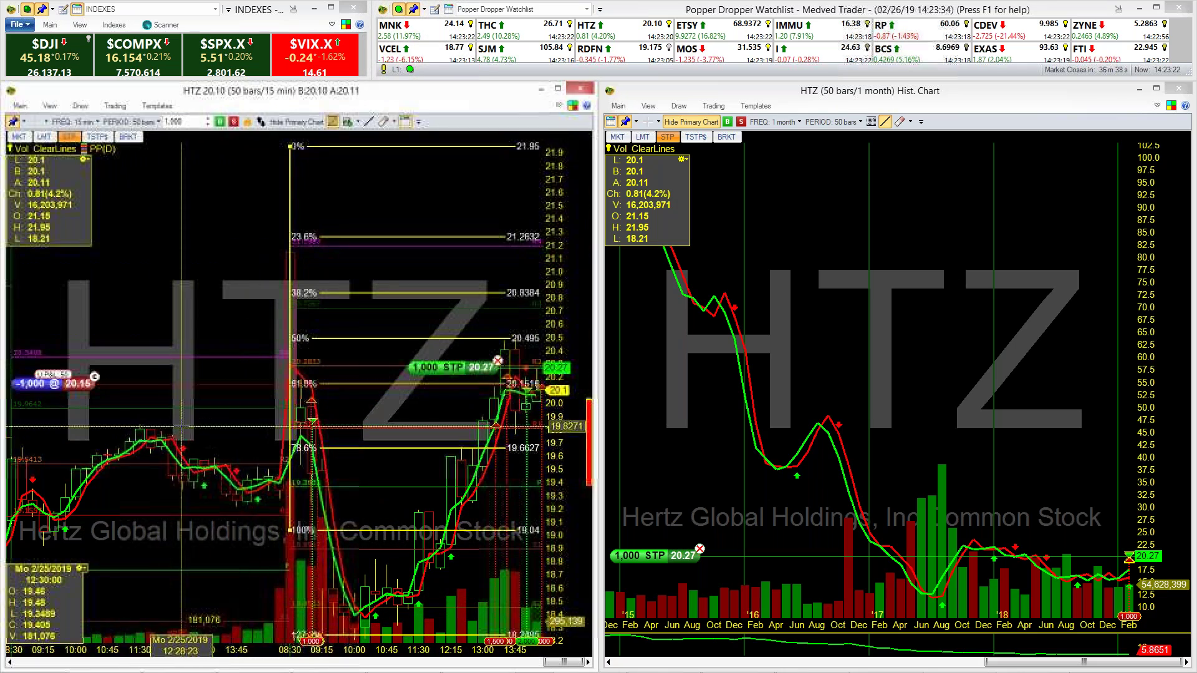
{"action": "left_click", "coordinate": [74, 121]}
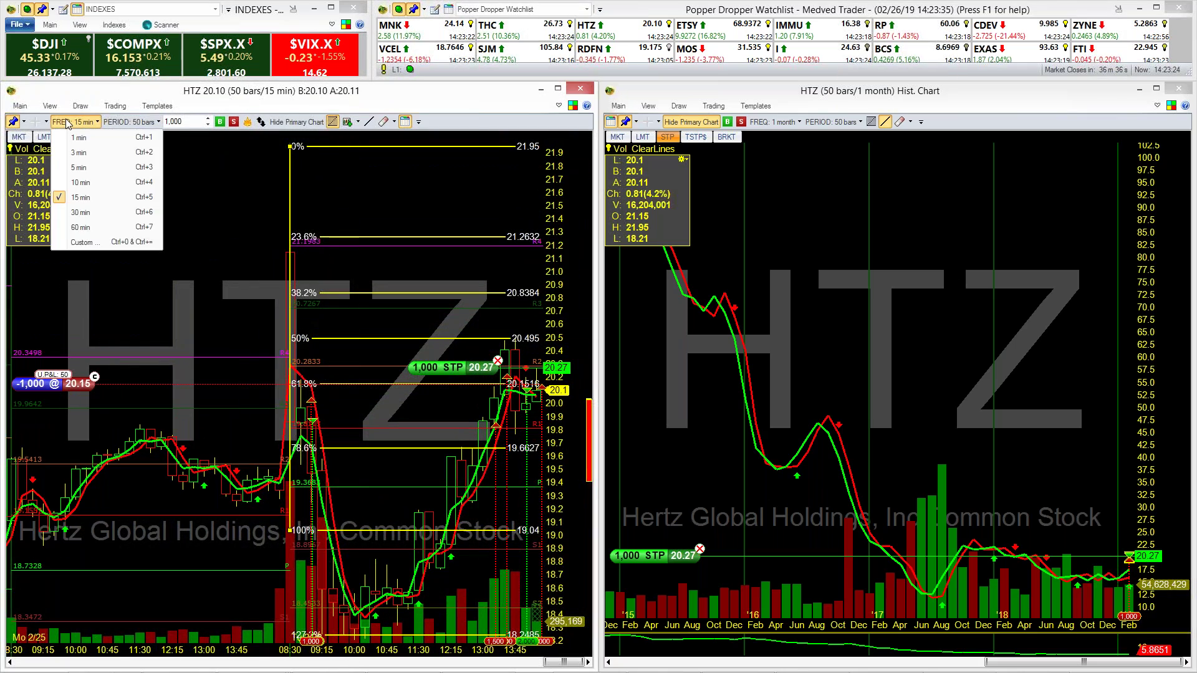
{"action": "left_click", "coordinate": [76, 142]}
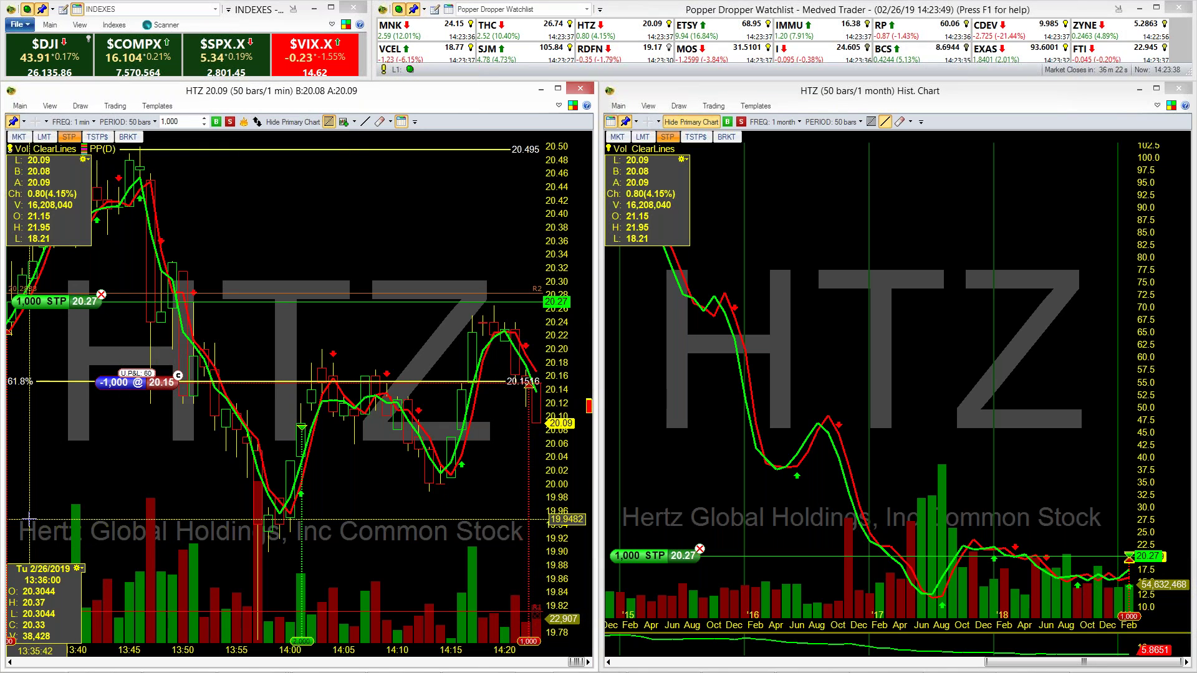
Step: Edit the price of the HTZ buy stop order directly on the intraday chart to 20.30 and submit the change
{"action": "mouse_move", "coordinate": [67, 305]}
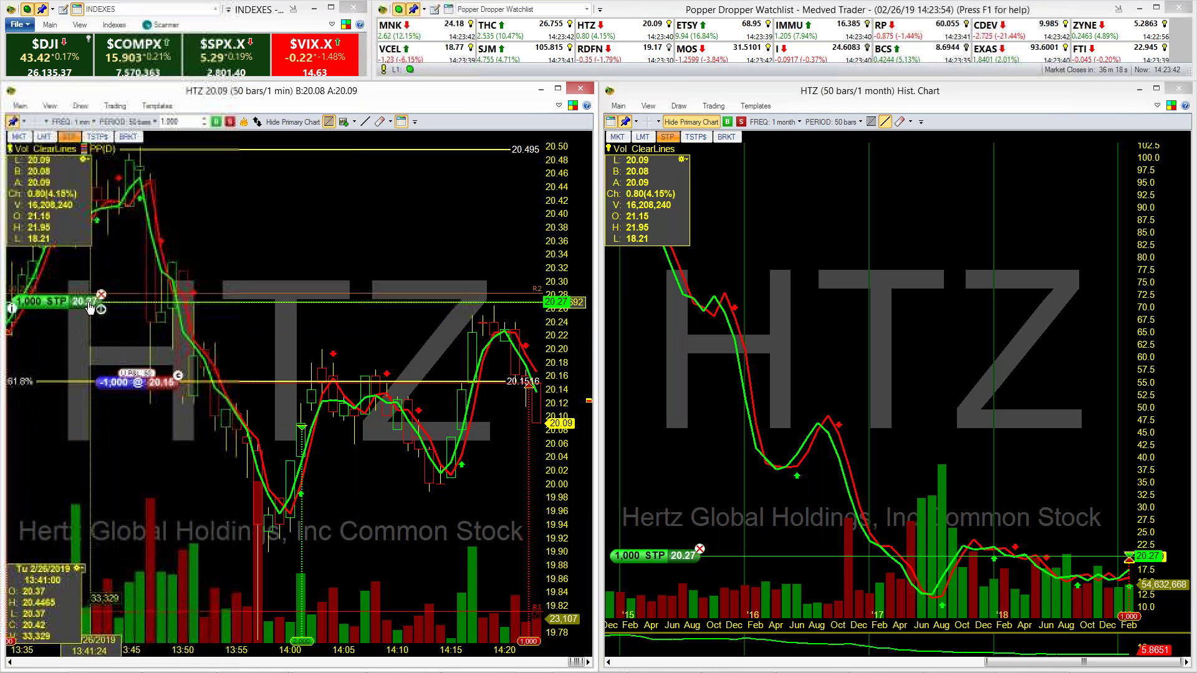
{"action": "left_click", "coordinate": [88, 309]}
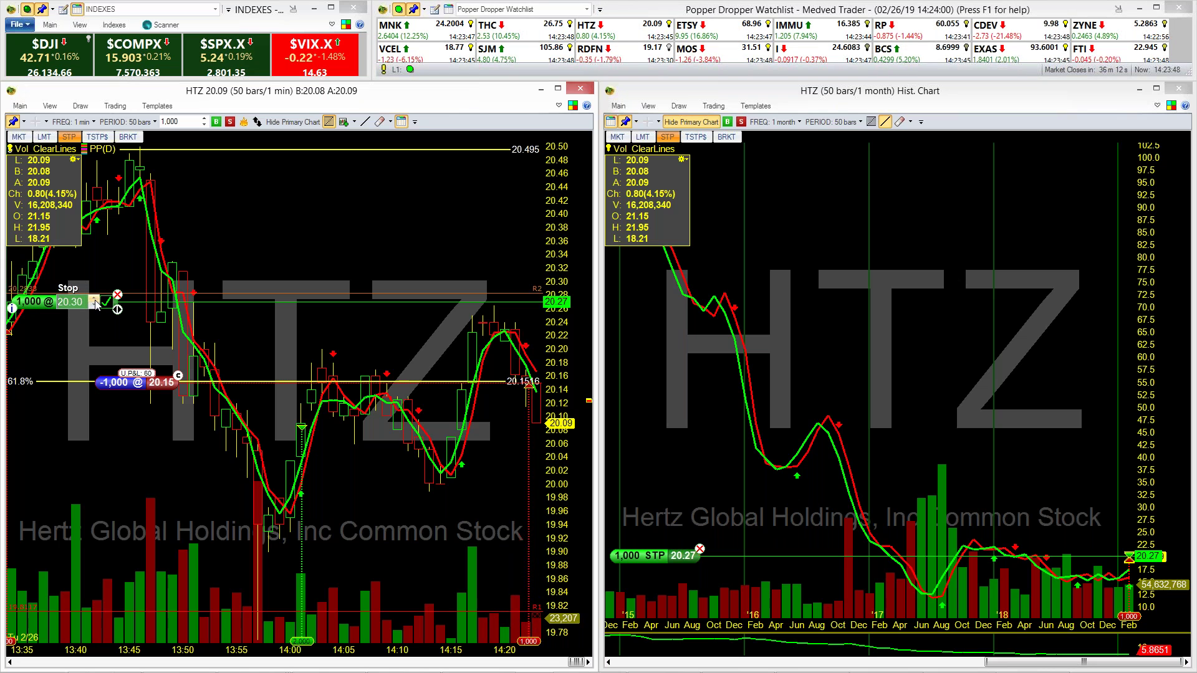
{"action": "left_click", "coordinate": [95, 305]}
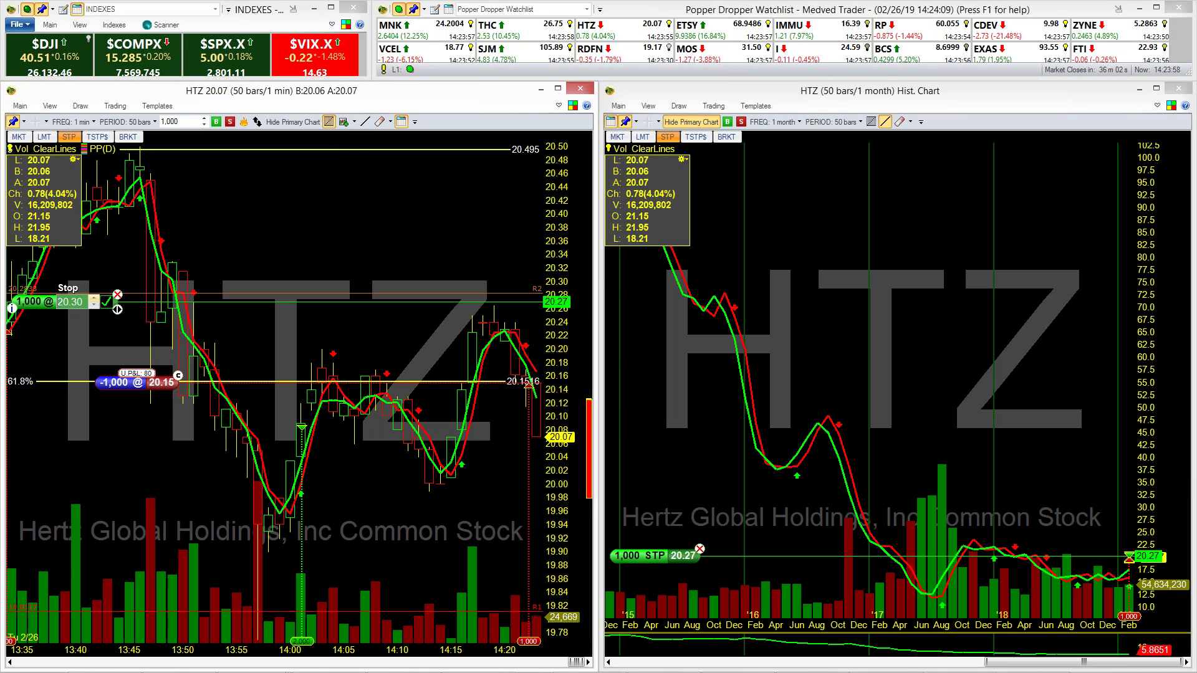
{"action": "left_click", "coordinate": [107, 301]}
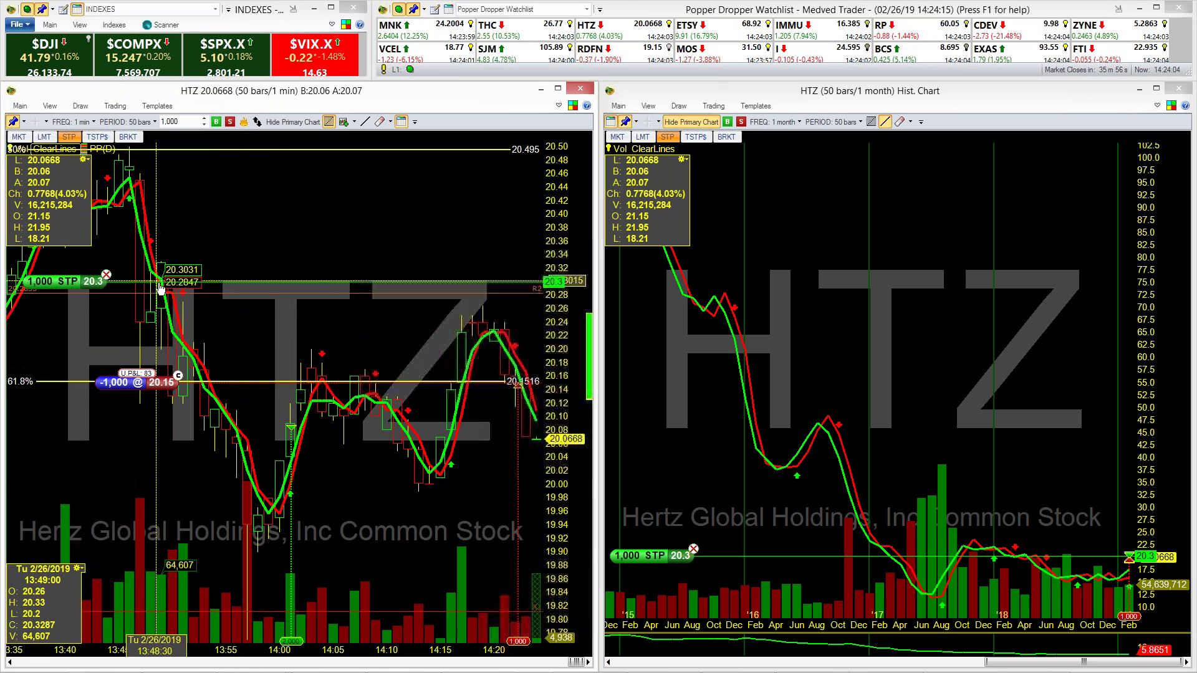
Step: Move the HTZ buy stop order on the chart to 20.27 and submit it, then start another price change and cancel it
{"action": "left_click_drag", "start_coordinate": [290, 281], "coordinate": [277, 301]}
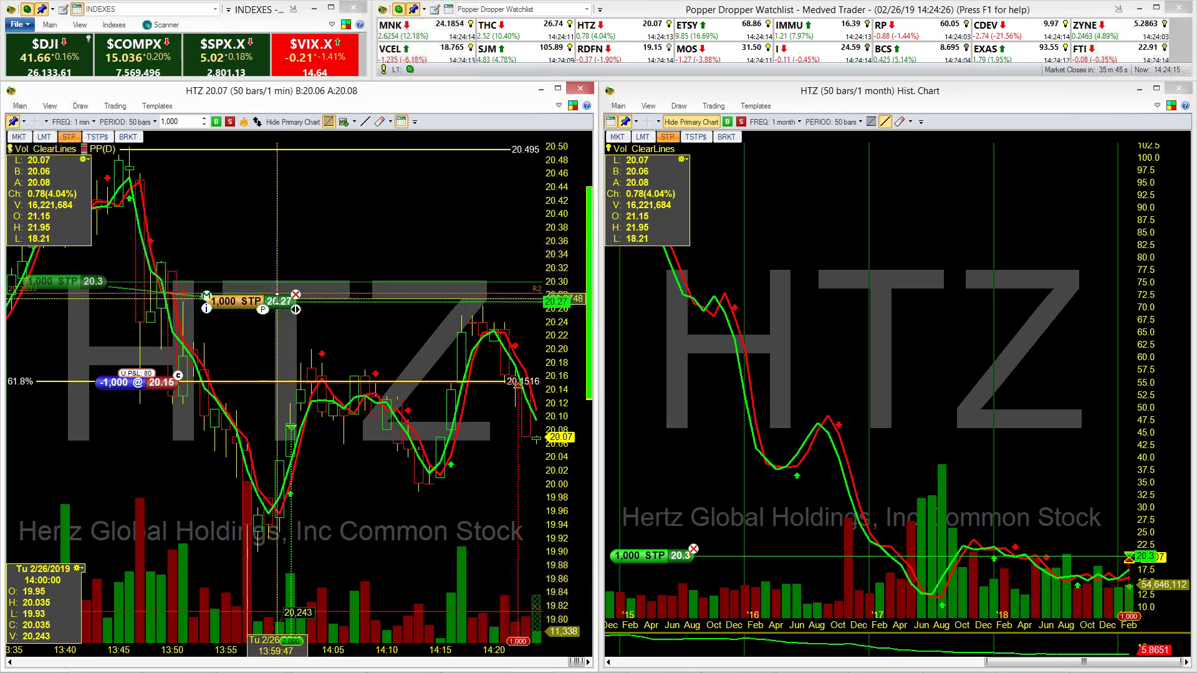
{"action": "left_click", "coordinate": [206, 298]}
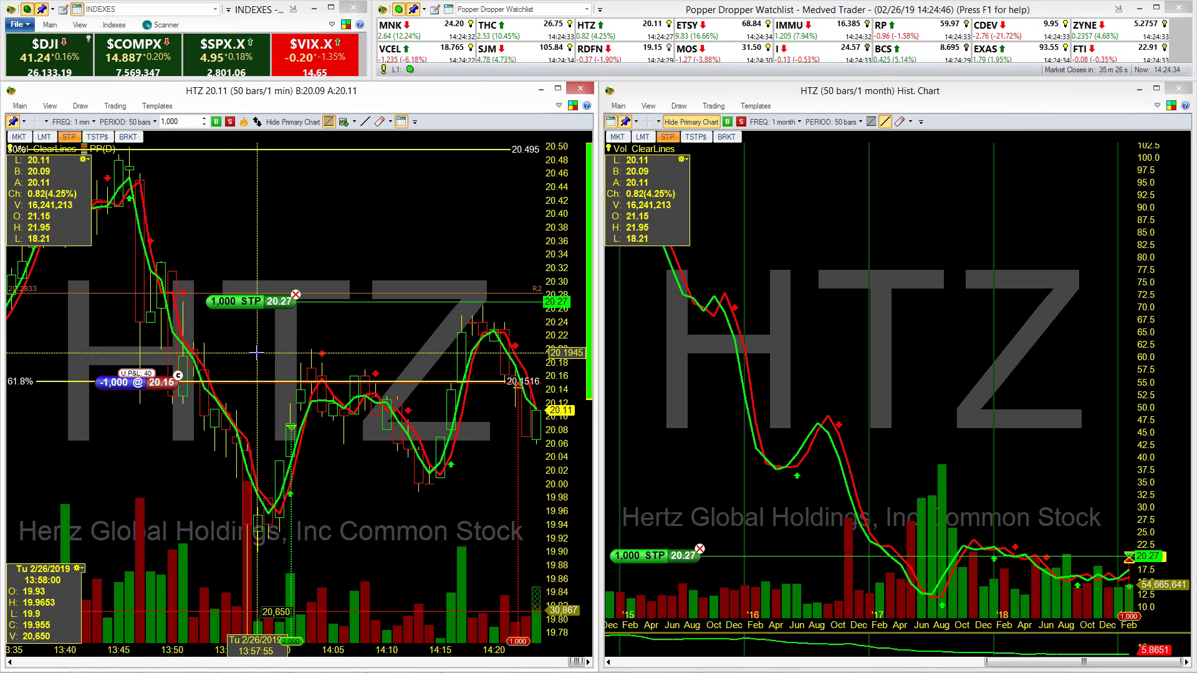
{"action": "mouse_move", "coordinate": [263, 310]}
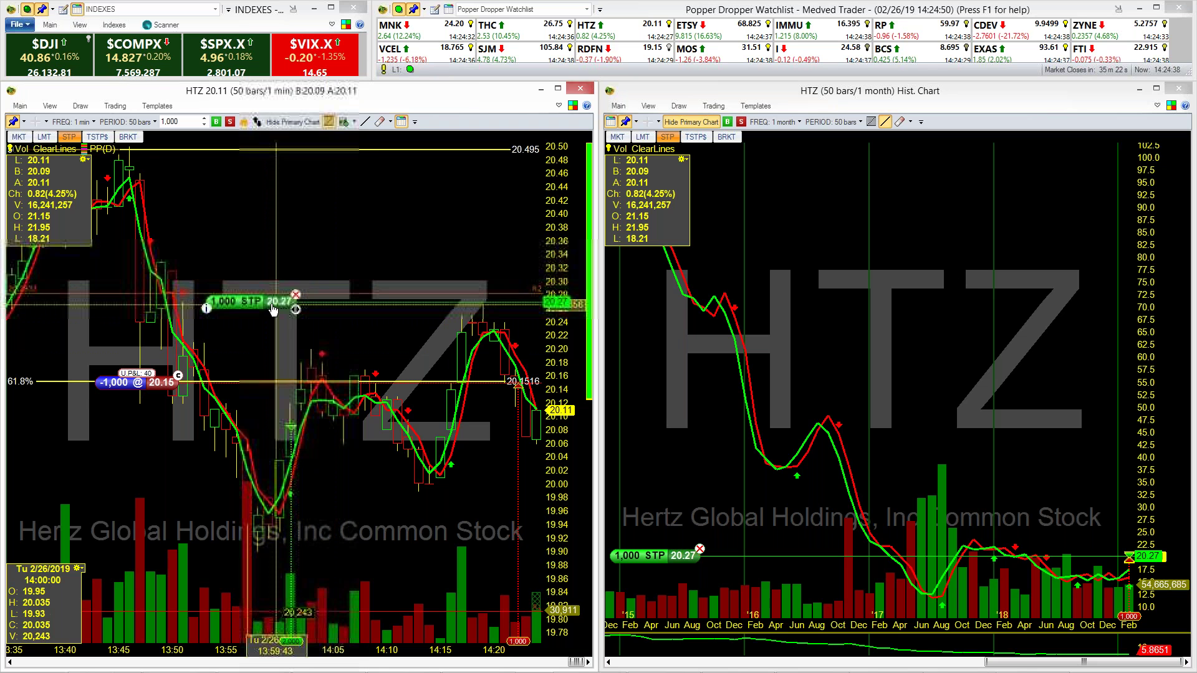
{"action": "left_click", "coordinate": [273, 310]}
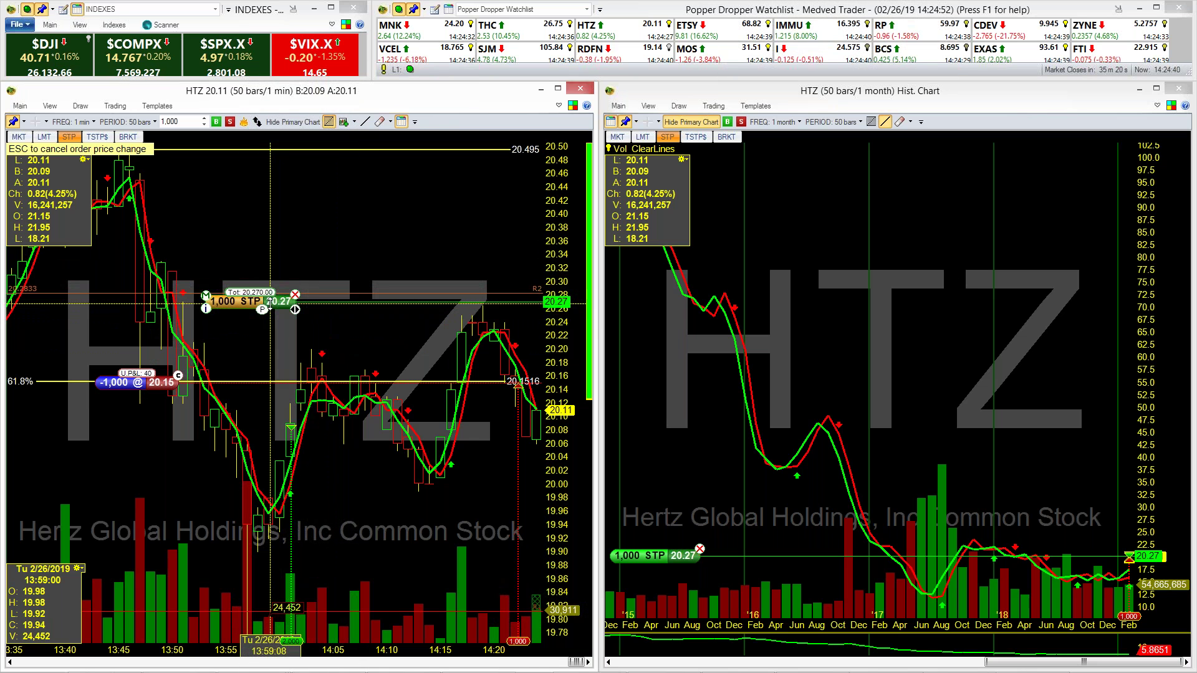
{"action": "key", "text": "Escape"}
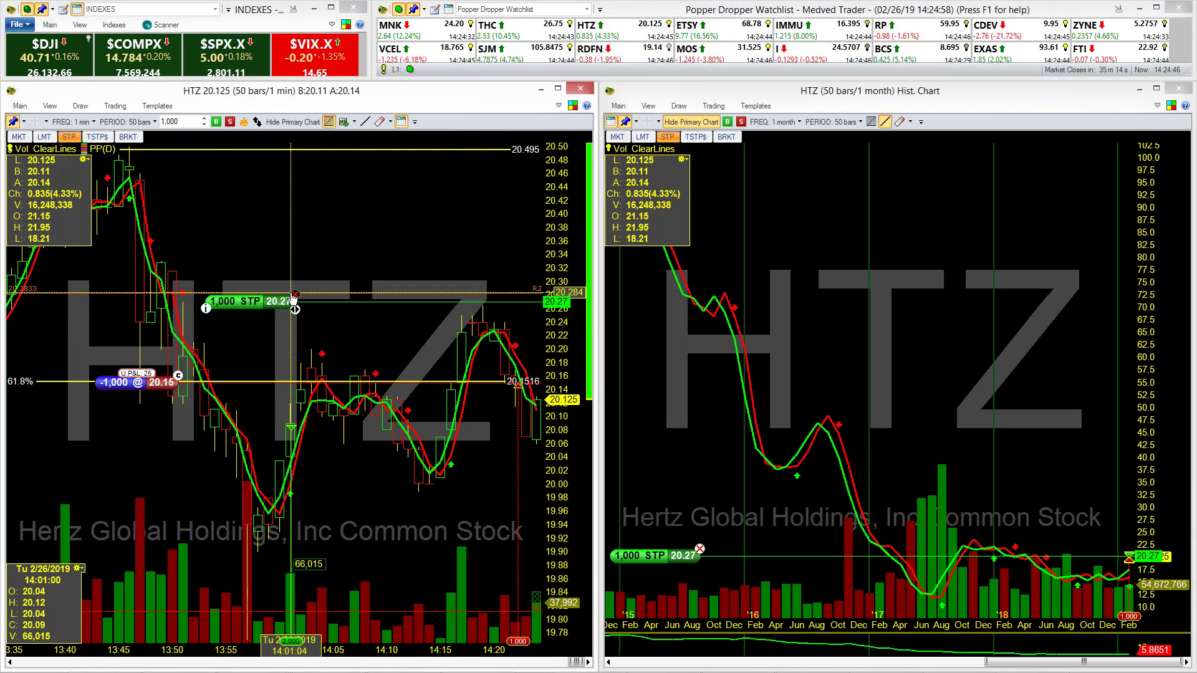
Step: Cancel the HTZ buy stop order and submit a 1,000-share bracket buy with a 19.88 profit target and a 20.28 stop
{"action": "left_click", "coordinate": [295, 294]}
{"action": "left_click", "coordinate": [129, 137]}
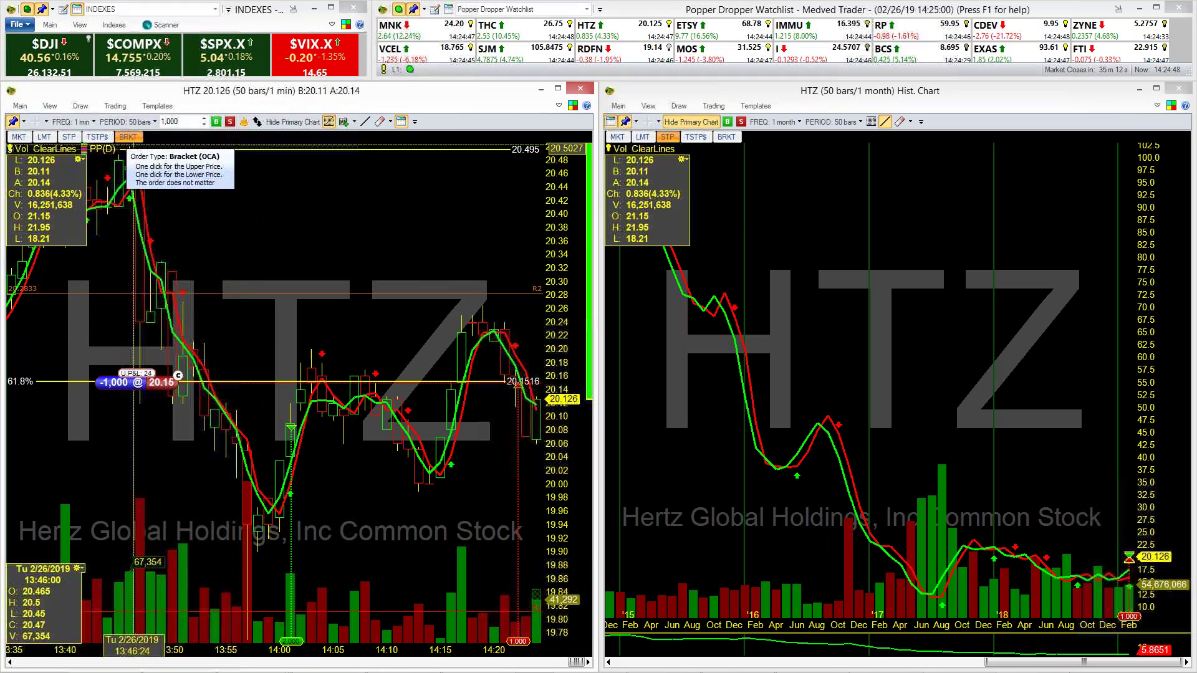
{"action": "left_click", "coordinate": [216, 122]}
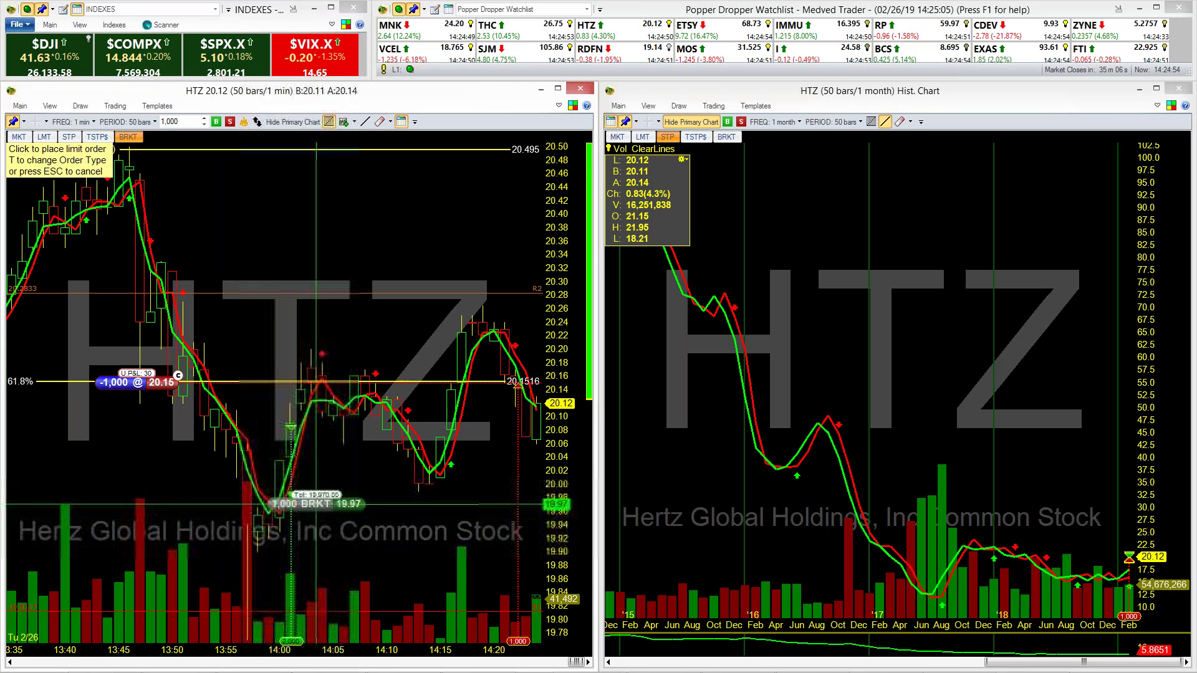
{"action": "left_click_drag", "start_coordinate": [310, 564], "coordinate": [315, 295]}
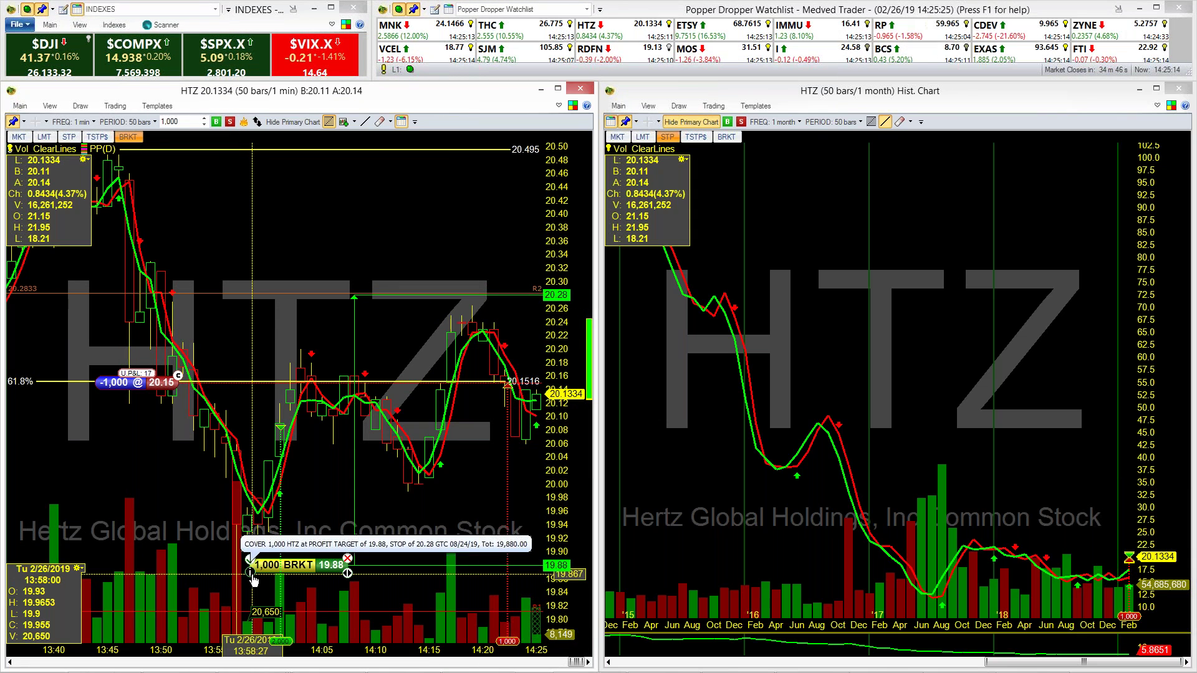
{"action": "left_click", "coordinate": [253, 566]}
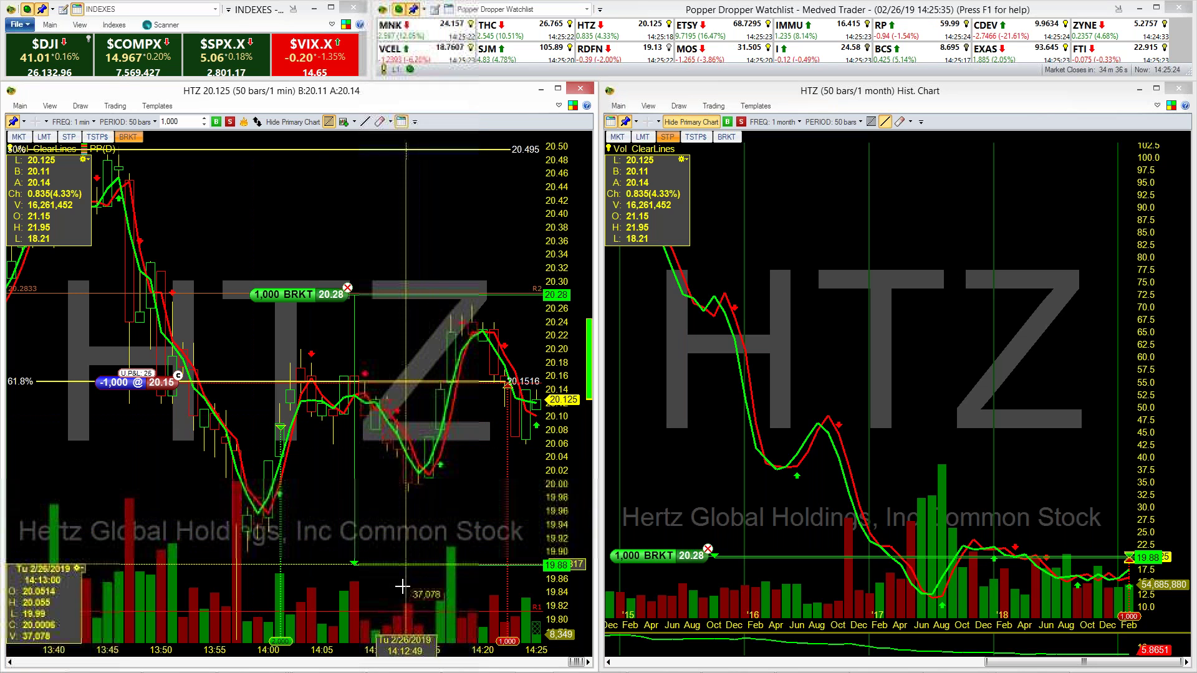
Step: Move the HTZ bracket's profit target to 19.89 and its stop to 20.29, and submit the modification
{"action": "left_click_drag", "start_coordinate": [408, 563], "coordinate": [409, 556]}
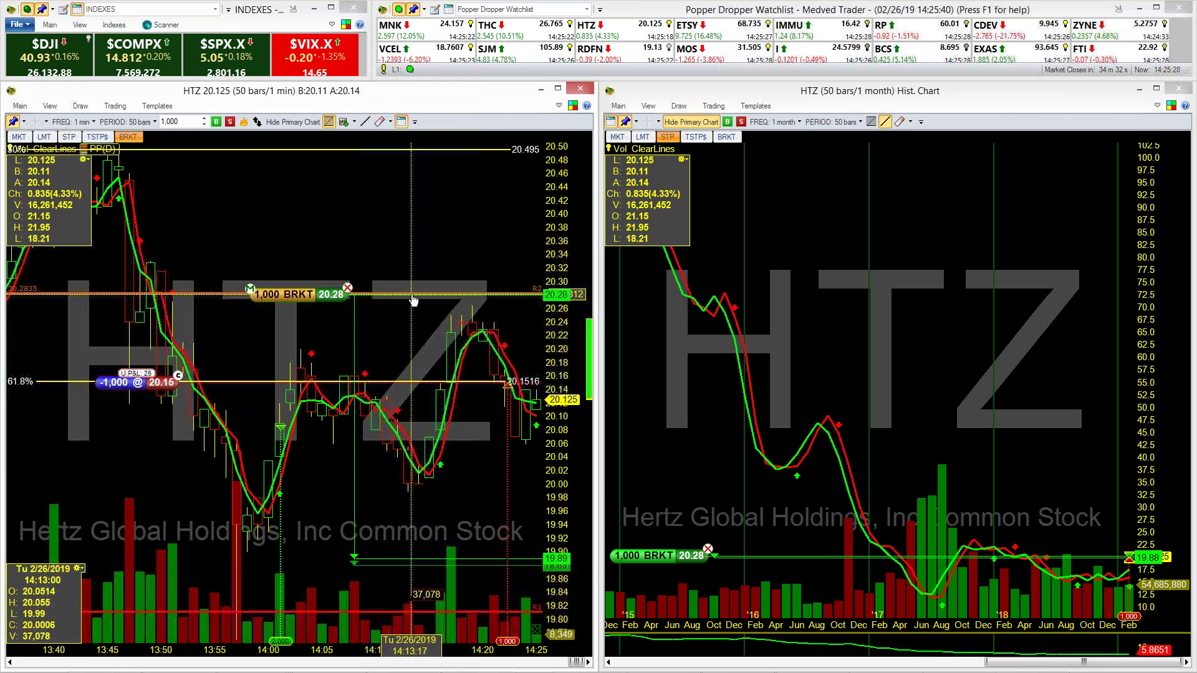
{"action": "left_click_drag", "start_coordinate": [413, 297], "coordinate": [413, 288]}
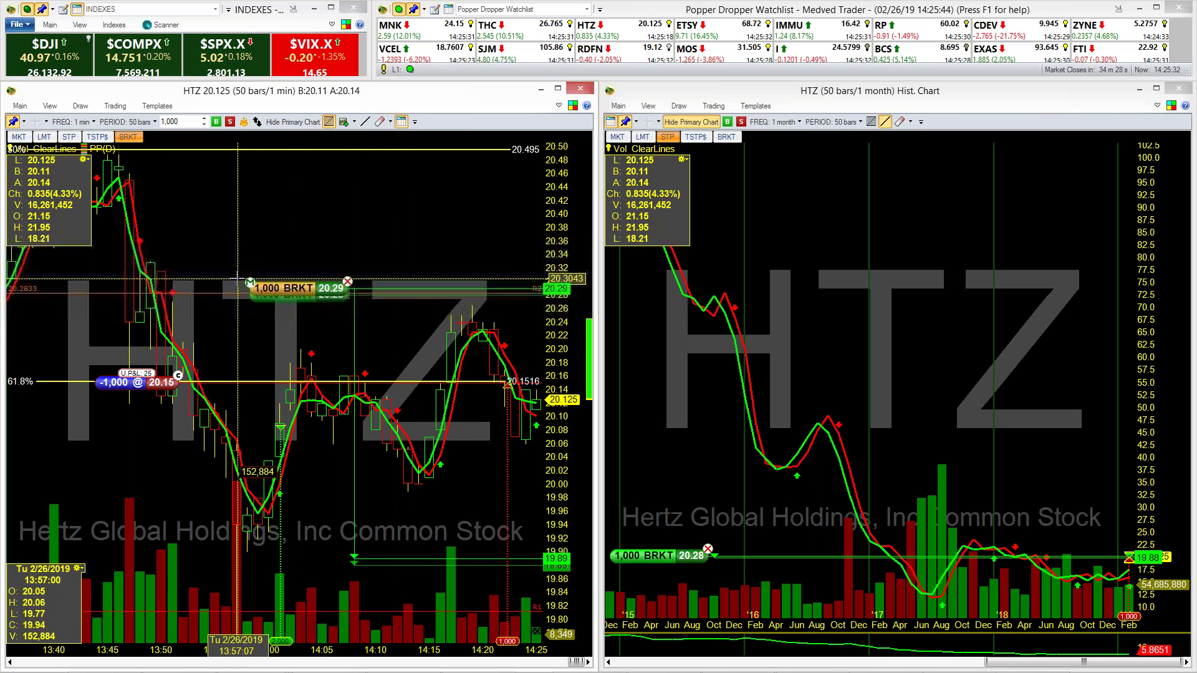
{"action": "left_click", "coordinate": [247, 286]}
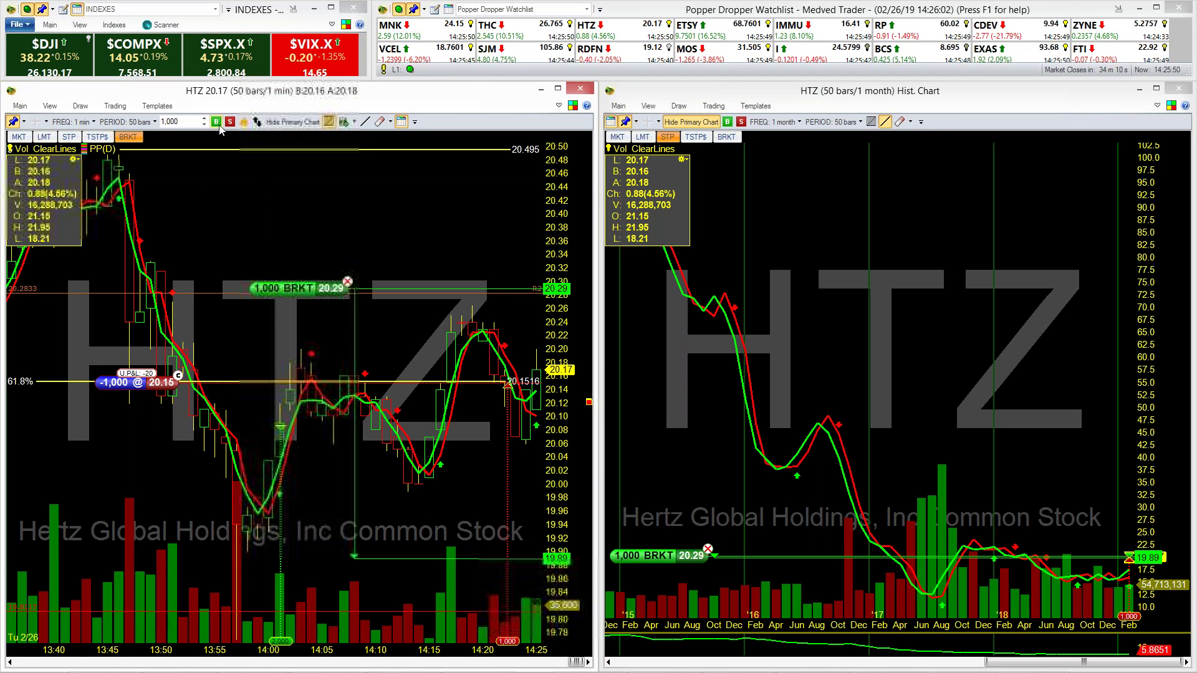
Step: Review the HTZ intraday chart's trading options, including the new order defaults and the Flatten and Reverse actions
{"action": "left_click", "coordinate": [116, 107]}
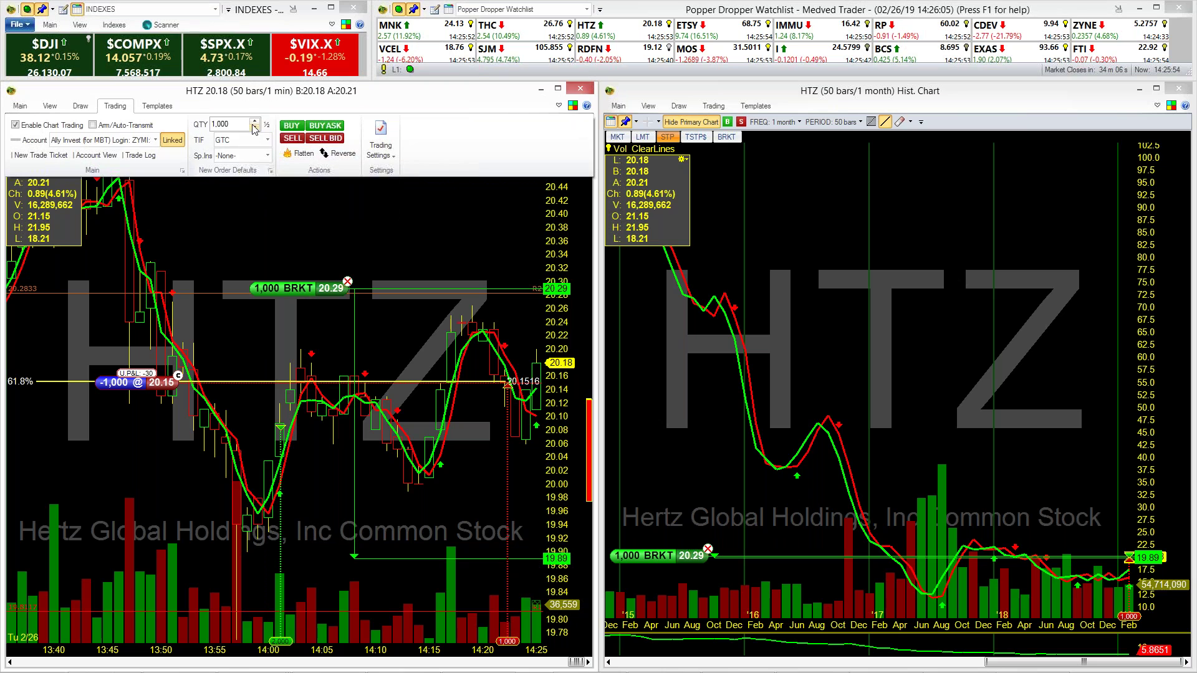
{"action": "right_click", "coordinate": [291, 153]}
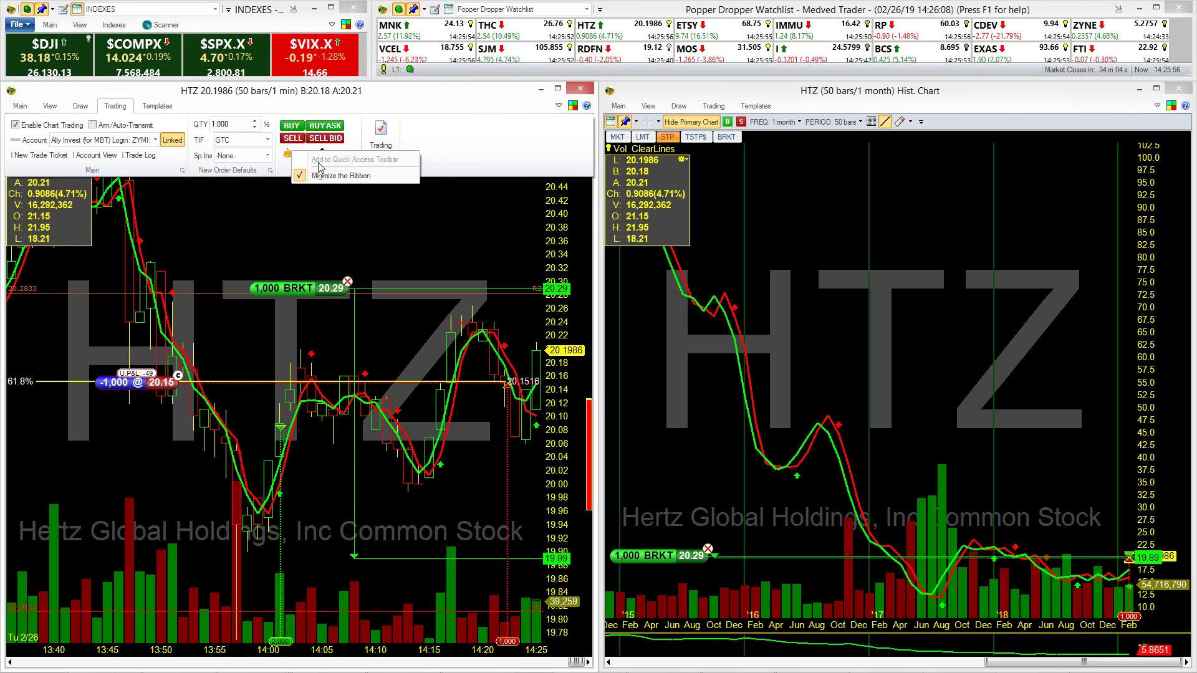
{"action": "left_click", "coordinate": [341, 176]}
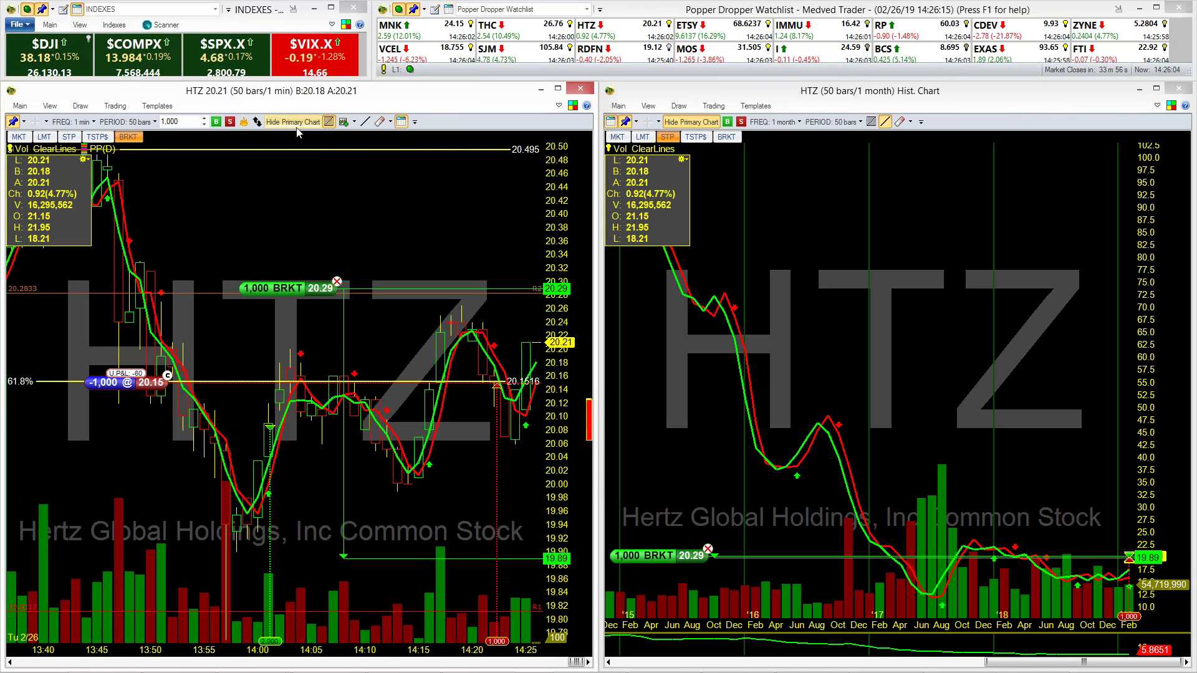
{"action": "left_click", "coordinate": [20, 105]}
{"action": "left_click", "coordinate": [115, 106]}
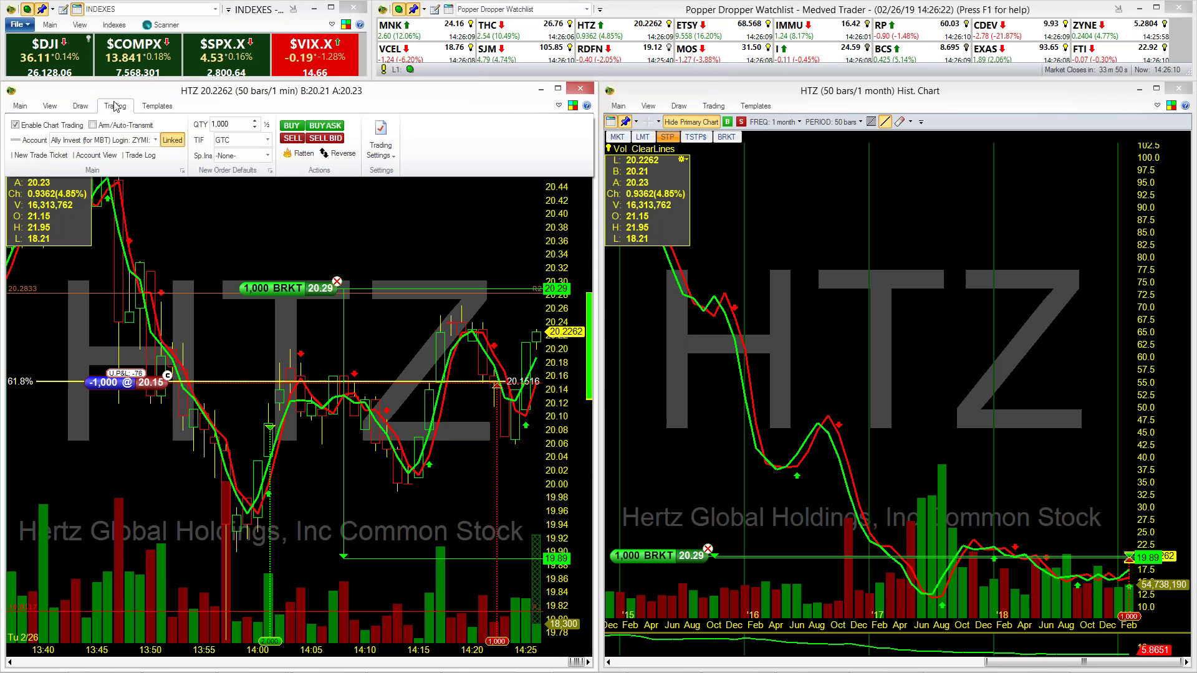
{"action": "left_click", "coordinate": [229, 113]}
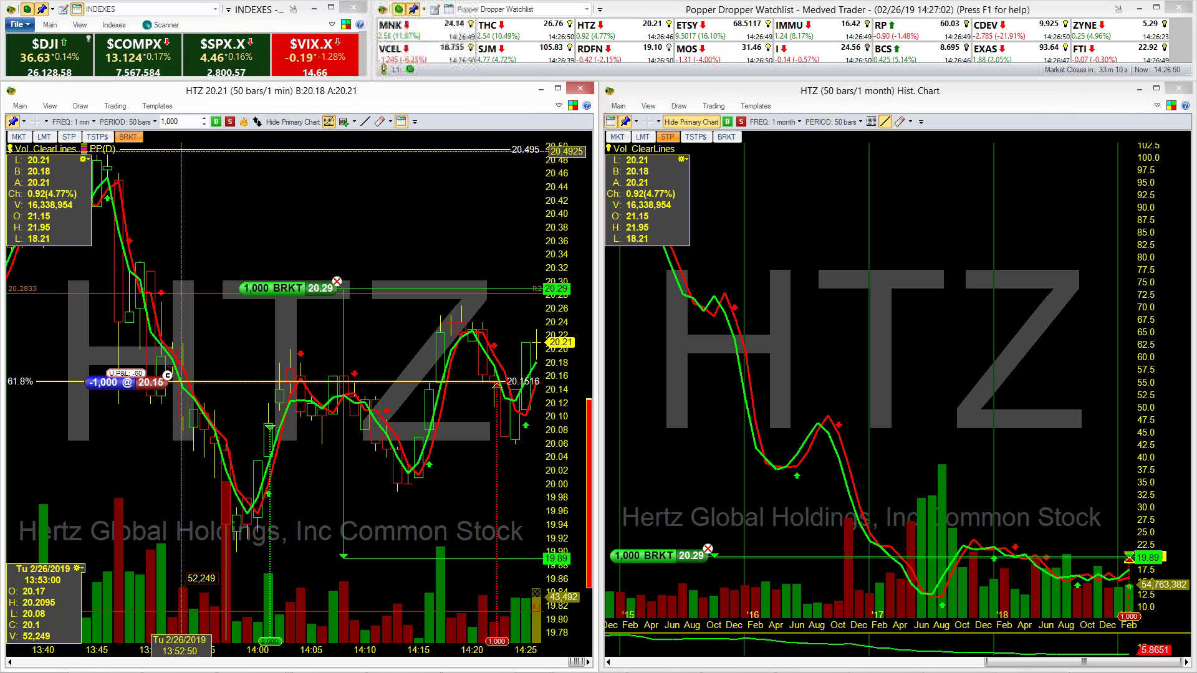
Step: Load the layout file Clear Lines for Swing or Position Trading.layout from the Medved Trader folder
{"action": "left_click", "coordinate": [27, 25]}
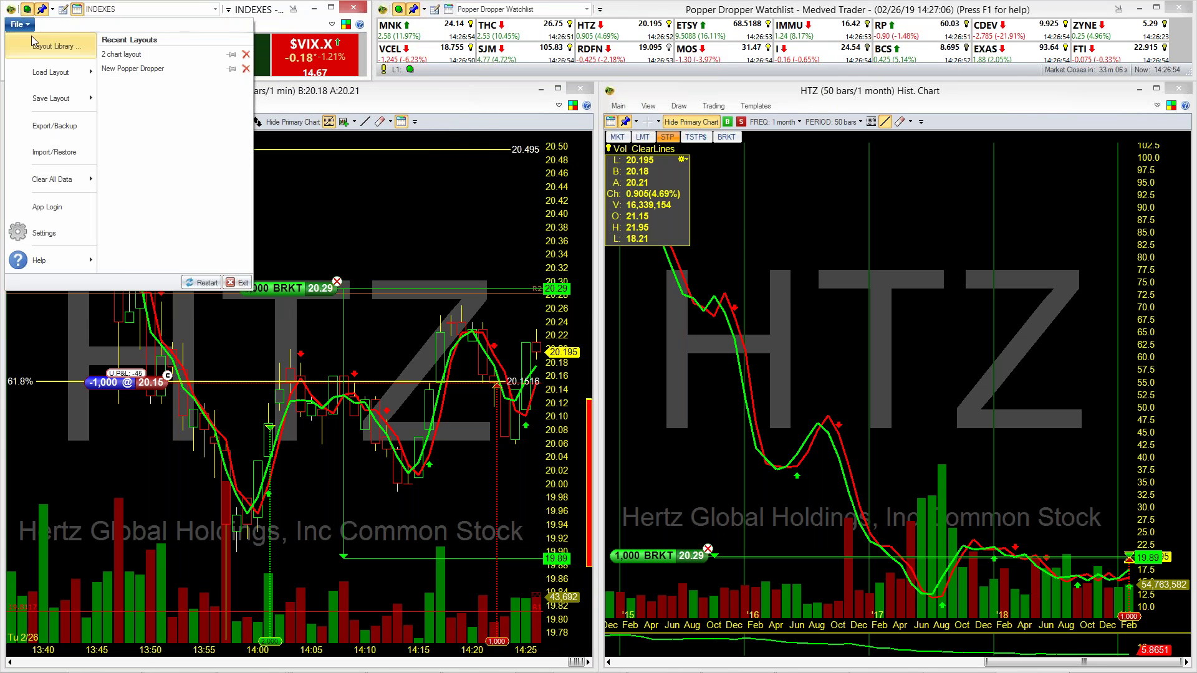
{"action": "mouse_move", "coordinate": [31, 69]}
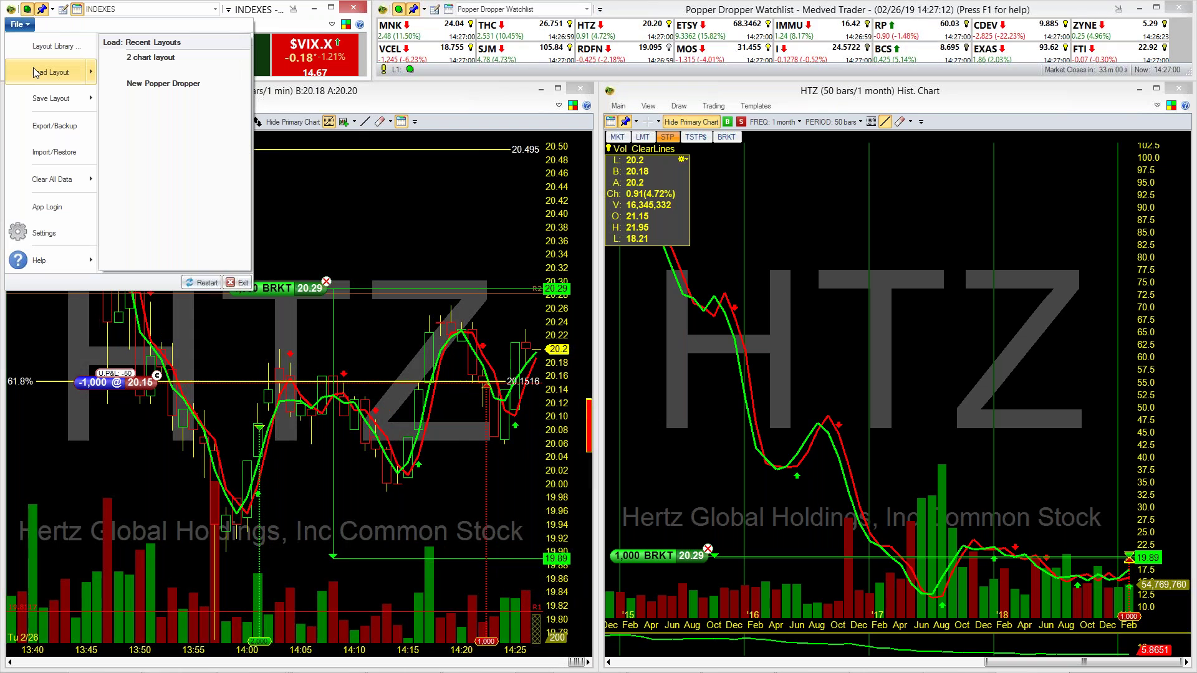
{"action": "left_click", "coordinate": [150, 57]}
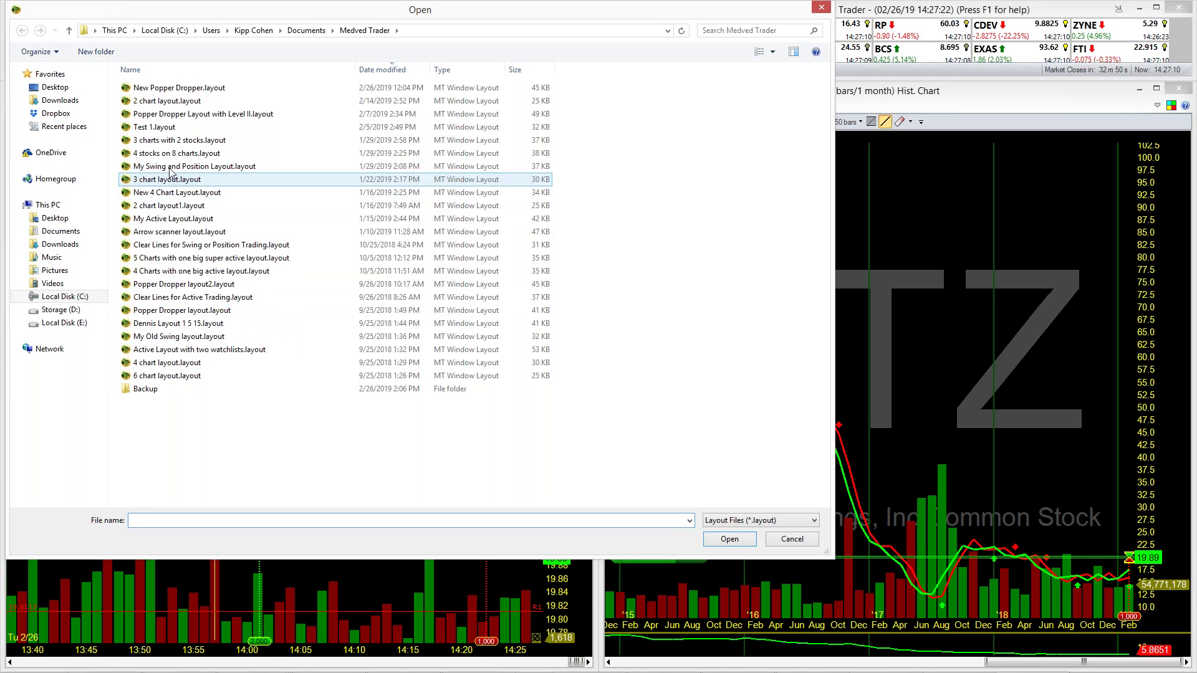
{"action": "left_click", "coordinate": [182, 249]}
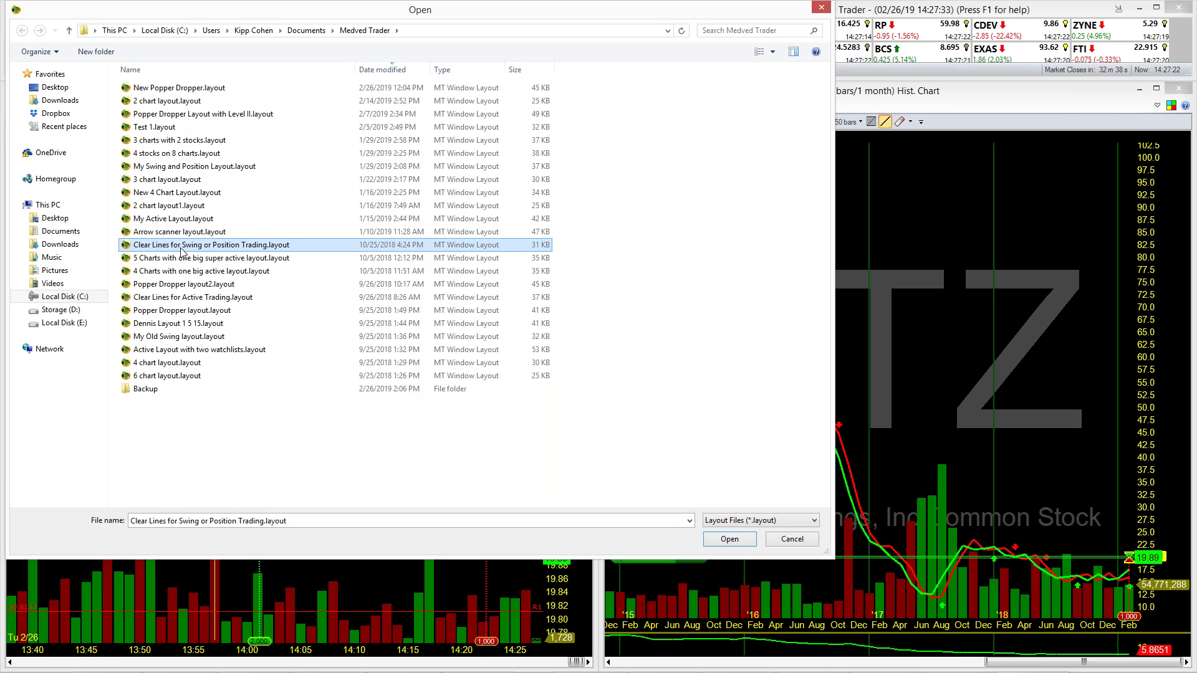
{"action": "left_click", "coordinate": [740, 541]}
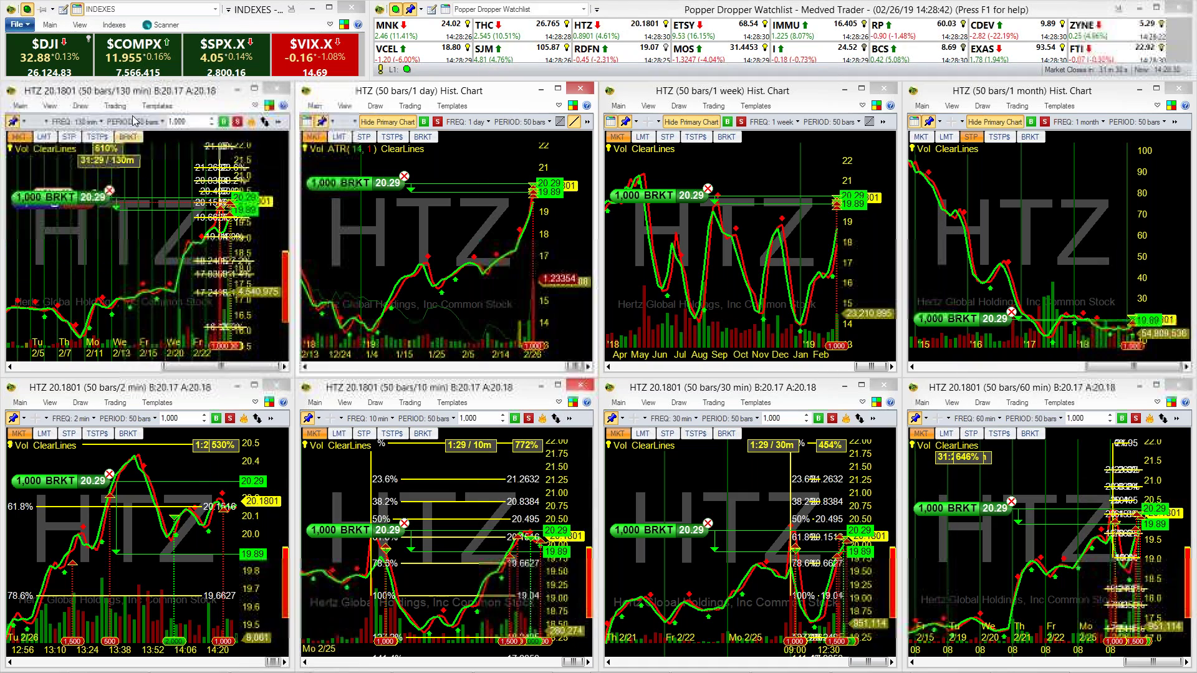
Step: Save the current eight-chart arrangement under the recent layout name 2 chart layout
{"action": "left_click", "coordinate": [31, 27]}
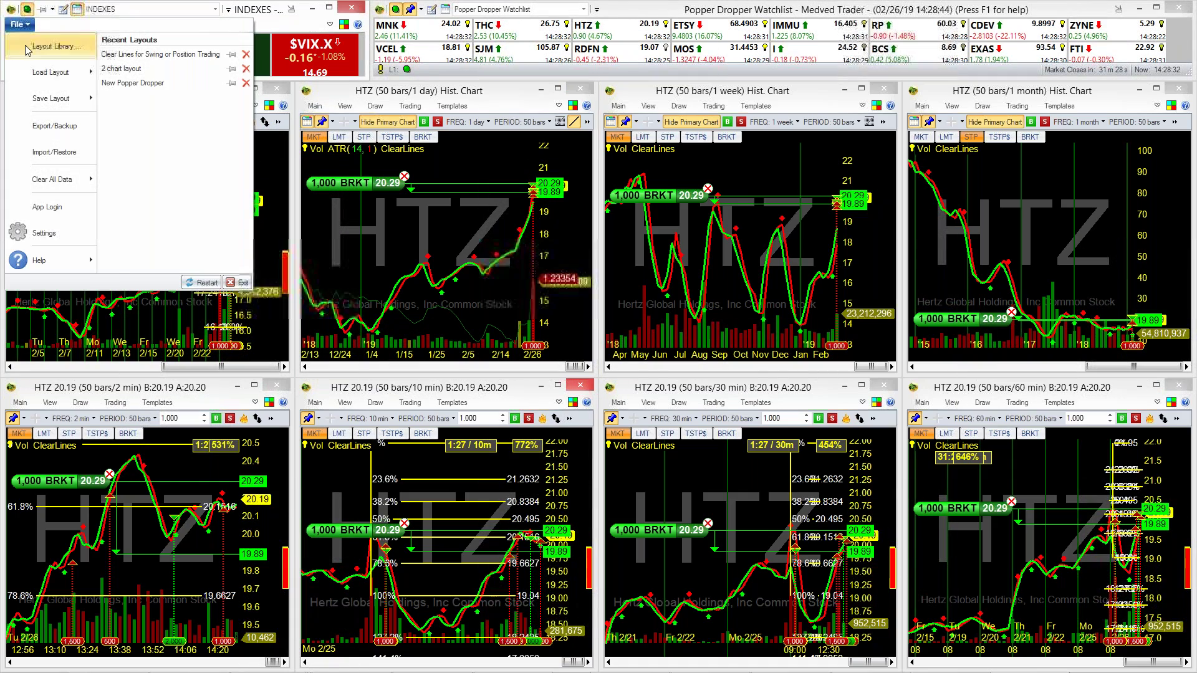
{"action": "left_click", "coordinate": [18, 97]}
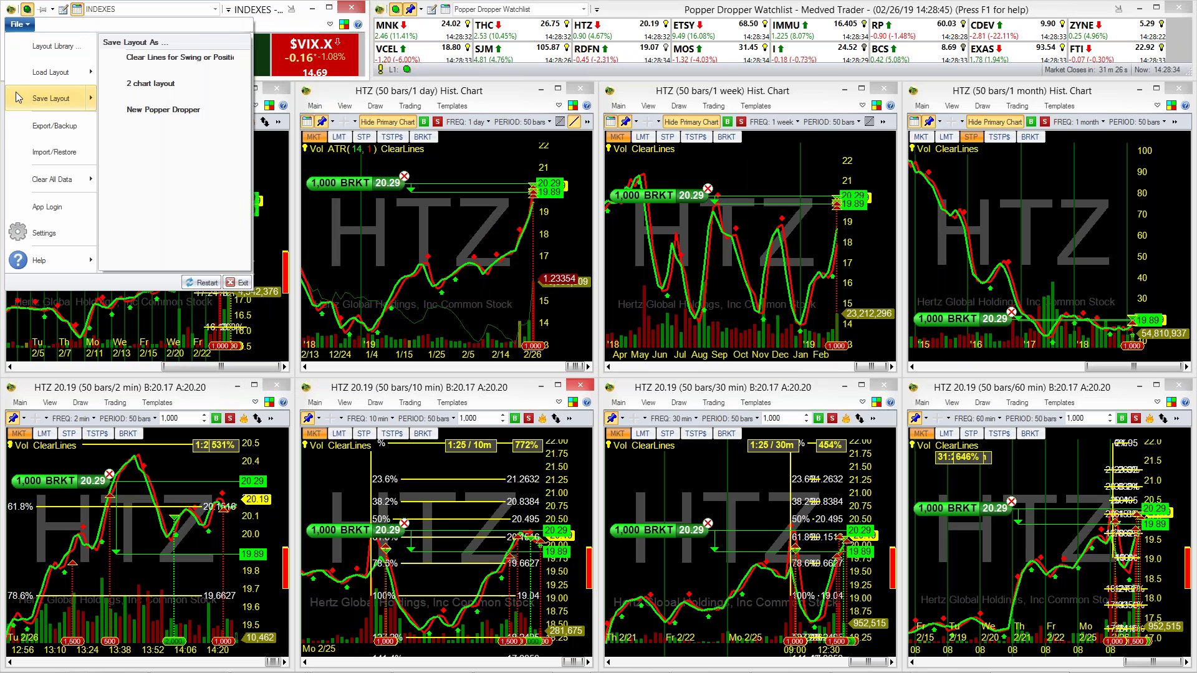
{"action": "left_click", "coordinate": [155, 94]}
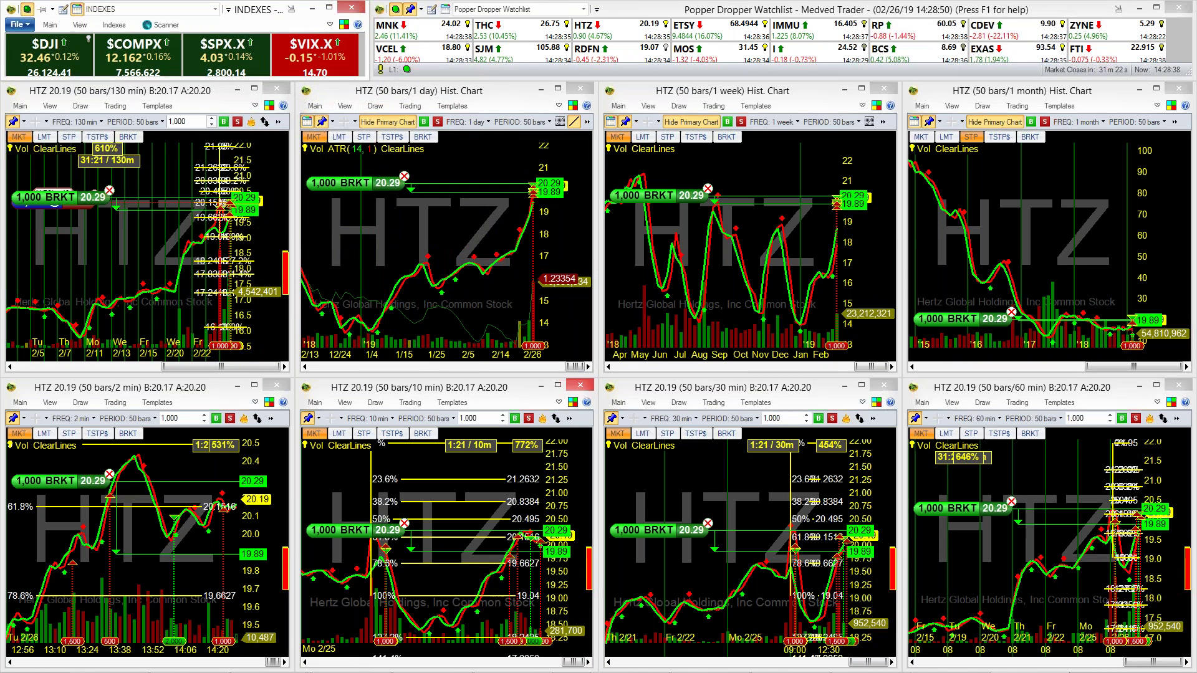
Step: Load the recent 2 chart layout, and switch back to the Clear Lines for Swing or Position Trading layout
{"action": "left_click", "coordinate": [17, 24]}
{"action": "left_click", "coordinate": [19, 73]}
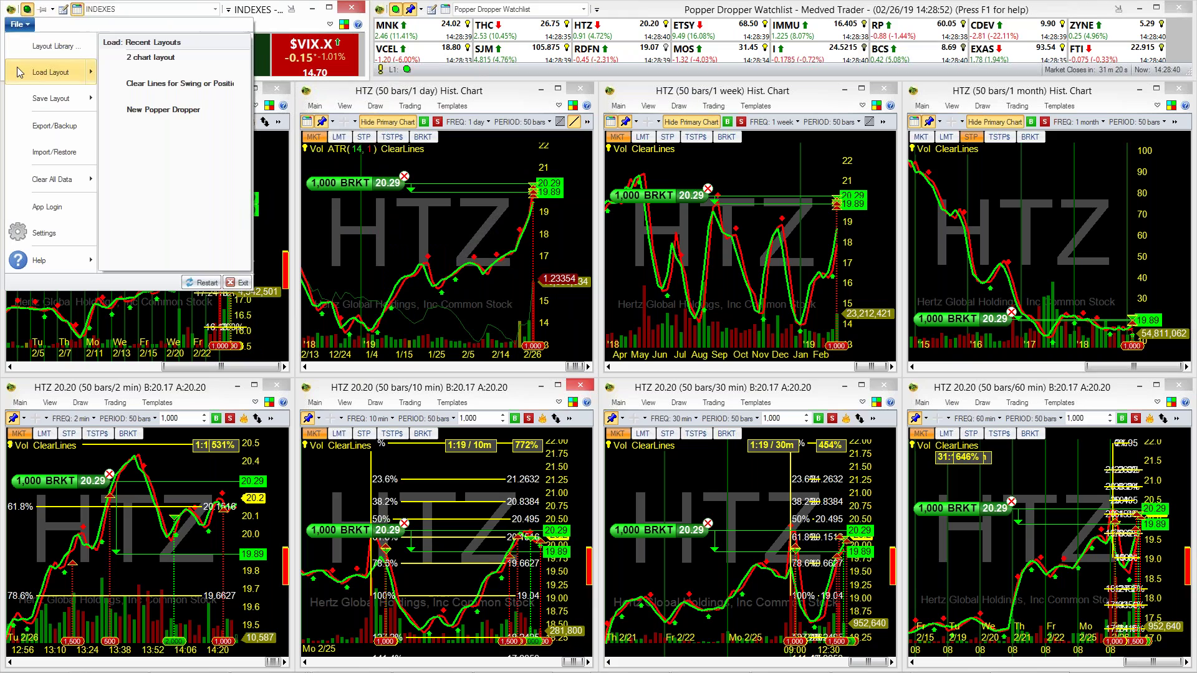
{"action": "left_click", "coordinate": [111, 68]}
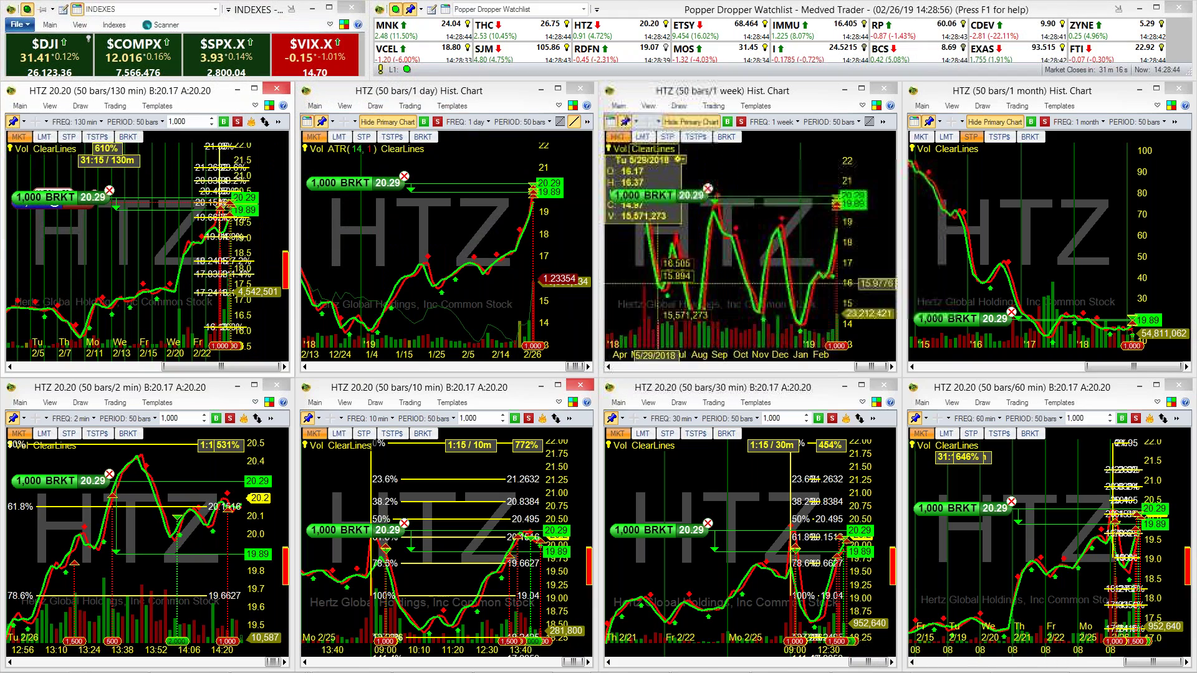
{"action": "left_click", "coordinate": [17, 25]}
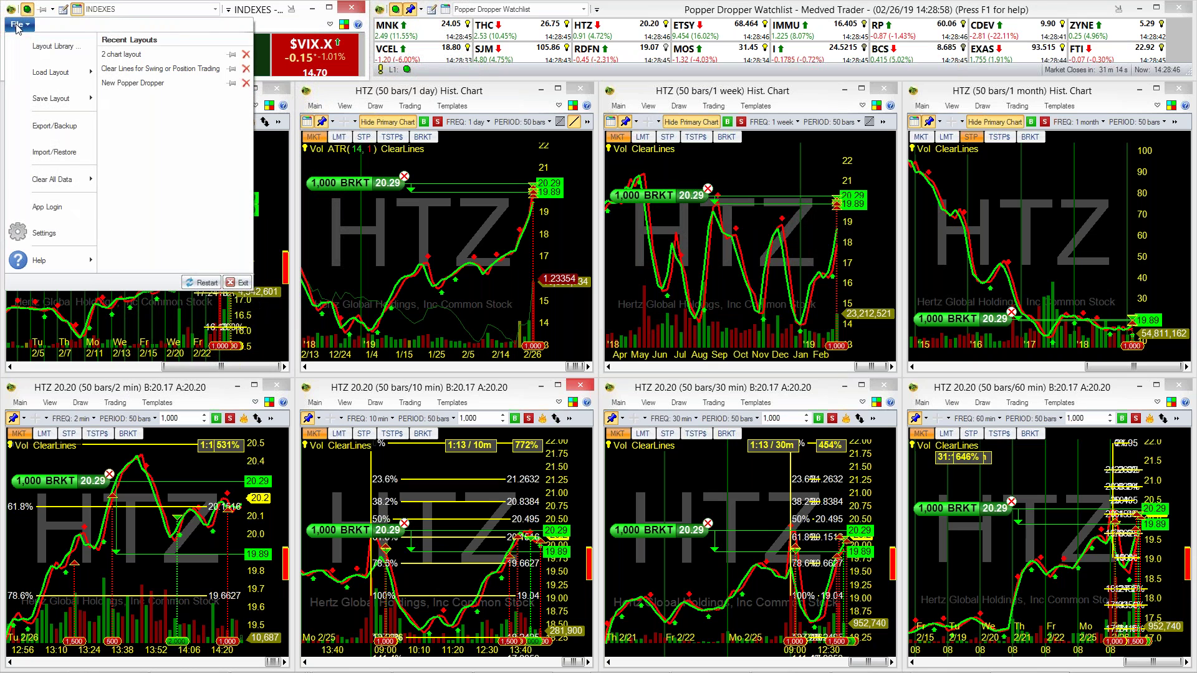
{"action": "mouse_move", "coordinate": [47, 73]}
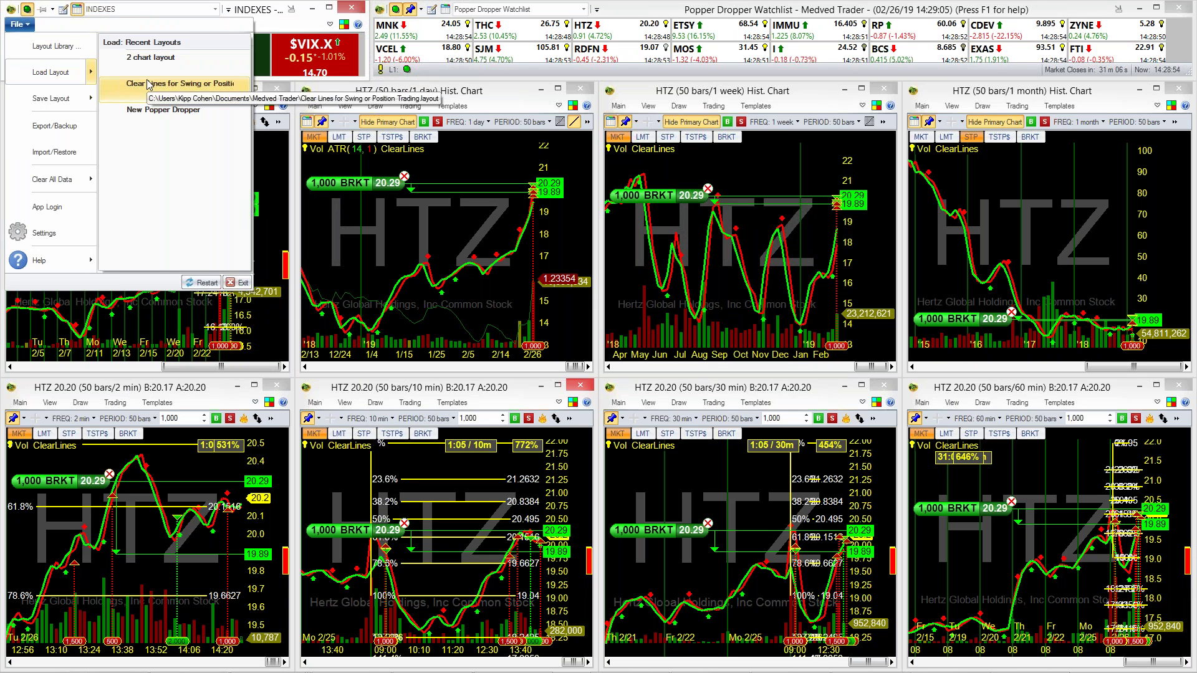
{"action": "left_click", "coordinate": [148, 83]}
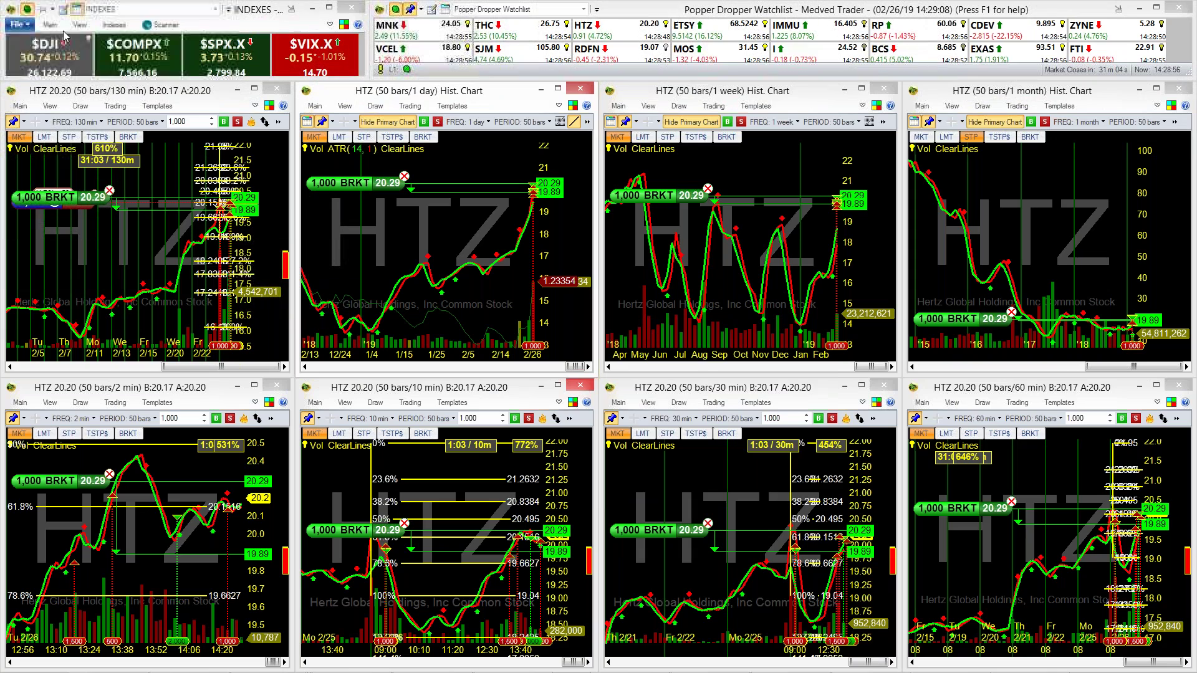
Step: Return to the 2 chart layout from the recently used layouts
{"action": "left_click", "coordinate": [23, 25]}
{"action": "mouse_move", "coordinate": [62, 72]}
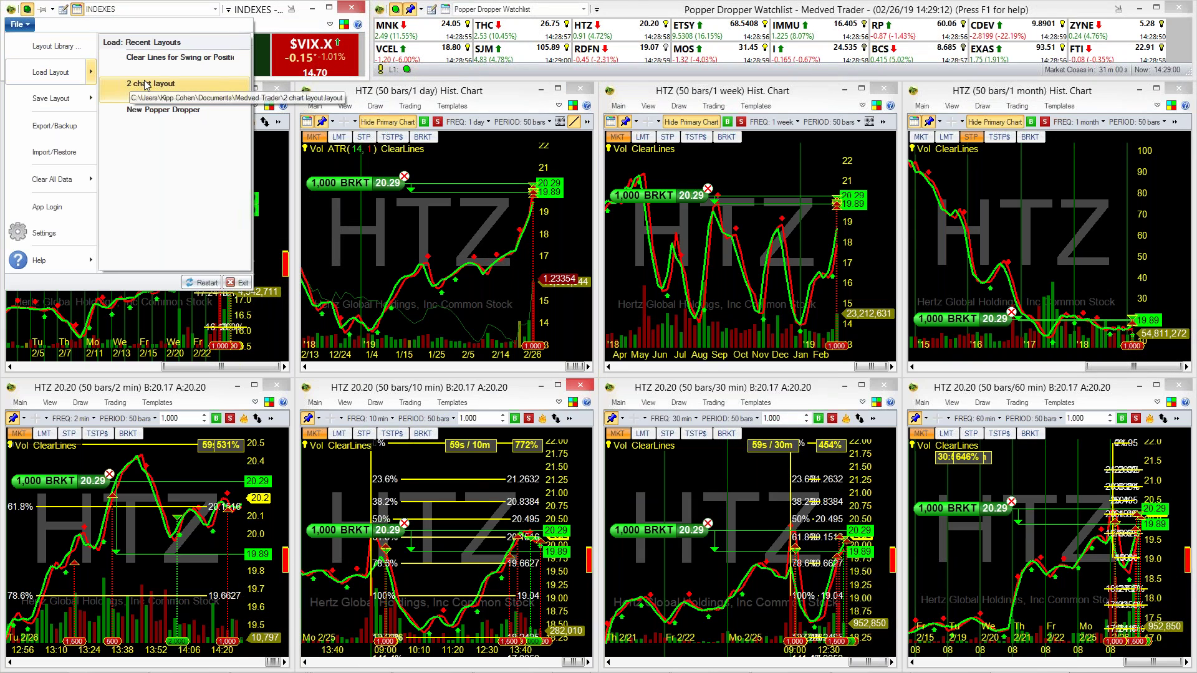
{"action": "key", "text": "Escape"}
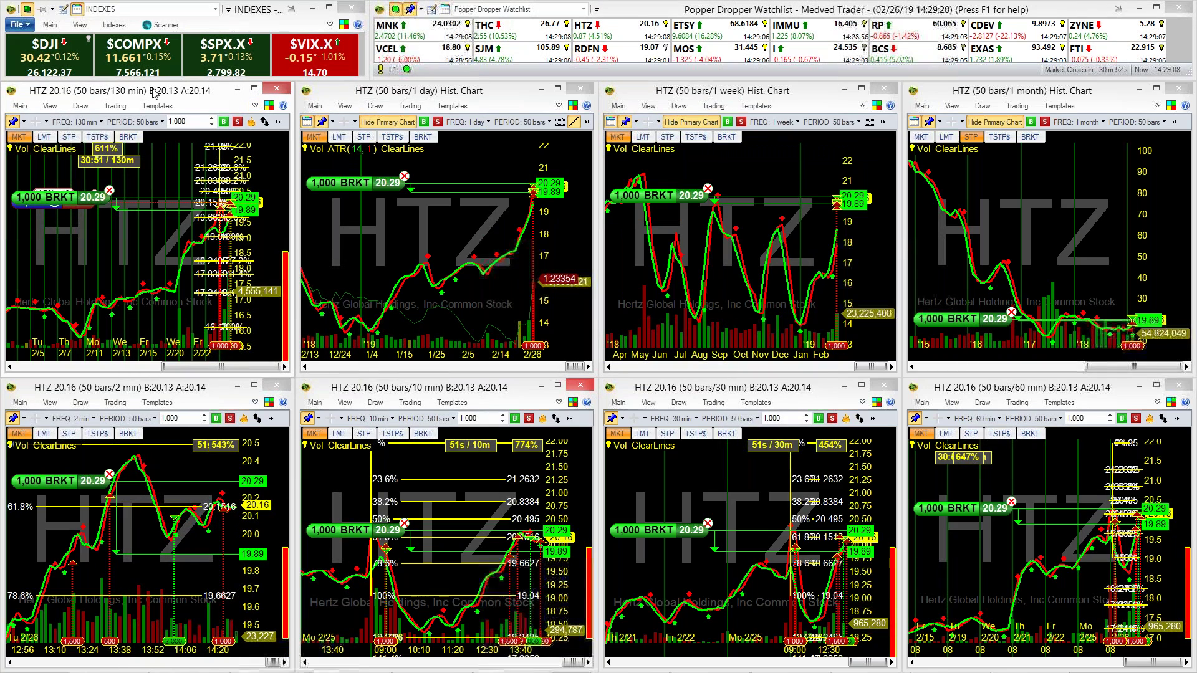
Step: Load the layout file Test 1.layout from the Medved Trader folder
{"action": "left_click", "coordinate": [17, 24]}
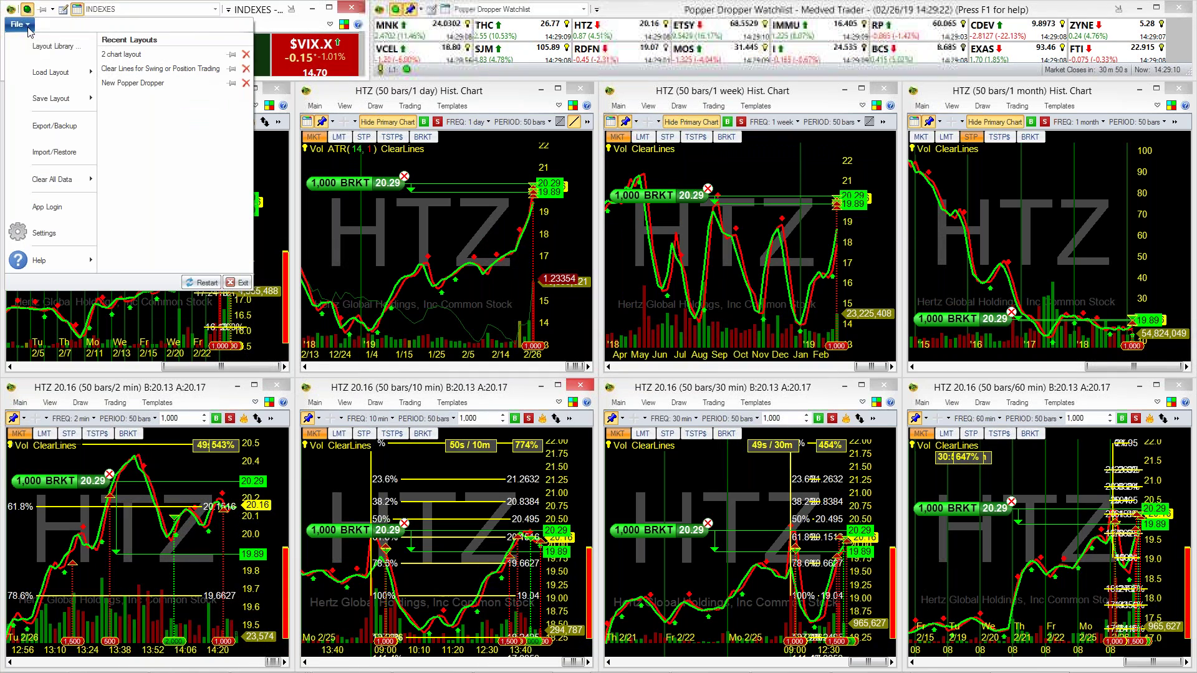
{"action": "left_click", "coordinate": [31, 73]}
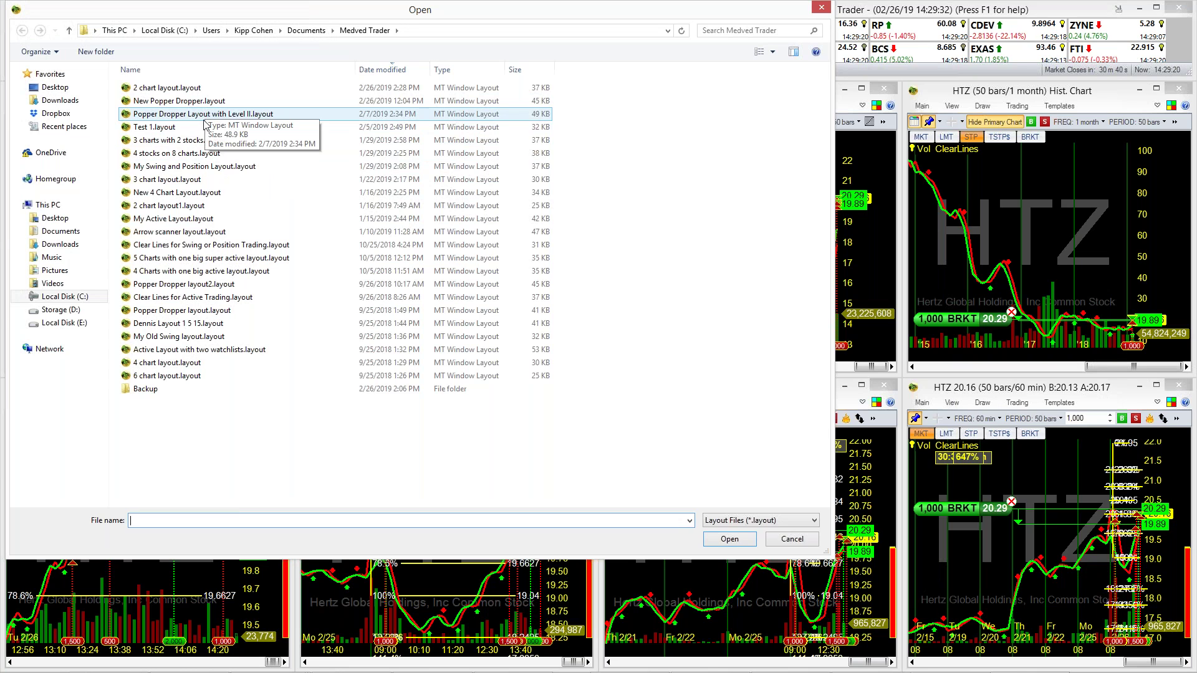
{"action": "left_click", "coordinate": [194, 129]}
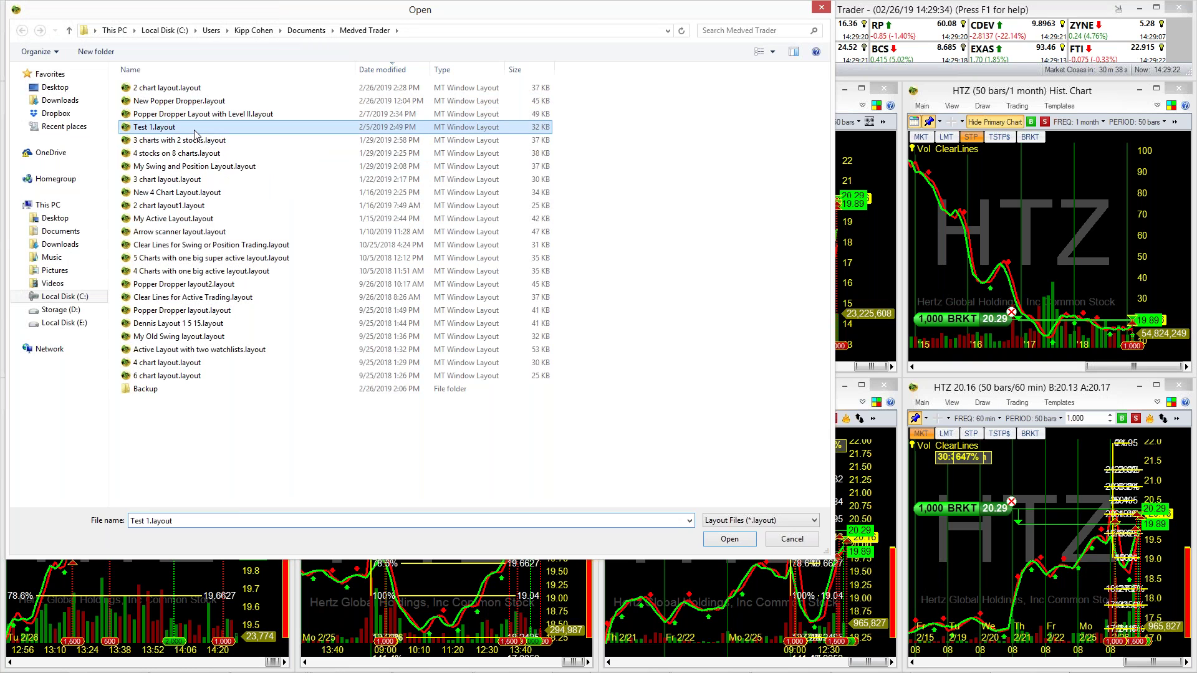
{"action": "double_click", "coordinate": [195, 132]}
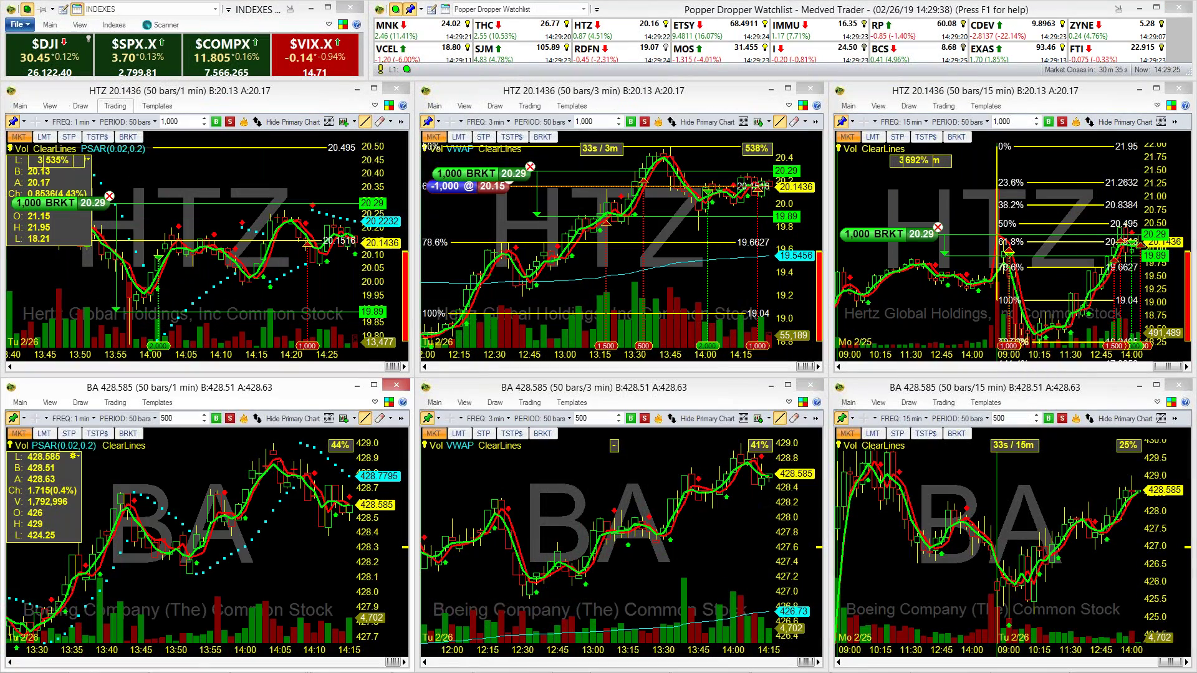
Step: Replace the current arrangement with the saved 3 chart layout from the layout library
{"action": "left_click", "coordinate": [19, 25]}
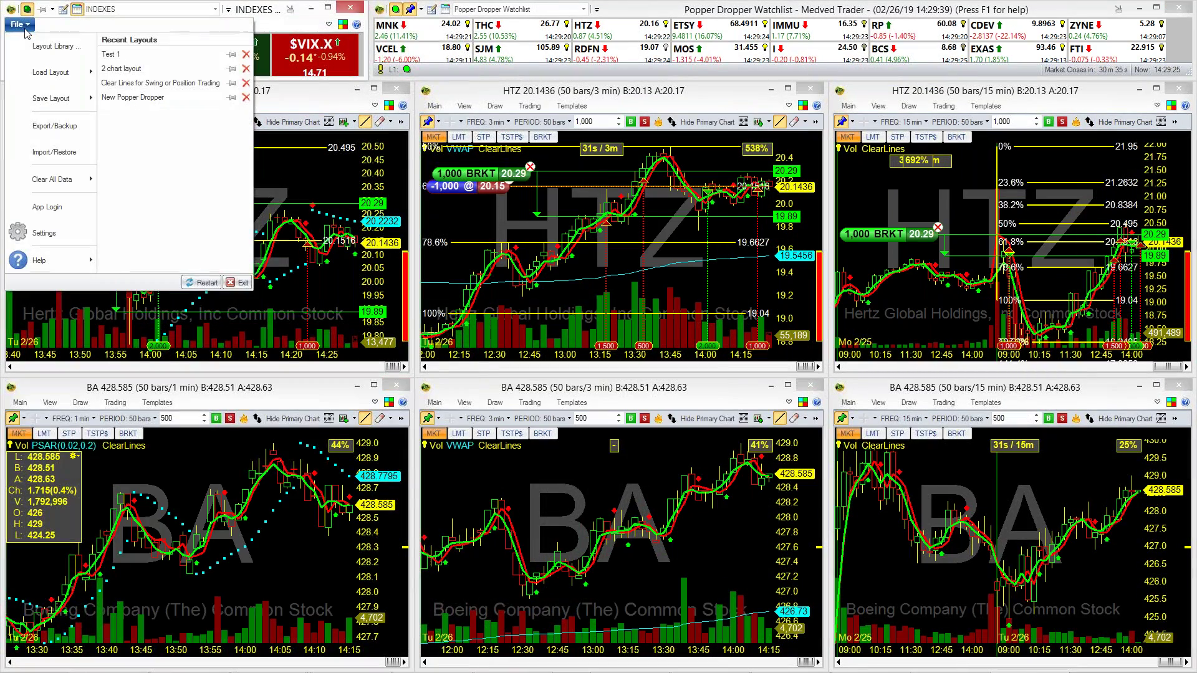
{"action": "left_click", "coordinate": [37, 47]}
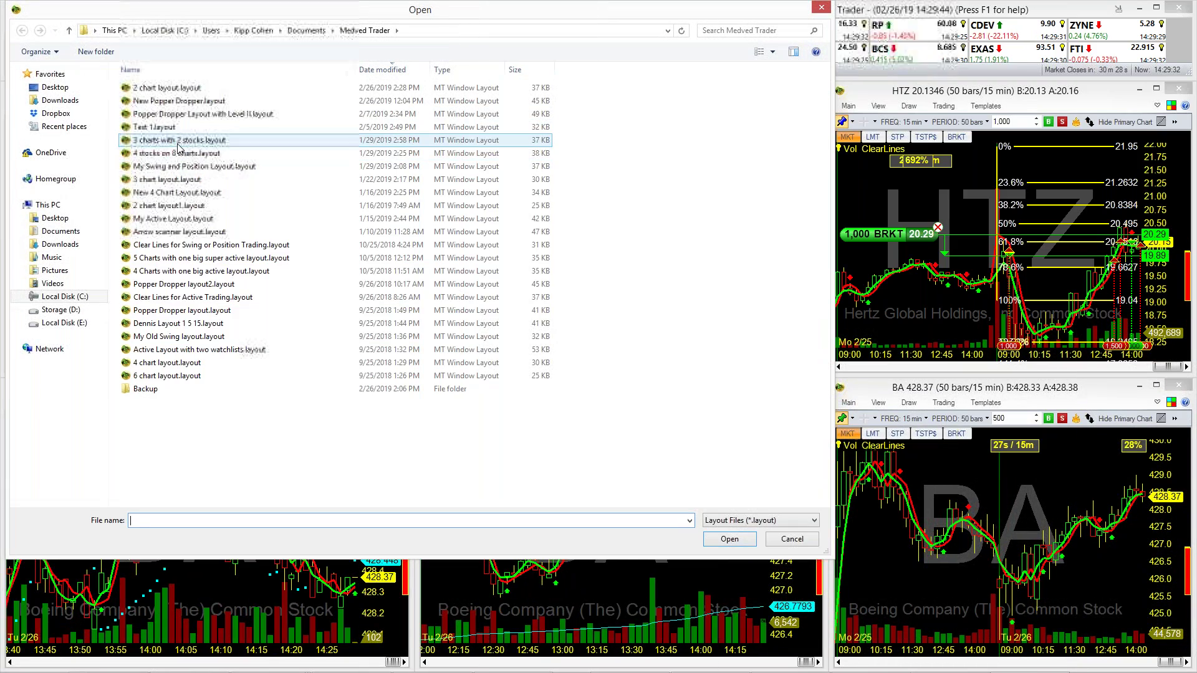
{"action": "double_click", "coordinate": [167, 180]}
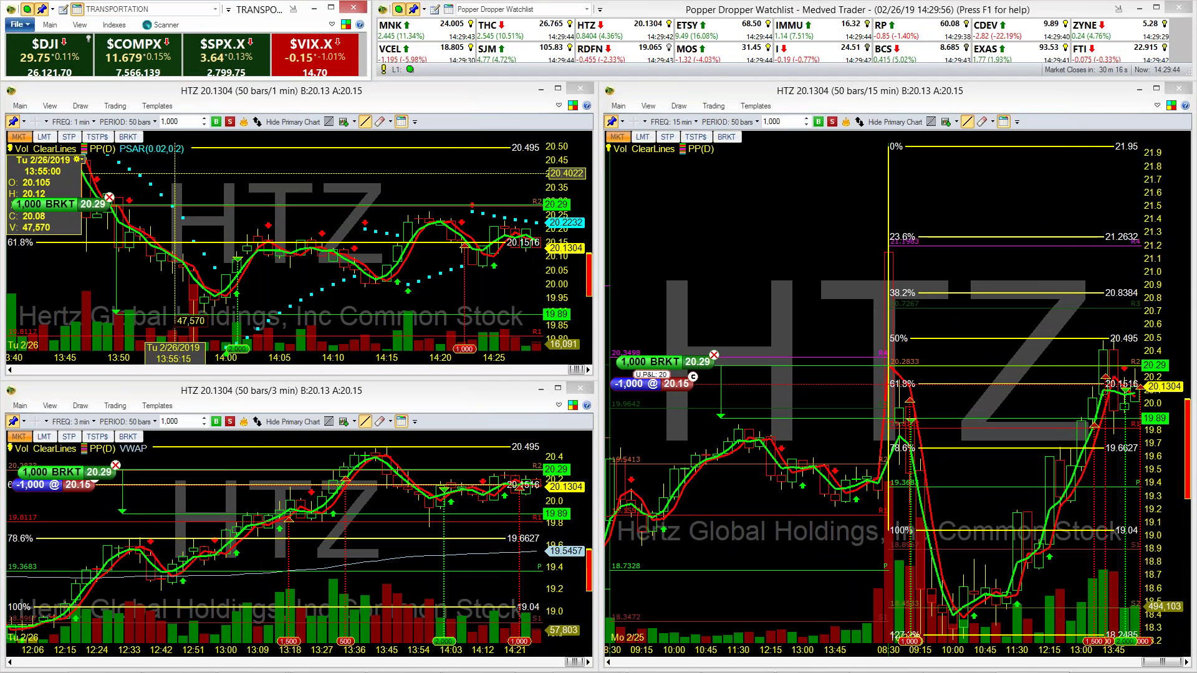
Step: Close the HTZ 1 min and 3 min charts and move the 15 min chart into their place
{"action": "left_click", "coordinate": [578, 90]}
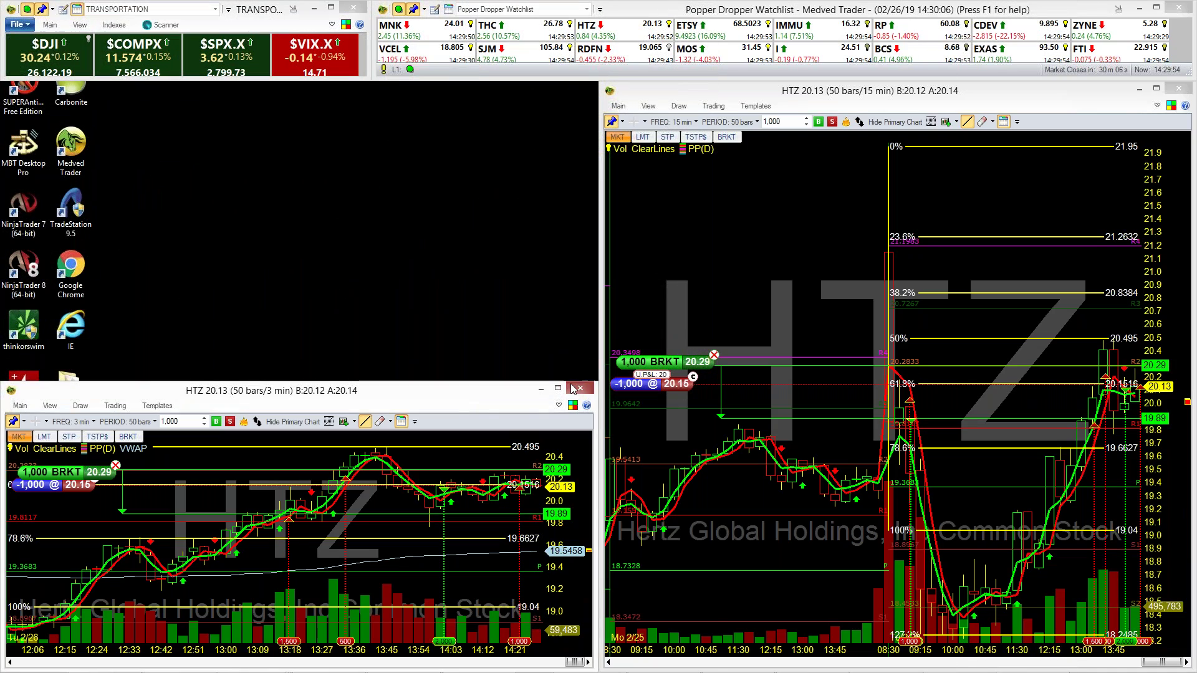
{"action": "left_click", "coordinate": [579, 388]}
{"action": "left_click_drag", "start_coordinate": [797, 95], "coordinate": [313, 105]}
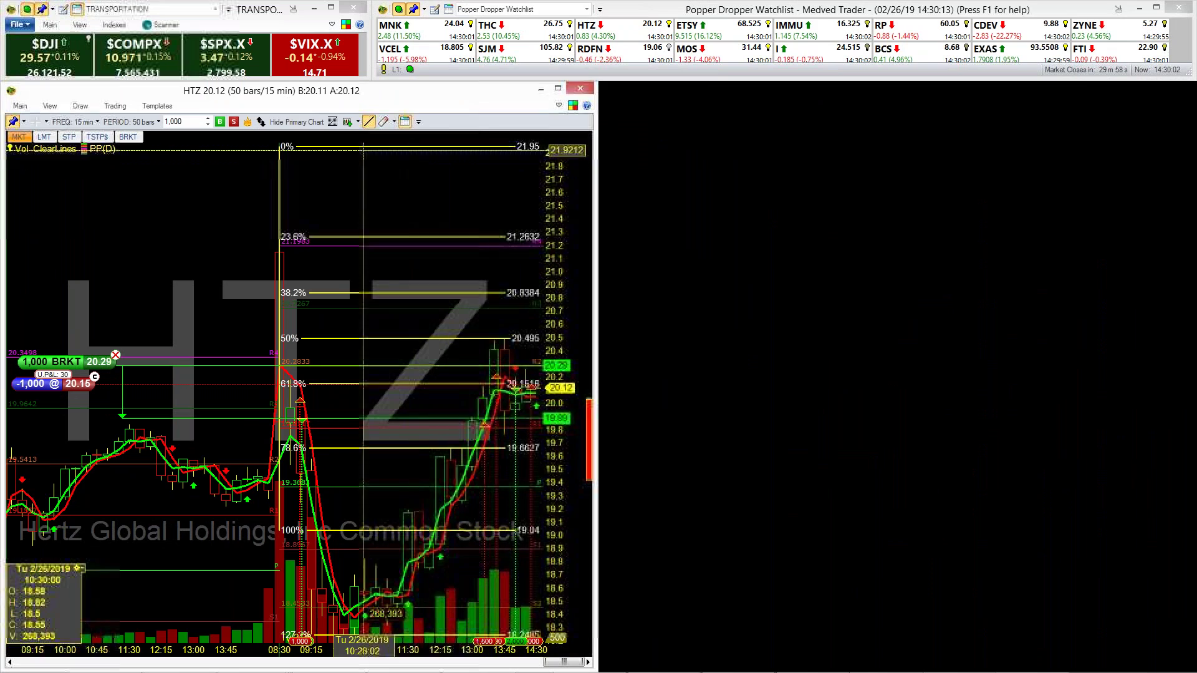
Step: Hide the primary chart on the 15-minute HTZ chart and open an HTZ historical chart sized to fill the empty area beside it
{"action": "left_click", "coordinate": [318, 122]}
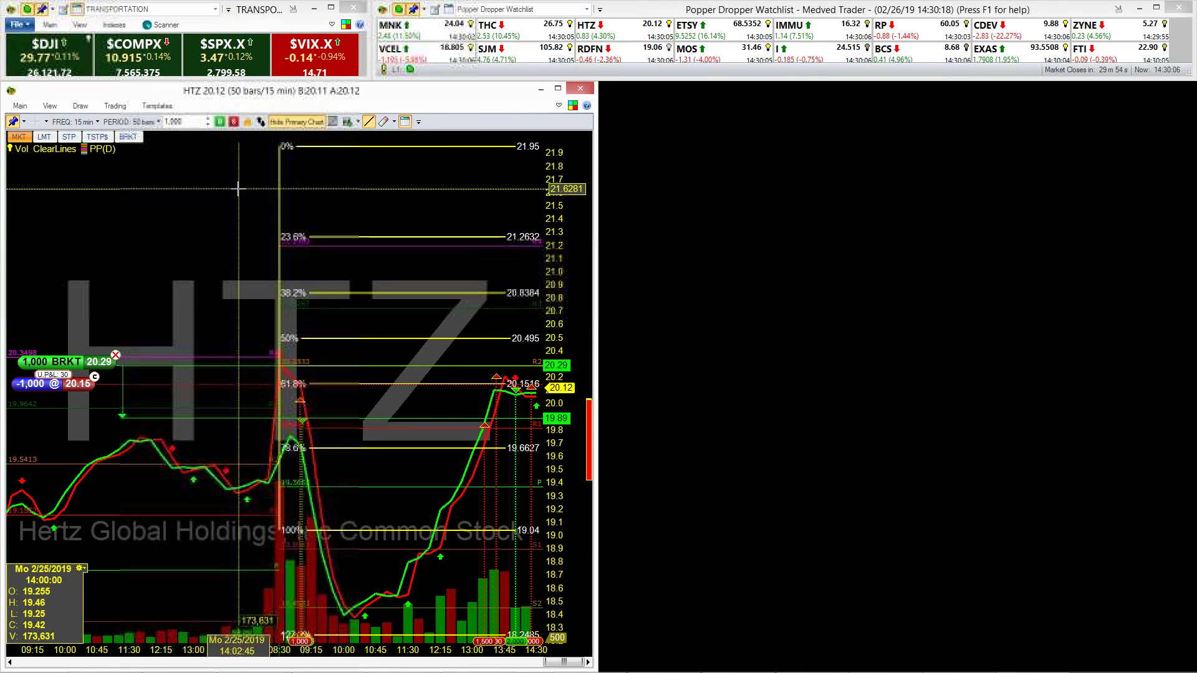
{"action": "right_click", "coordinate": [212, 165]}
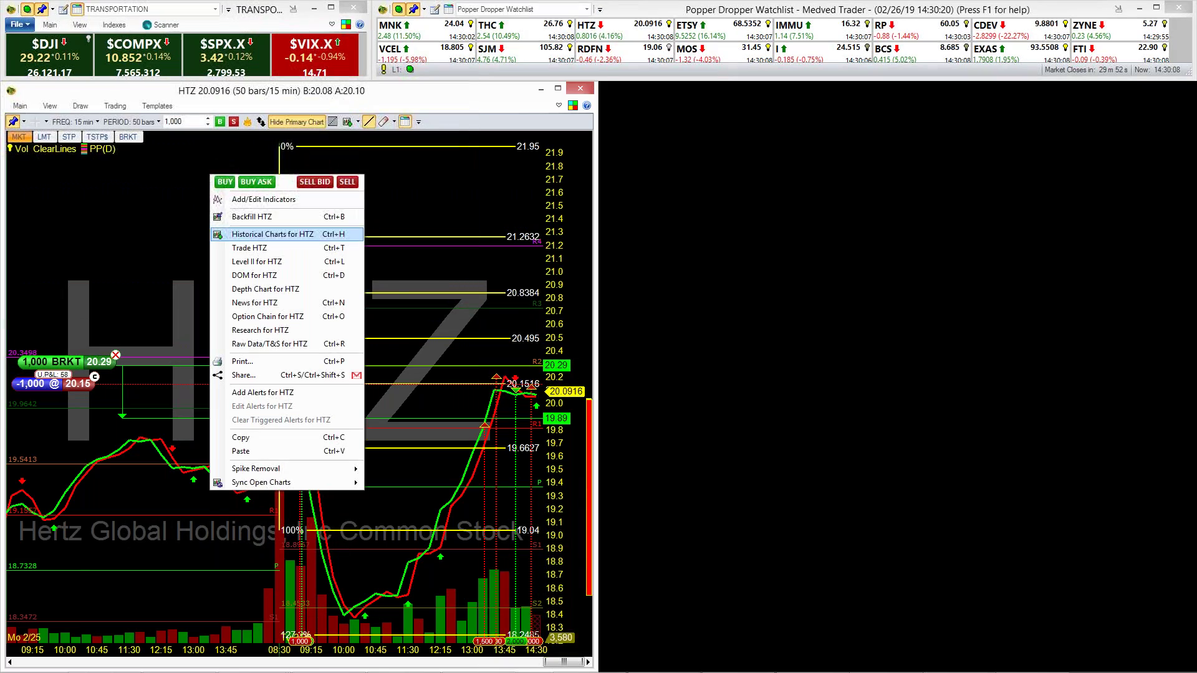
{"action": "left_click", "coordinate": [268, 236]}
{"action": "mouse_move", "coordinate": [427, 17]}
{"action": "left_mouse_down"}
{"action": "mouse_move", "coordinate": [662, 113]}
{"action": "mouse_move", "coordinate": [728, 96]}
{"action": "left_mouse_up"}
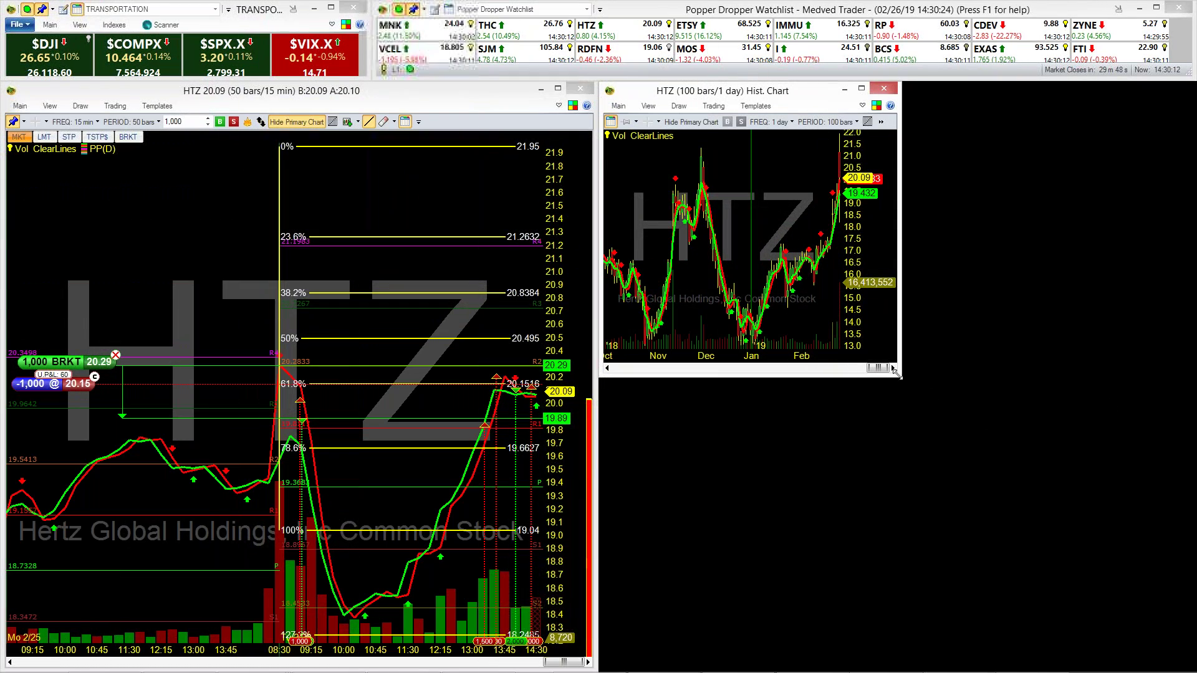
{"action": "left_click_drag", "start_coordinate": [960, 424], "coordinate": [1192, 671]}
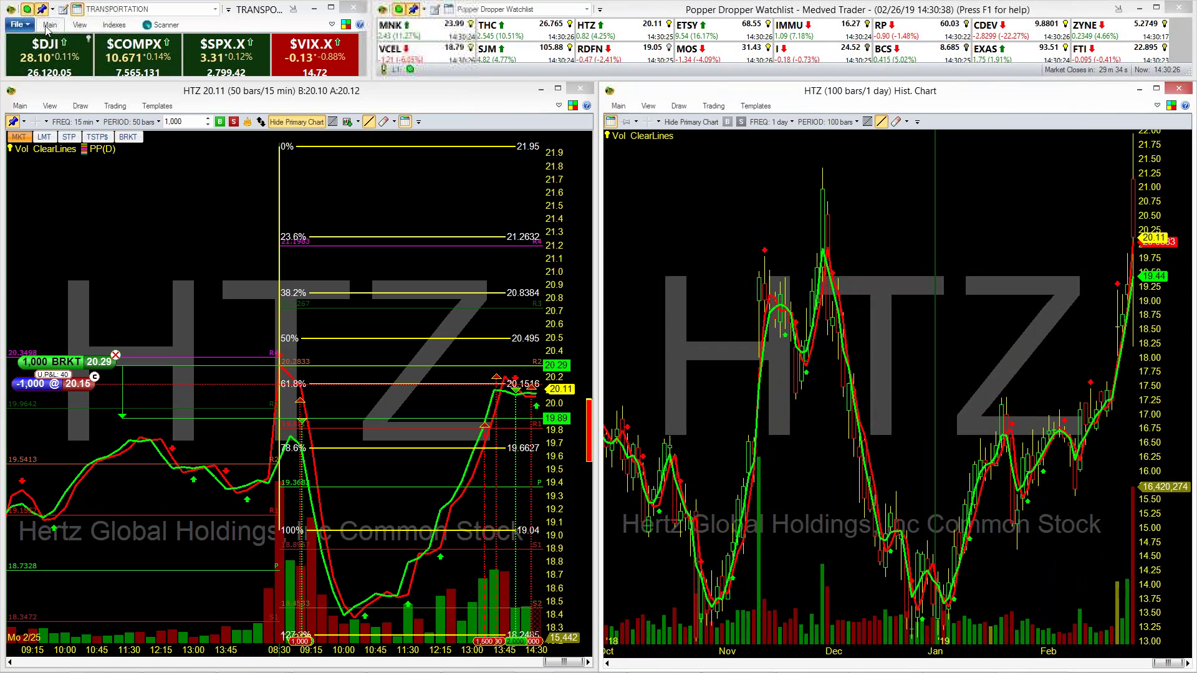
{"action": "left_click", "coordinate": [17, 24]}
{"action": "left_click", "coordinate": [30, 75]}
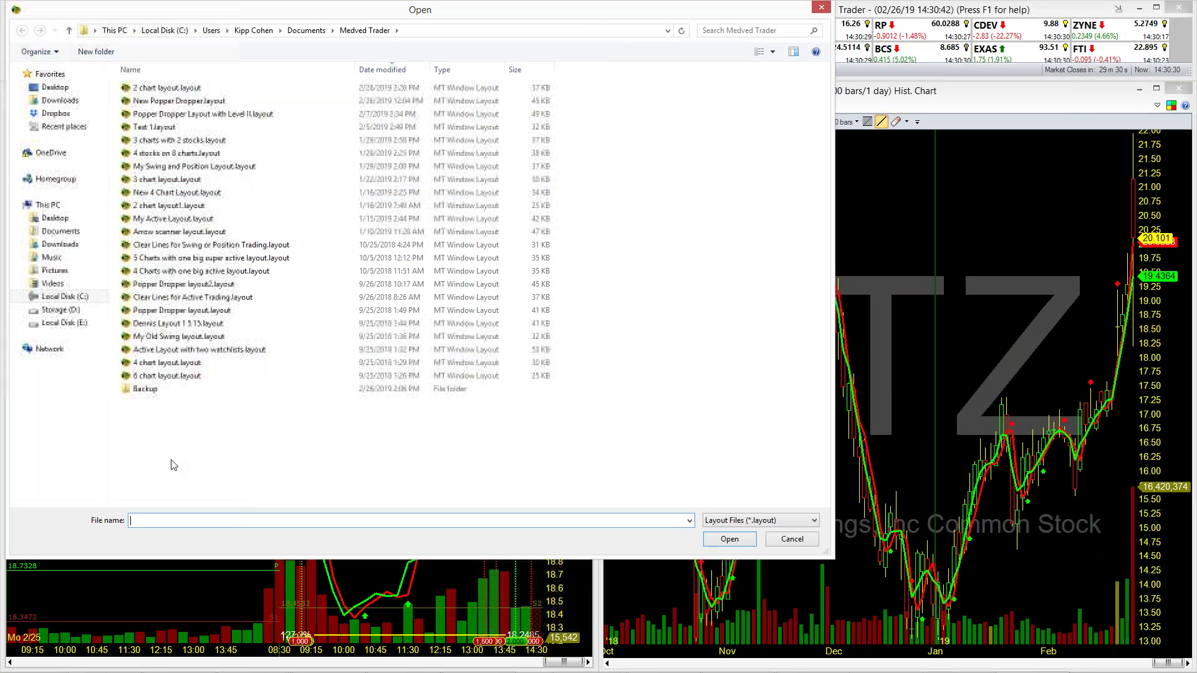
{"action": "double_click", "coordinate": [174, 387]}
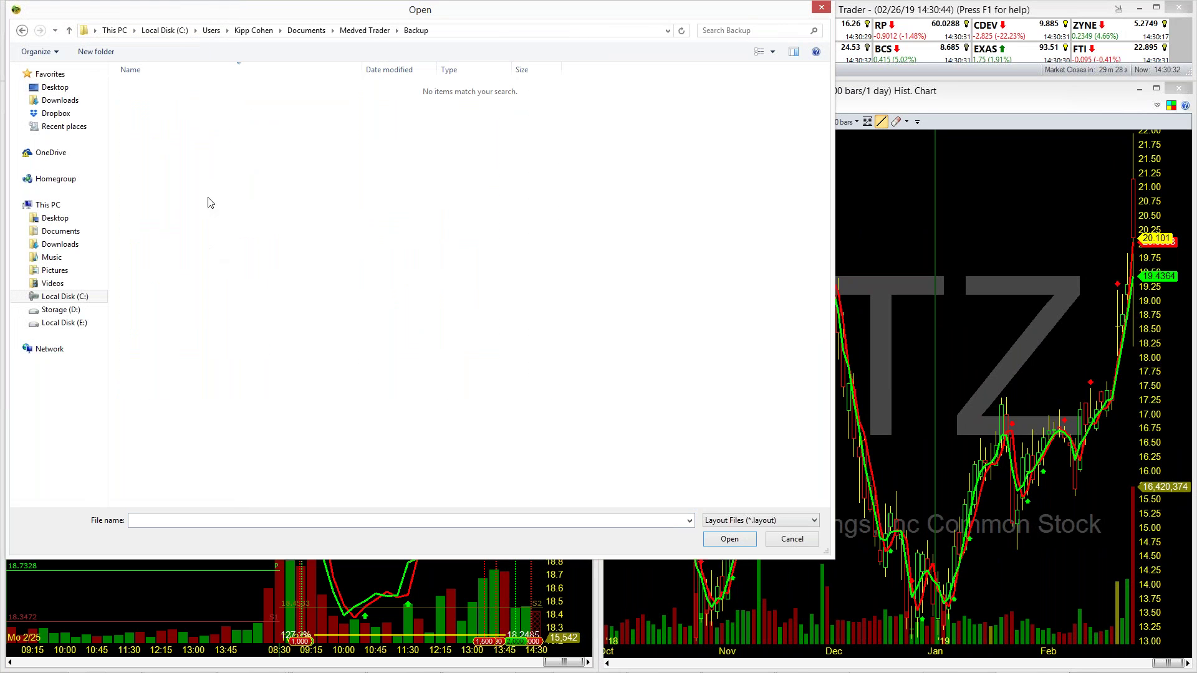
{"action": "left_click", "coordinate": [29, 29]}
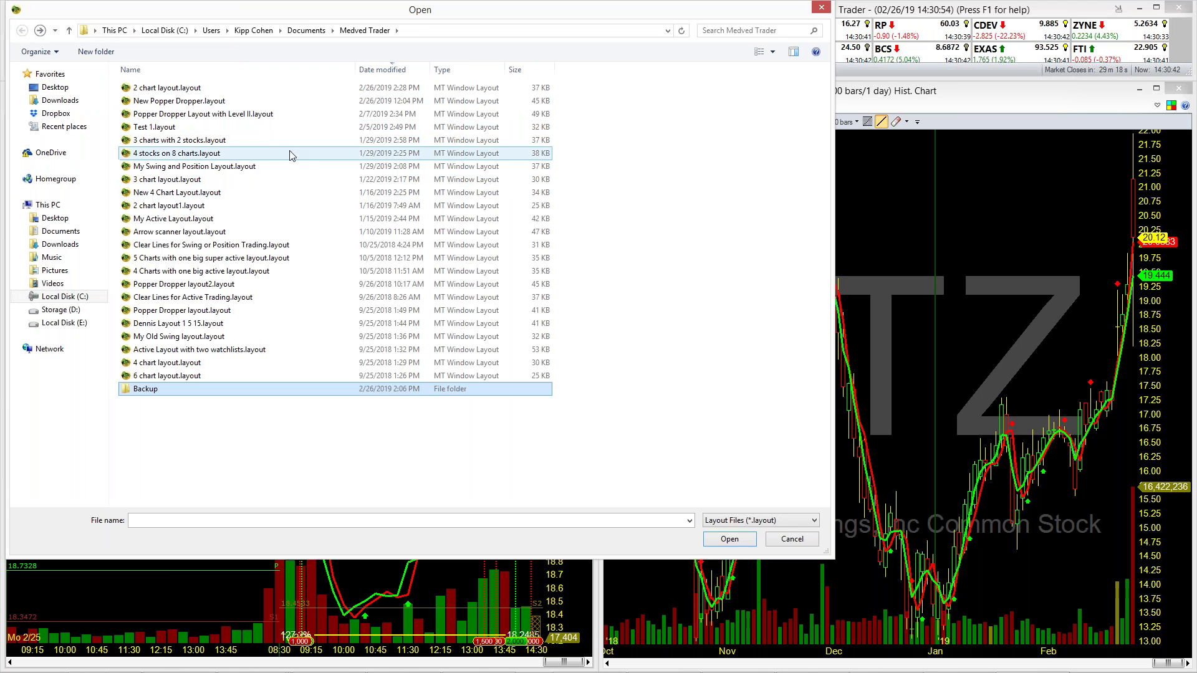
{"action": "left_click", "coordinate": [822, 8]}
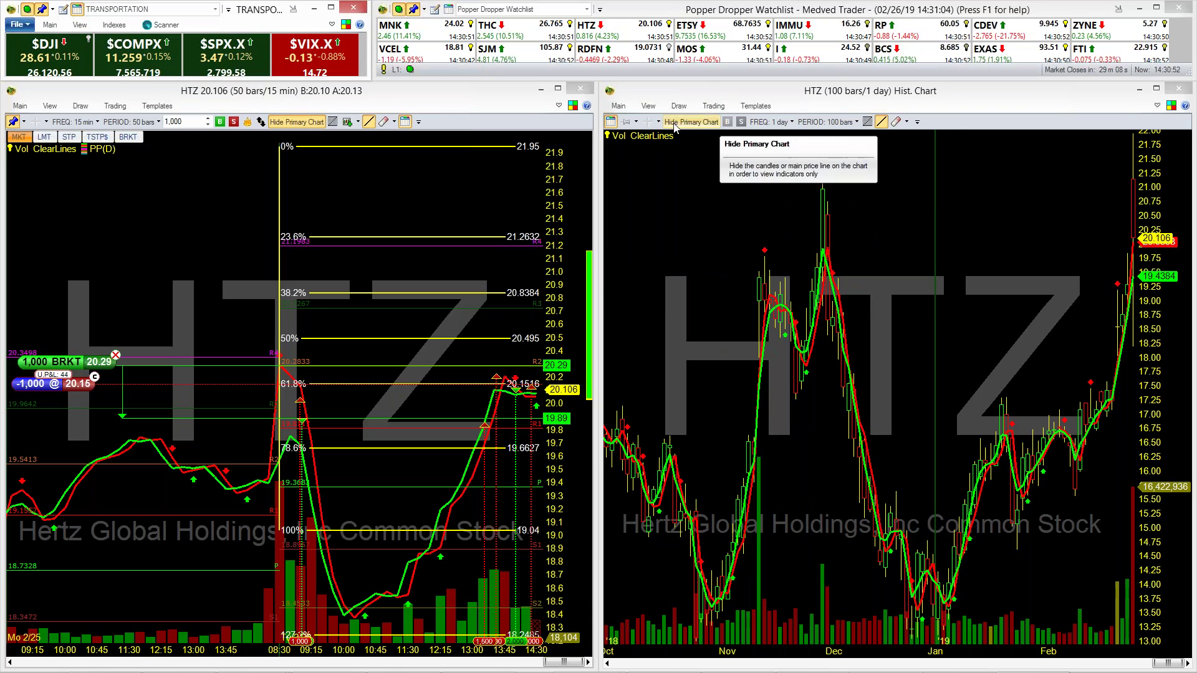
Step: Enable chart trading on the HTZ historical chart and select the linked Ally Invest (for MBT) account
{"action": "left_click", "coordinate": [648, 106]}
{"action": "left_click", "coordinate": [711, 106]}
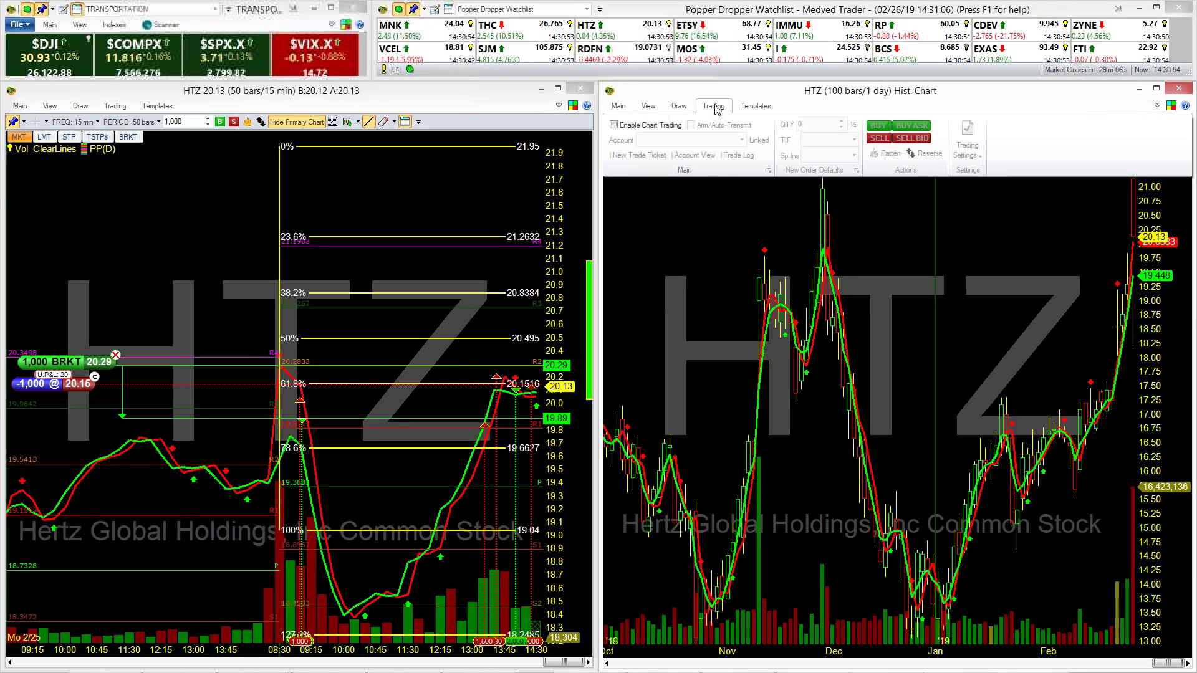
{"action": "left_click", "coordinate": [613, 123]}
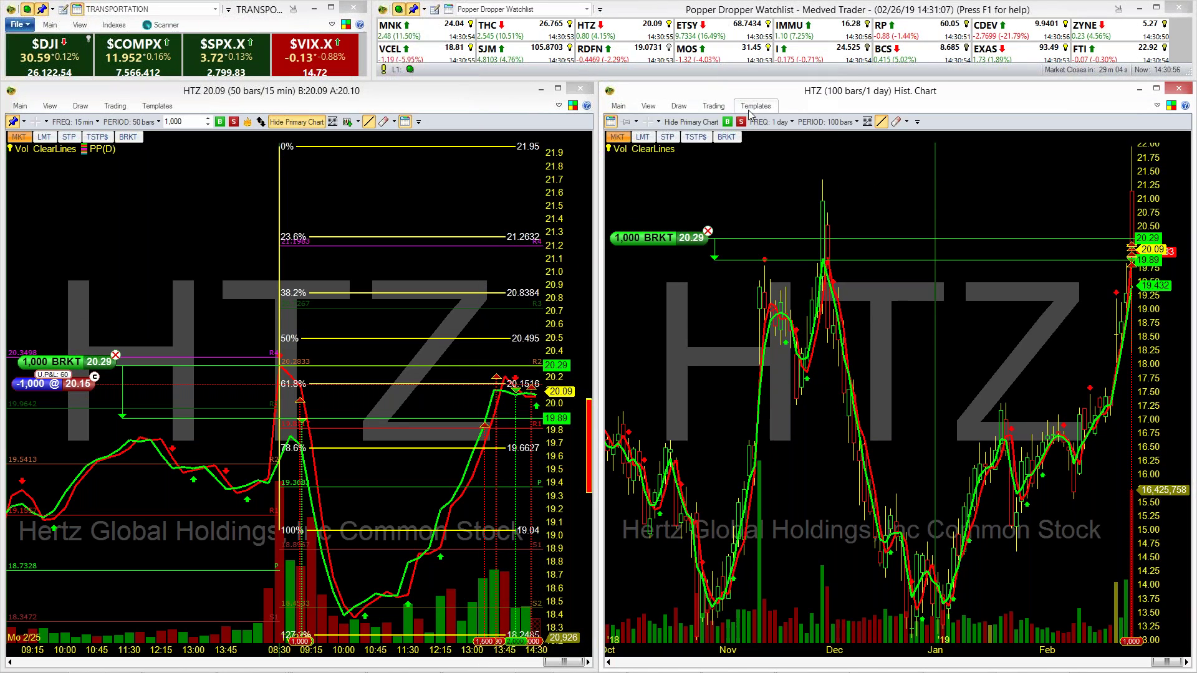
{"action": "left_click", "coordinate": [713, 108]}
{"action": "left_click", "coordinate": [714, 139]}
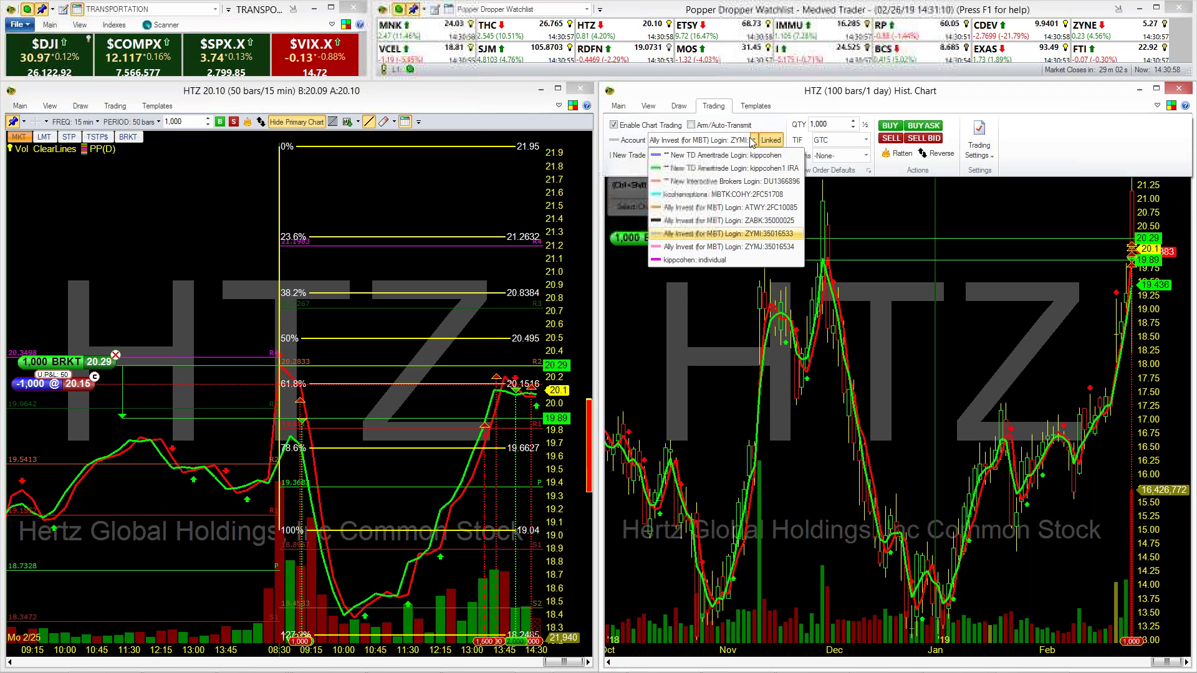
{"action": "left_click", "coordinate": [726, 233]}
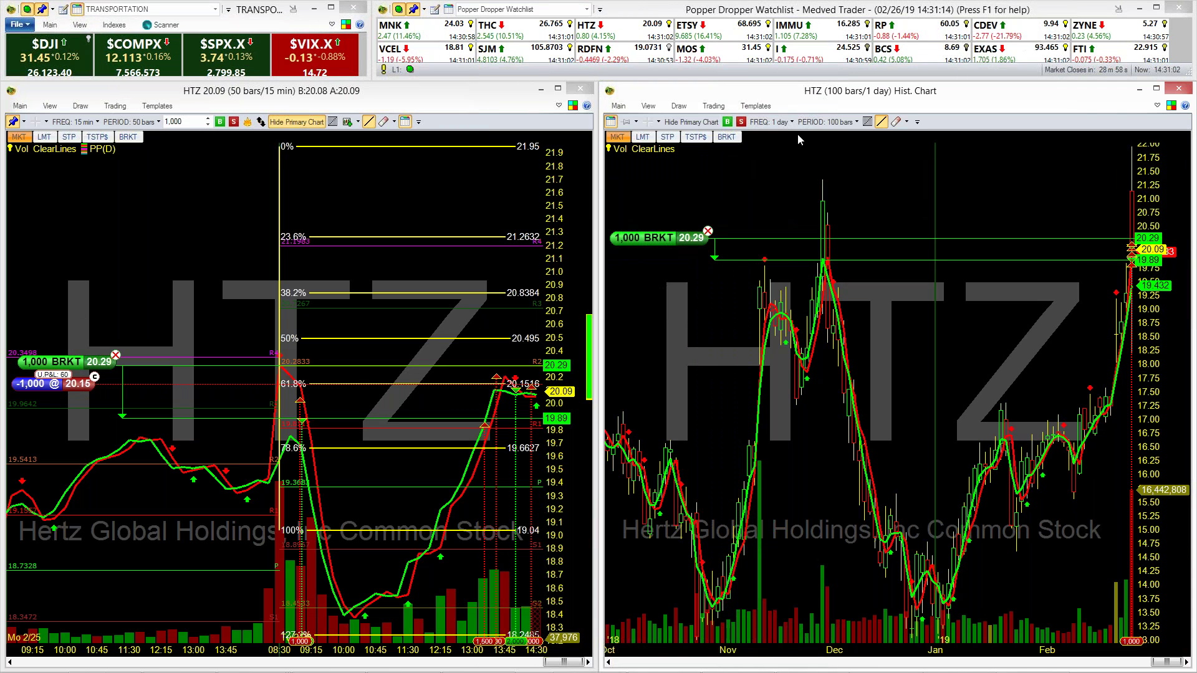
Step: Hide the primary chart on the HTZ historical chart and set its period to 50 bars
{"action": "left_click", "coordinate": [711, 123]}
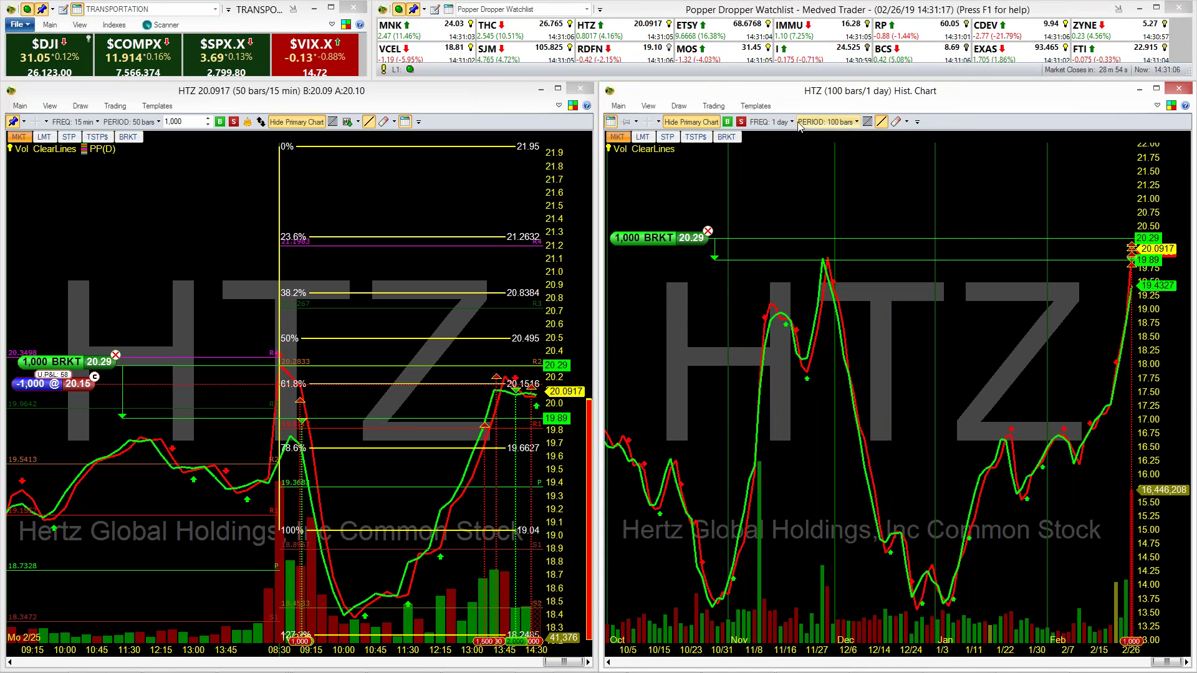
{"action": "left_click", "coordinate": [826, 122]}
{"action": "left_click", "coordinate": [827, 200]}
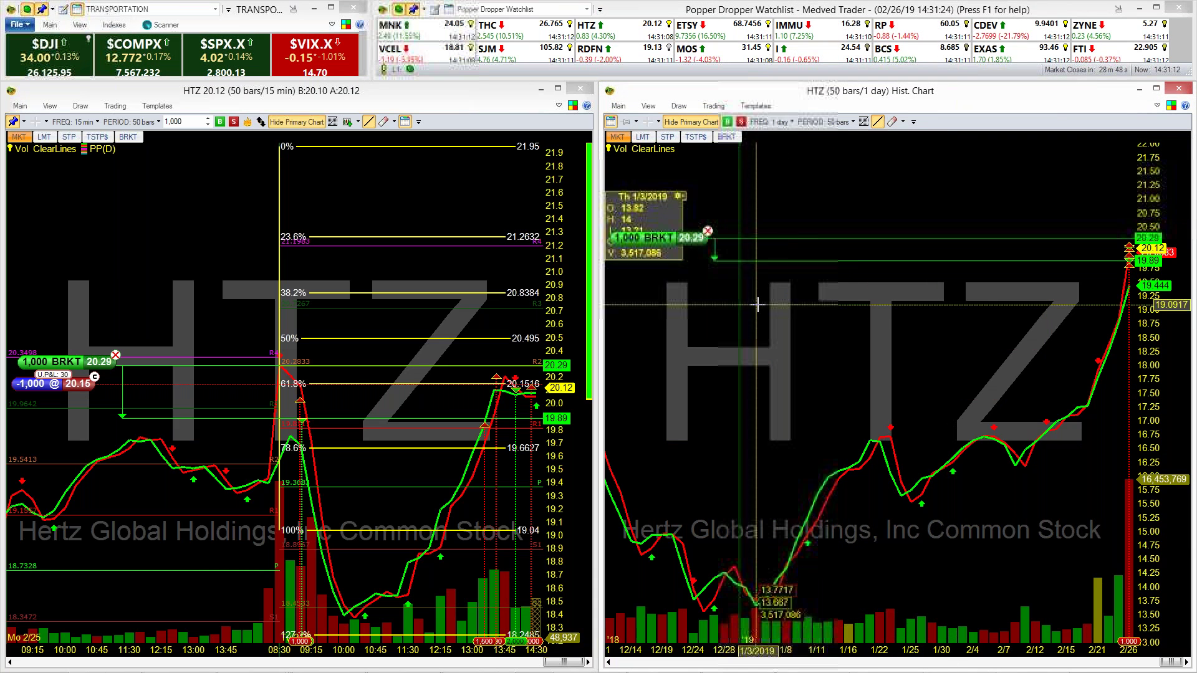
Step: Add the Average True Range indicator below the main chart on the HTZ historical chart and shrink its panel to a thin strip
{"action": "left_click", "coordinate": [678, 107]}
{"action": "left_click", "coordinate": [627, 107]}
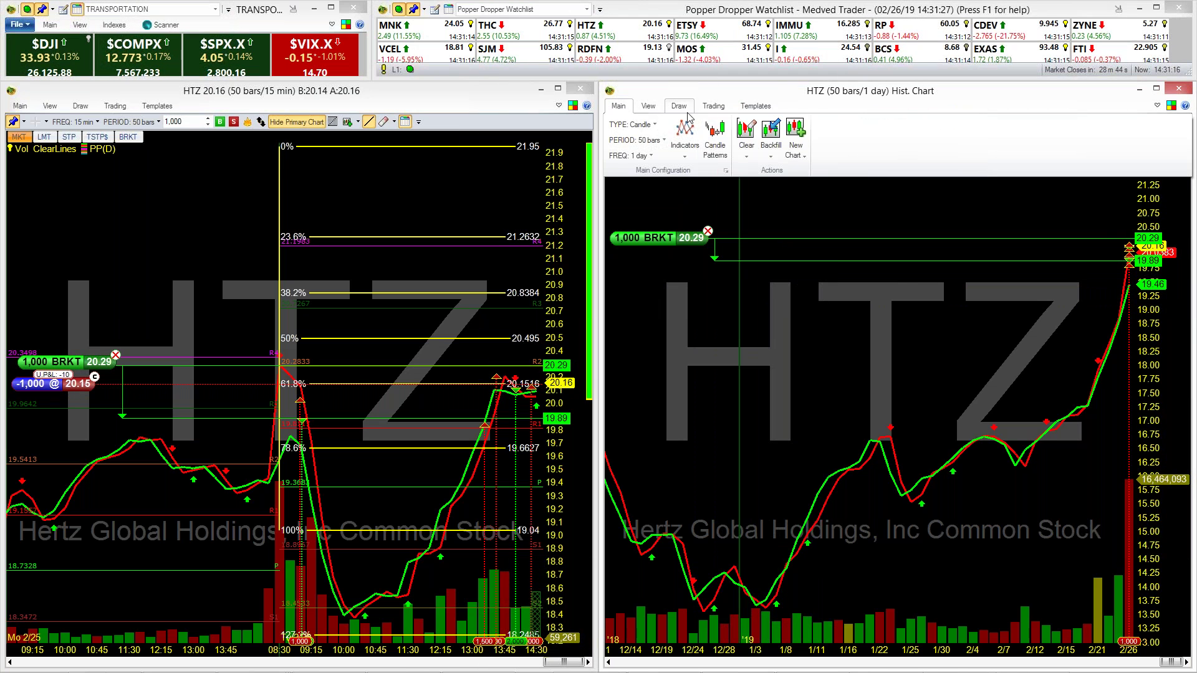
{"action": "left_click", "coordinate": [711, 132]}
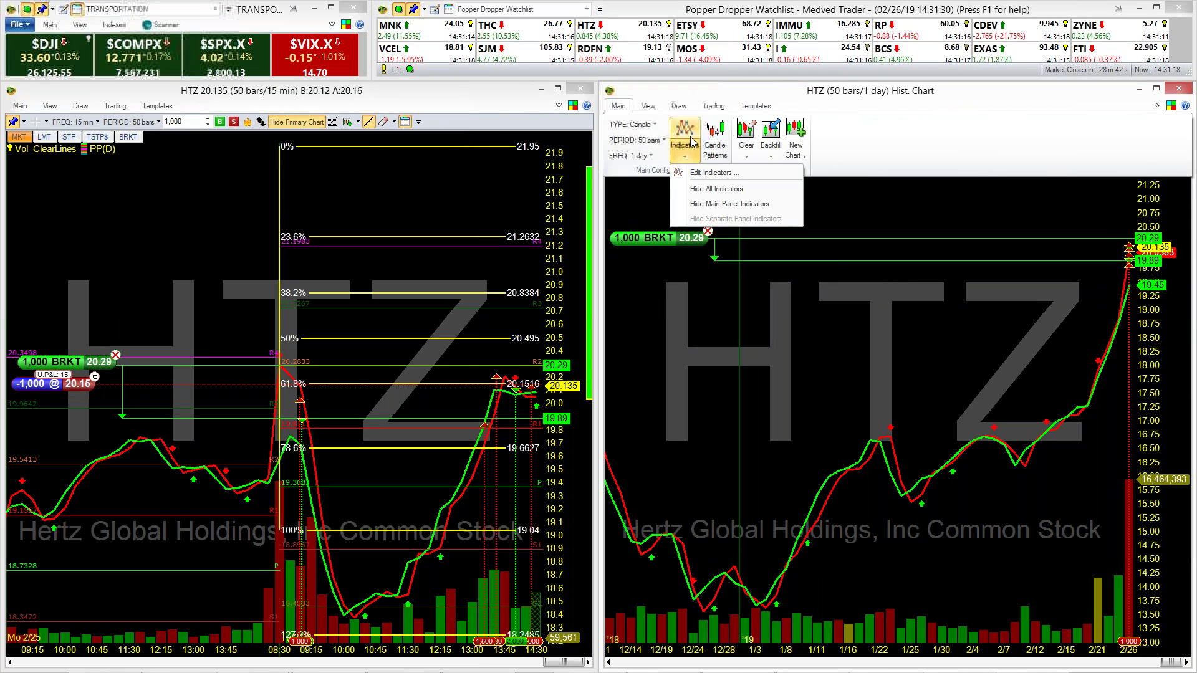
{"action": "left_click", "coordinate": [691, 140]}
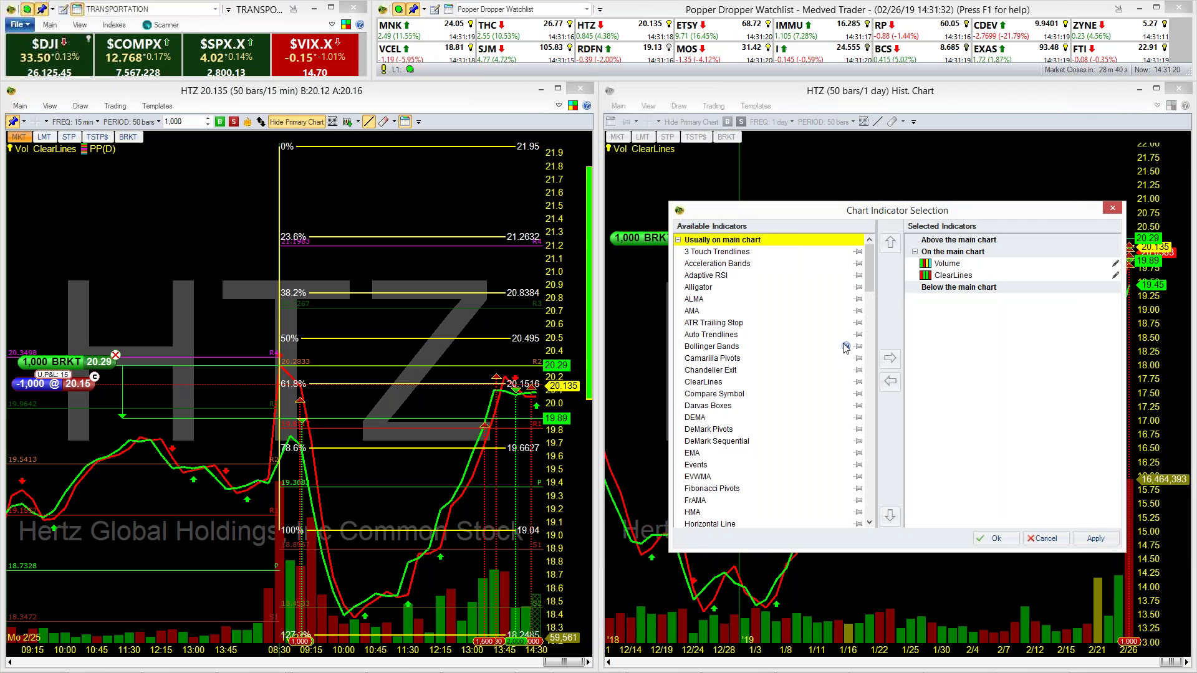
{"action": "left_click_drag", "start_coordinate": [871, 274], "coordinate": [893, 380]}
{"action": "left_click", "coordinate": [719, 406]}
{"action": "left_click", "coordinate": [889, 358]}
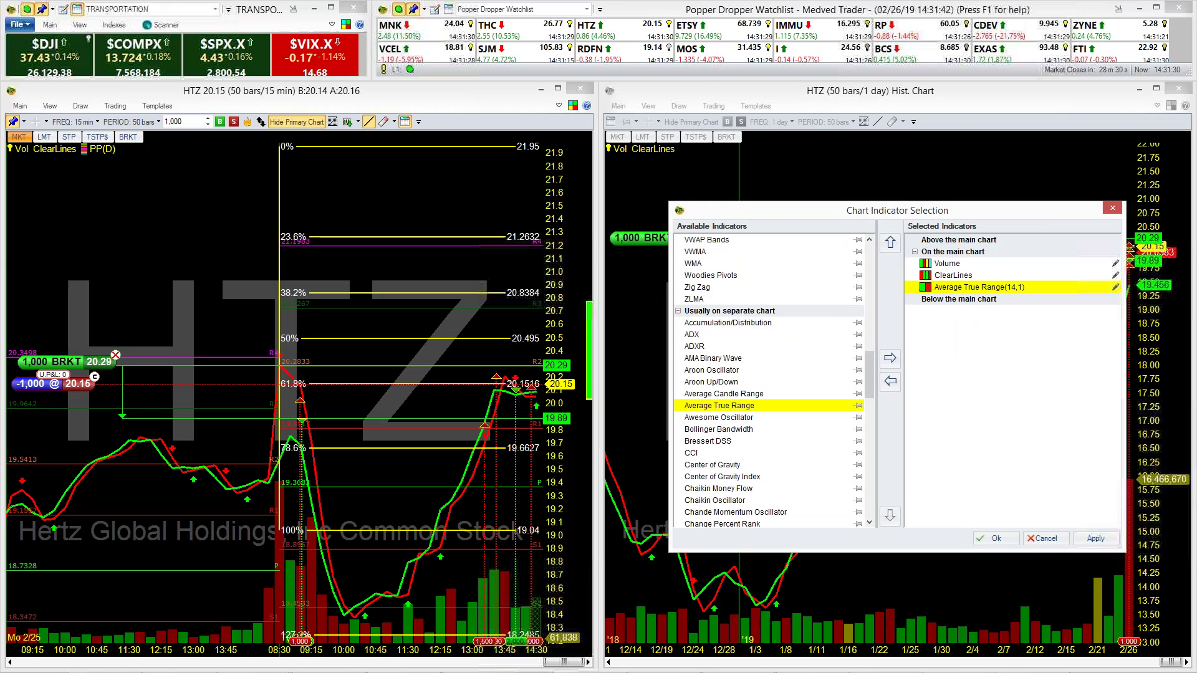
{"action": "left_click_drag", "start_coordinate": [976, 285], "coordinate": [979, 302]}
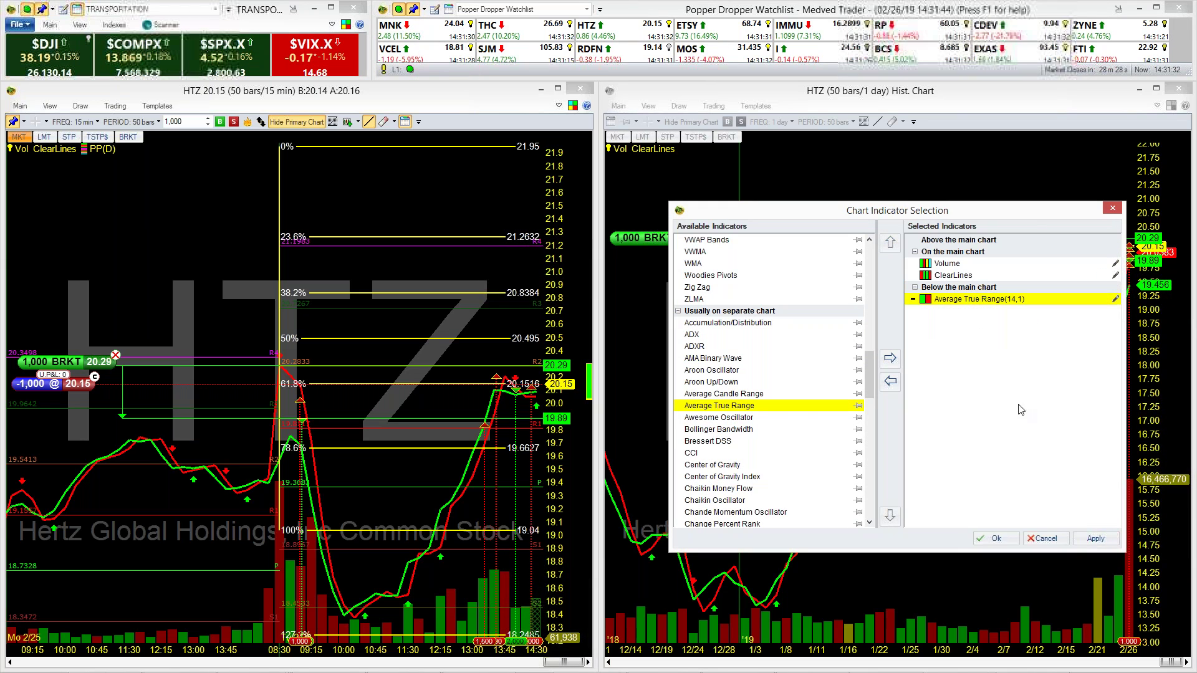
{"action": "left_click", "coordinate": [998, 539]}
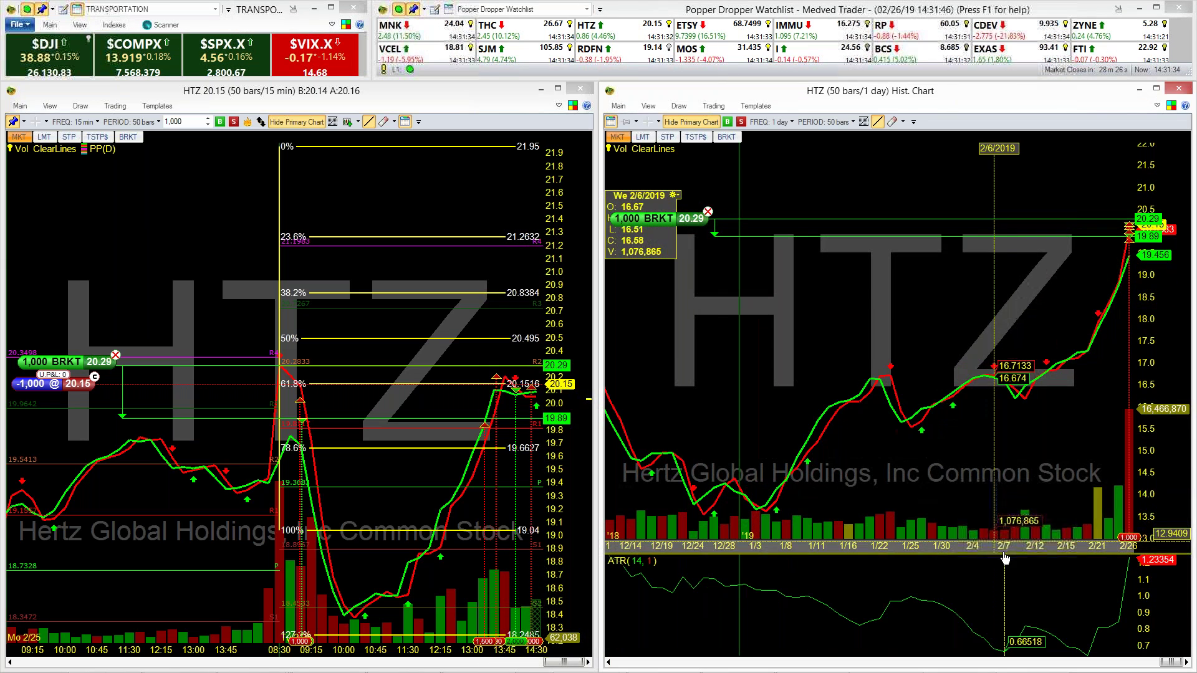
{"action": "left_click_drag", "start_coordinate": [1007, 554], "coordinate": [1015, 643]}
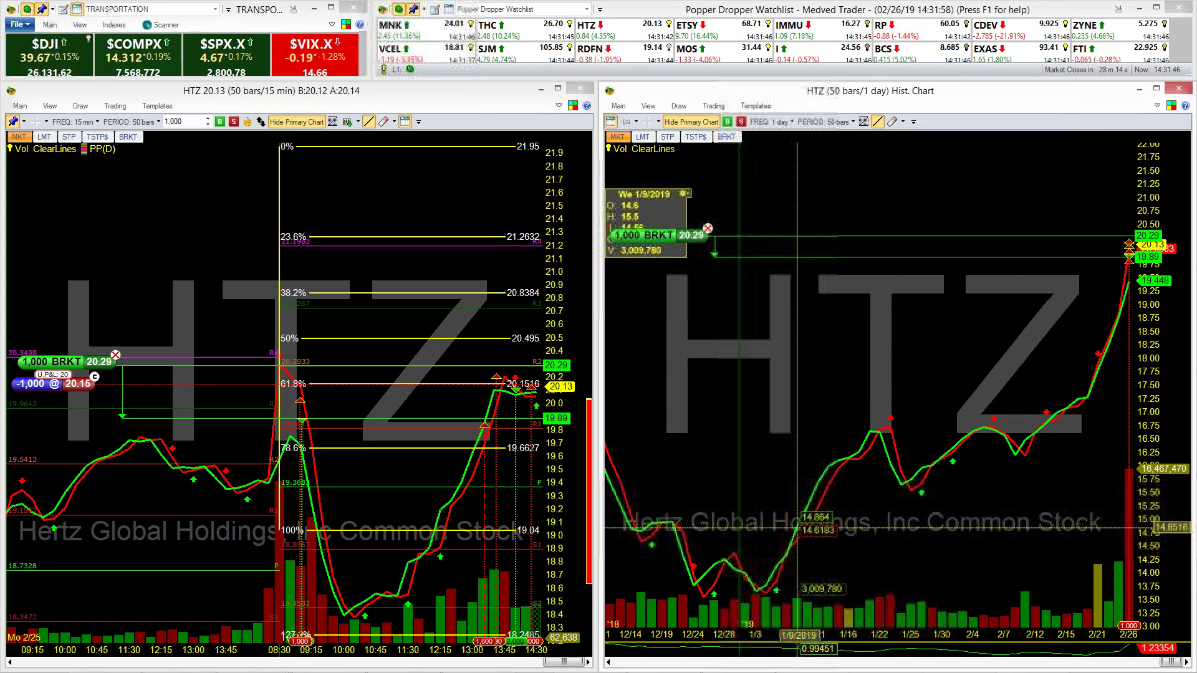
Step: Review the parameters of the historical chart's Average True Range indicator, including period, signal and line settings
{"action": "left_click", "coordinate": [632, 110]}
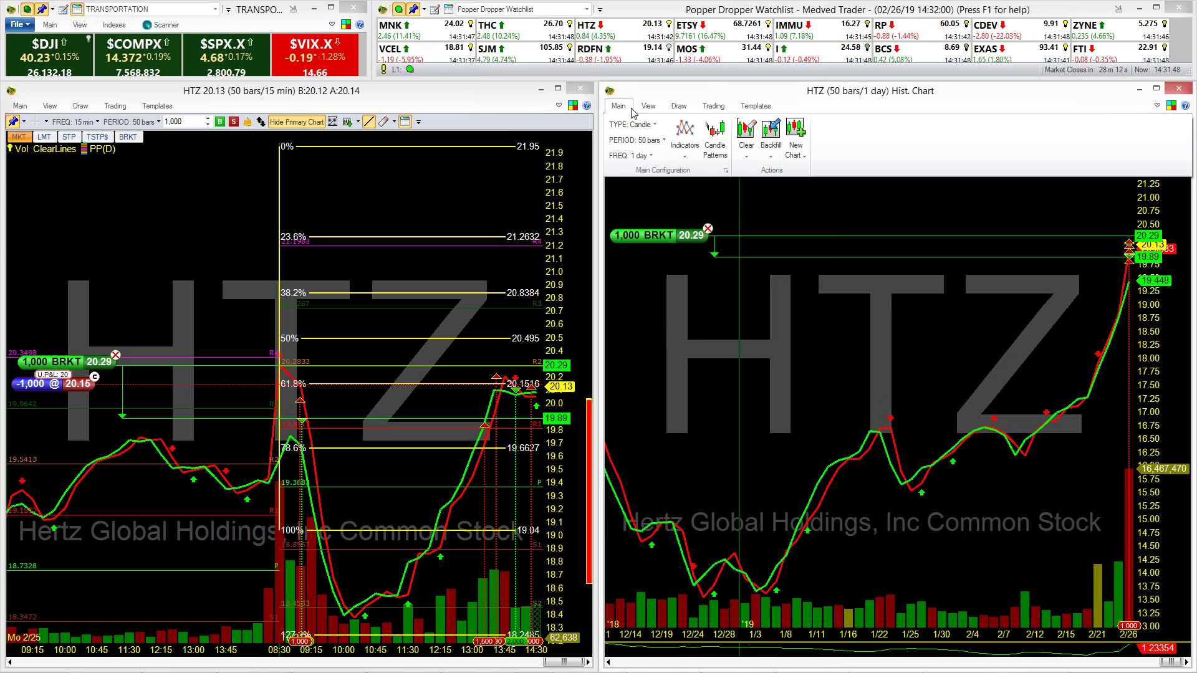
{"action": "left_click", "coordinate": [685, 131]}
{"action": "left_click", "coordinate": [975, 302]}
{"action": "right_click", "coordinate": [976, 308]}
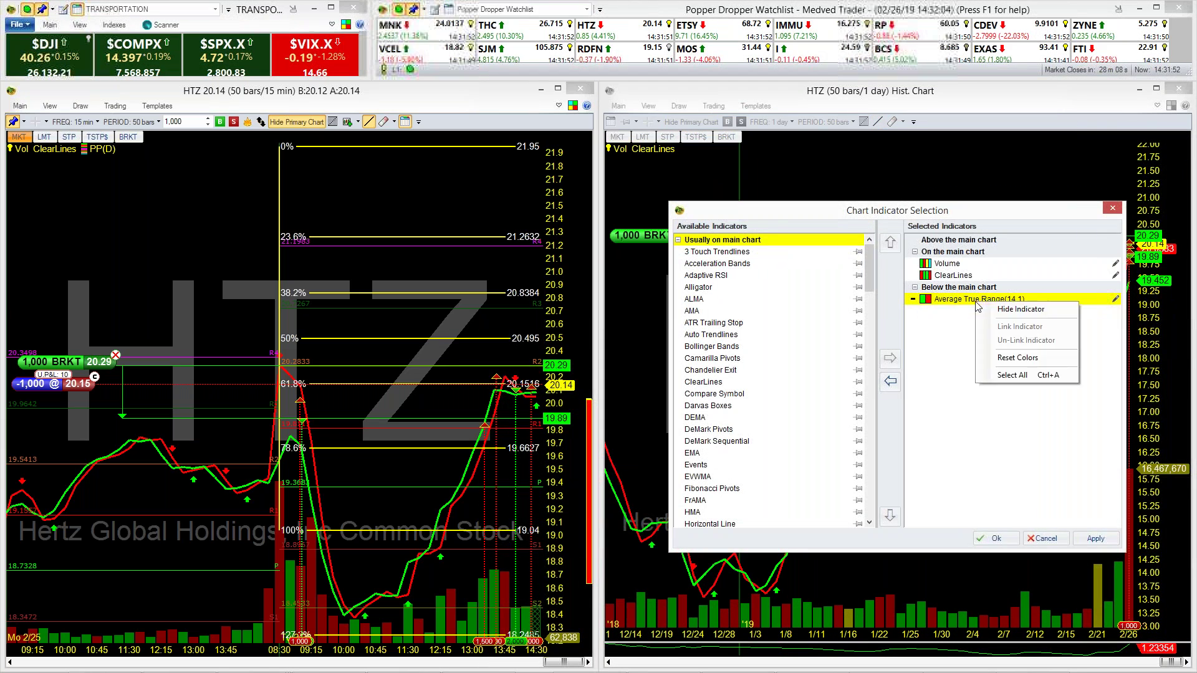
{"action": "left_click", "coordinate": [1001, 312]}
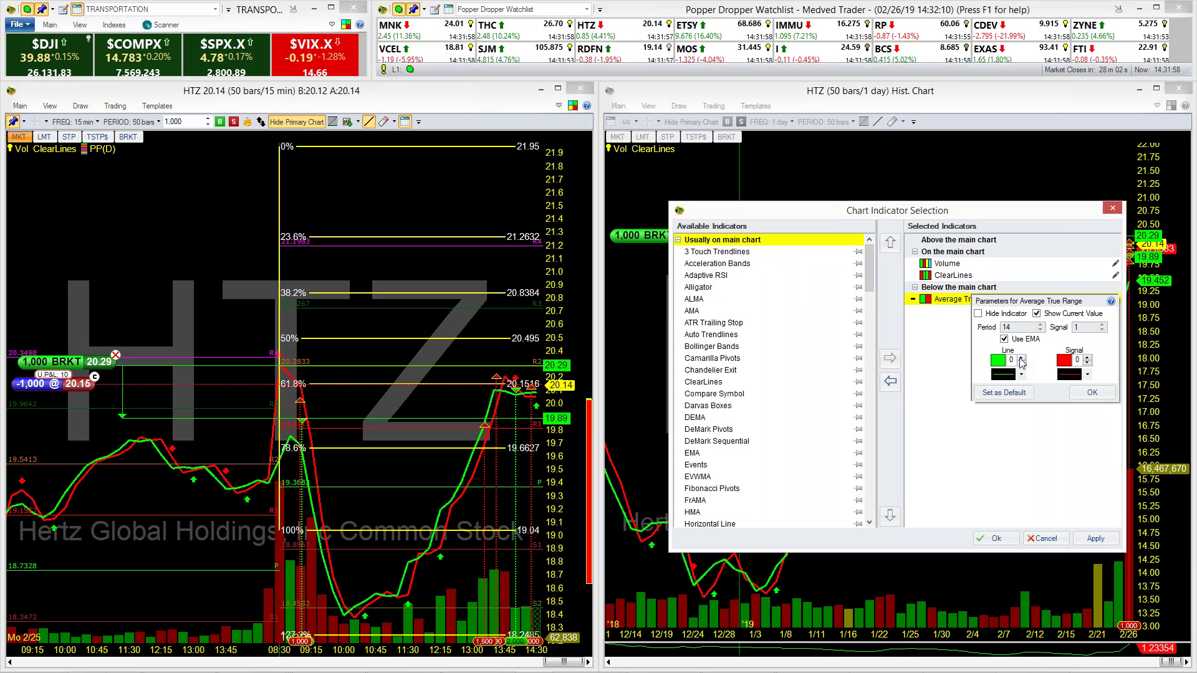
{"action": "left_click", "coordinate": [1076, 396]}
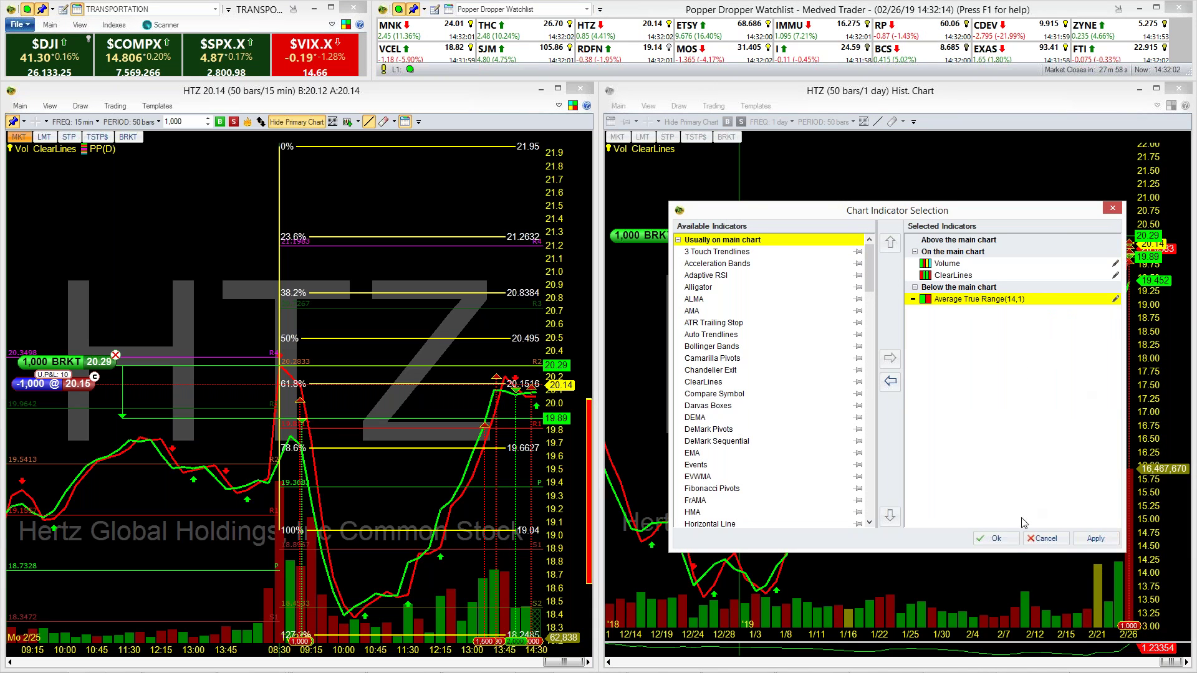
{"action": "left_click", "coordinate": [1013, 541]}
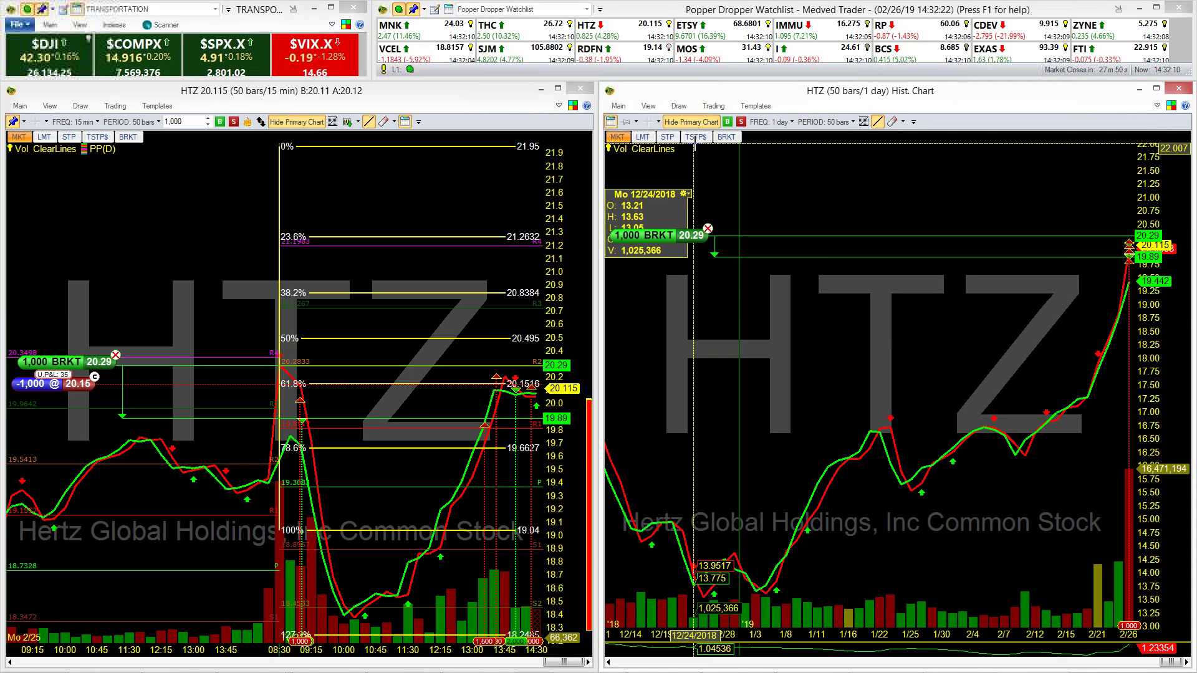
Step: Set the intraday HTZ chart's frequency to 3 min and its period to Current Day
{"action": "left_click", "coordinate": [73, 122]}
{"action": "left_click", "coordinate": [85, 160]}
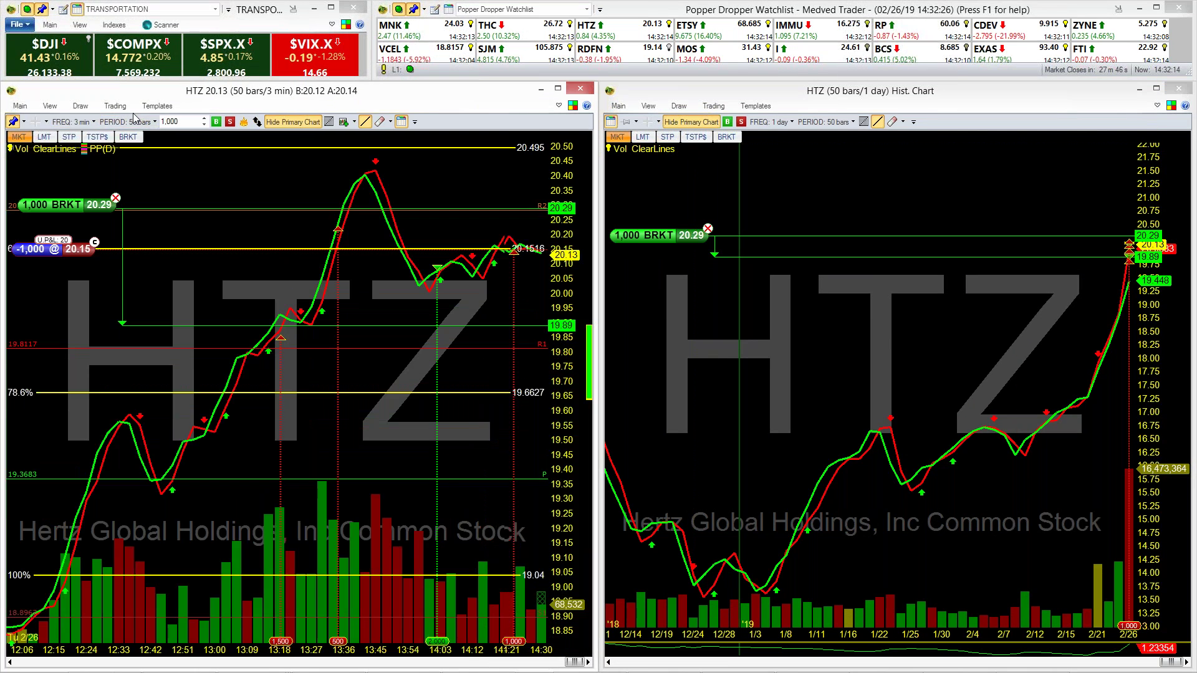
{"action": "left_click", "coordinate": [128, 122]}
{"action": "left_click", "coordinate": [133, 156]}
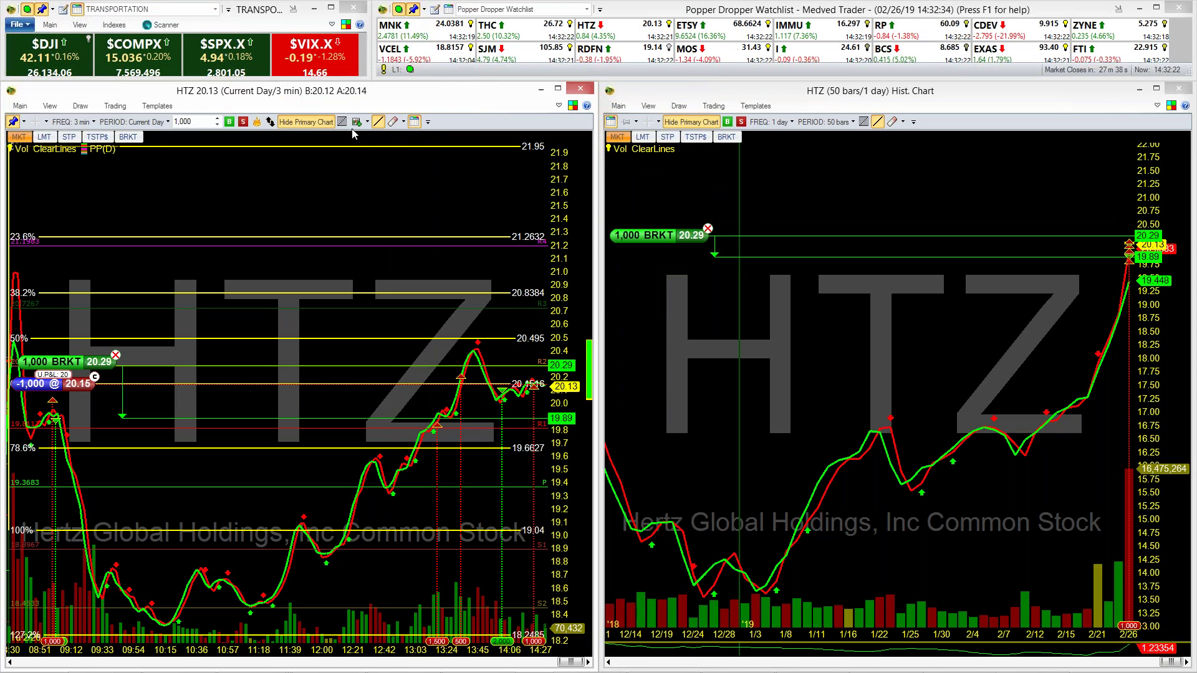
Step: Save the window layout over the existing file 2 chart layout.layout
{"action": "left_click", "coordinate": [16, 24]}
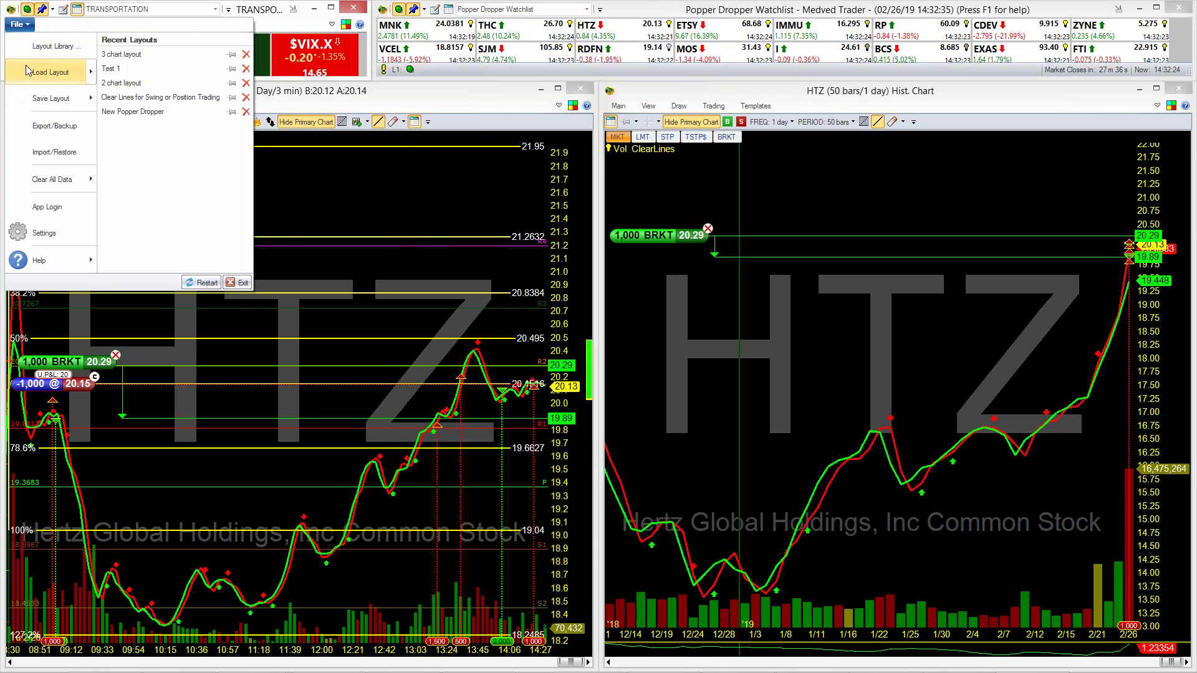
{"action": "left_click", "coordinate": [28, 100]}
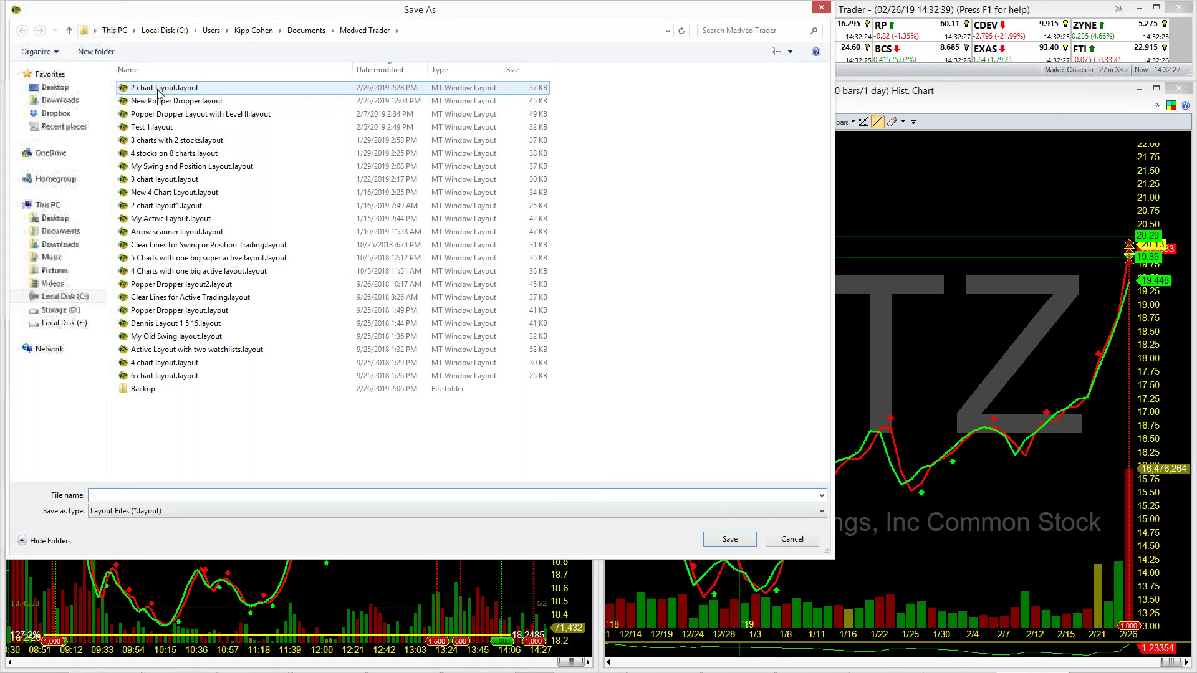
{"action": "left_click", "coordinate": [159, 89]}
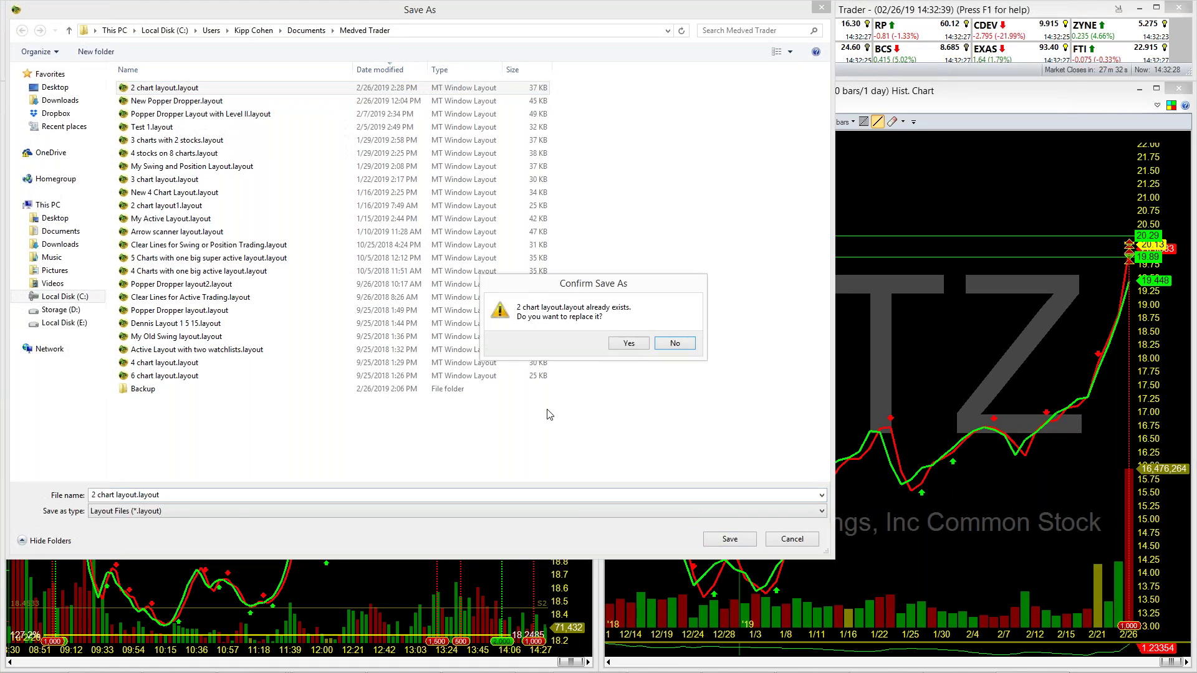
{"action": "left_click", "coordinate": [631, 343]}
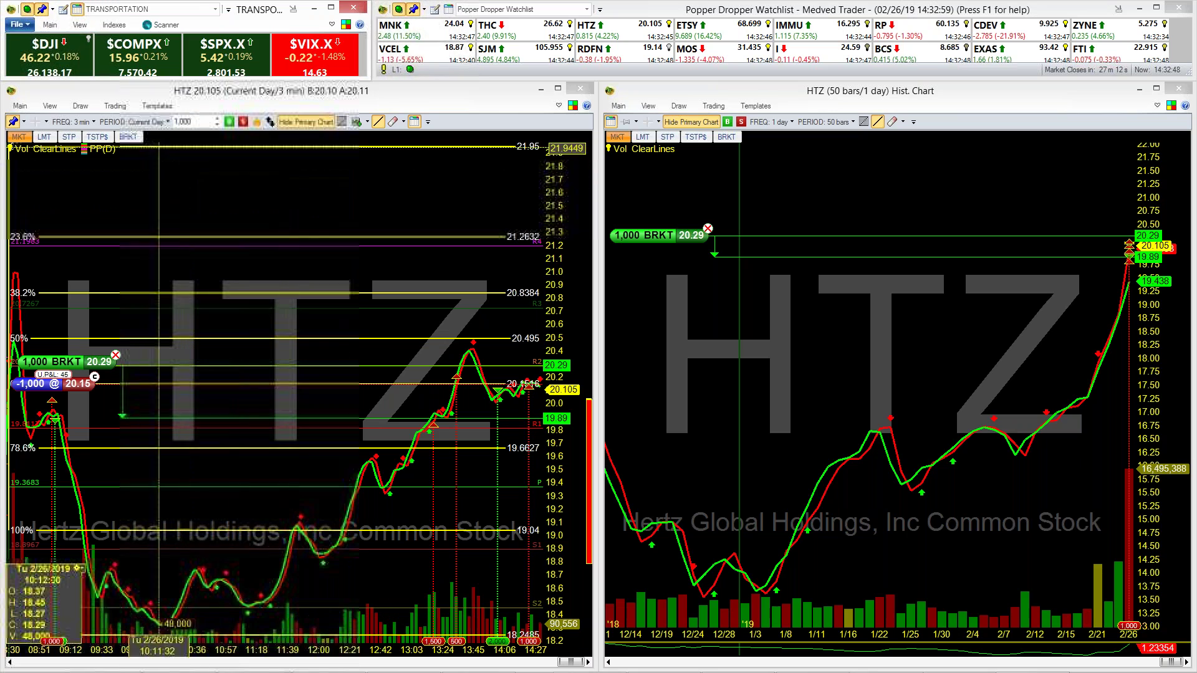
Step: Compare the HTZ historical chart at 1 week and 1 month frequencies, ending back at 1 day
{"action": "left_click", "coordinate": [773, 122]}
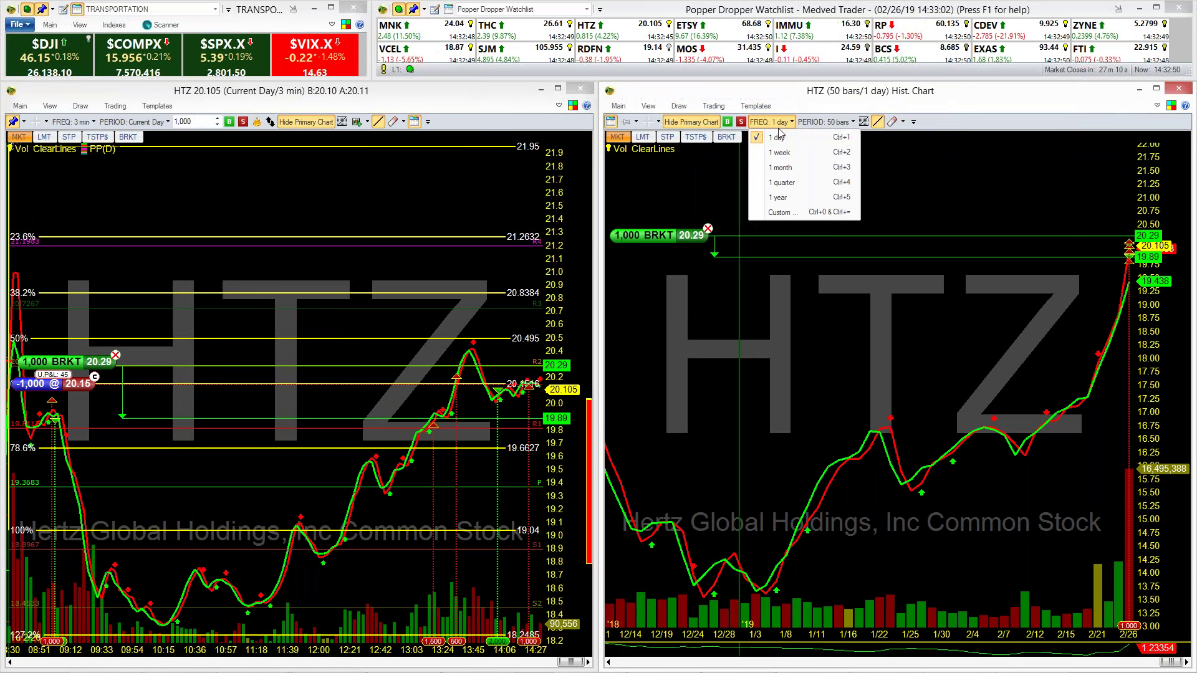
{"action": "left_click", "coordinate": [779, 148]}
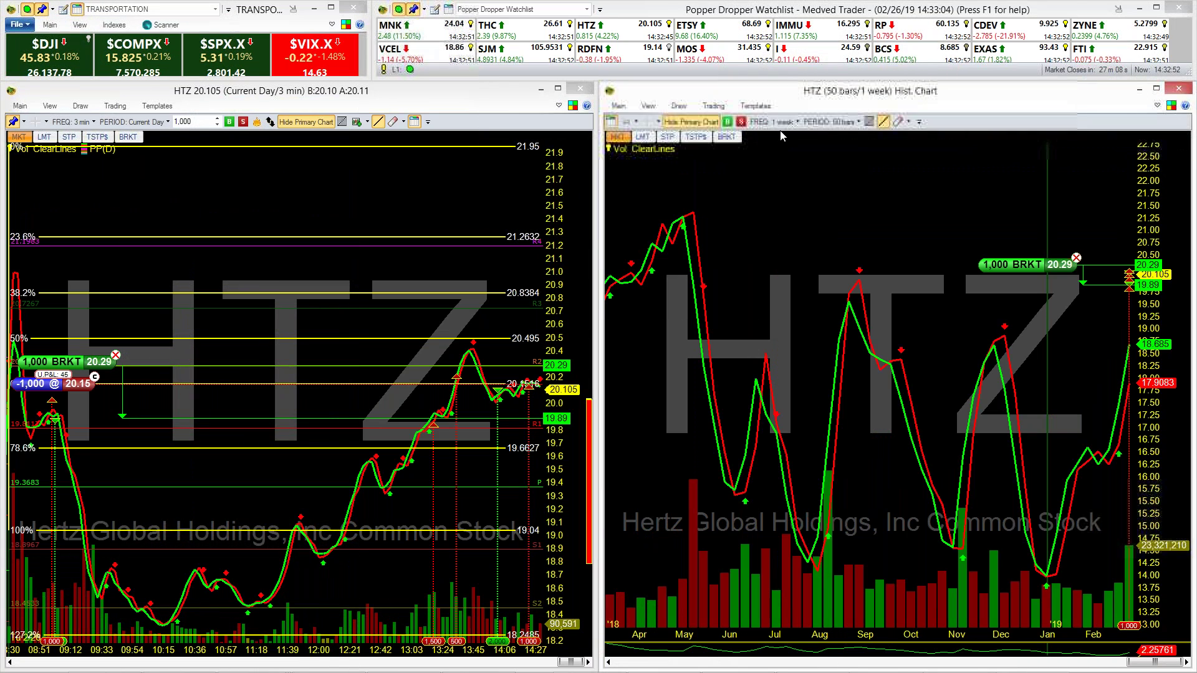
{"action": "left_click", "coordinate": [773, 122]}
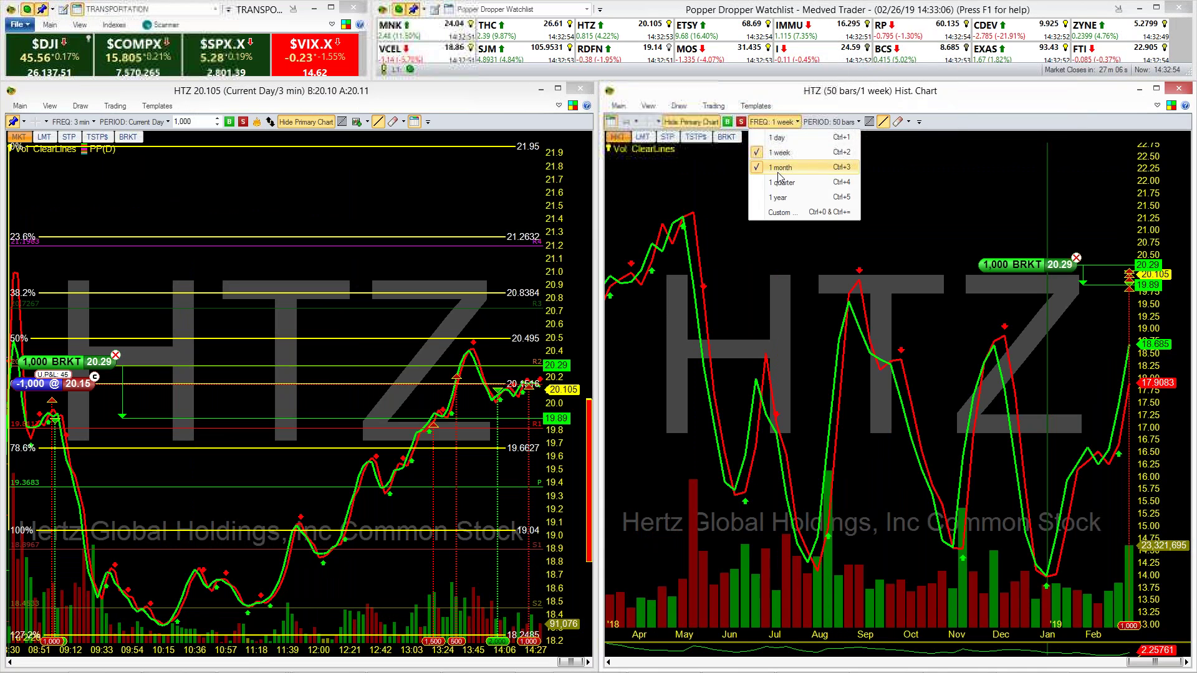
{"action": "left_click", "coordinate": [781, 167]}
{"action": "left_click", "coordinate": [773, 121]}
{"action": "left_click", "coordinate": [779, 139]}
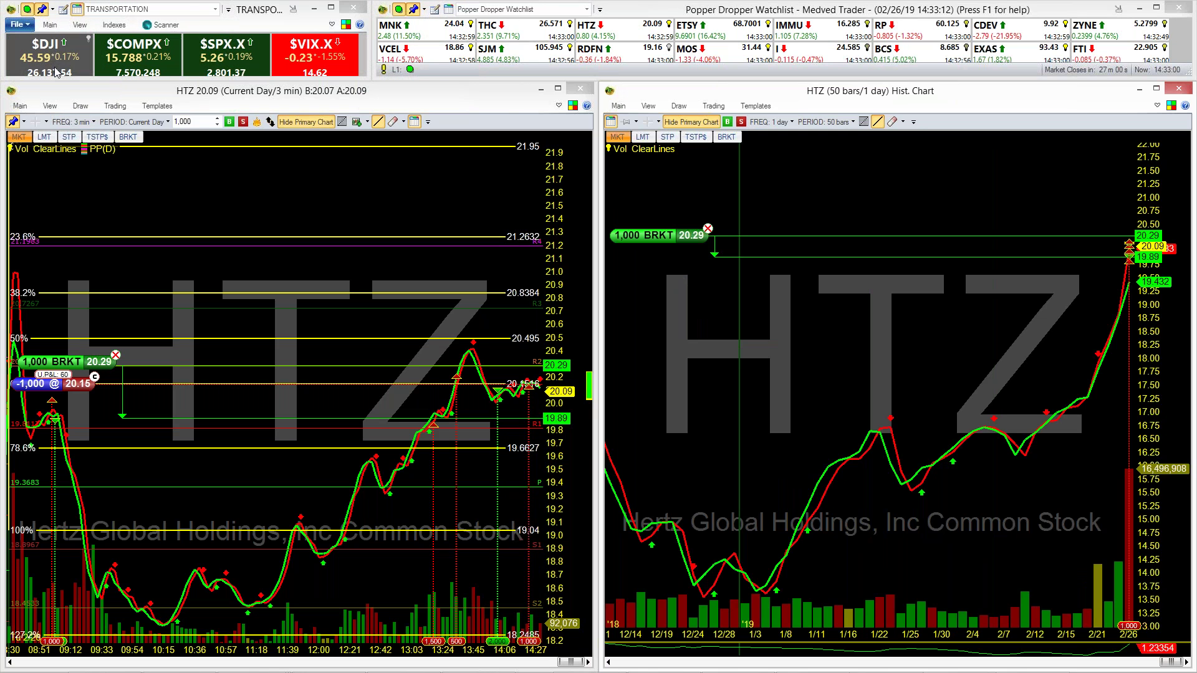
Step: Load the saved layout Clear Lines for Swing or Position Trading
{"action": "left_click", "coordinate": [28, 27]}
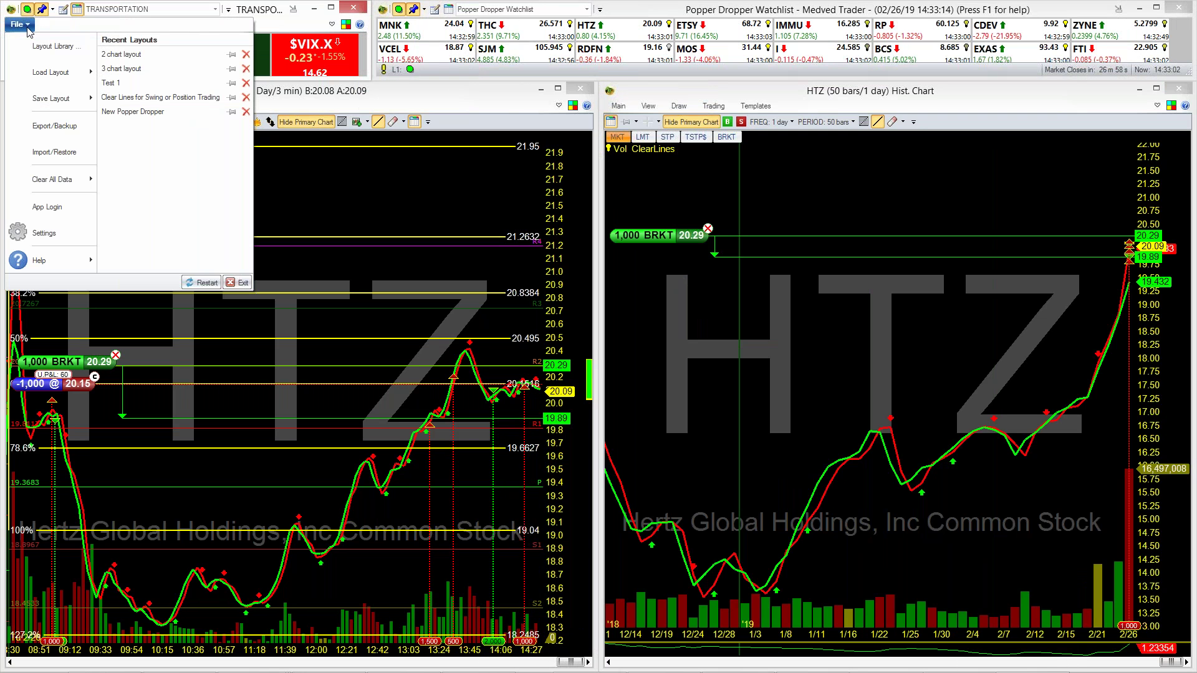
{"action": "mouse_move", "coordinate": [32, 70]}
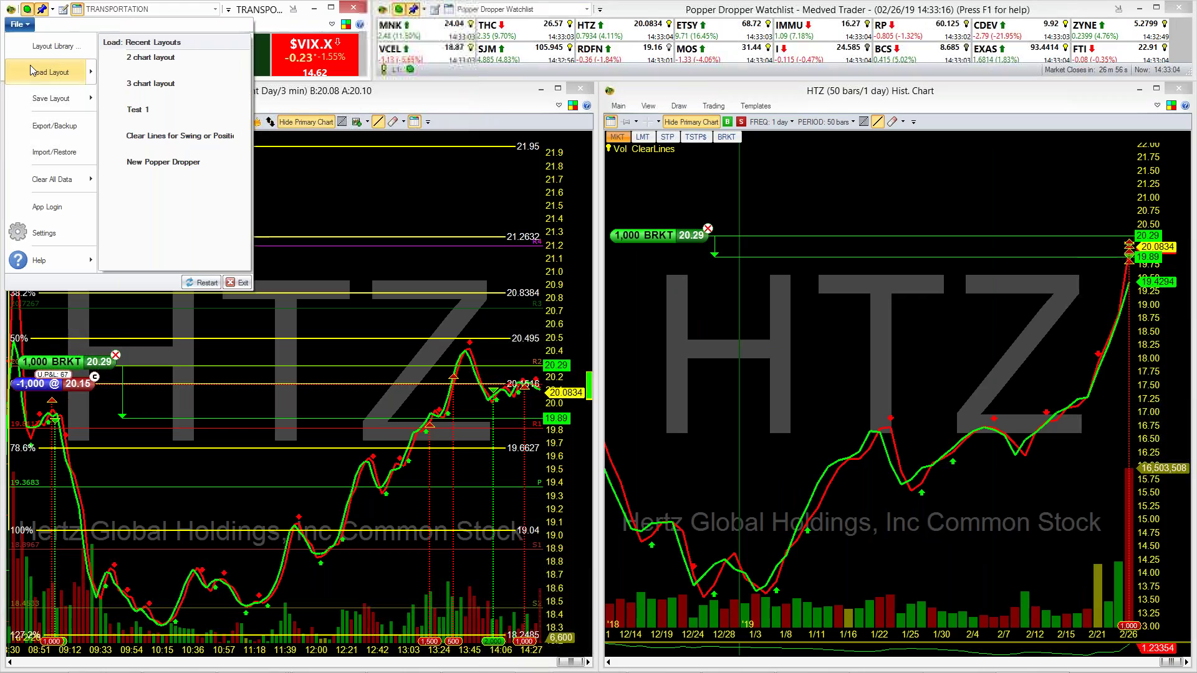
{"action": "left_click", "coordinate": [178, 136]}
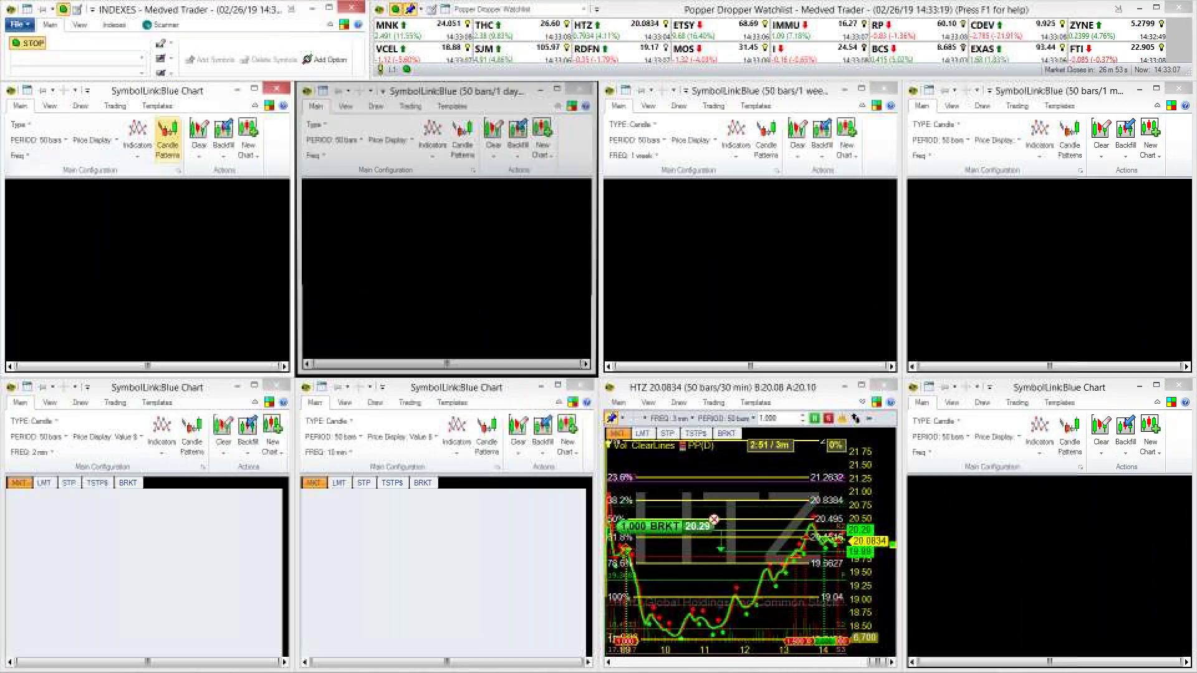
Step: Load the saved New Popper Dropper layout from the recent layouts
{"action": "left_click", "coordinate": [23, 25]}
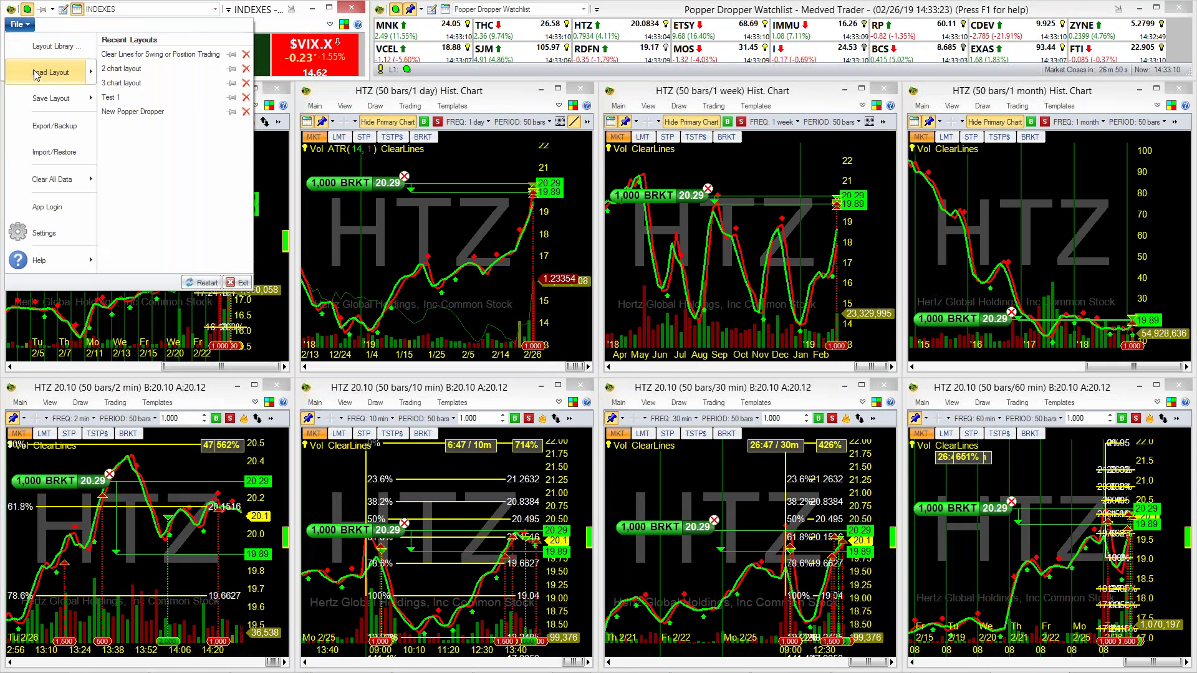
{"action": "left_click", "coordinate": [152, 111]}
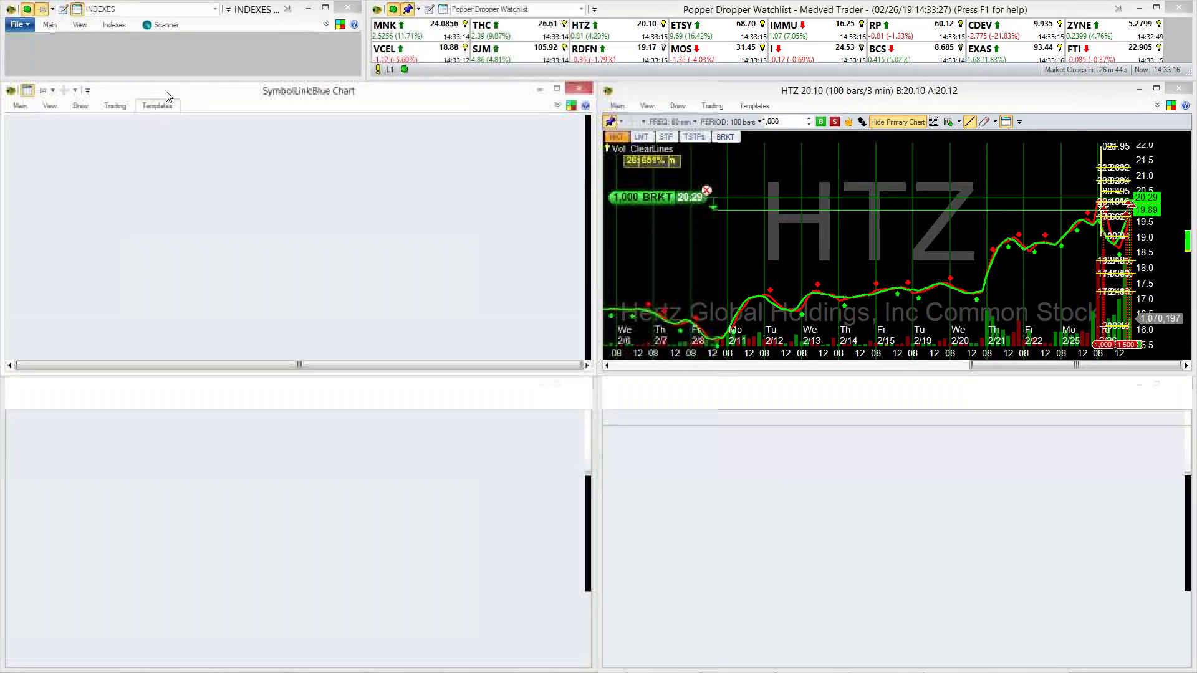
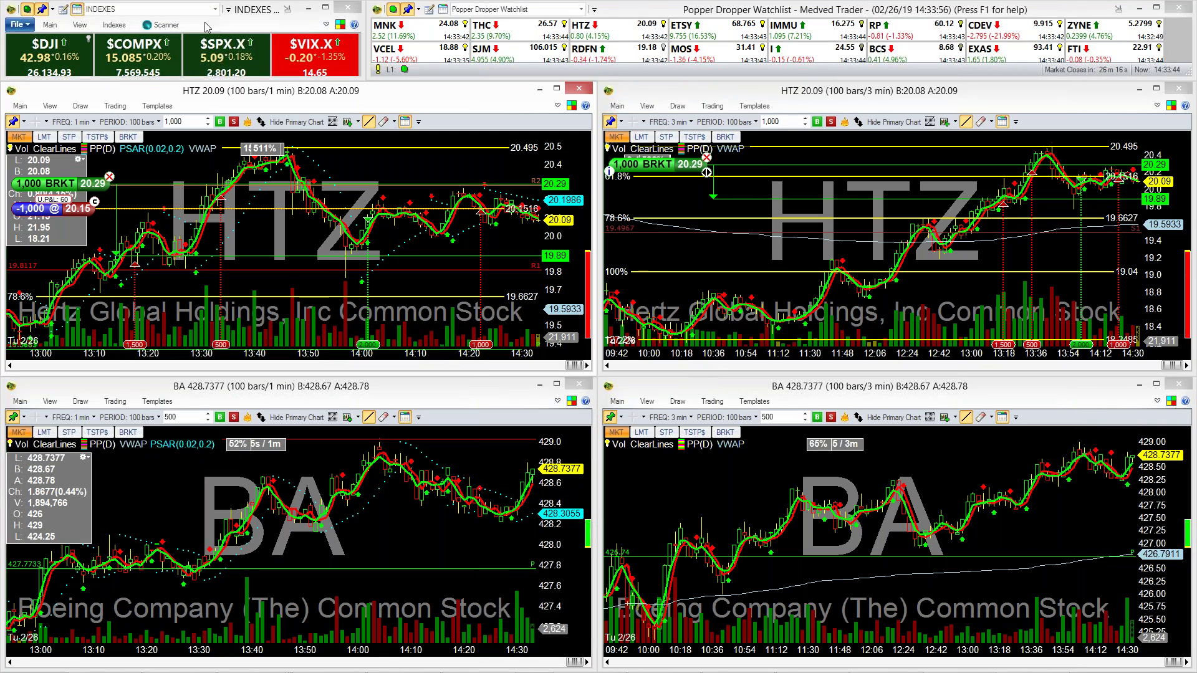
{"action": "mouse_move", "coordinate": [268, 30]}
{"action": "left_mouse_down"}
{"action": "mouse_move", "coordinate": [296, 140]}
{"action": "mouse_move", "coordinate": [268, 30]}
{"action": "left_mouse_up"}
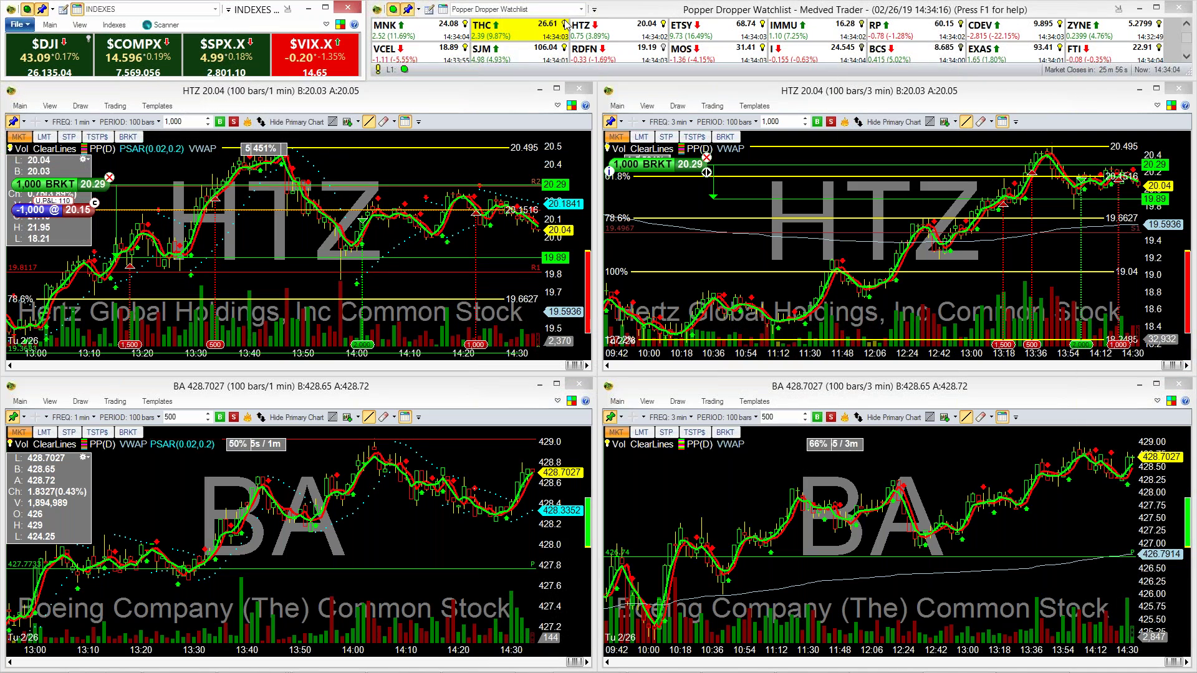
Step: Look through the tickers in the Popper Dropper Watchlist and review its symbol list in the portfolio editor
{"action": "left_click", "coordinate": [1188, 57]}
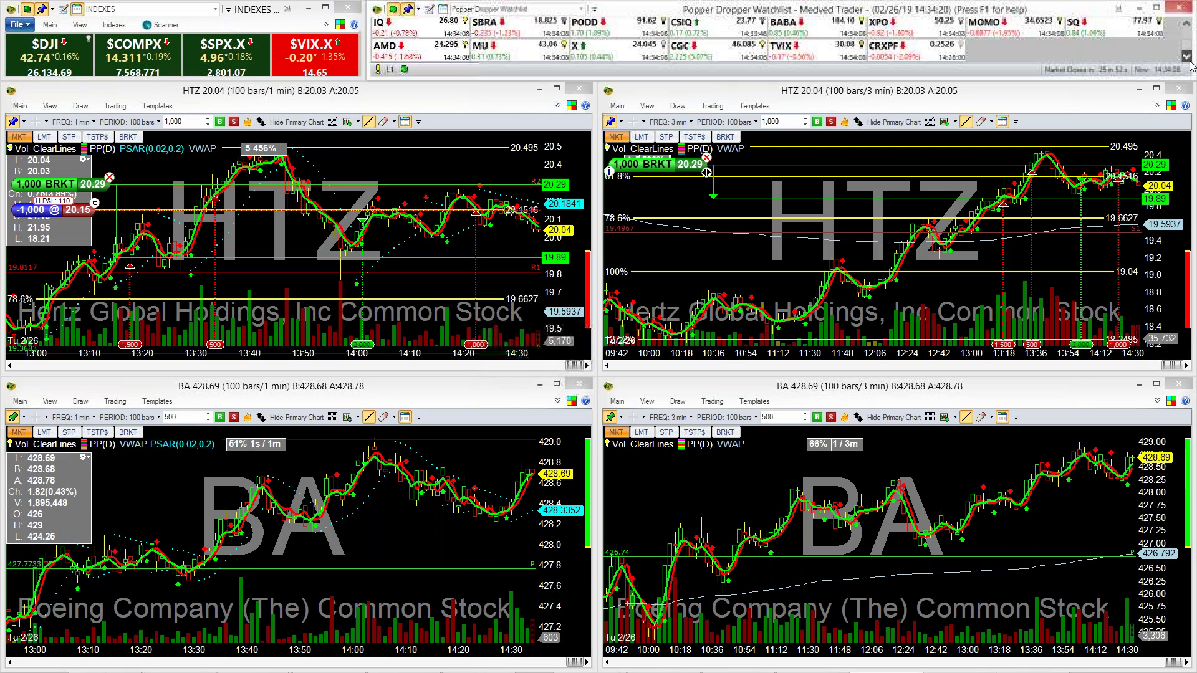
{"action": "left_click", "coordinate": [1187, 25]}
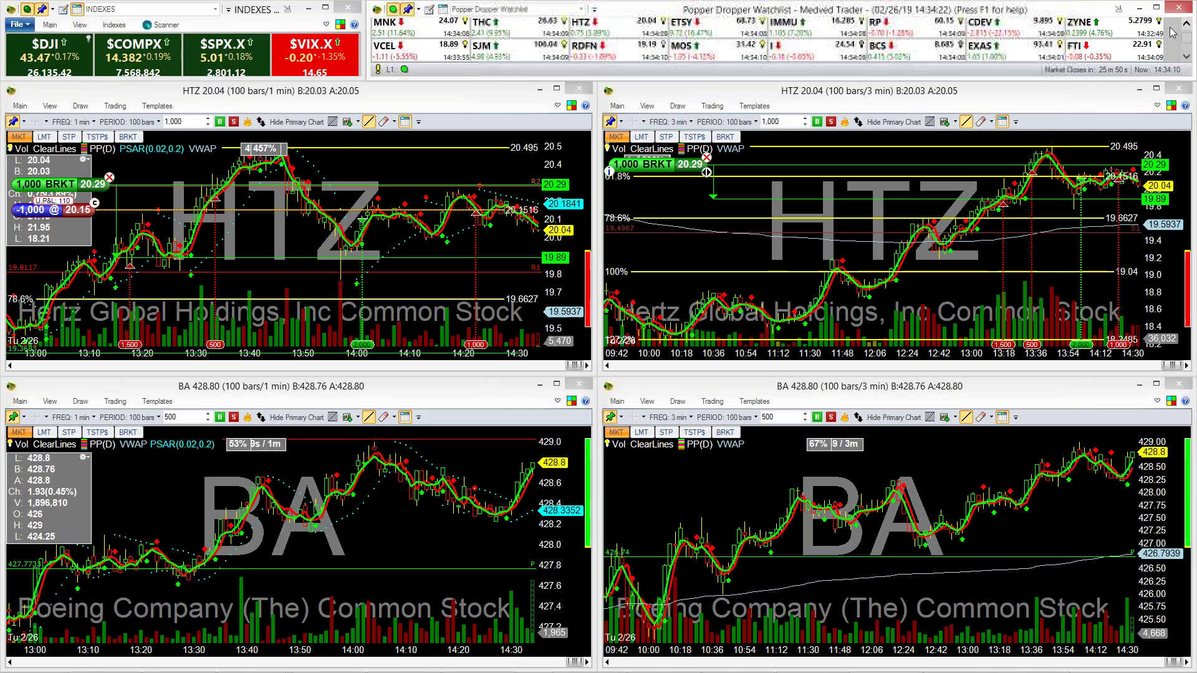
{"action": "left_click", "coordinate": [427, 9]}
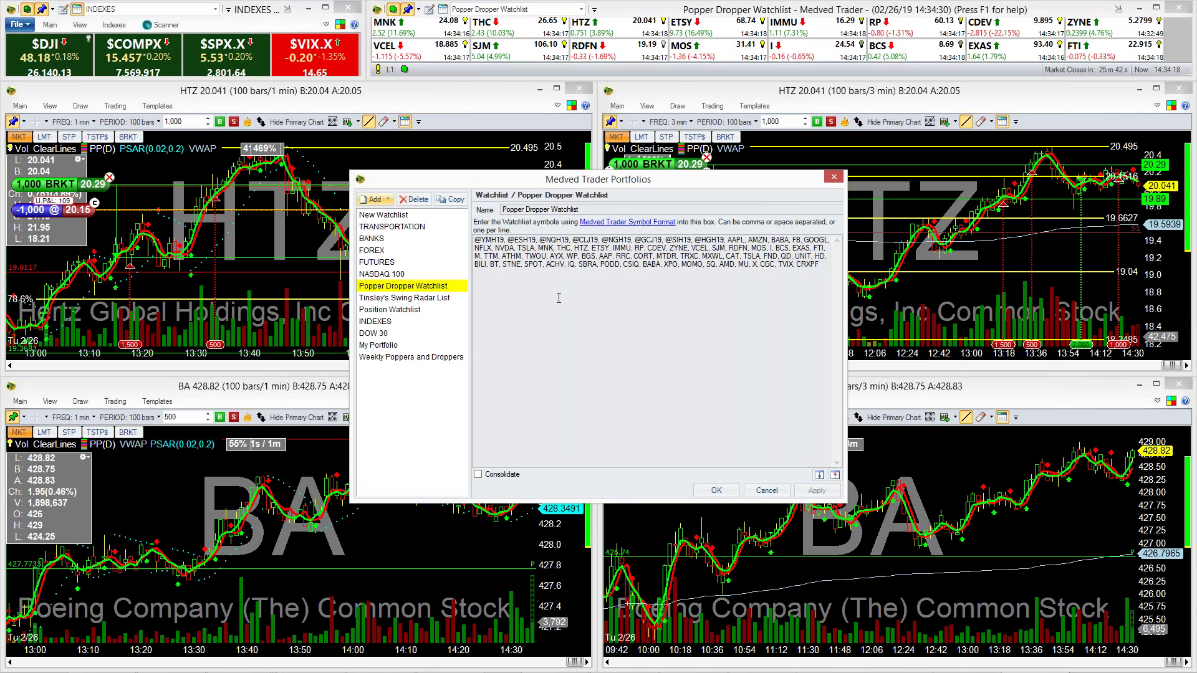
{"action": "left_click", "coordinate": [794, 308]}
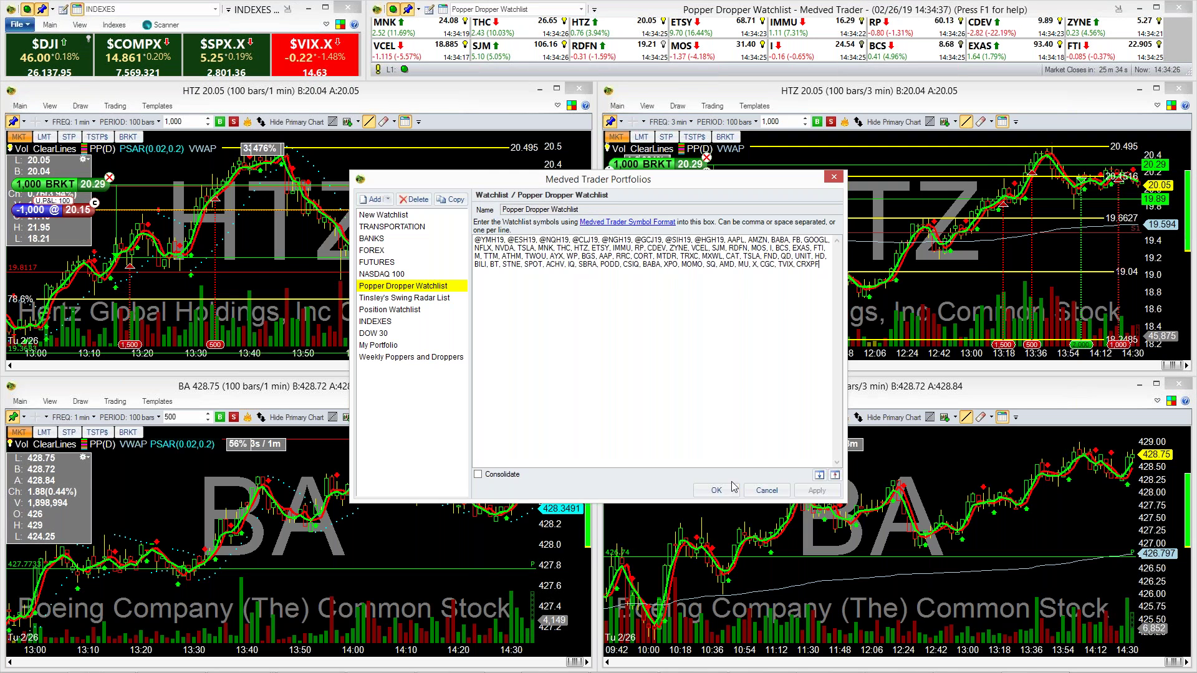
{"action": "left_click", "coordinate": [715, 491]}
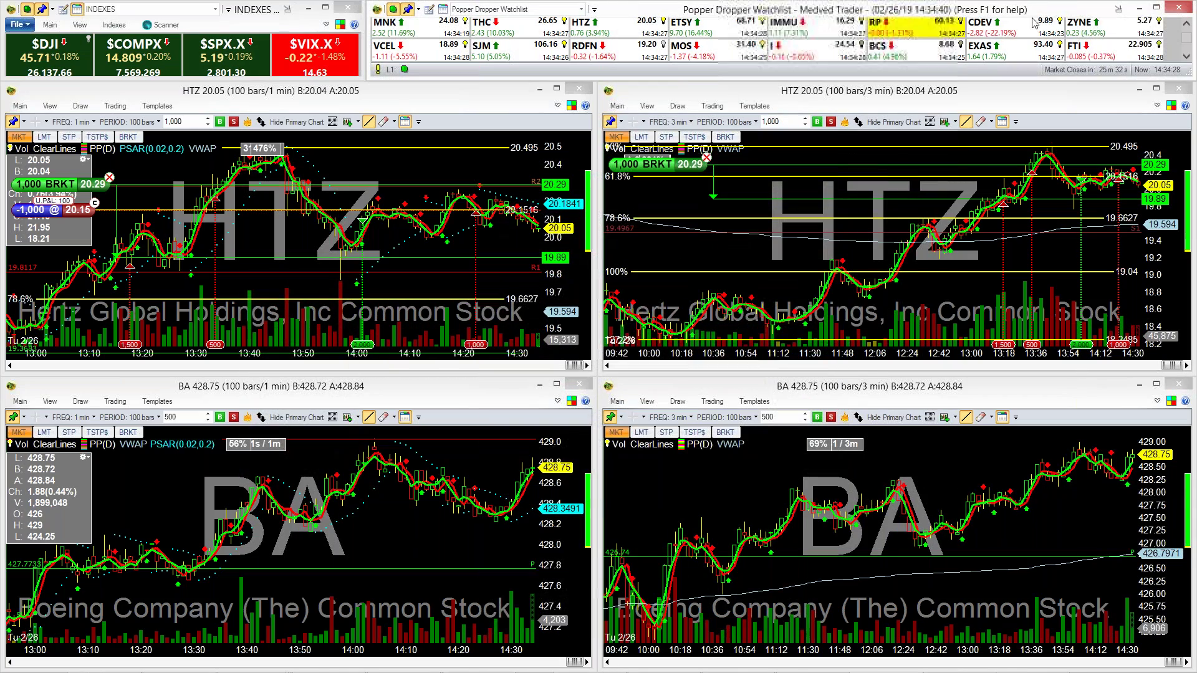
Step: Move the ticker I between EXAS and FTI in the watchlist and load SJM into the upper pair of charts
{"action": "left_click_drag", "start_coordinate": [824, 55], "coordinate": [1004, 55]}
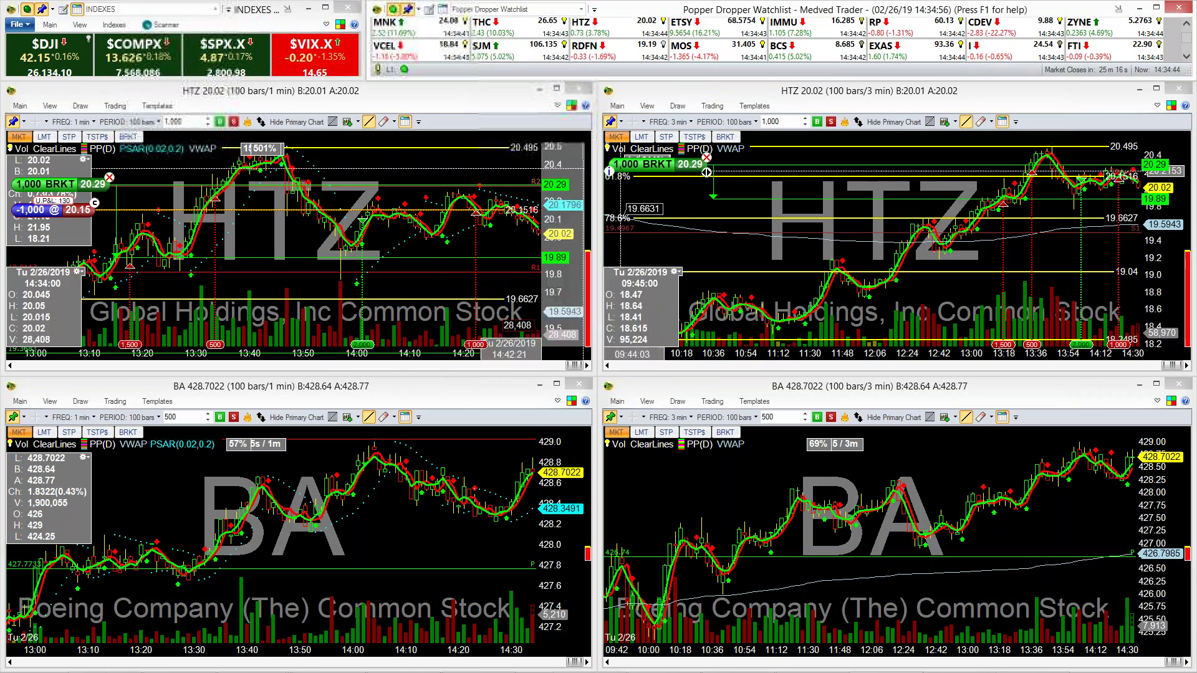
{"action": "left_click", "coordinate": [522, 50]}
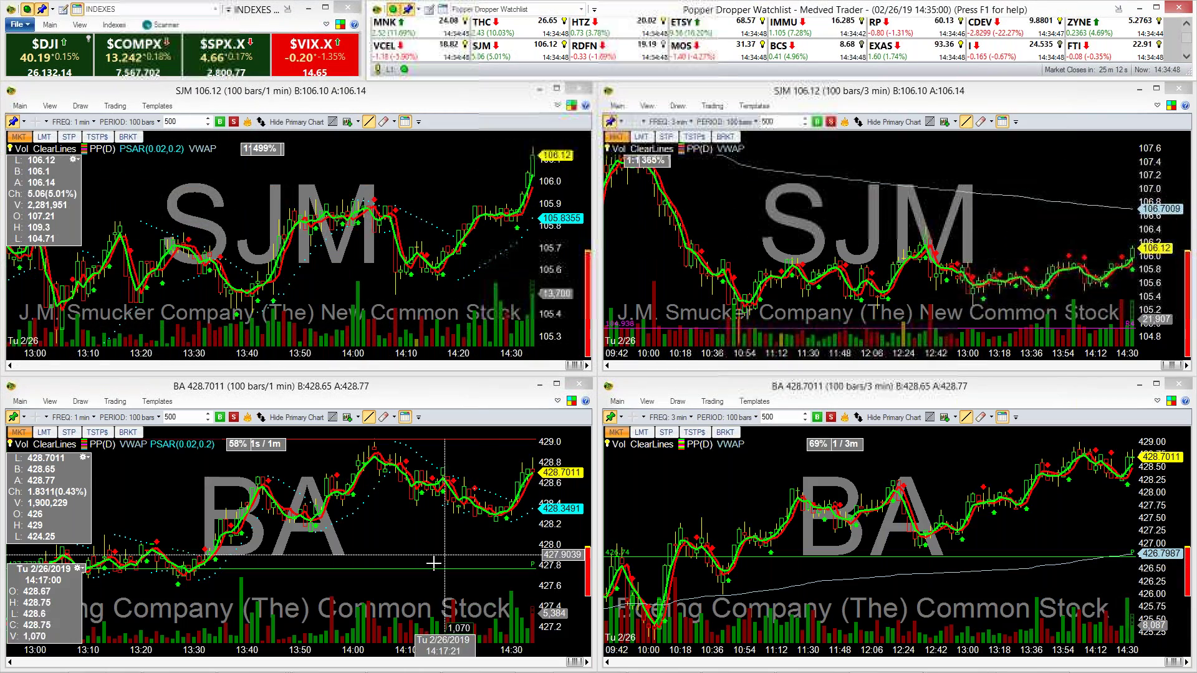
Step: Change the symbol of the lower pair of BA charts to HTZ
{"action": "type", "text": "HTZ"}
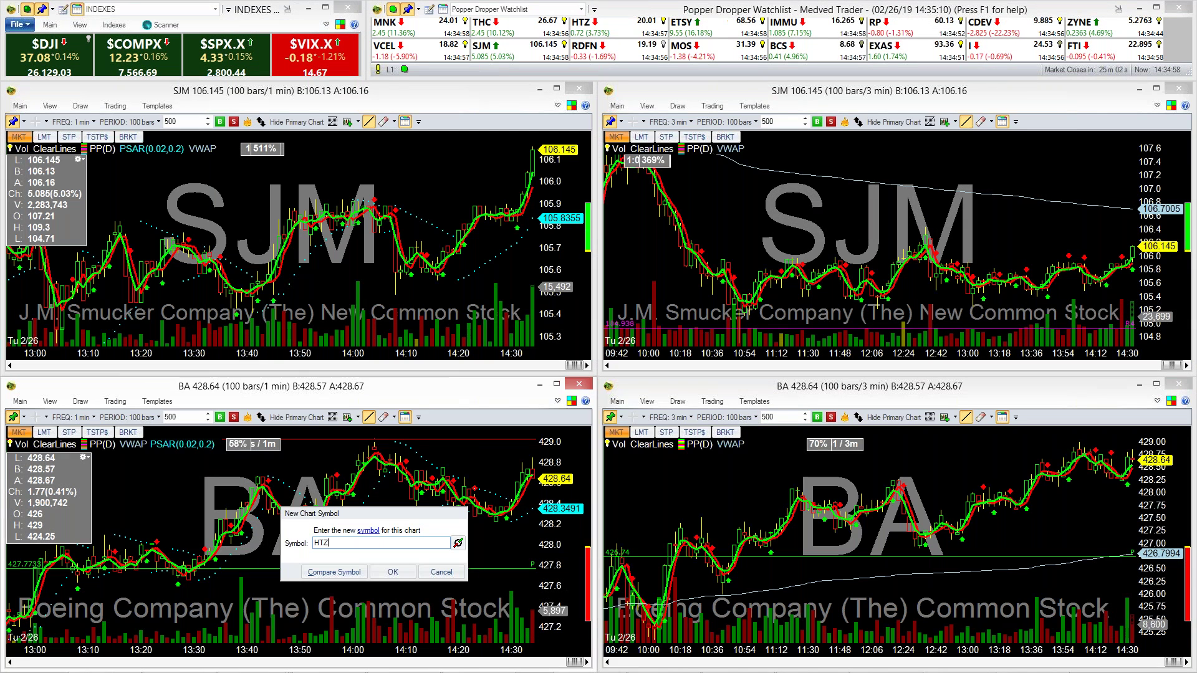
{"action": "key", "text": "Return"}
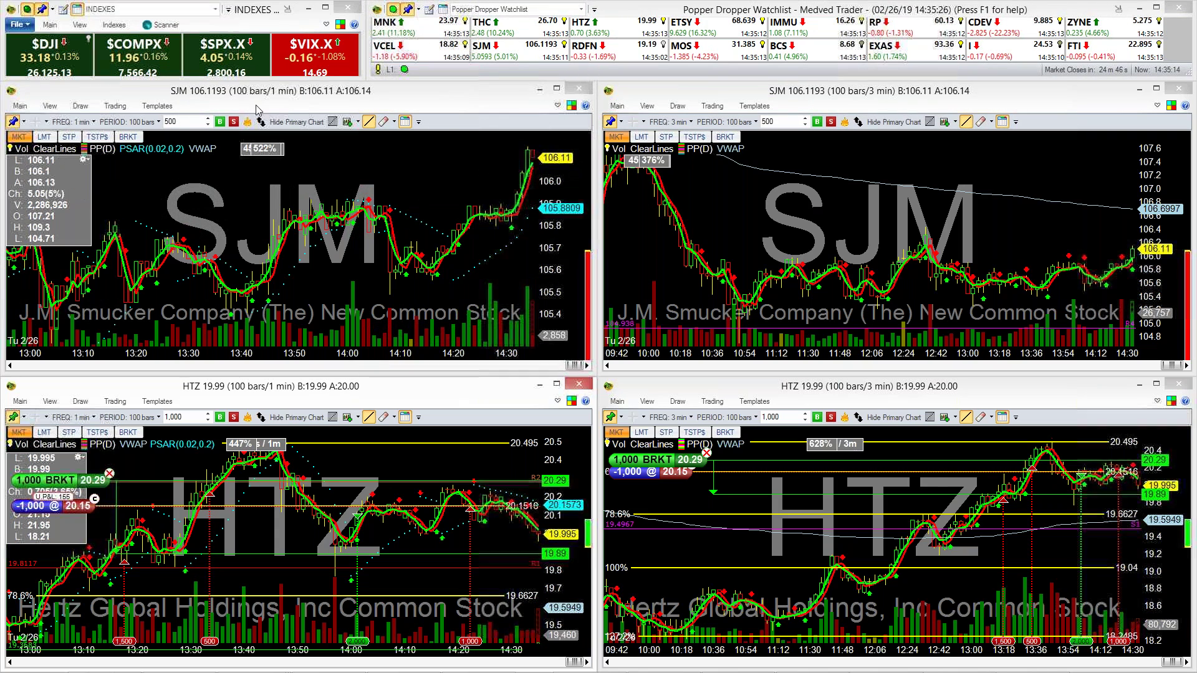
Step: Maximize the SJM 3 min chart and hide its primary chart so only the ClearLines and indicators are drawn
{"action": "left_click", "coordinate": [1154, 89]}
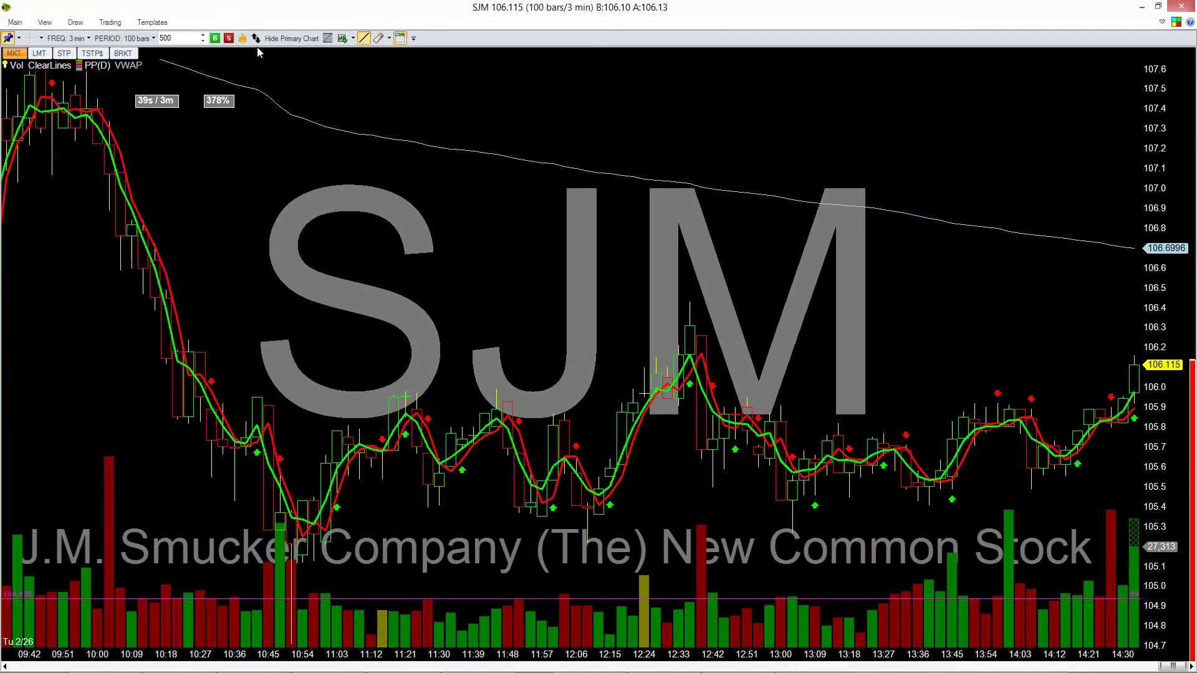
{"action": "left_click", "coordinate": [296, 42]}
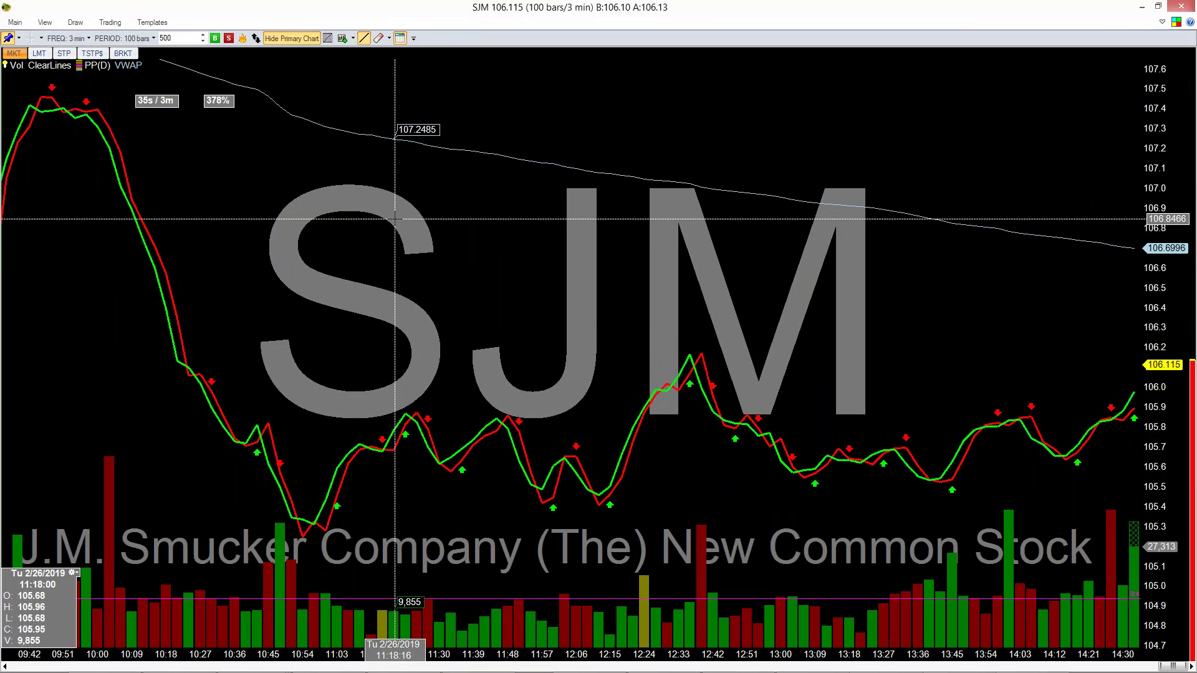
Step: Change the maximized chart's symbol to QQQ
{"action": "type", "text": "QQQQ"}
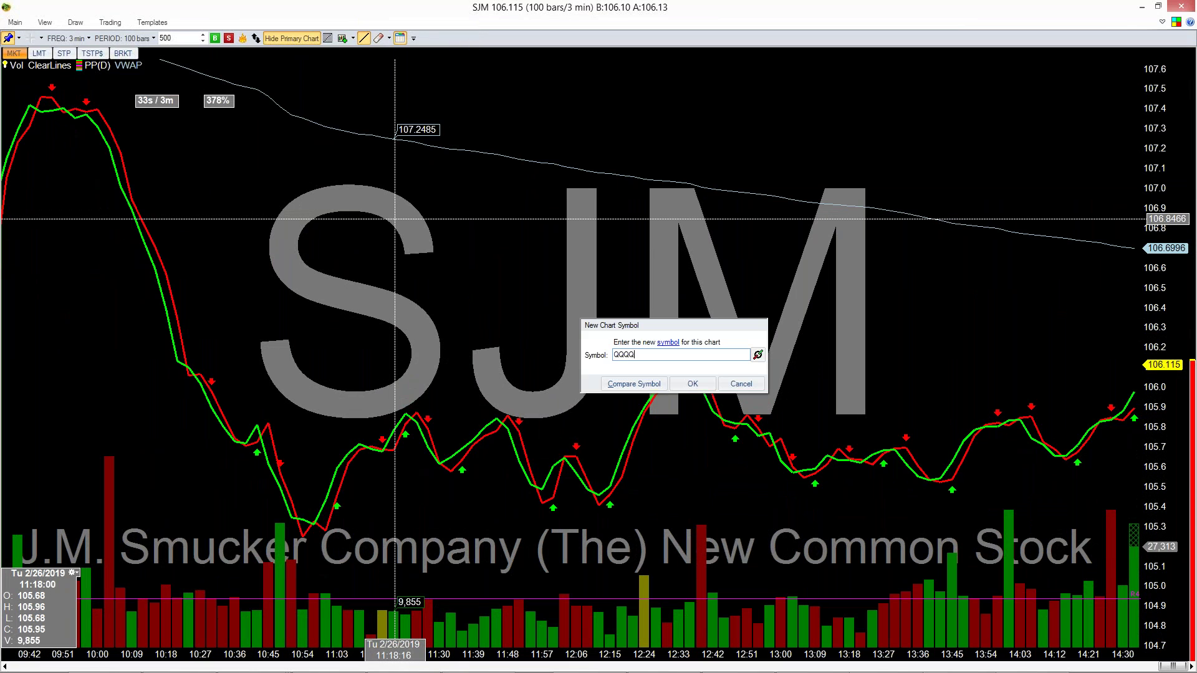
{"action": "key", "text": "Return"}
{"action": "type", "text": "QQQQ"}
{"action": "key", "text": "Return"}
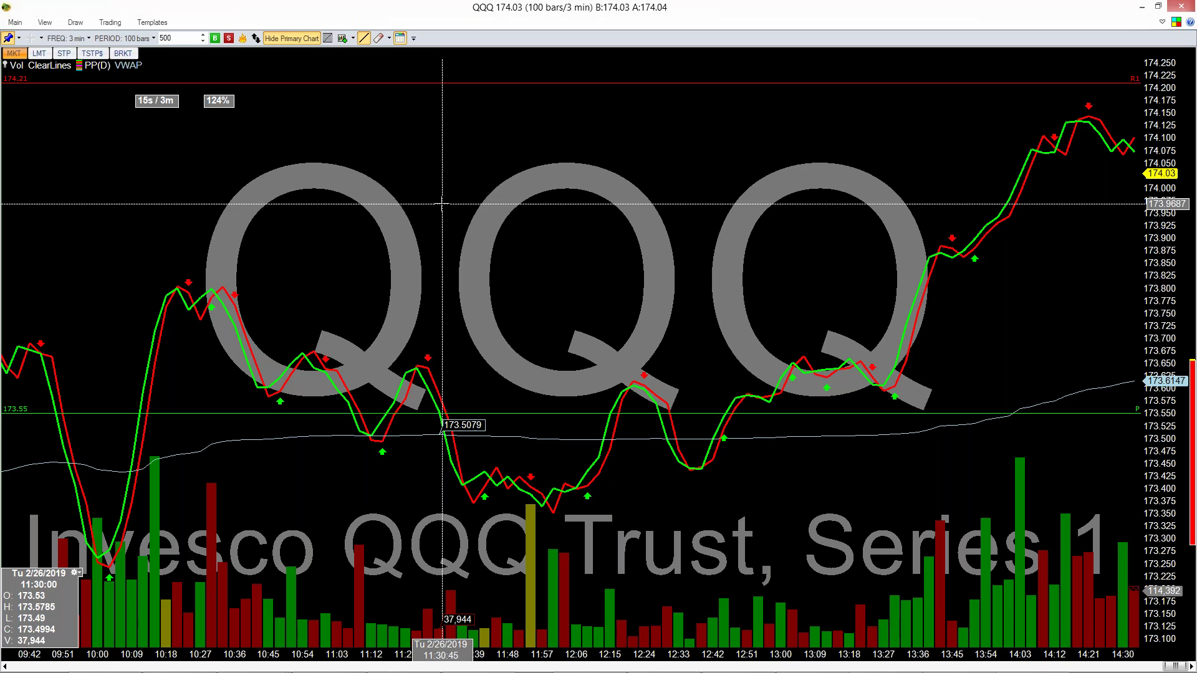
Step: Add MSFT as a compare symbol on the QQQ 3 min chart
{"action": "type", "text": "MSFT"}
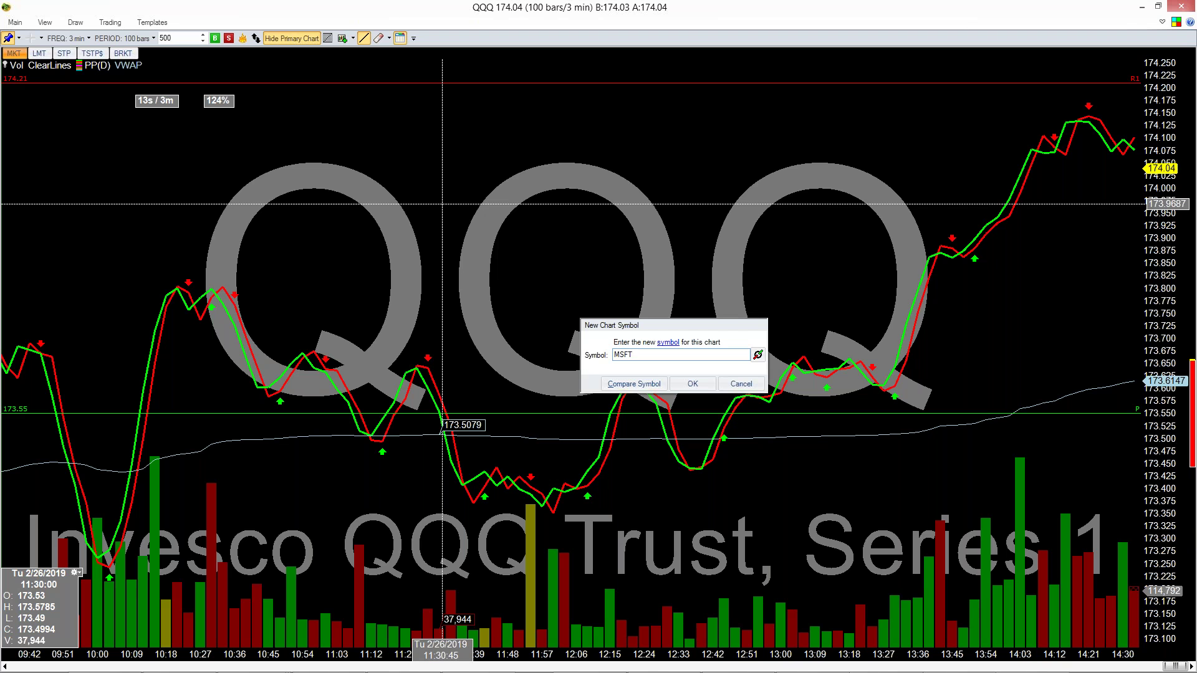
{"action": "left_click", "coordinate": [635, 384]}
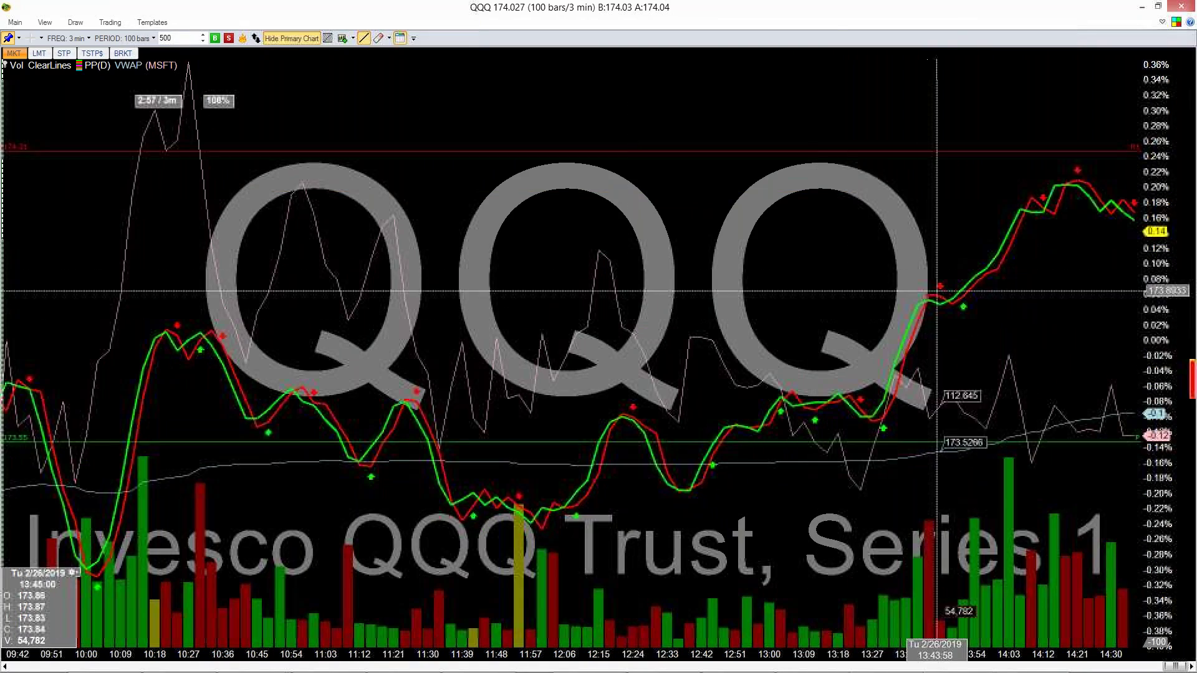
Step: Set the MSFT comparison line to width 2 and cyan, keeping it based on Close
{"action": "right_click", "coordinate": [403, 225]}
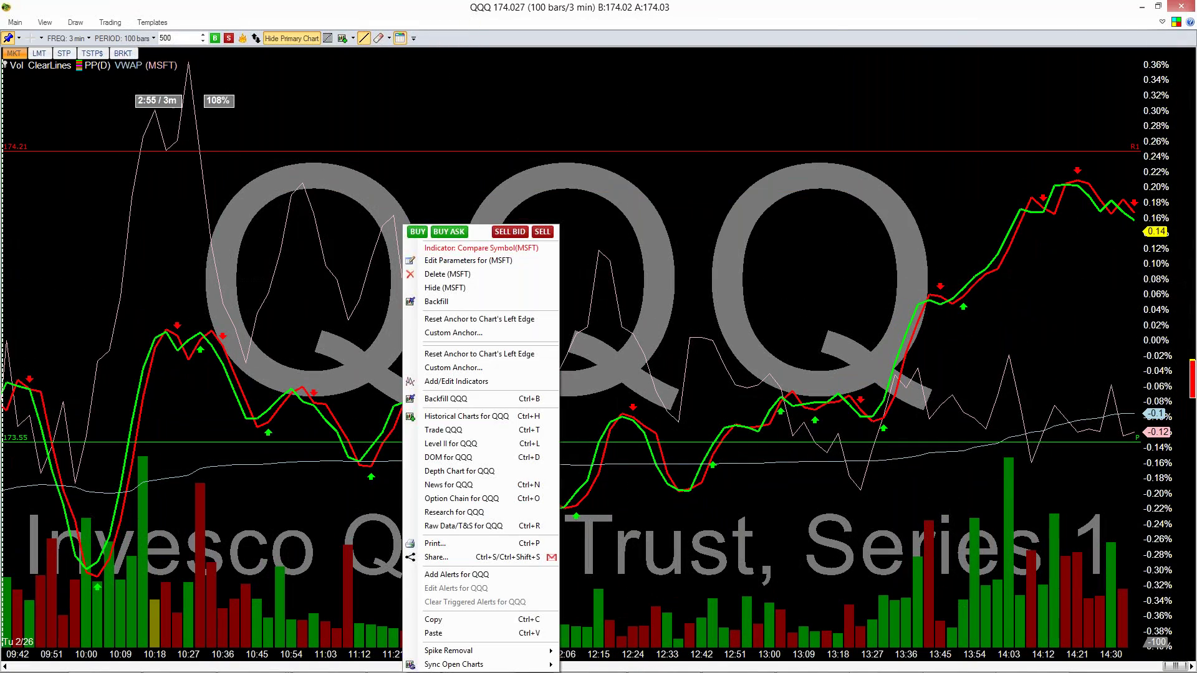
{"action": "left_click", "coordinate": [422, 262]}
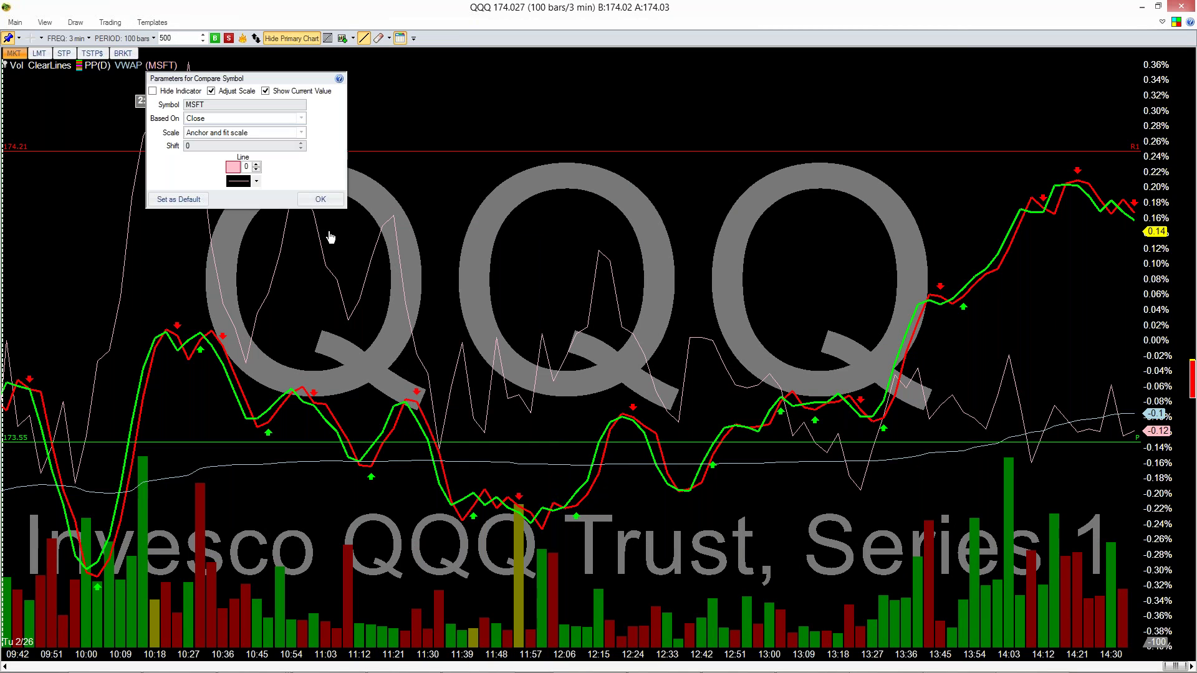
{"action": "left_click", "coordinate": [256, 167]}
{"action": "left_click", "coordinate": [256, 180]}
{"action": "left_click", "coordinate": [272, 158]}
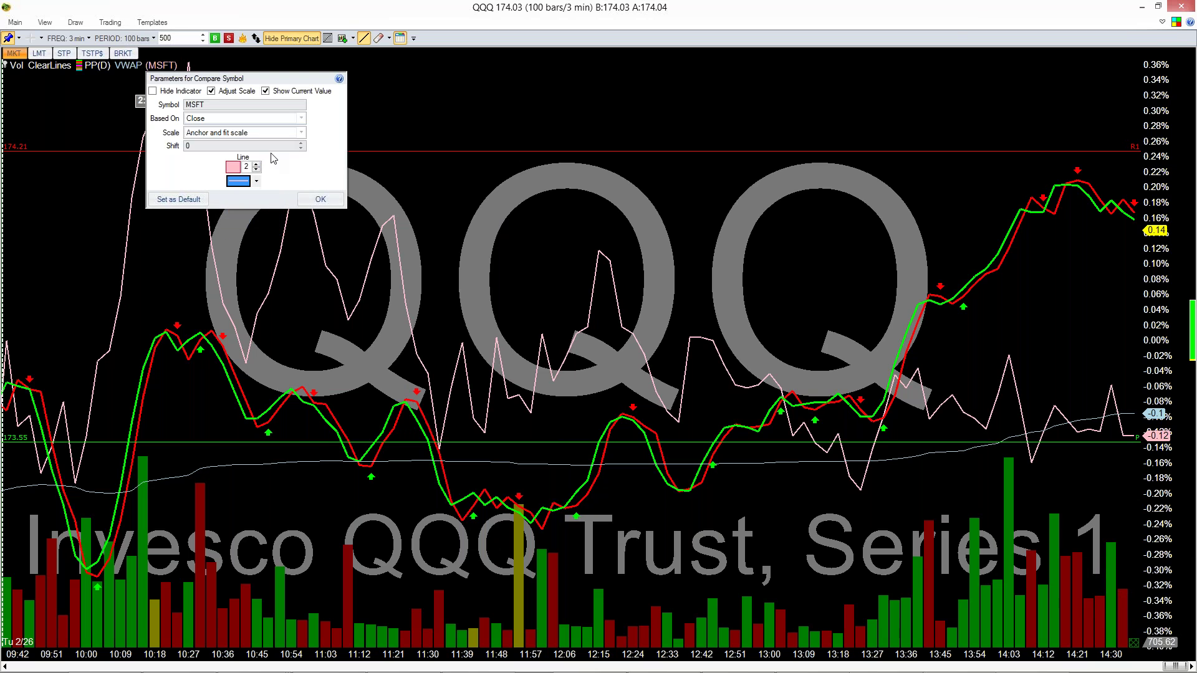
{"action": "left_click", "coordinate": [233, 166]}
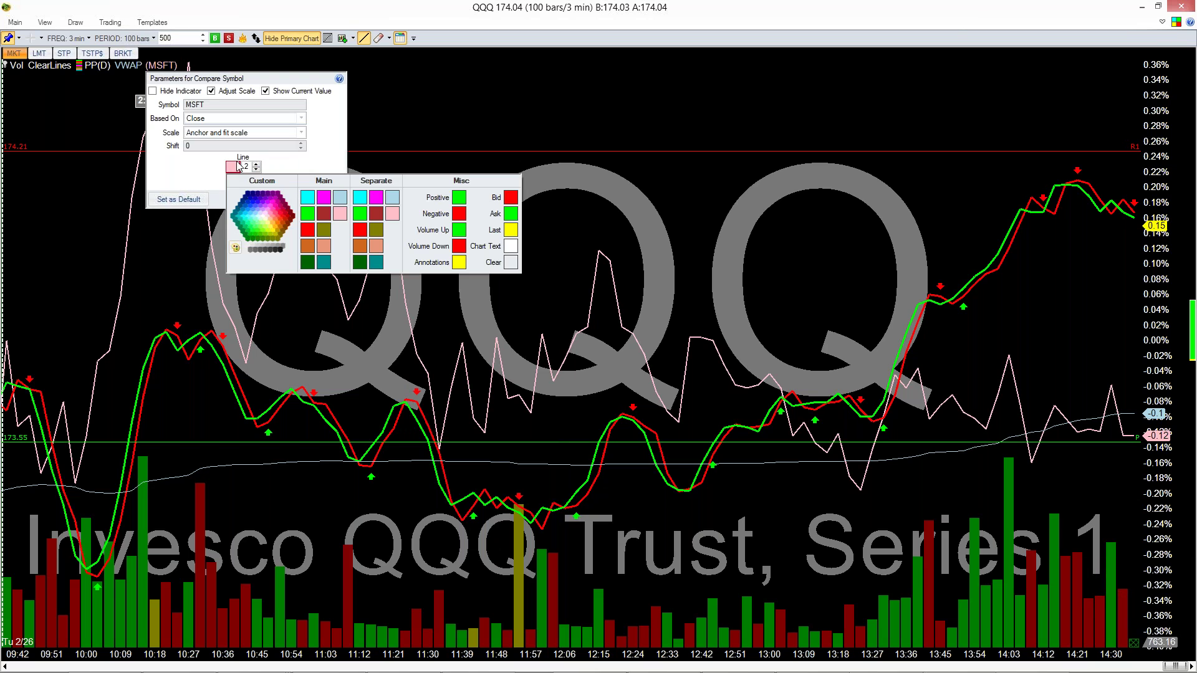
{"action": "left_click", "coordinate": [311, 200]}
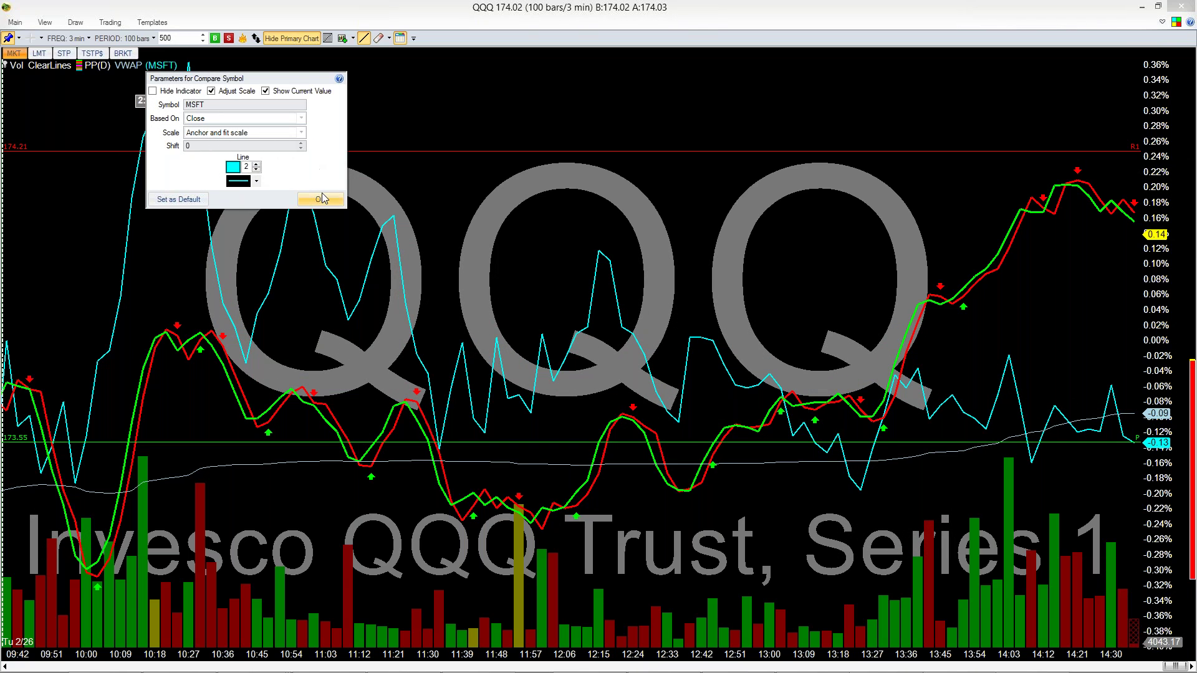
{"action": "left_click", "coordinate": [301, 119]}
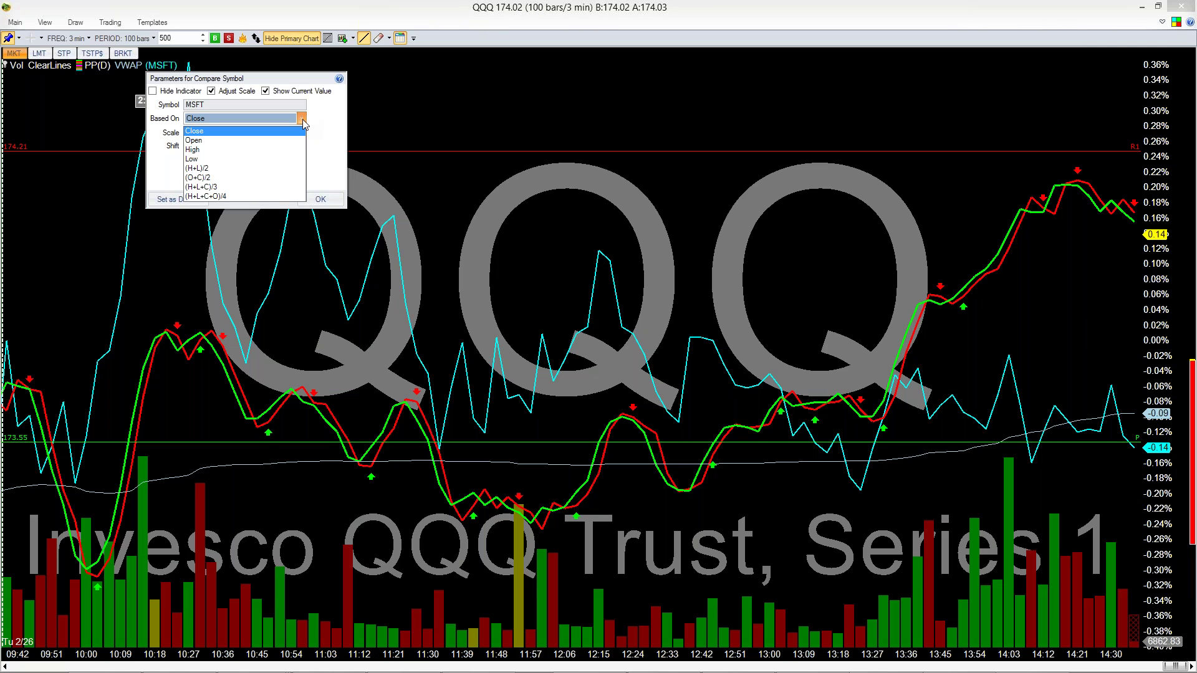
{"action": "left_click", "coordinate": [329, 128]}
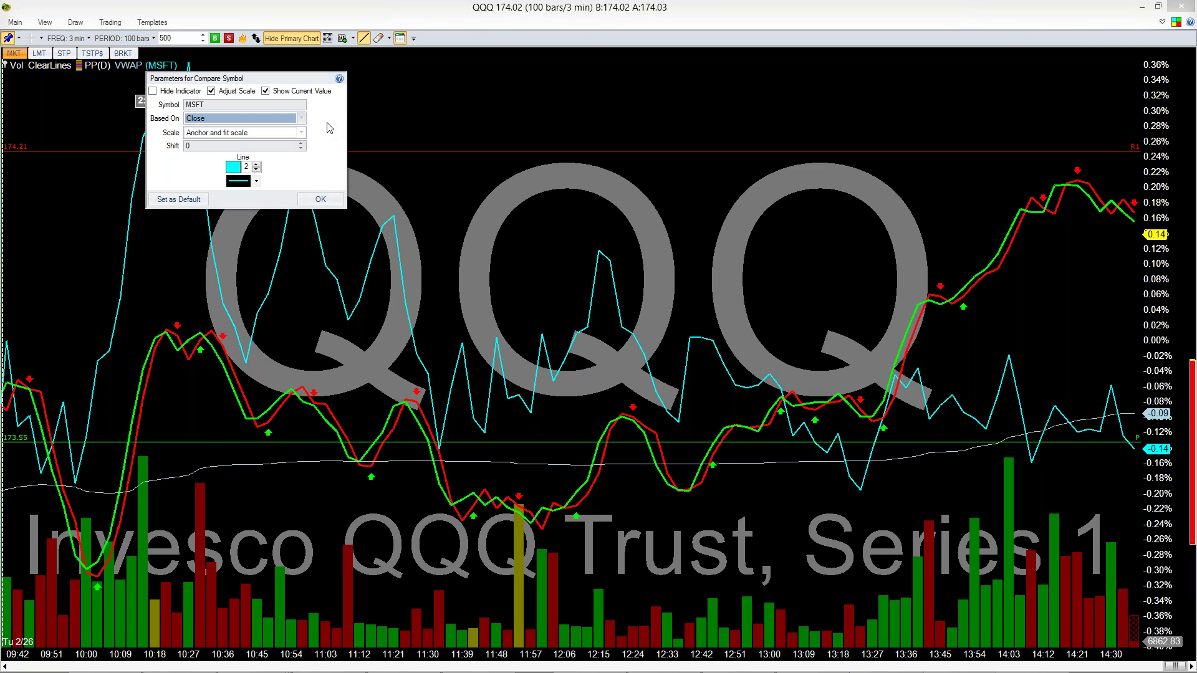
{"action": "left_click", "coordinate": [319, 198]}
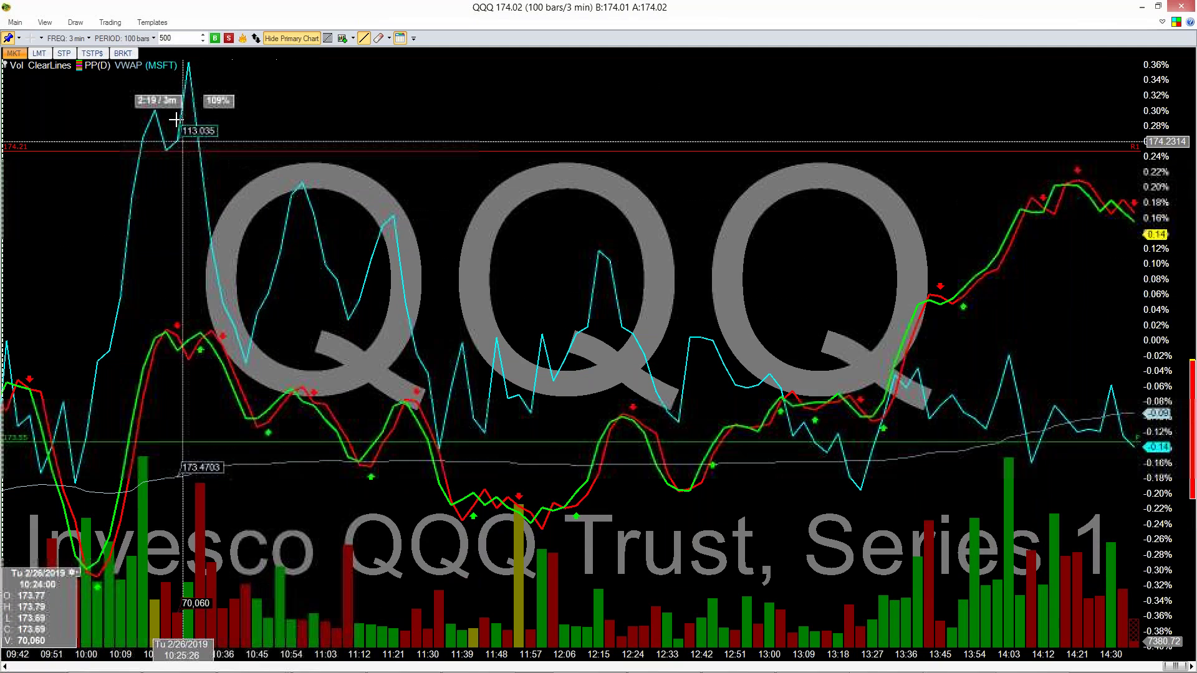
Step: Remove the MSFT compare symbol from the maximized QQQ 3 min chart and restore the chart to its normal window size
{"action": "right_click", "coordinate": [168, 71]}
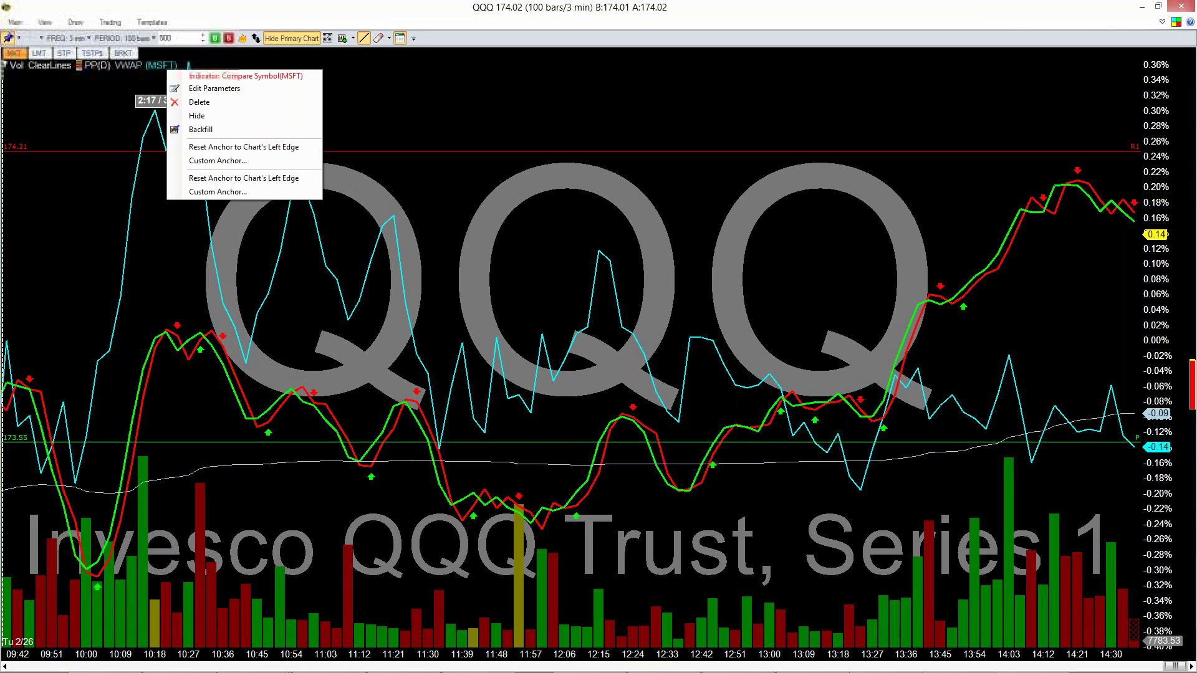
{"action": "left_click", "coordinate": [200, 102]}
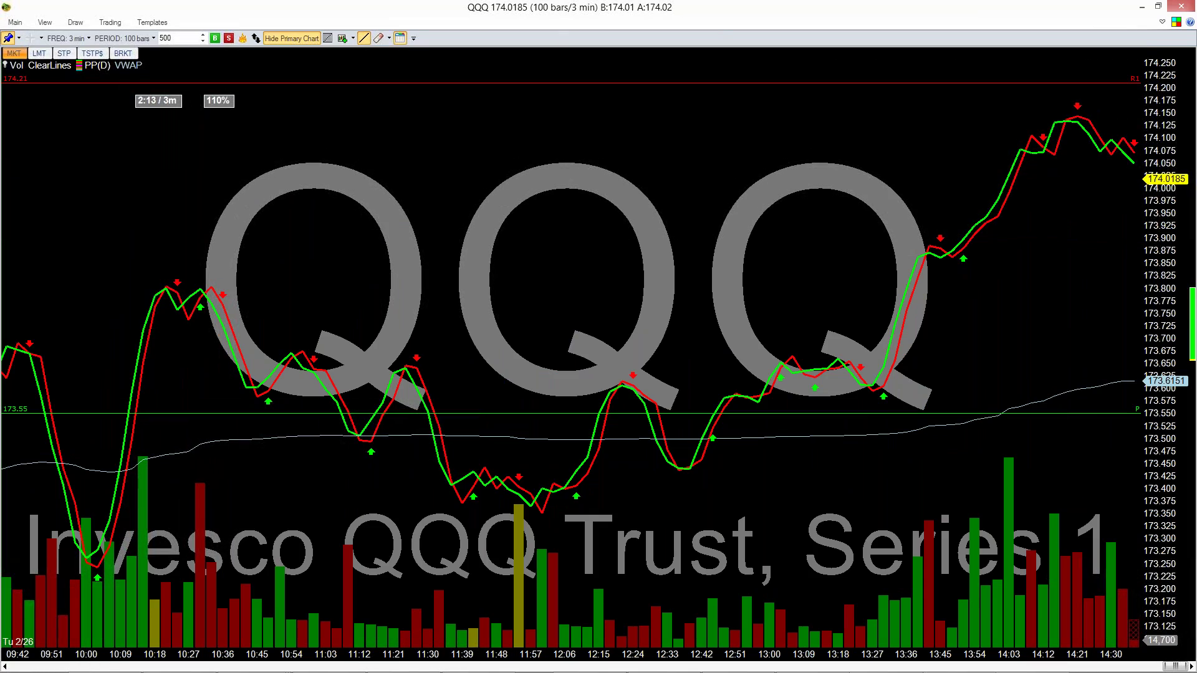
{"action": "left_click", "coordinate": [1158, 7]}
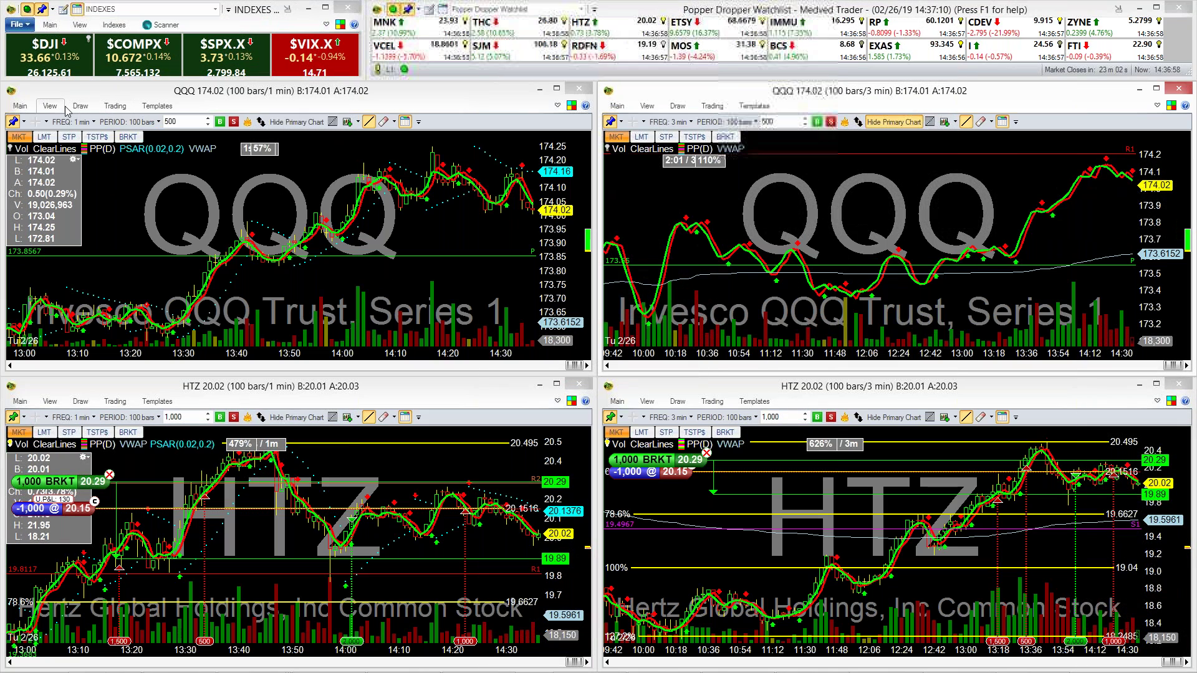
Step: Open the indicator selection for the QQQ 1 min chart, review the available and selected indicators, and close it without changes
{"action": "left_click", "coordinate": [20, 106]}
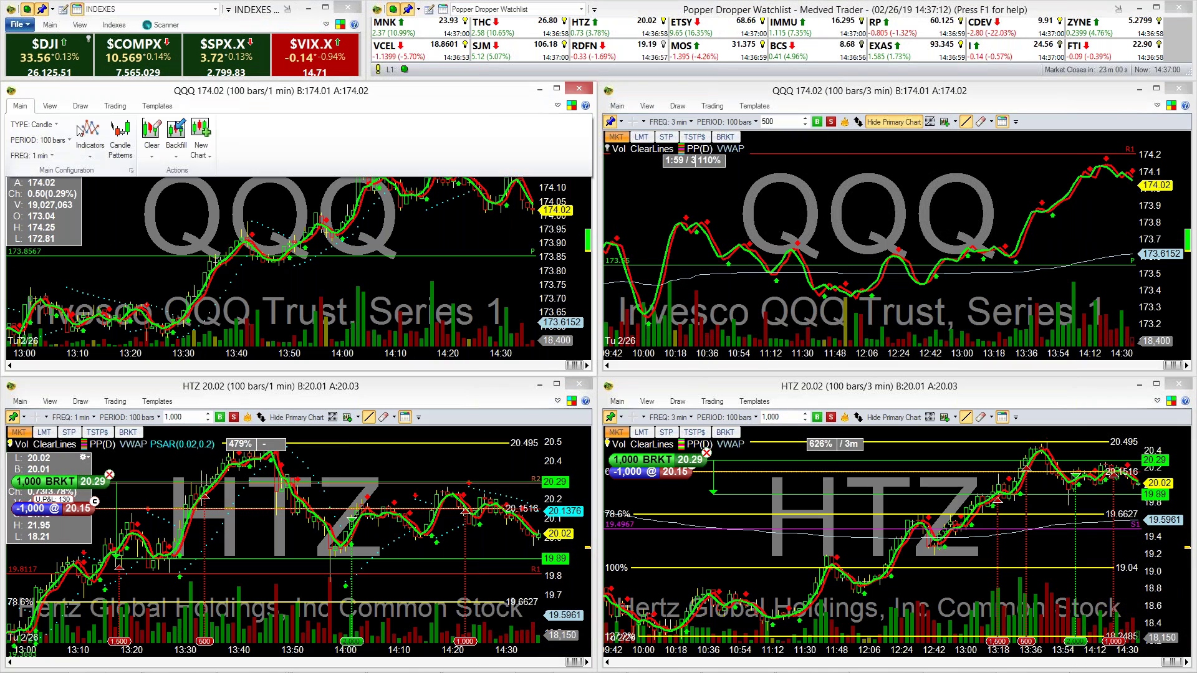
{"action": "left_click", "coordinate": [89, 150]}
{"action": "left_click", "coordinate": [109, 182]}
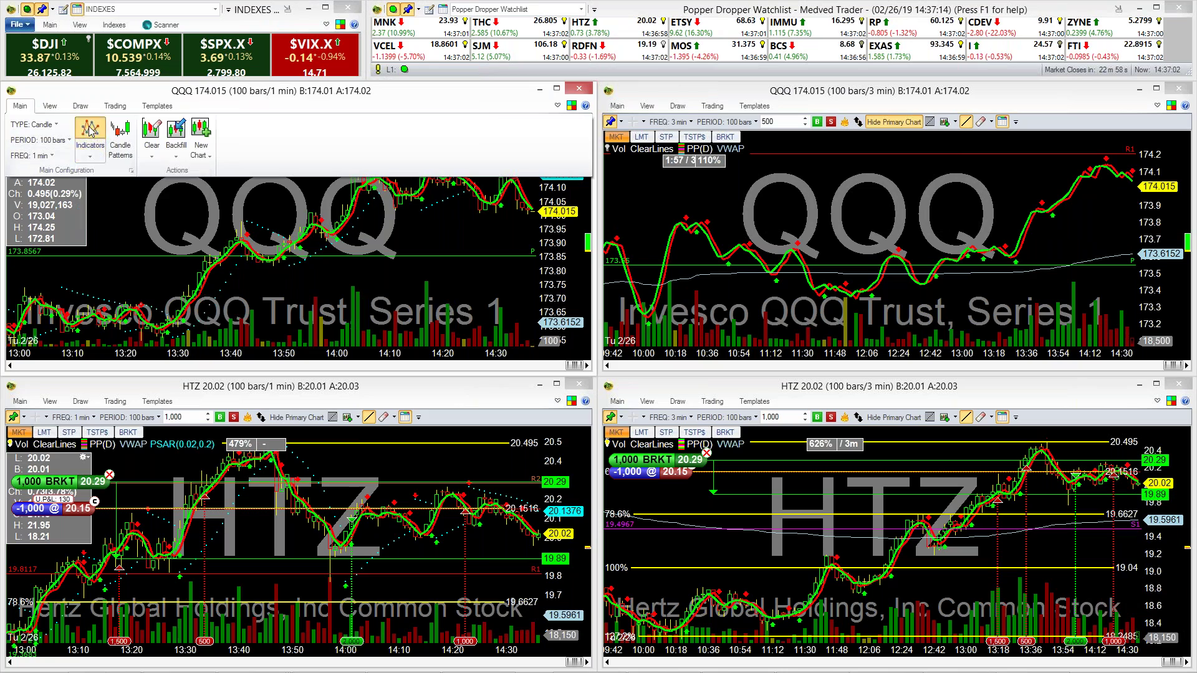
{"action": "left_click_drag", "start_coordinate": [271, 119], "coordinate": [274, 150]}
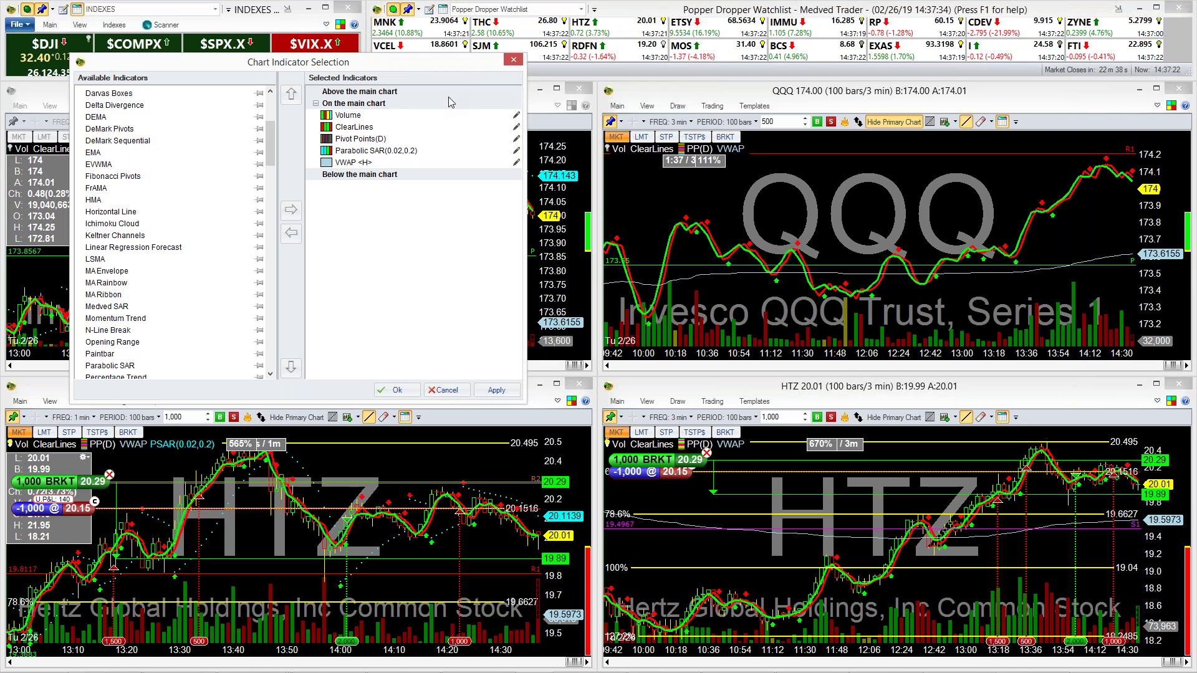
{"action": "left_click", "coordinate": [513, 60]}
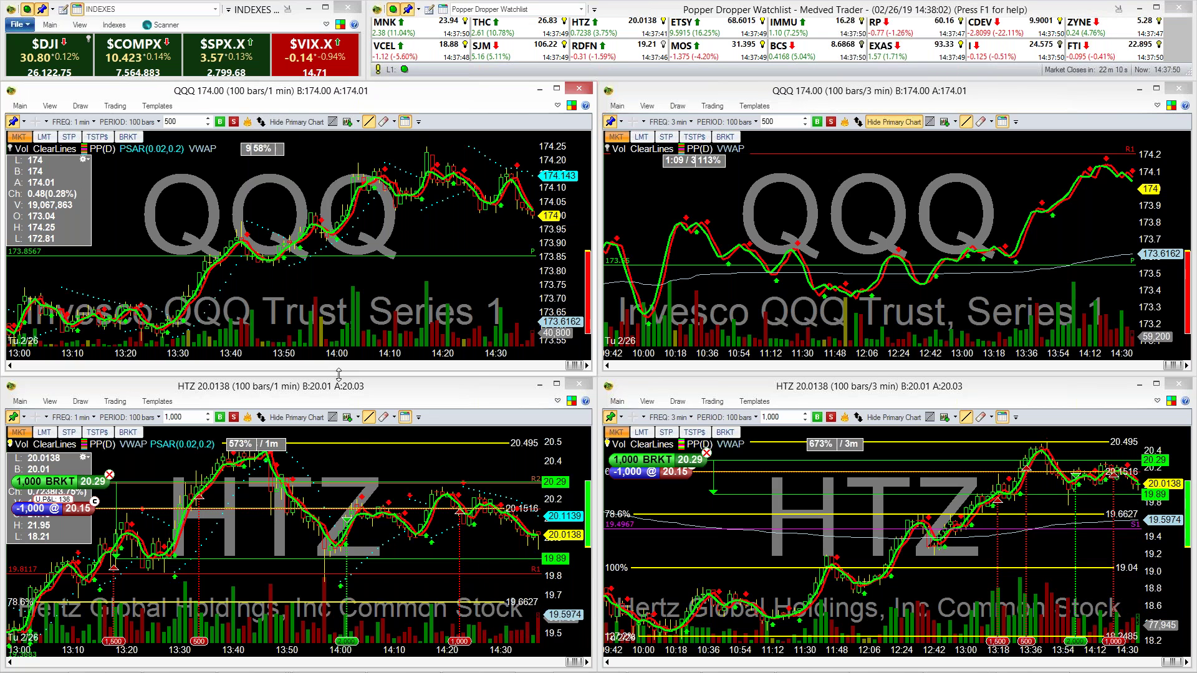
Step: Switch the Popper Dropper watchlist window to the NASDAQ 100 watchlist, enlarge it downward over the charts and show its ribbon
{"action": "left_click", "coordinate": [581, 10]}
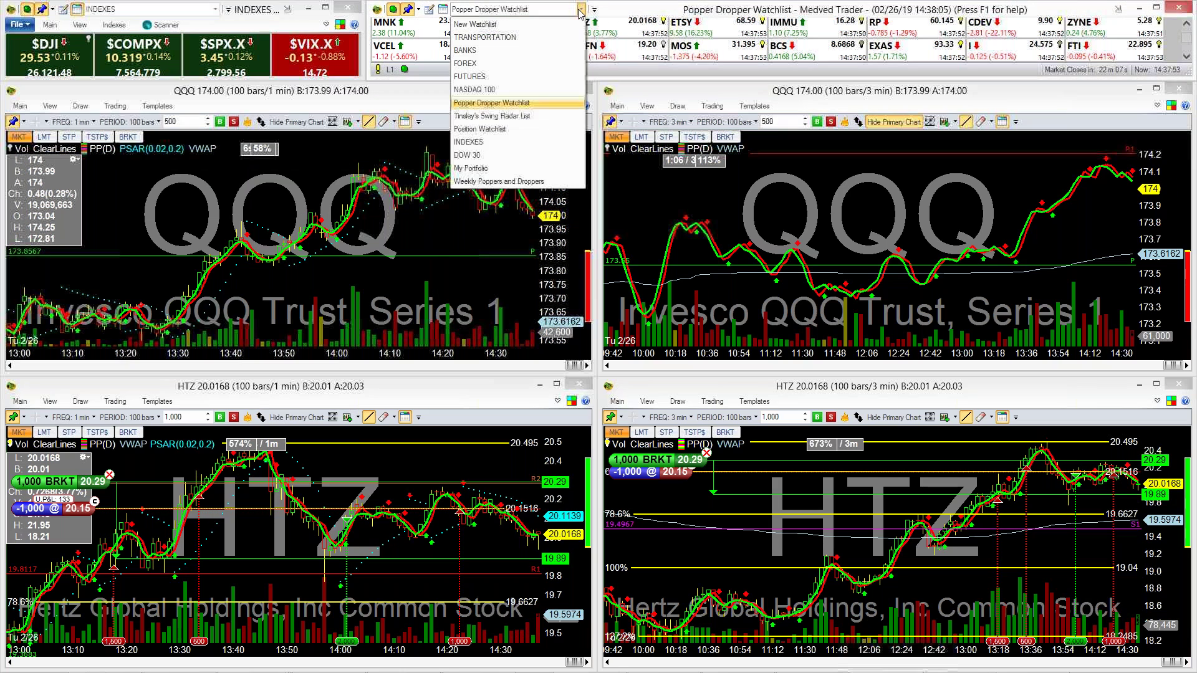
{"action": "left_click", "coordinate": [499, 90]}
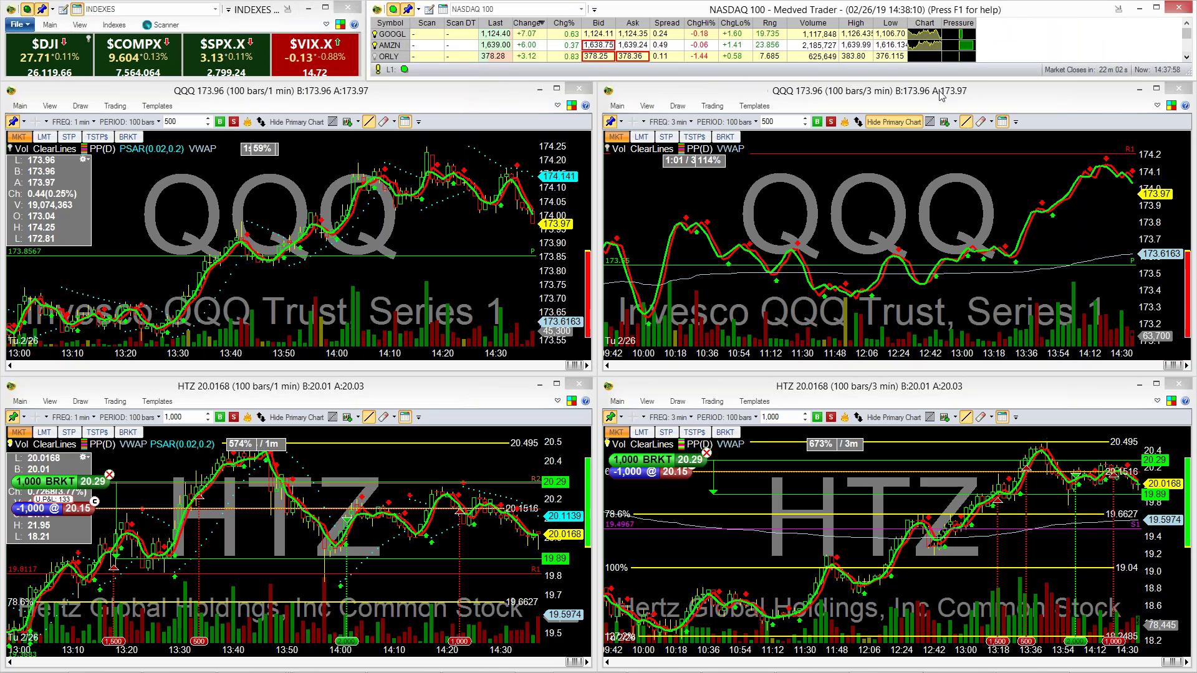
{"action": "left_click_drag", "start_coordinate": [967, 81], "coordinate": [929, 496]}
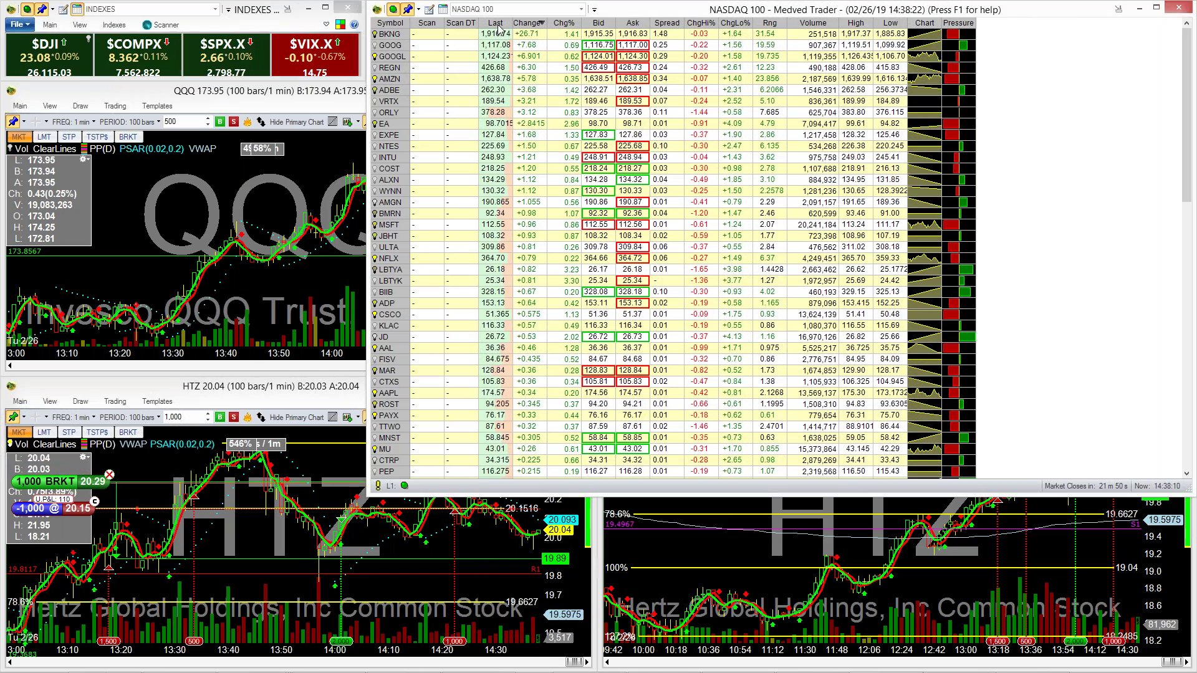
{"action": "left_click", "coordinate": [430, 9]}
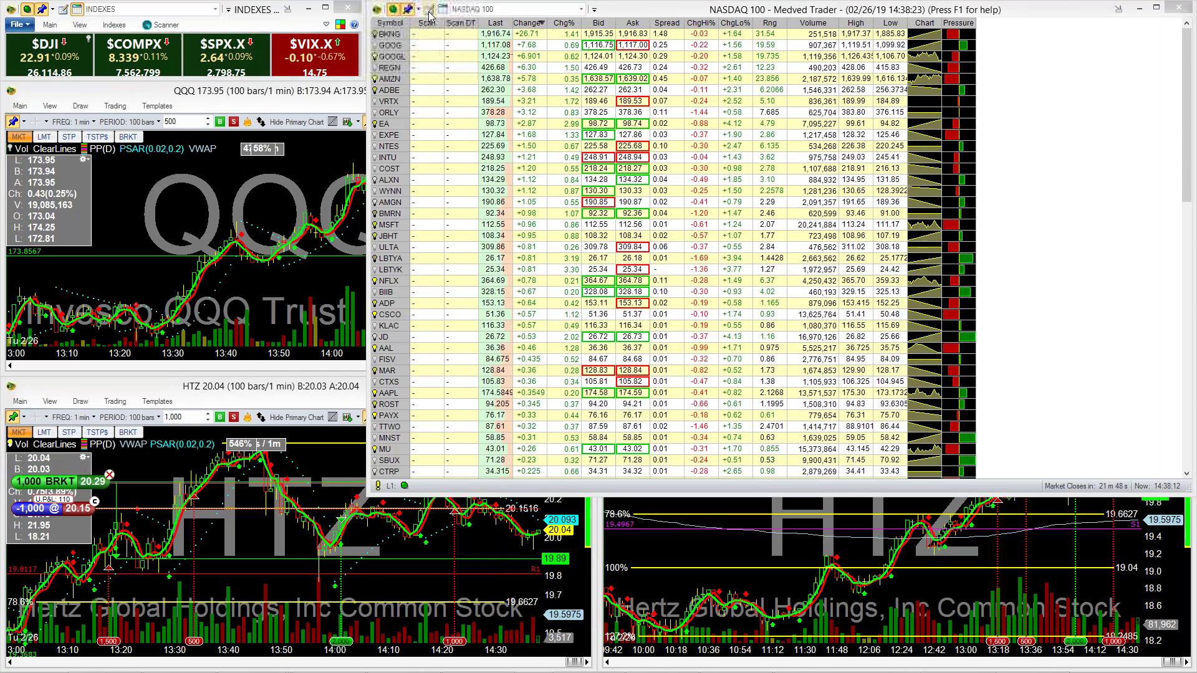
{"action": "left_click", "coordinate": [836, 177]}
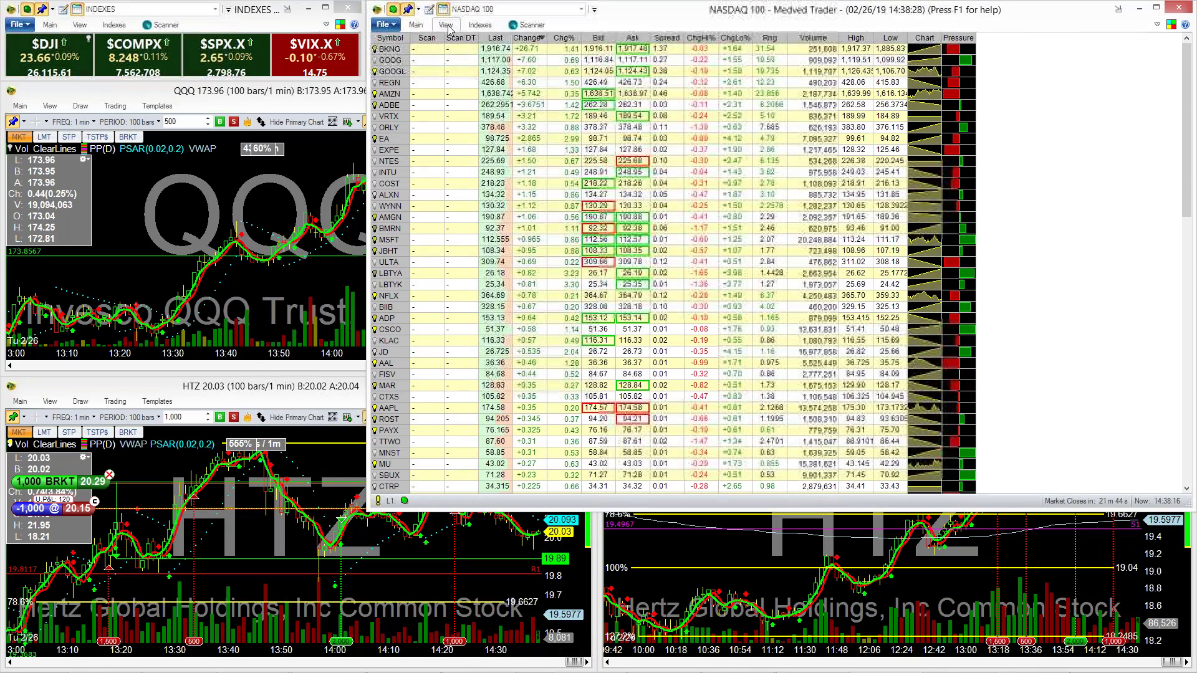
Step: Change the NASDAQ 100 watchlist's quote display template to TILE - Index
{"action": "left_click", "coordinate": [444, 10]}
{"action": "left_click", "coordinate": [430, 44]}
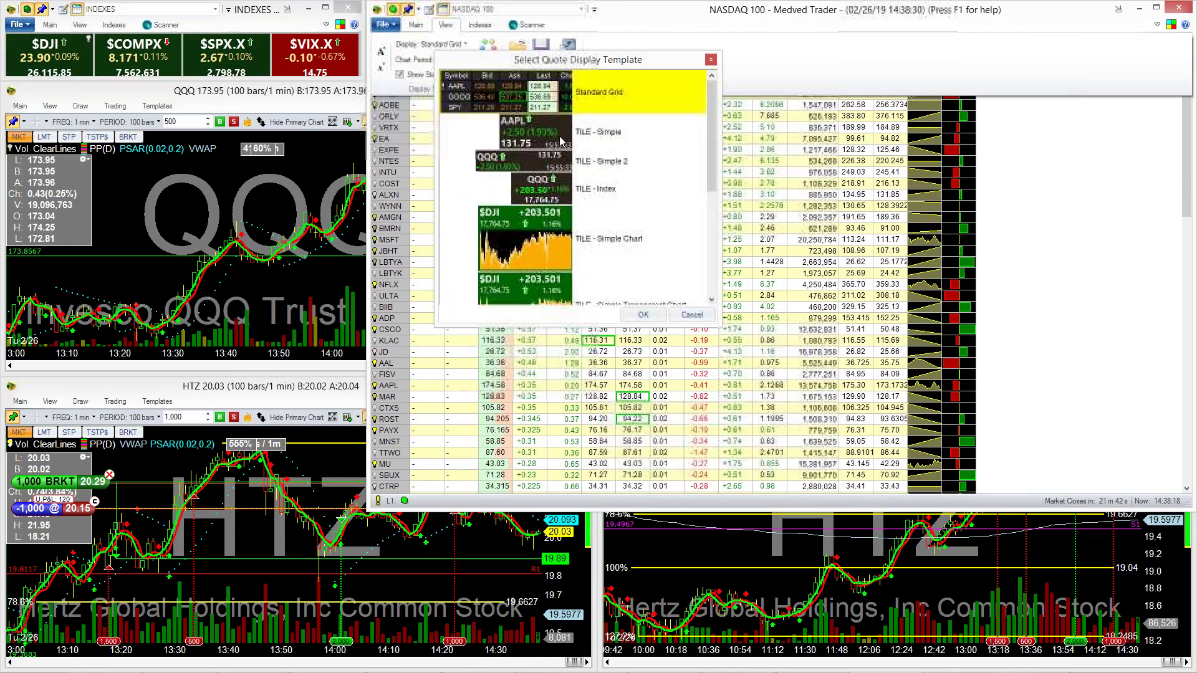
{"action": "left_click", "coordinate": [557, 194]}
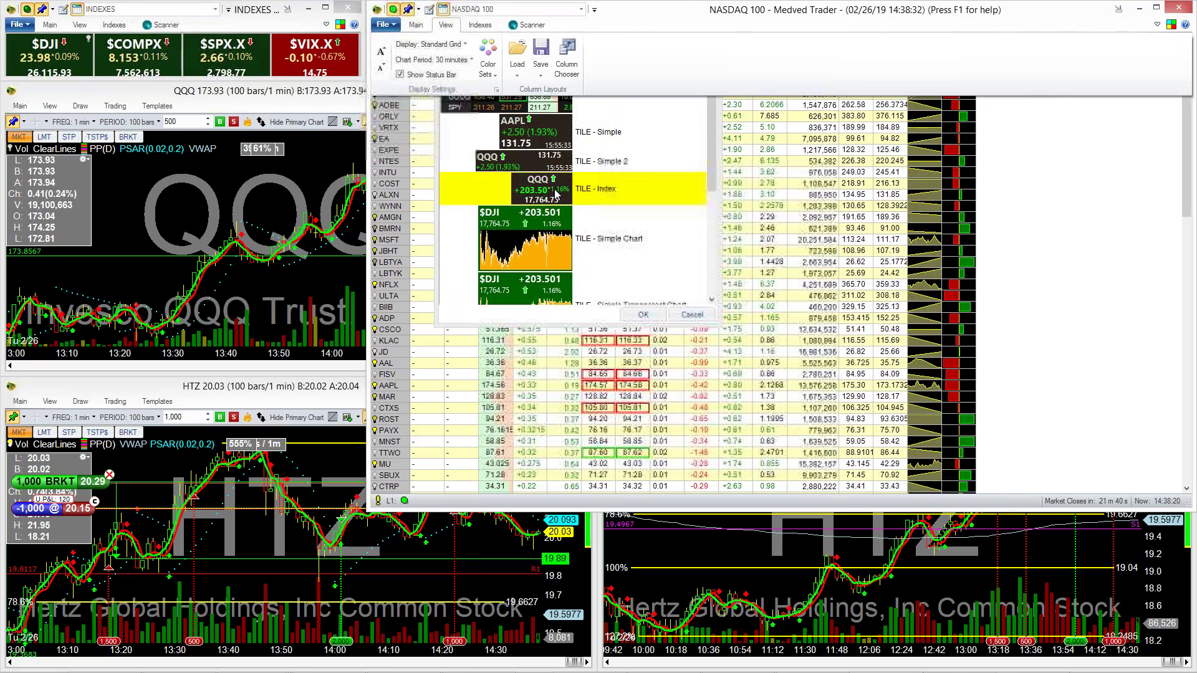
{"action": "double_click", "coordinate": [557, 193]}
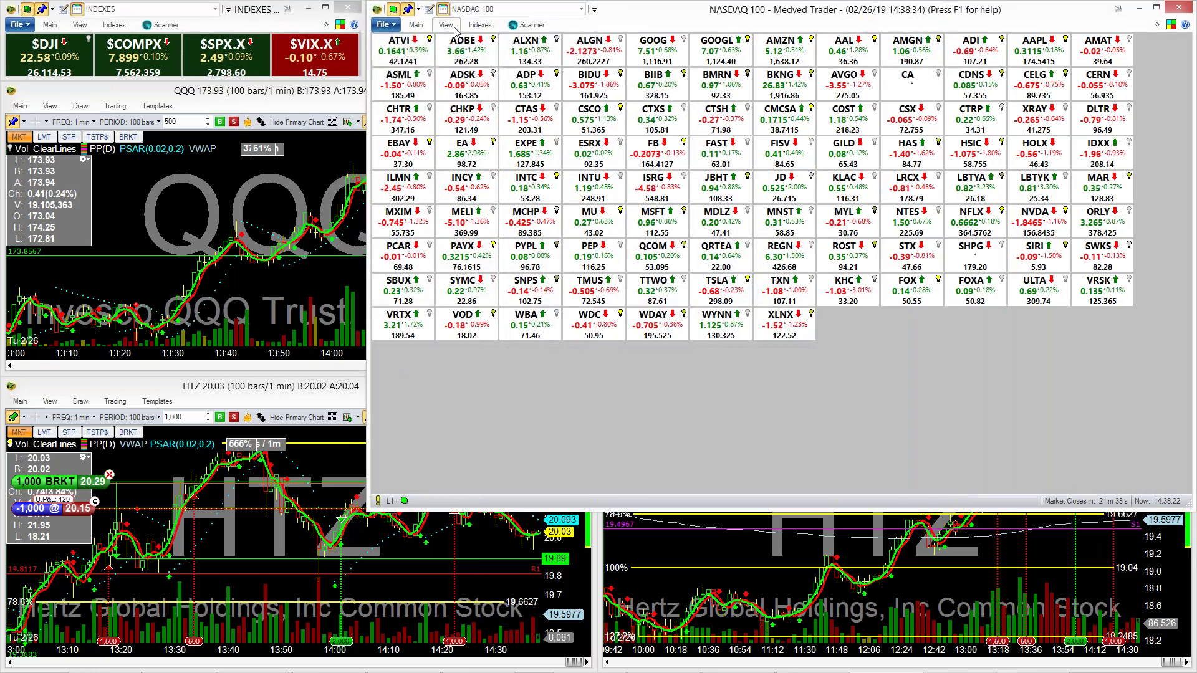
Step: Change the NASDAQ 100 watchlist's quote display template to TILE - Simple Transparent Chart
{"action": "left_click", "coordinate": [445, 25]}
{"action": "left_click", "coordinate": [452, 48]}
{"action": "scroll", "coordinate": [531, 179], "scroll_direction": "down", "scroll_amount": 3}
{"action": "double_click", "coordinate": [531, 178]}
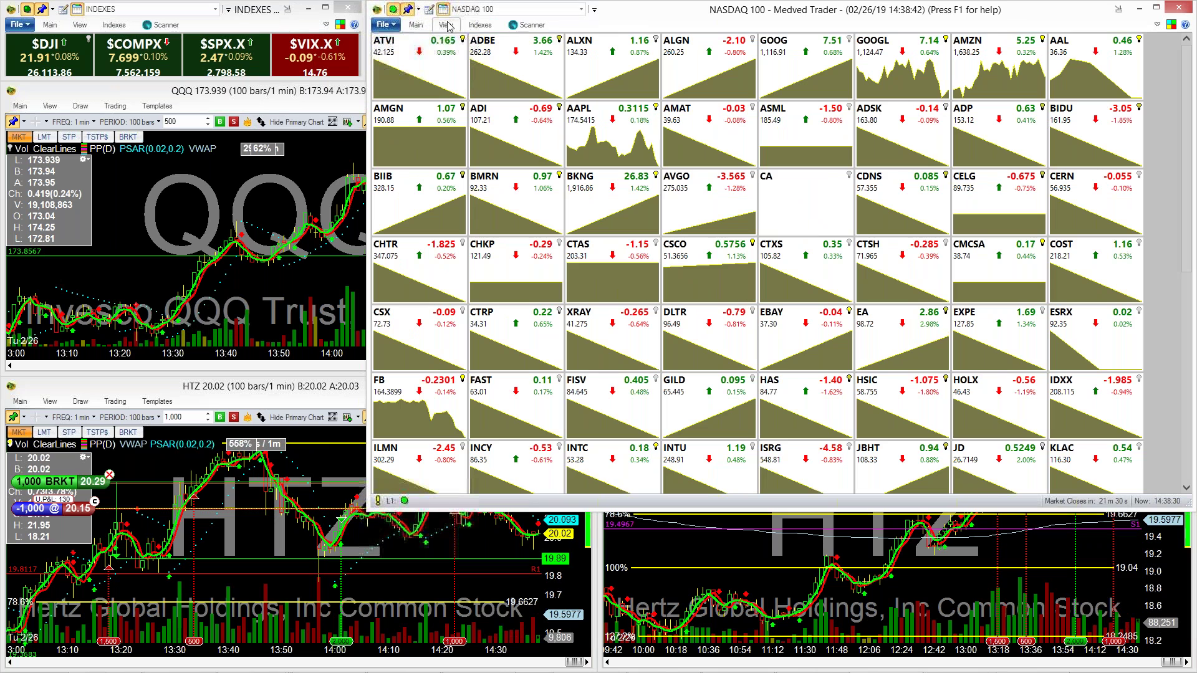
Step: Set the chart period of the NASDAQ 100 watchlist tiles to 10 minutes
{"action": "left_click", "coordinate": [409, 29]}
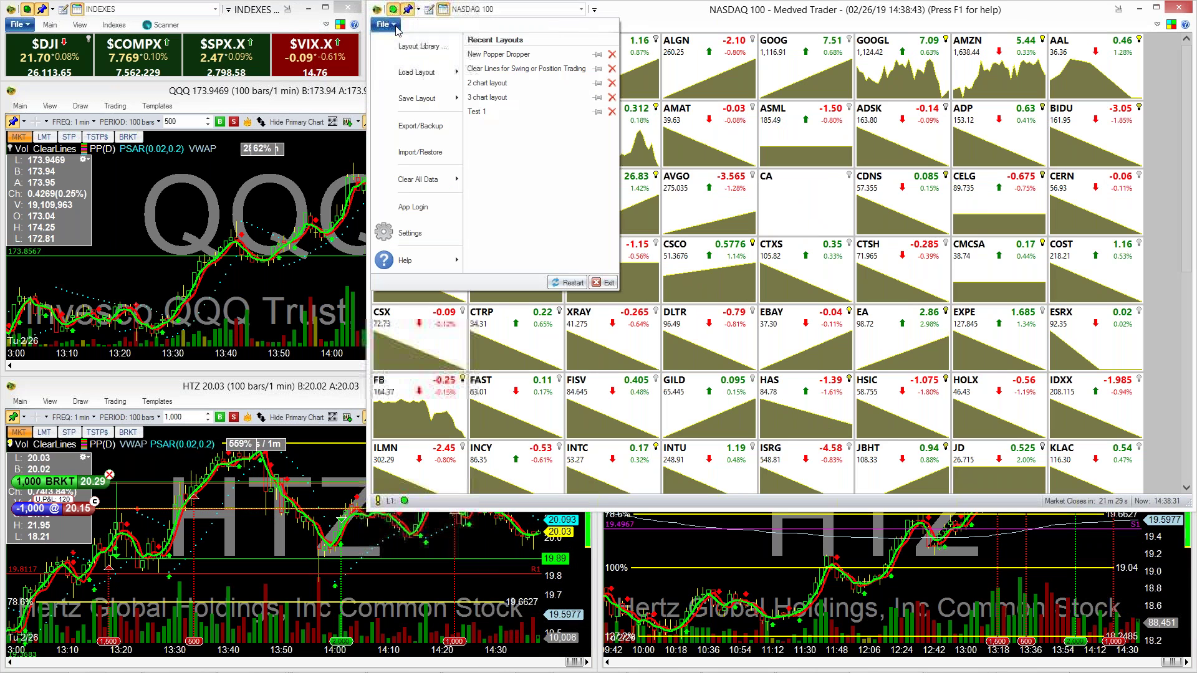
{"action": "left_click", "coordinate": [648, 20]}
{"action": "left_click", "coordinate": [446, 25]}
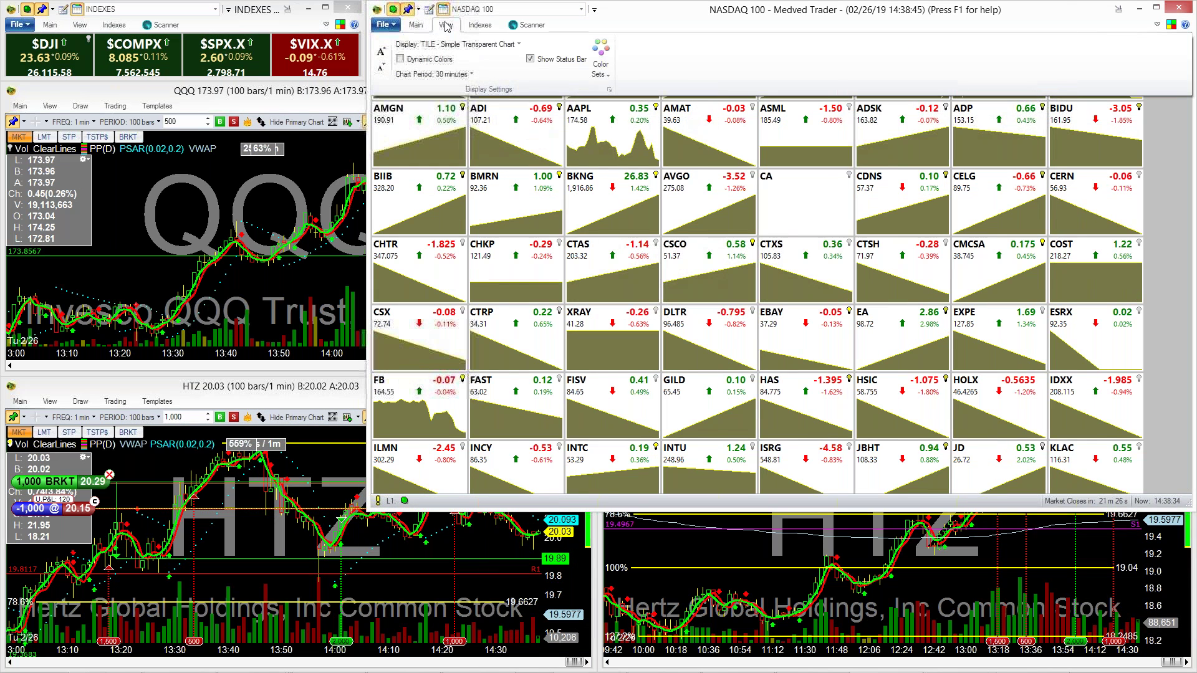
{"action": "left_click", "coordinate": [465, 76]}
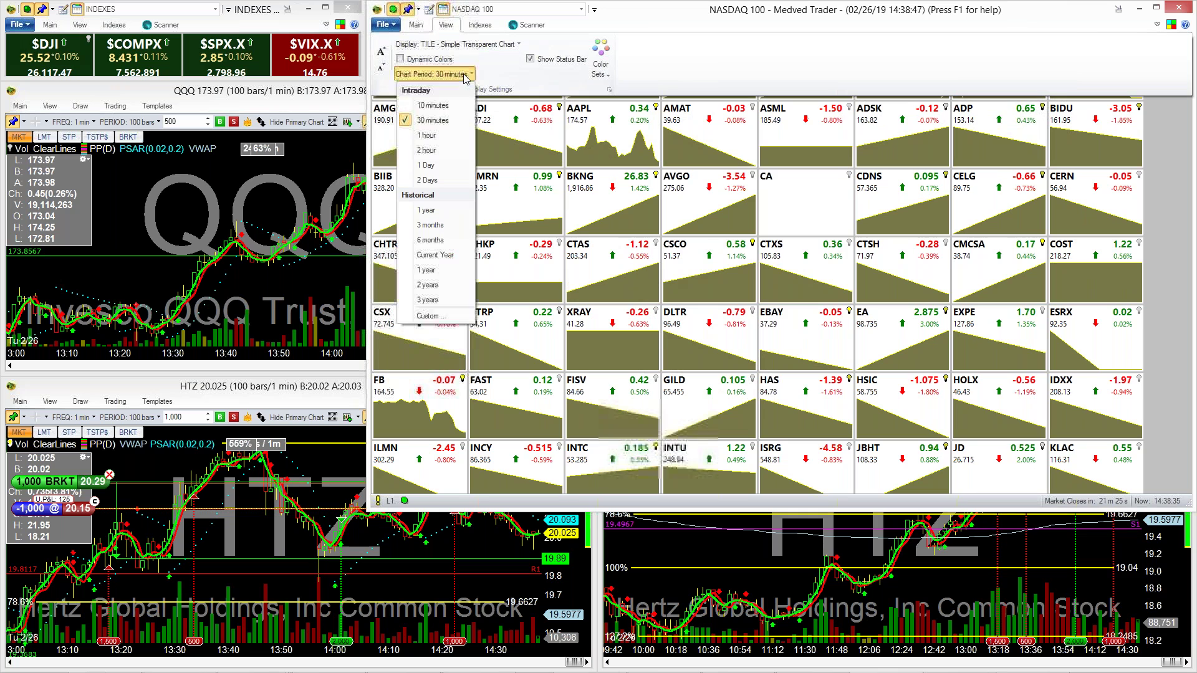
{"action": "left_click", "coordinate": [449, 107]}
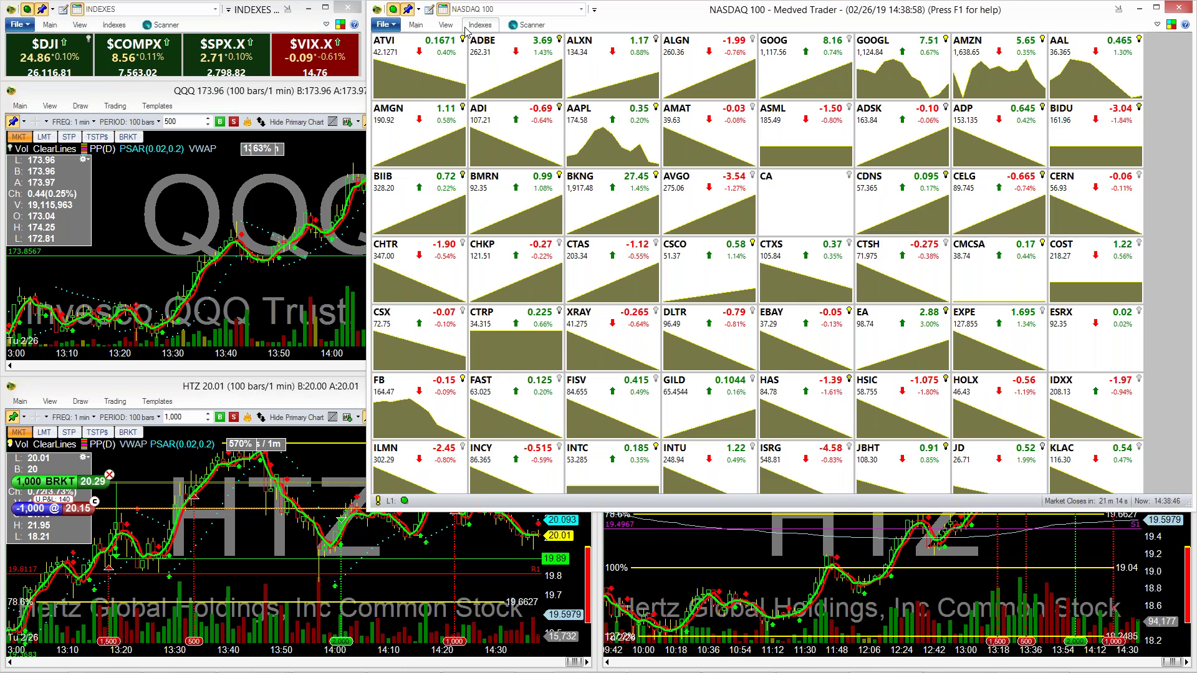
Step: Change the NASDAQ 100 watchlist's quote display template to TILE - Simple Large Chart
{"action": "left_click", "coordinate": [447, 25]}
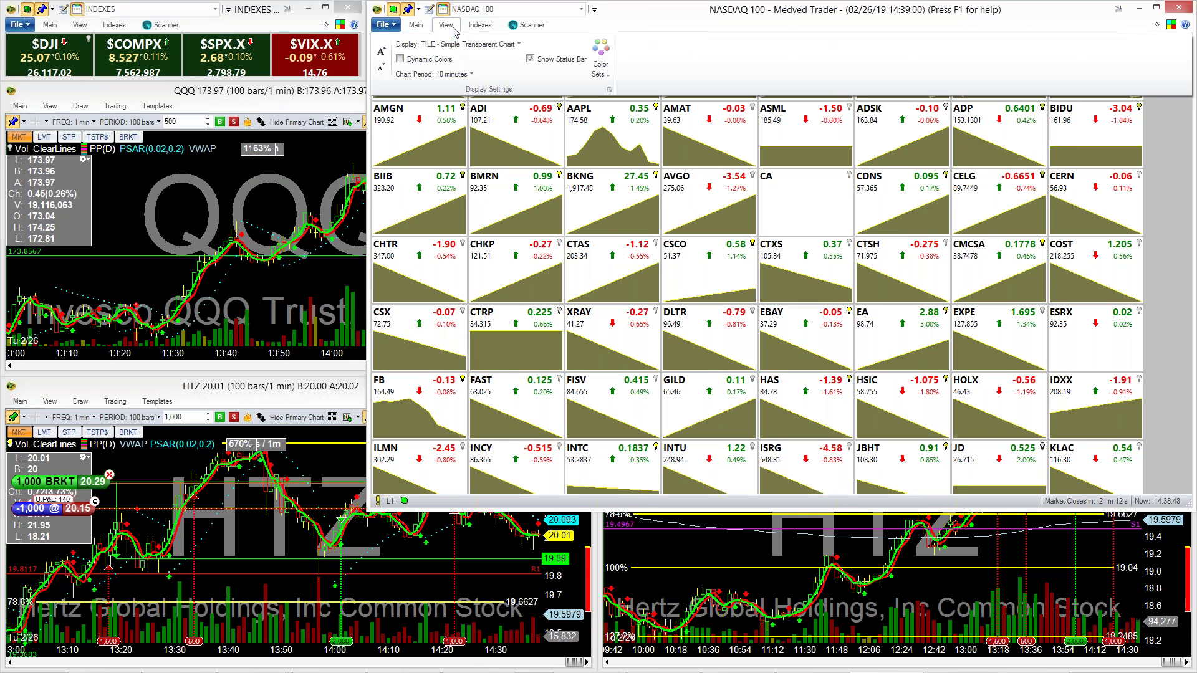
{"action": "left_click", "coordinate": [463, 45]}
{"action": "scroll", "coordinate": [523, 124], "scroll_direction": "down", "scroll_amount": 2}
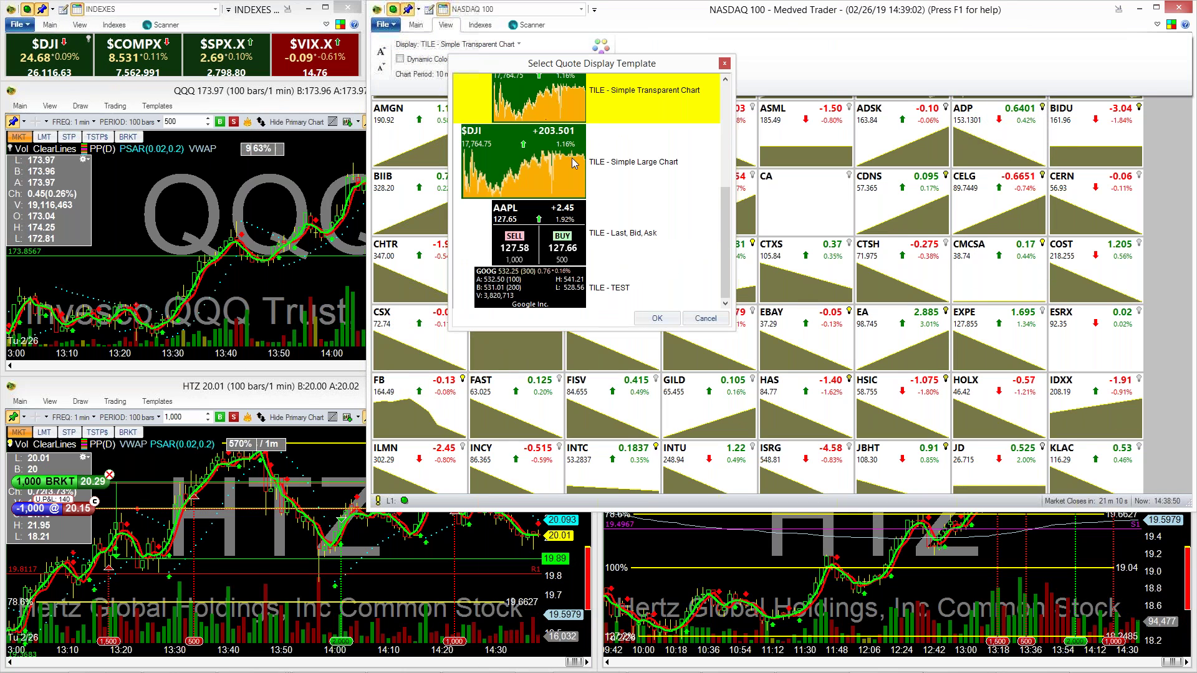
{"action": "left_click", "coordinate": [574, 164]}
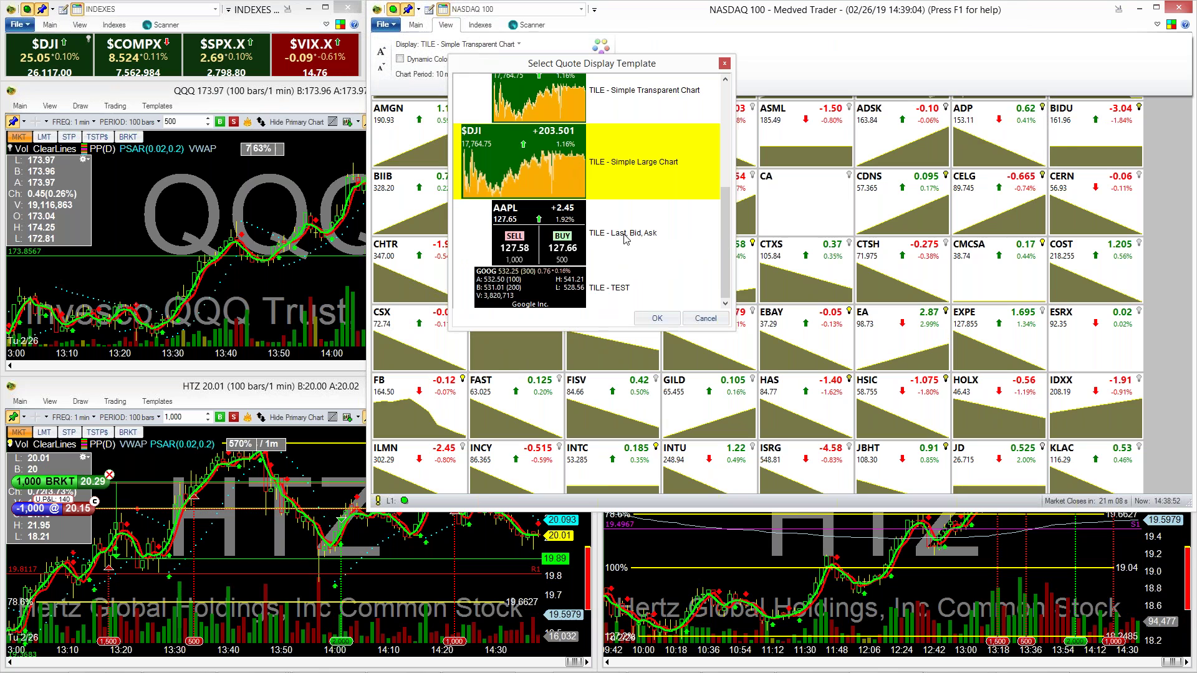
{"action": "left_click", "coordinate": [660, 318]}
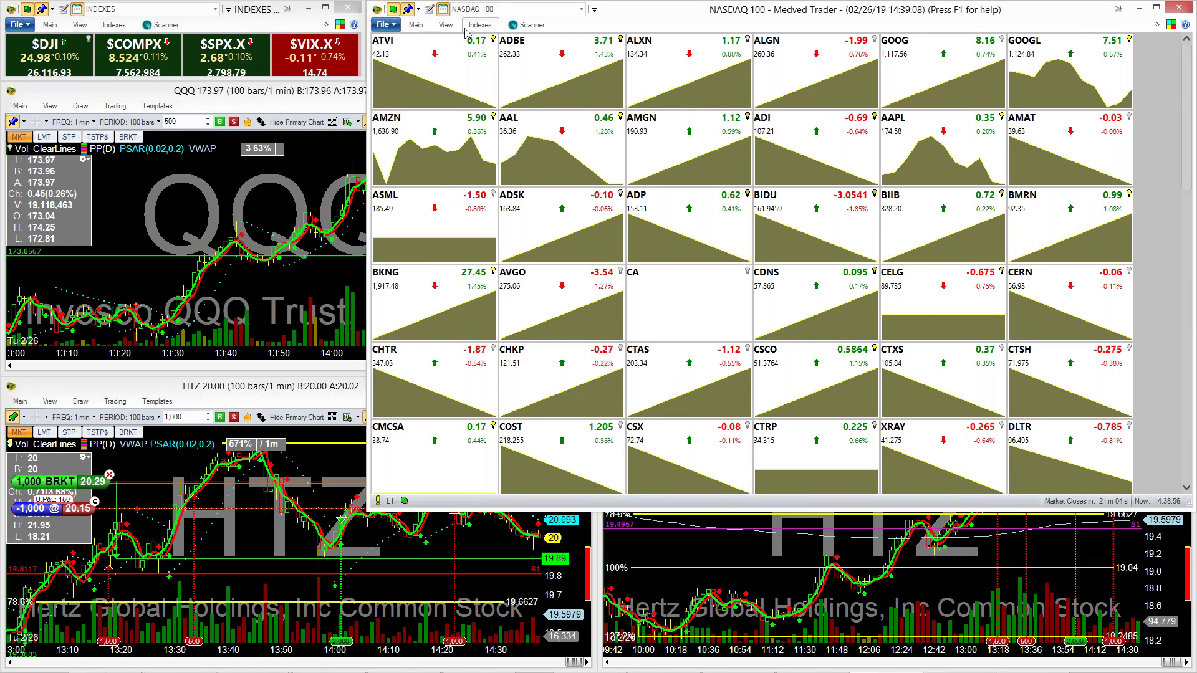
Step: Turn on Dynamic Colors for the NASDAQ 100 watchlist tiles and set their chart period to 1 Day
{"action": "left_click", "coordinate": [446, 25]}
{"action": "left_click", "coordinate": [444, 60]}
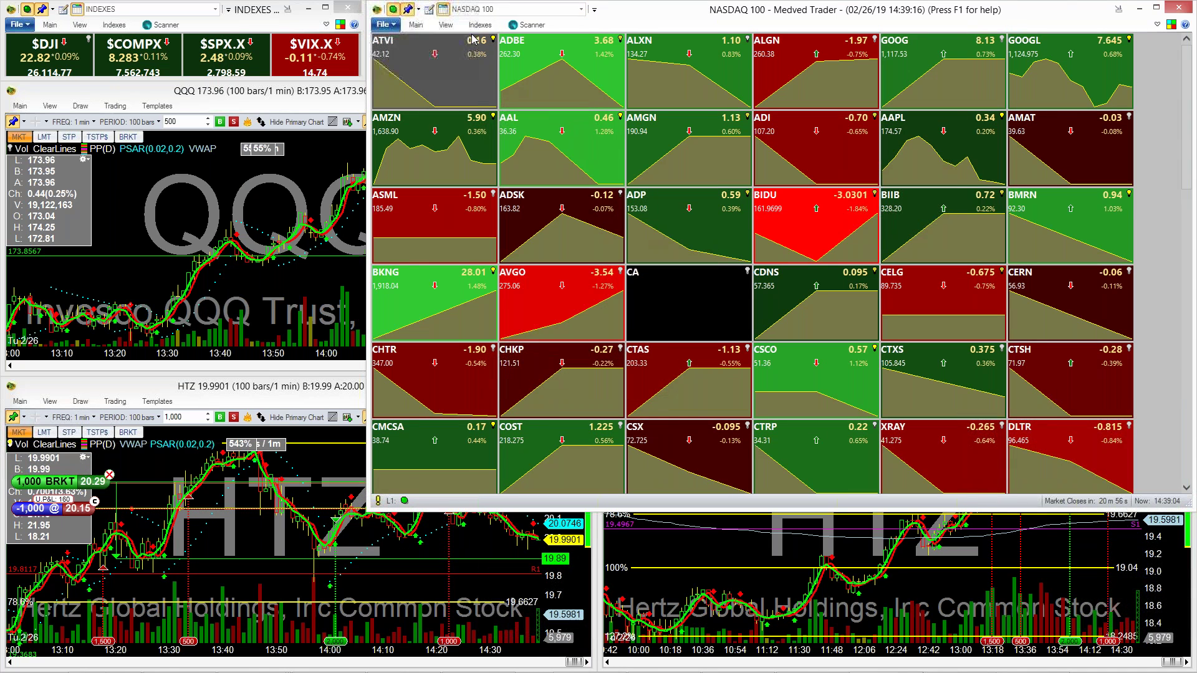
{"action": "left_click", "coordinate": [446, 25]}
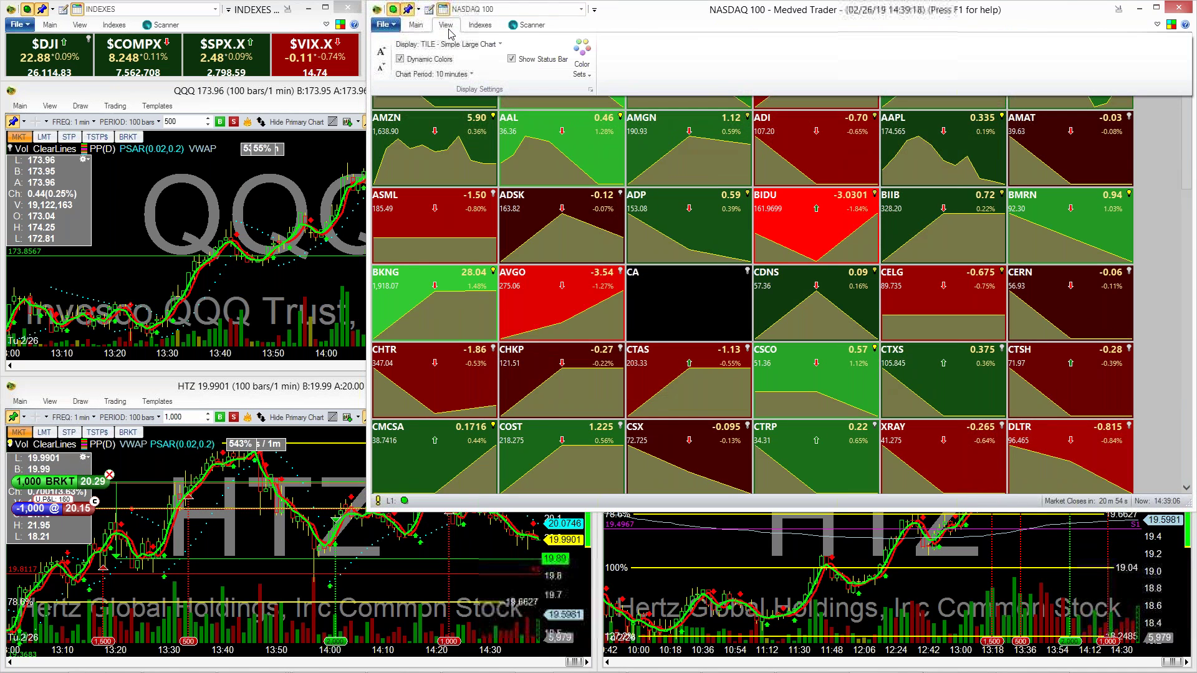
{"action": "left_click", "coordinate": [437, 74]}
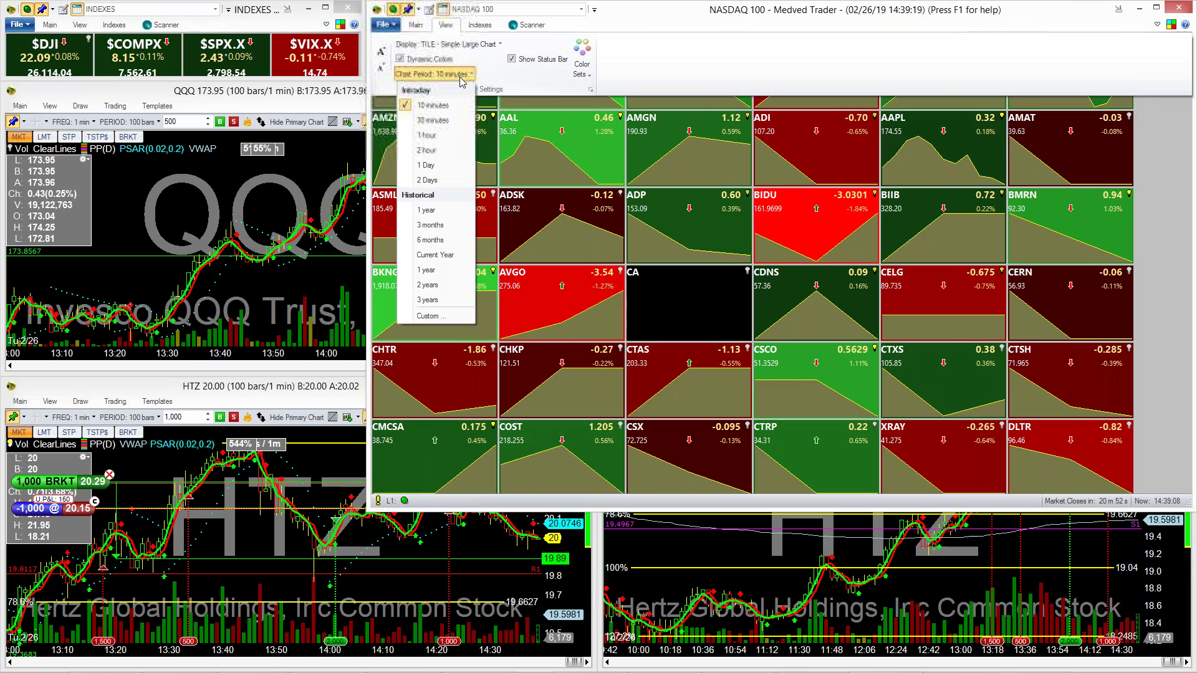
{"action": "left_click", "coordinate": [435, 167]}
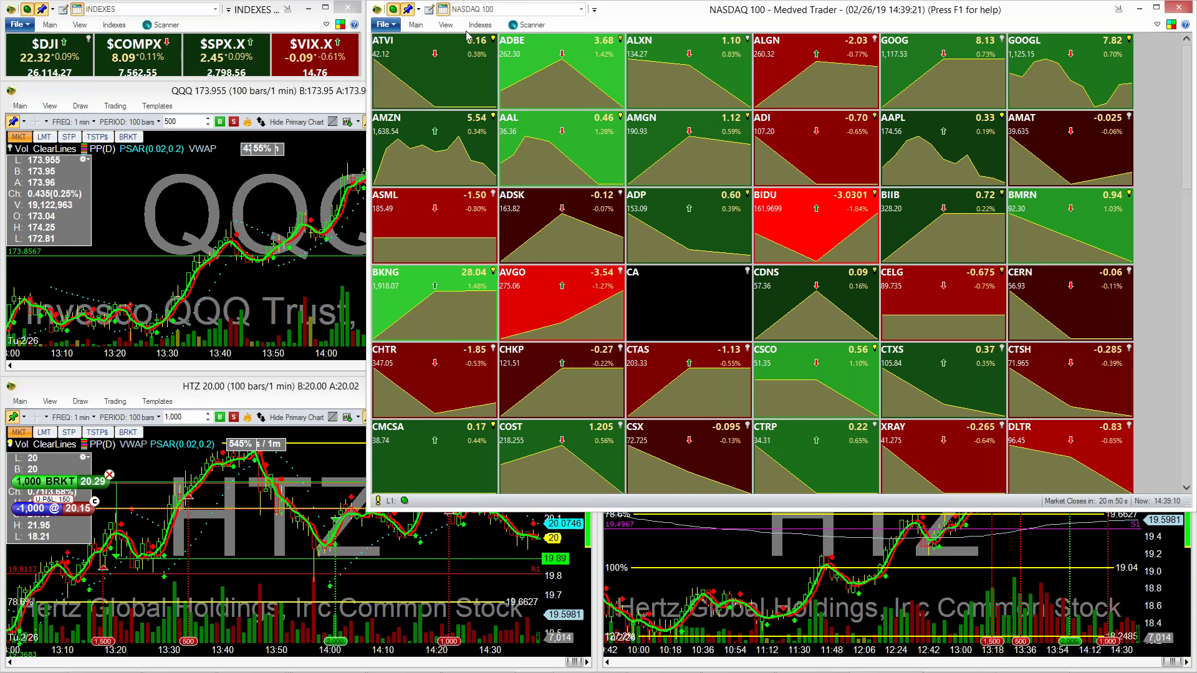
{"action": "left_click", "coordinate": [446, 25]}
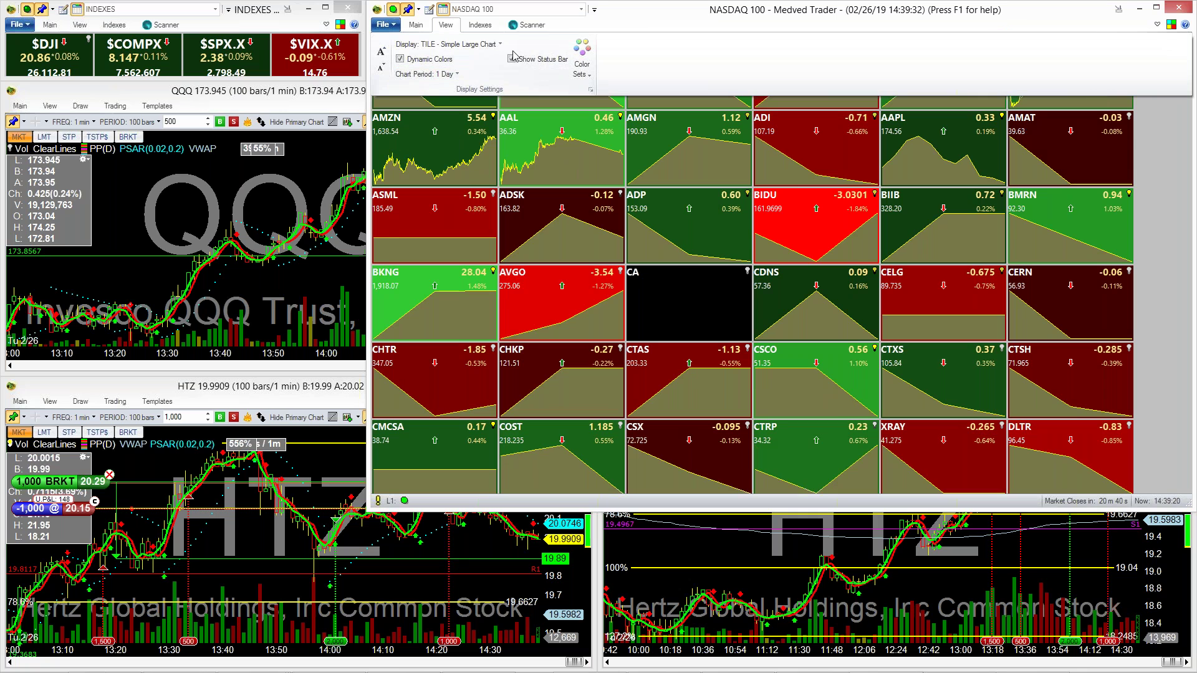
{"action": "left_click", "coordinate": [665, 24]}
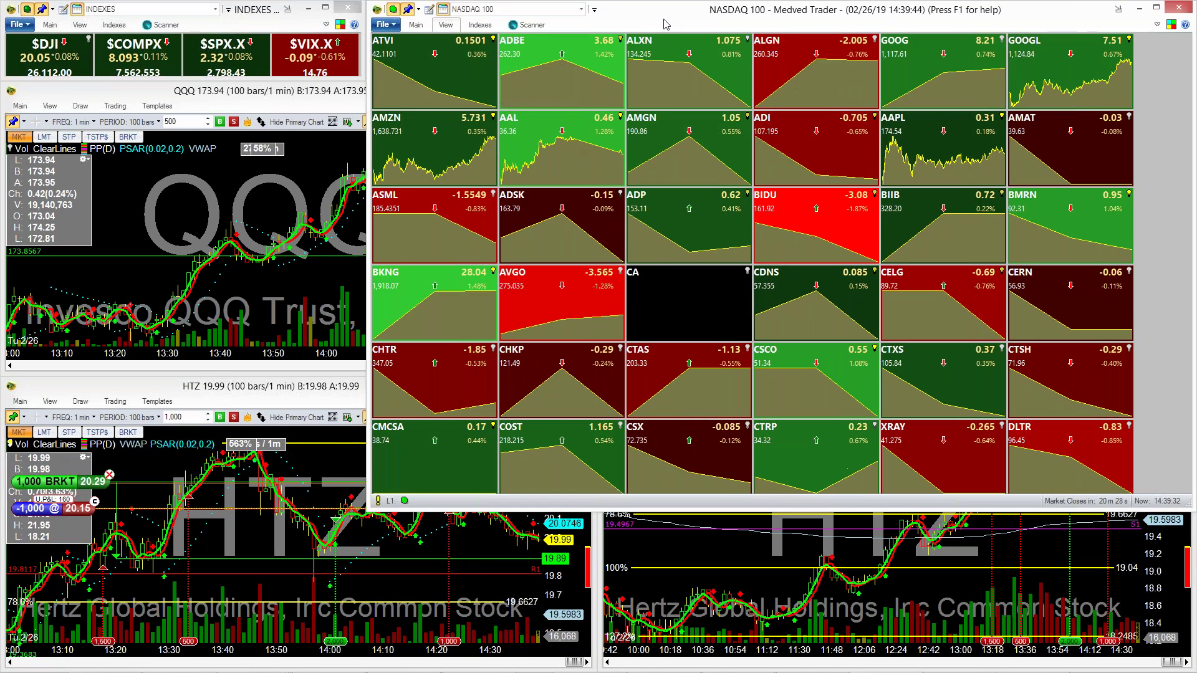
Step: Change the NASDAQ 100 watchlist's quote display template to TILE - Last, Bid, Ask
{"action": "left_click", "coordinate": [414, 25]}
{"action": "left_click", "coordinate": [446, 25]}
{"action": "left_click", "coordinate": [454, 44]}
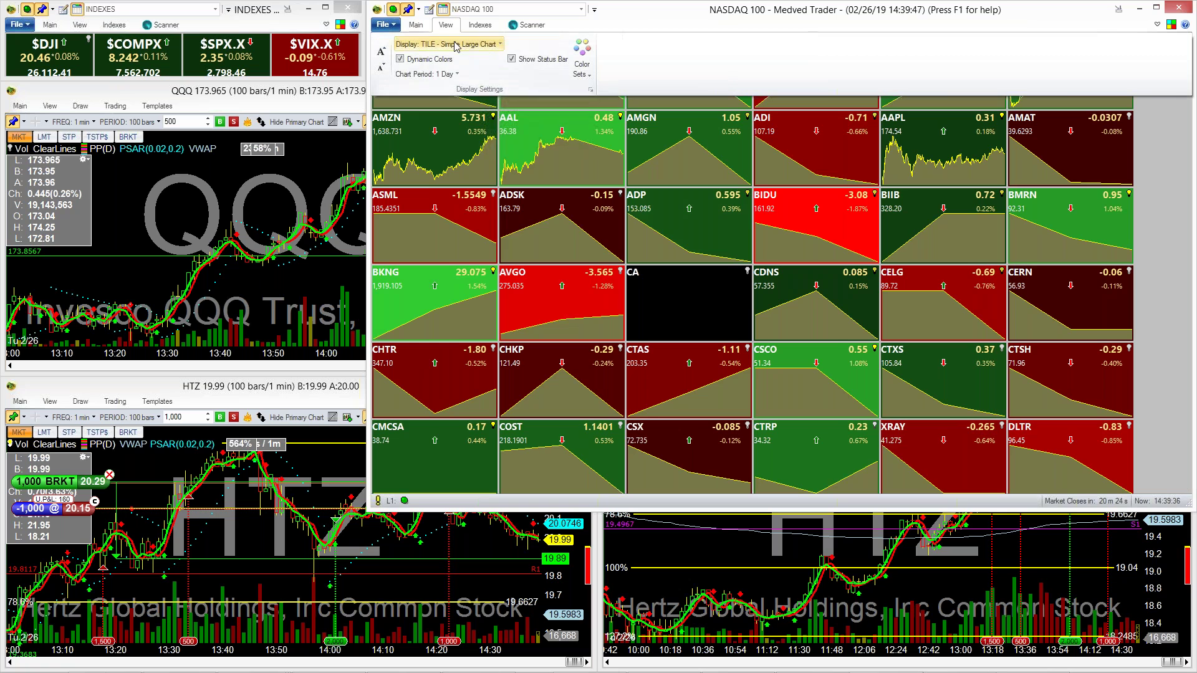
{"action": "scroll", "coordinate": [581, 222], "scroll_direction": "down", "scroll_amount": 1}
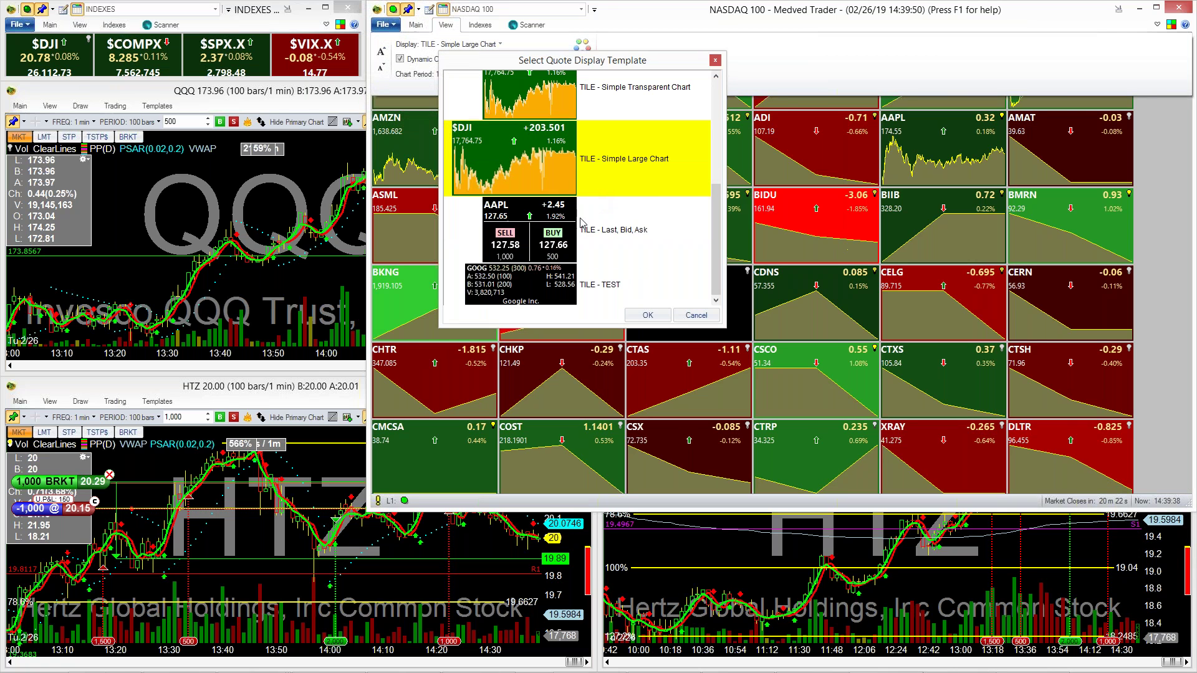
{"action": "double_click", "coordinate": [532, 249]}
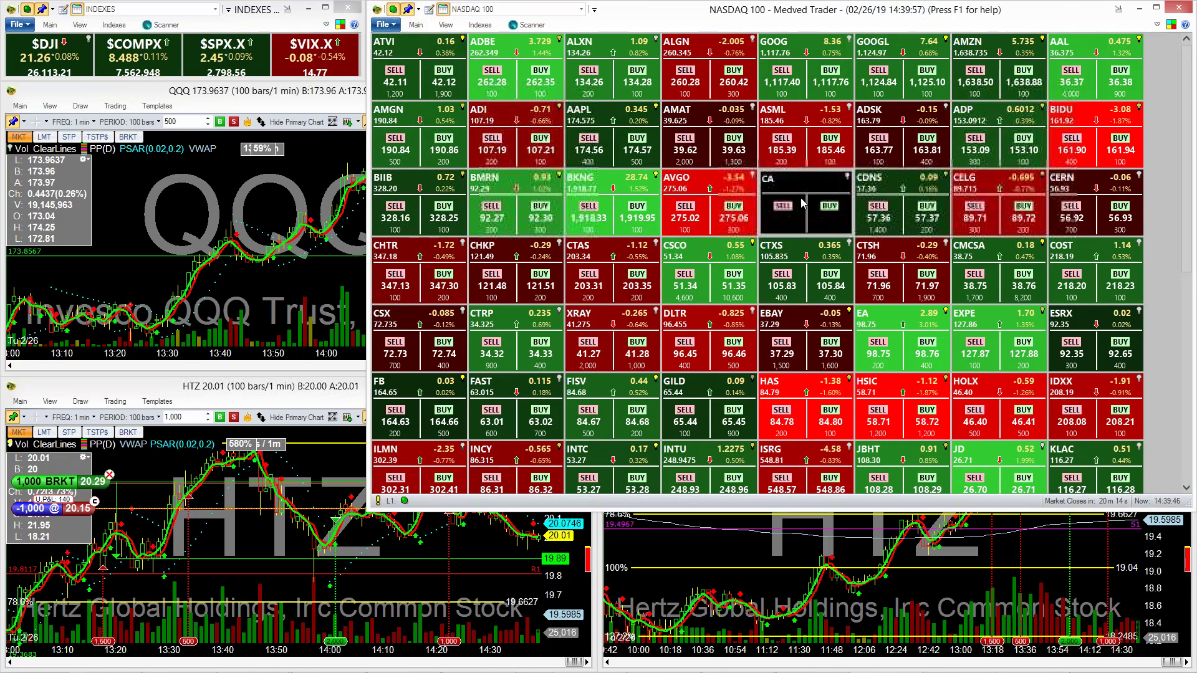
Step: Cut the empty CA tile from the NASDAQ 100 watchlist
{"action": "right_click", "coordinate": [809, 252]}
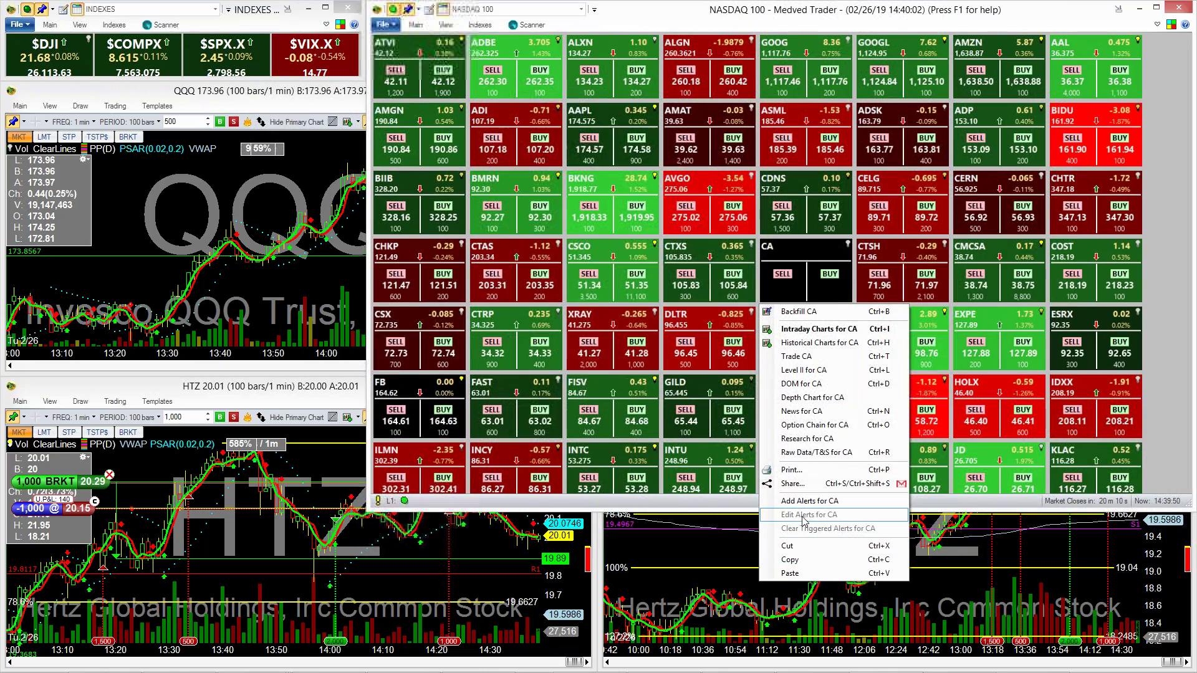
{"action": "left_click", "coordinate": [787, 546]}
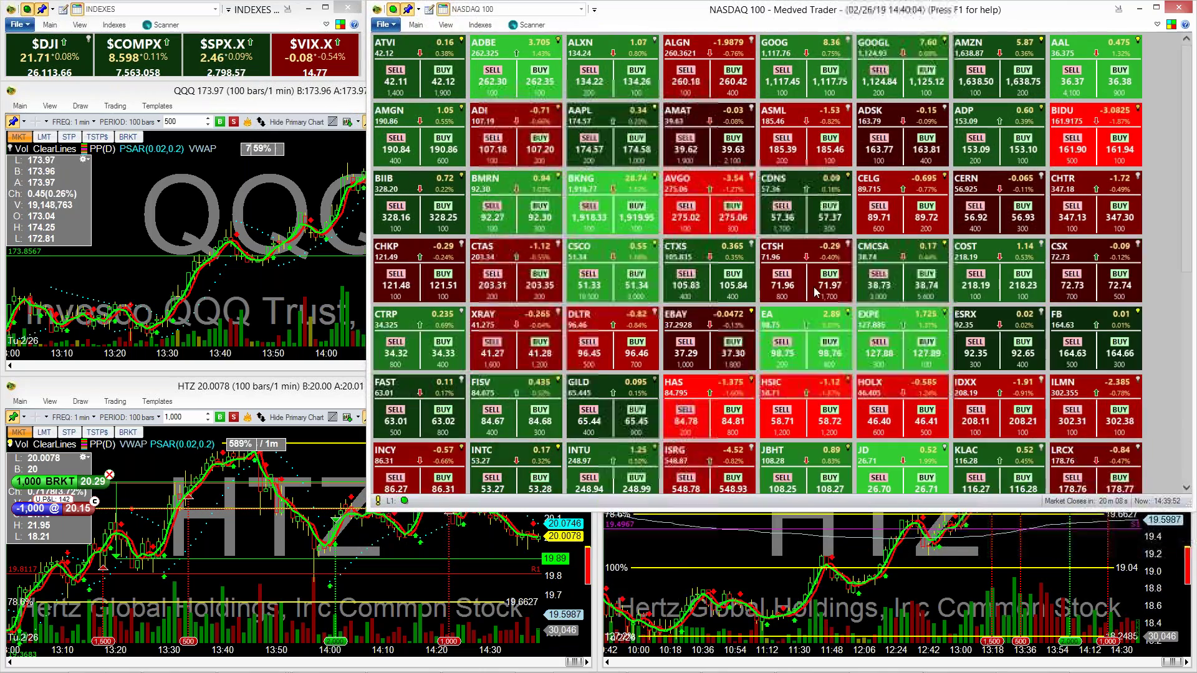
Step: Change the NASDAQ 100 watchlist's quote display template to Standard Grid
{"action": "scroll", "coordinate": [814, 291], "scroll_direction": "down", "scroll_amount": 6}
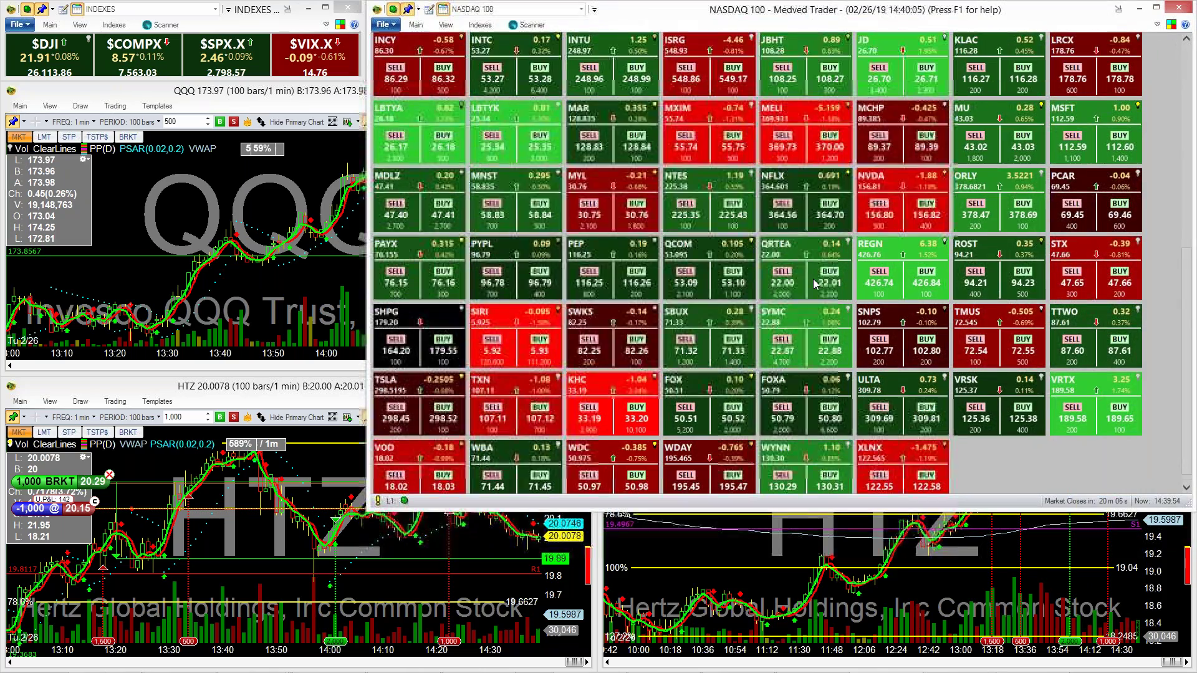
{"action": "scroll", "coordinate": [813, 279], "scroll_direction": "up", "scroll_amount": 6}
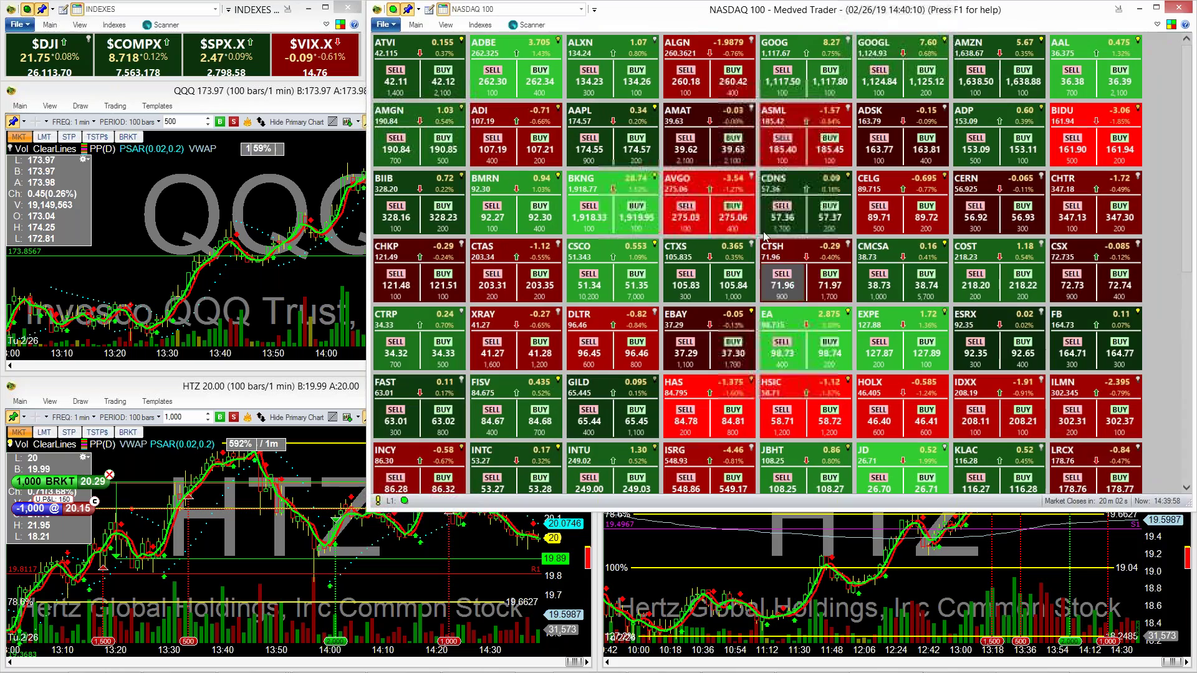
{"action": "scroll", "coordinate": [583, 84], "scroll_direction": "down", "scroll_amount": 6}
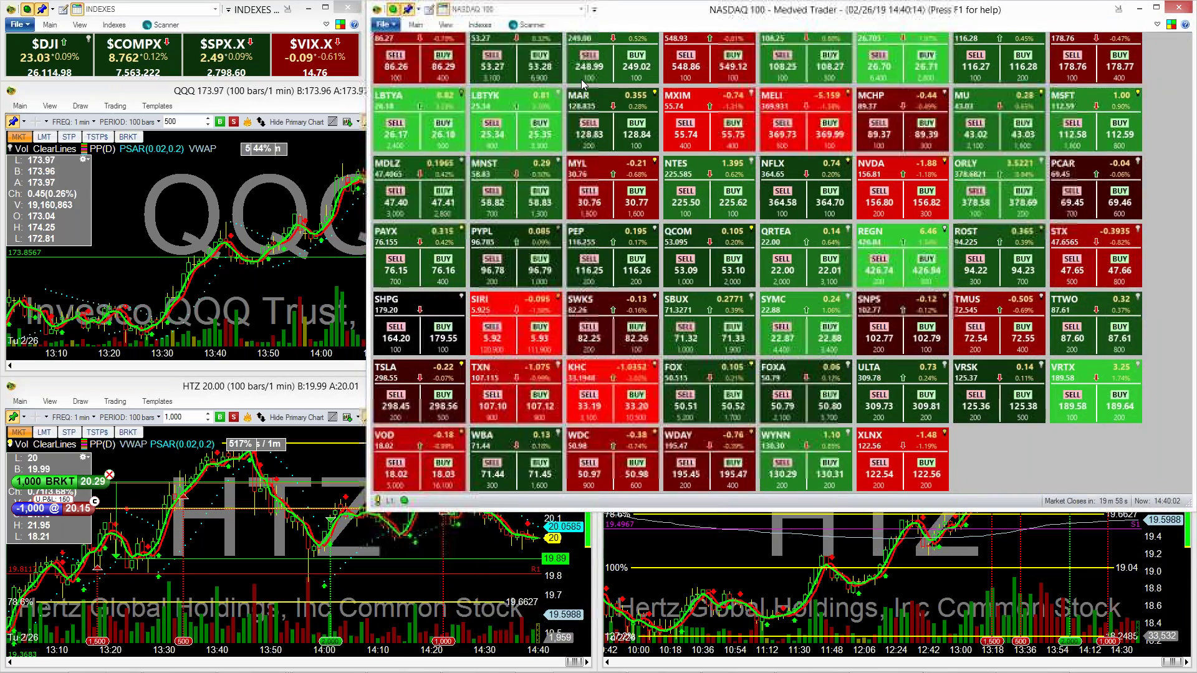
{"action": "scroll", "coordinate": [583, 84], "scroll_direction": "up", "scroll_amount": 6}
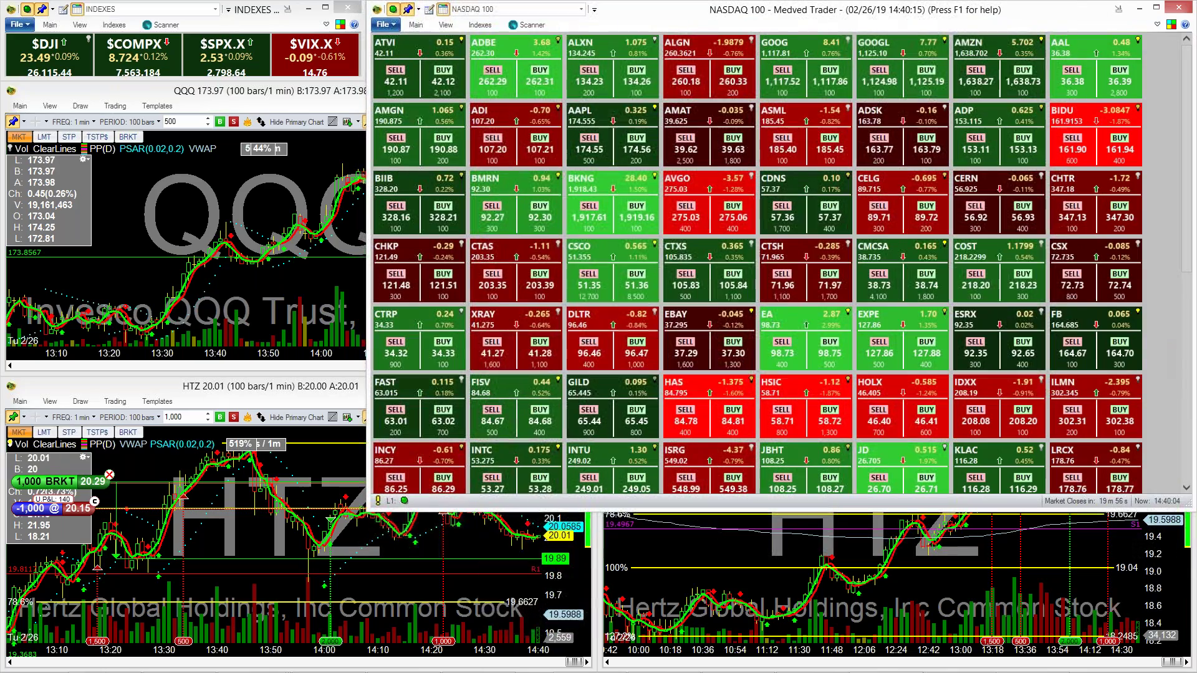
{"action": "left_click", "coordinate": [416, 26]}
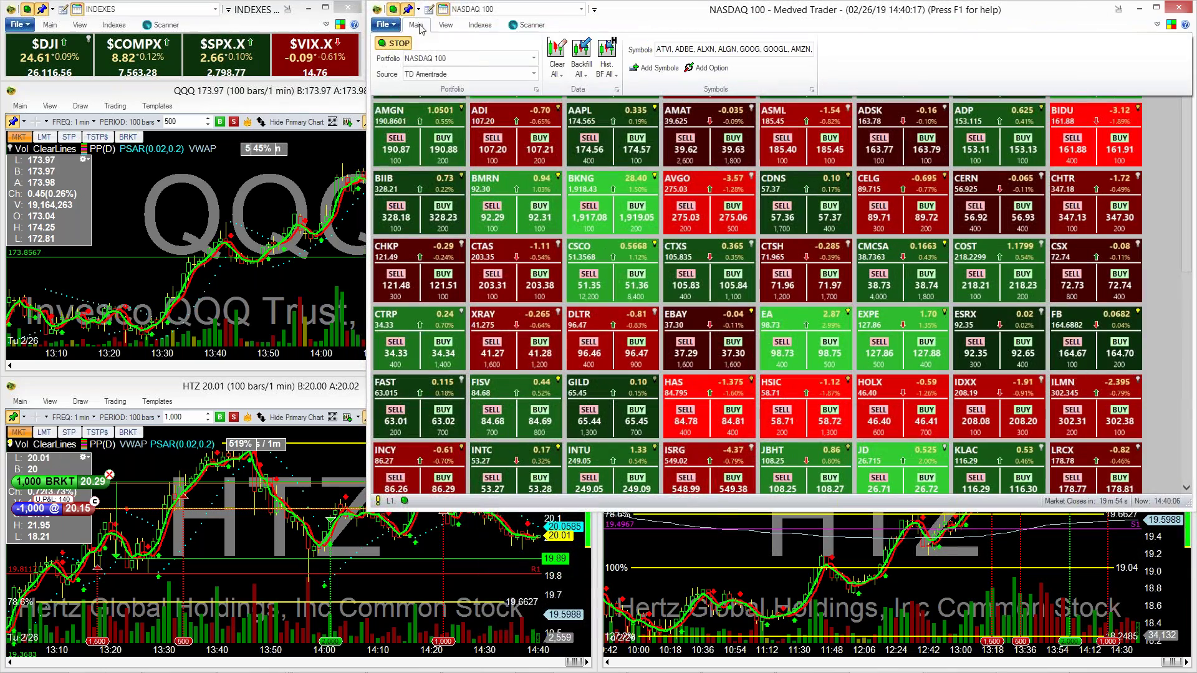
{"action": "left_click", "coordinate": [446, 26]}
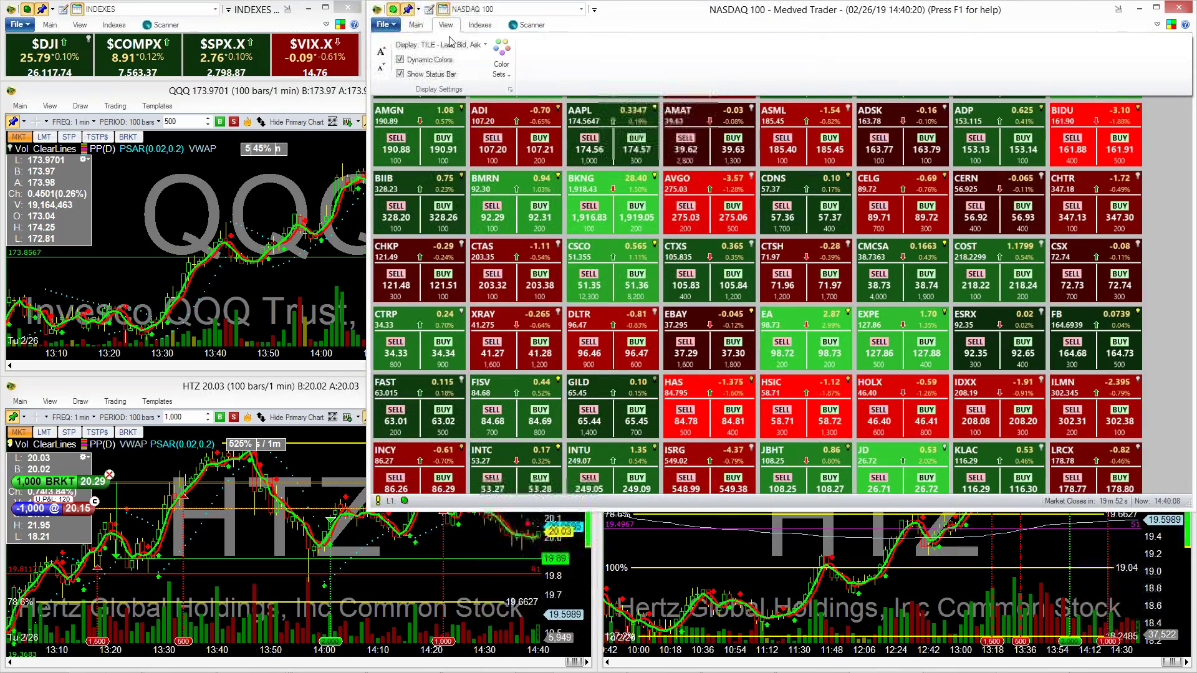
{"action": "left_click", "coordinate": [465, 45]}
{"action": "scroll", "coordinate": [499, 103], "scroll_direction": "up", "scroll_amount": 5}
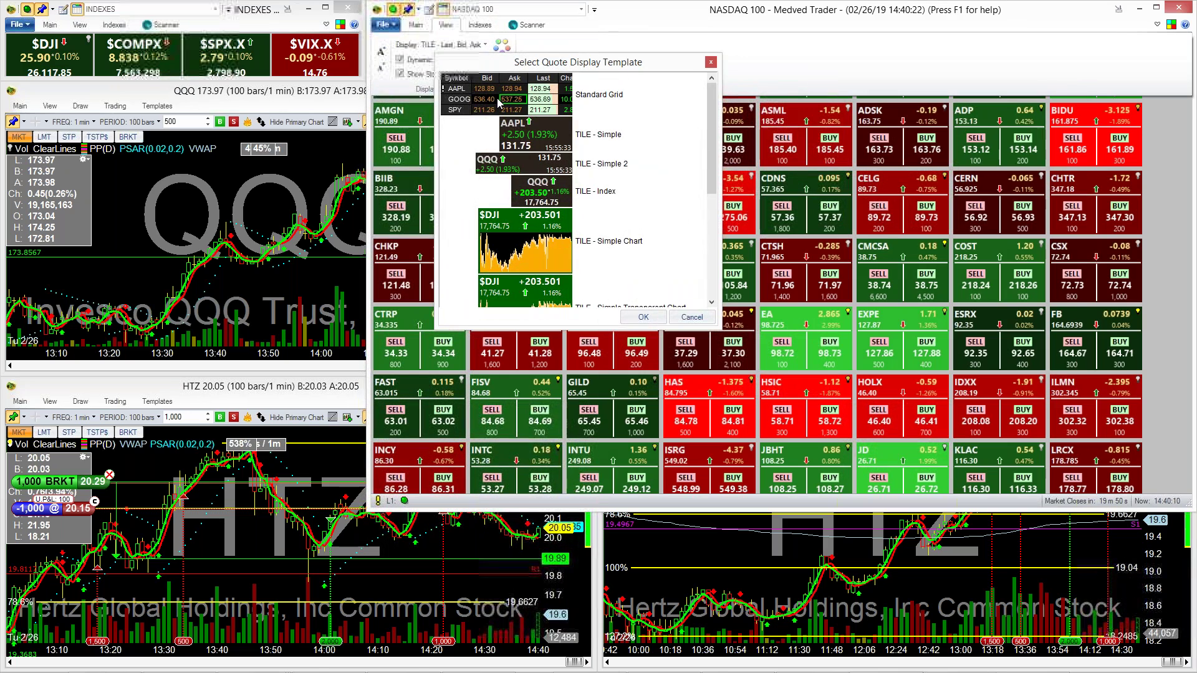
{"action": "double_click", "coordinate": [499, 103]}
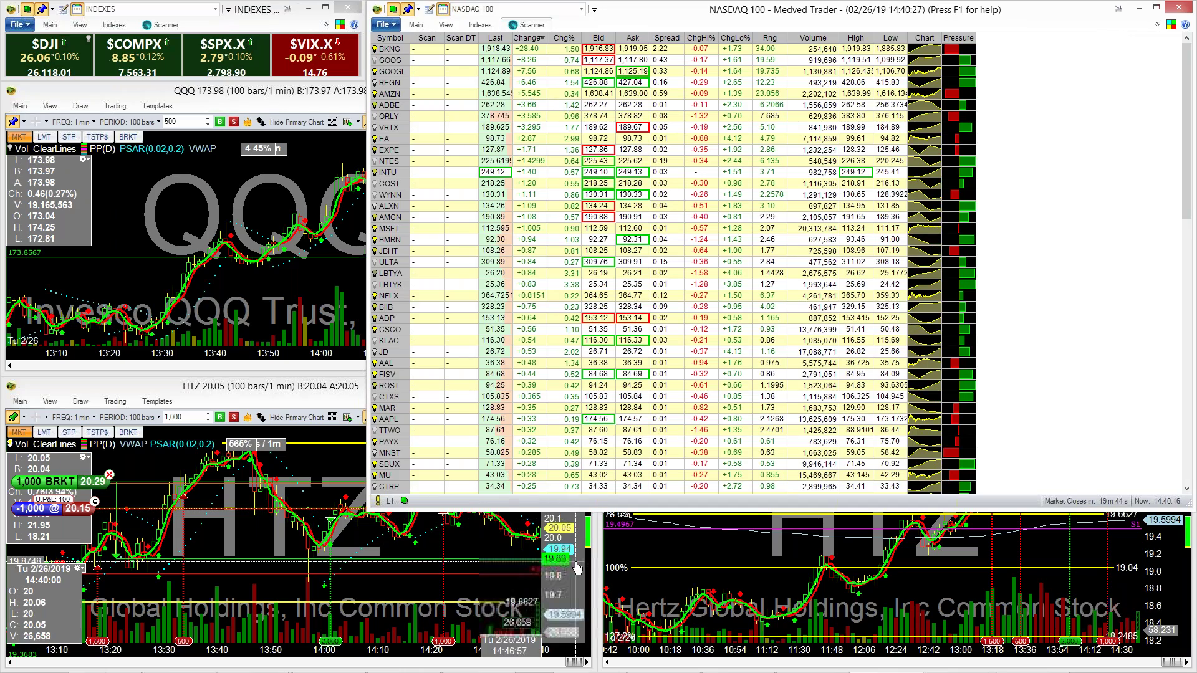
Step: Shrink the watchlist window to a narrow strip above the charts and load the Popper Dropper Watchlist, sized to show two tile rows
{"action": "left_click_drag", "start_coordinate": [584, 508], "coordinate": [629, 77]}
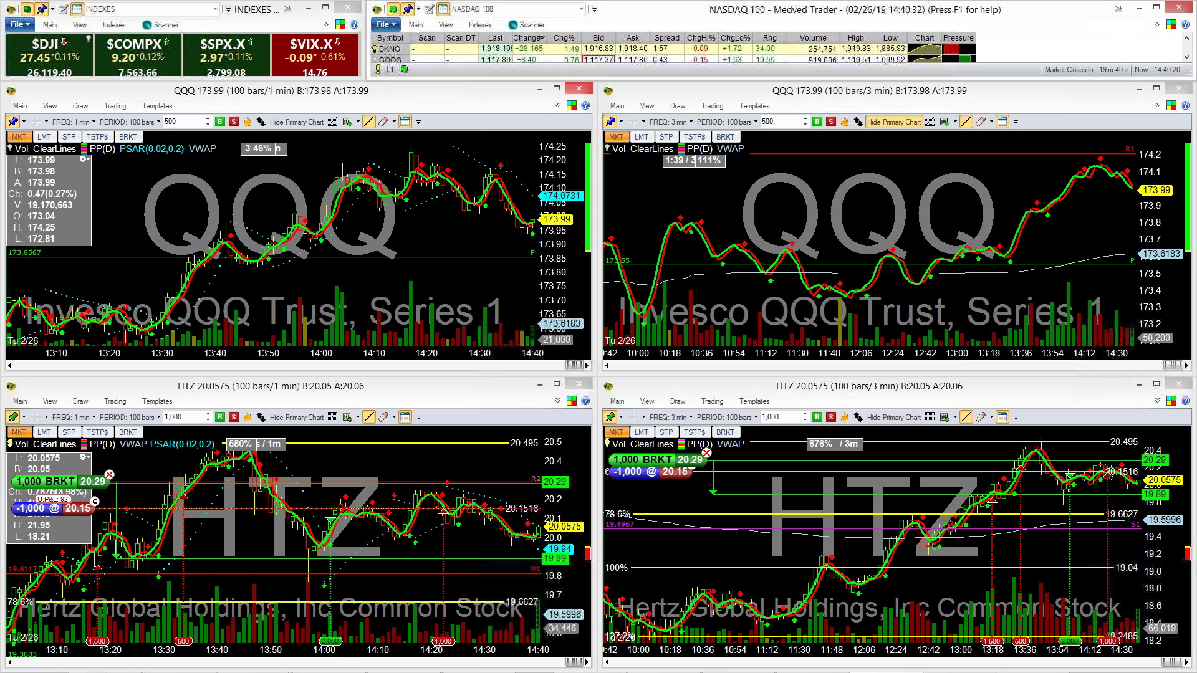
{"action": "left_click", "coordinate": [486, 9]}
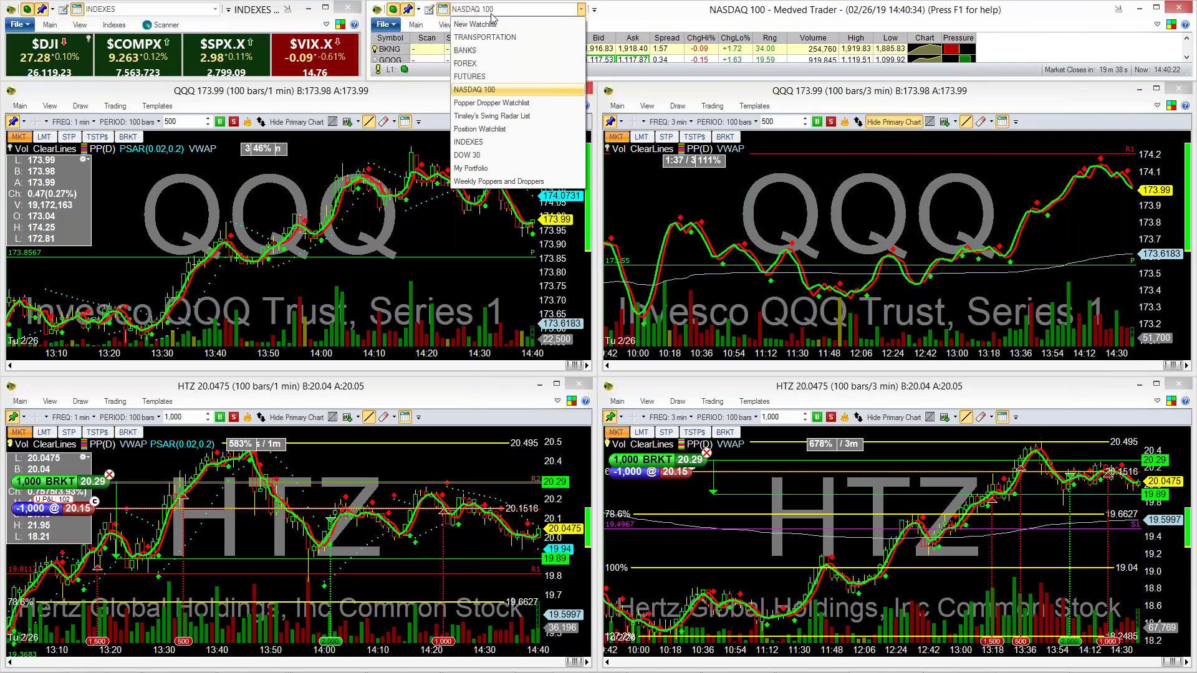
{"action": "left_click", "coordinate": [492, 103]}
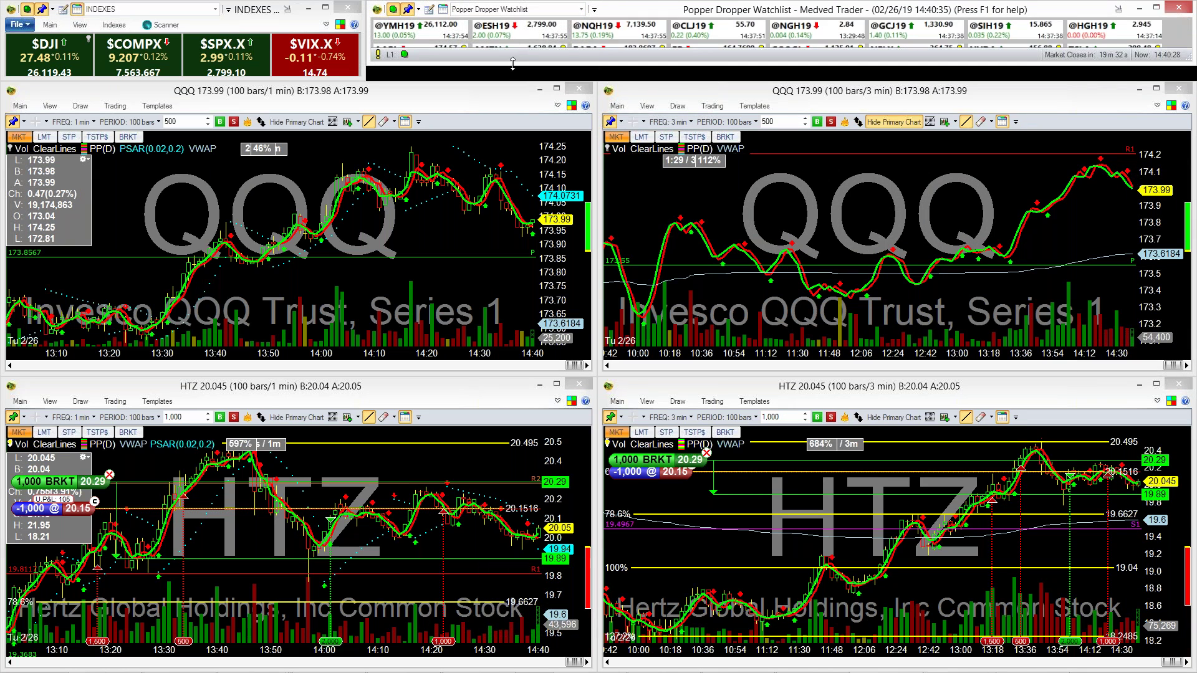
{"action": "left_click_drag", "start_coordinate": [513, 65], "coordinate": [513, 76]}
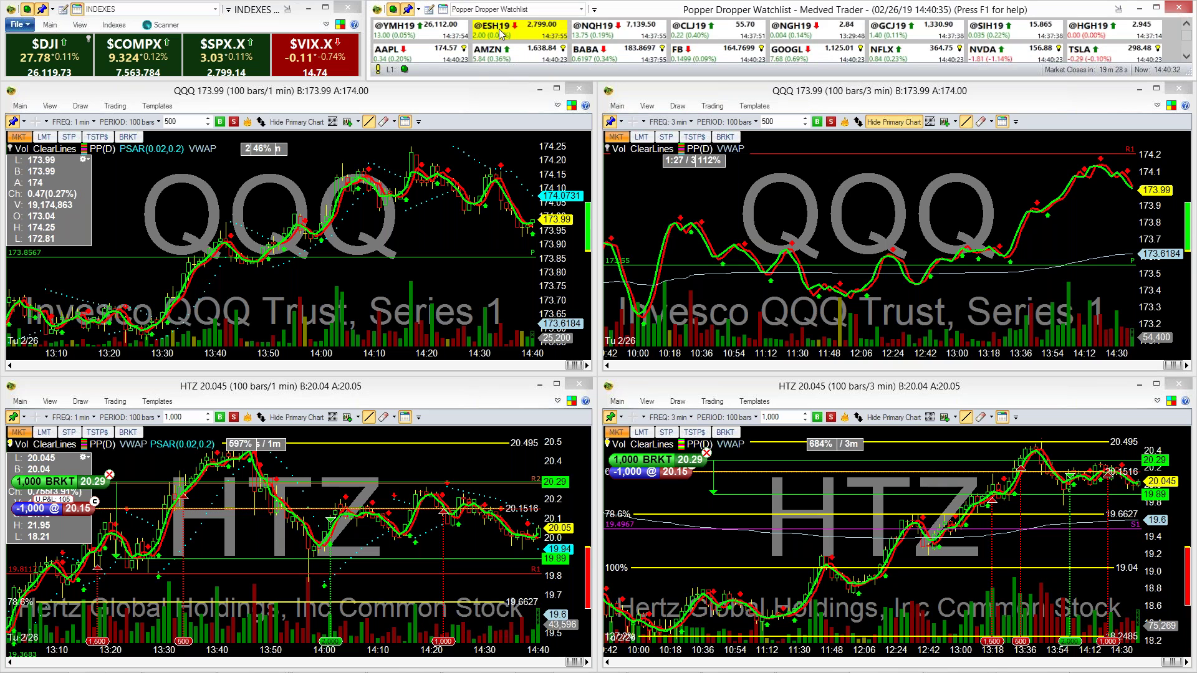
{"action": "left_click", "coordinate": [444, 10]}
{"action": "left_click", "coordinate": [446, 25]}
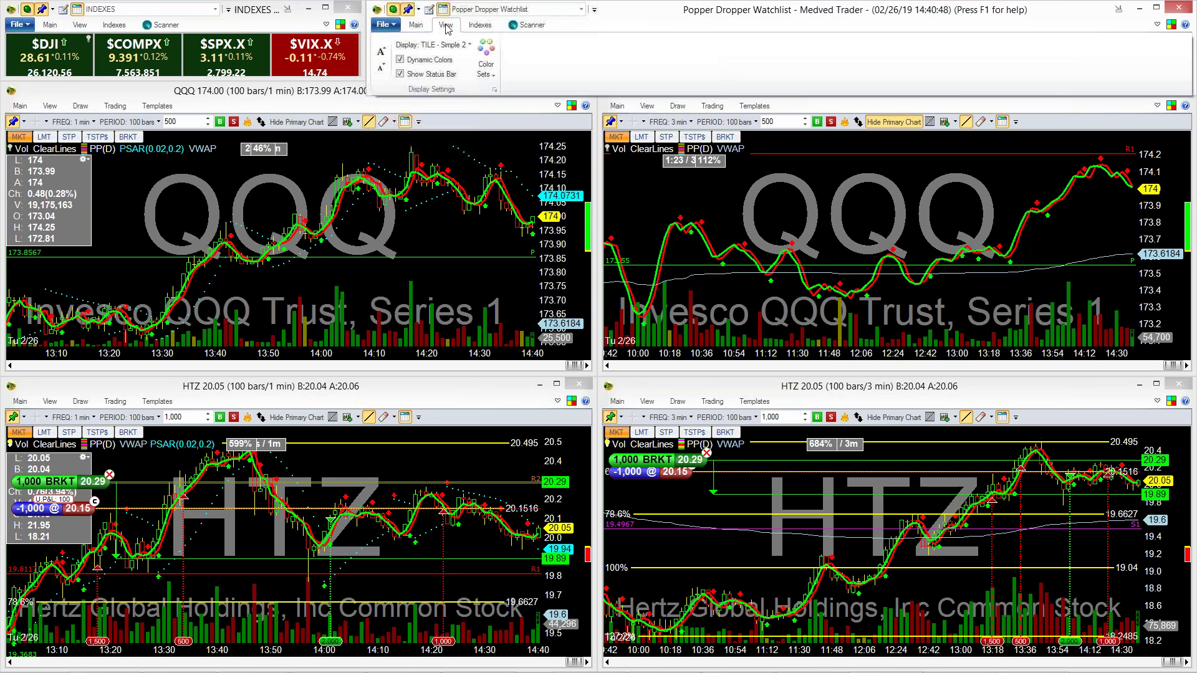
{"action": "left_click", "coordinate": [419, 28]}
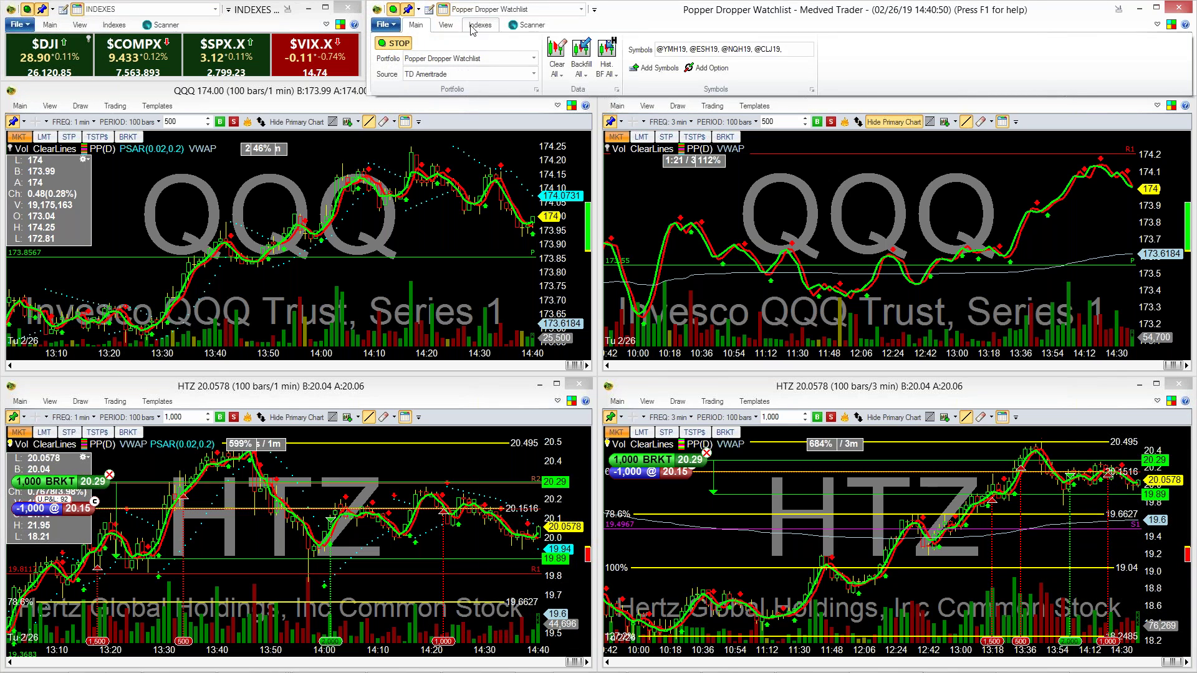
{"action": "left_click", "coordinate": [447, 26]}
{"action": "left_click", "coordinate": [414, 26]}
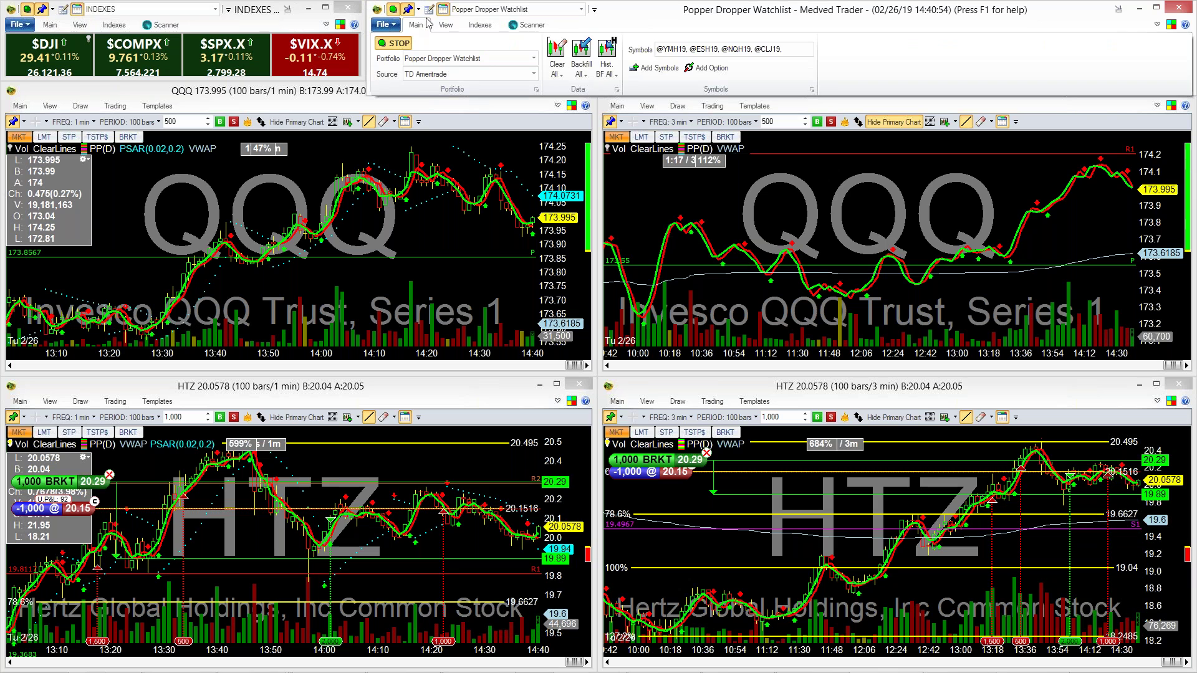
{"action": "double_click", "coordinate": [447, 24]}
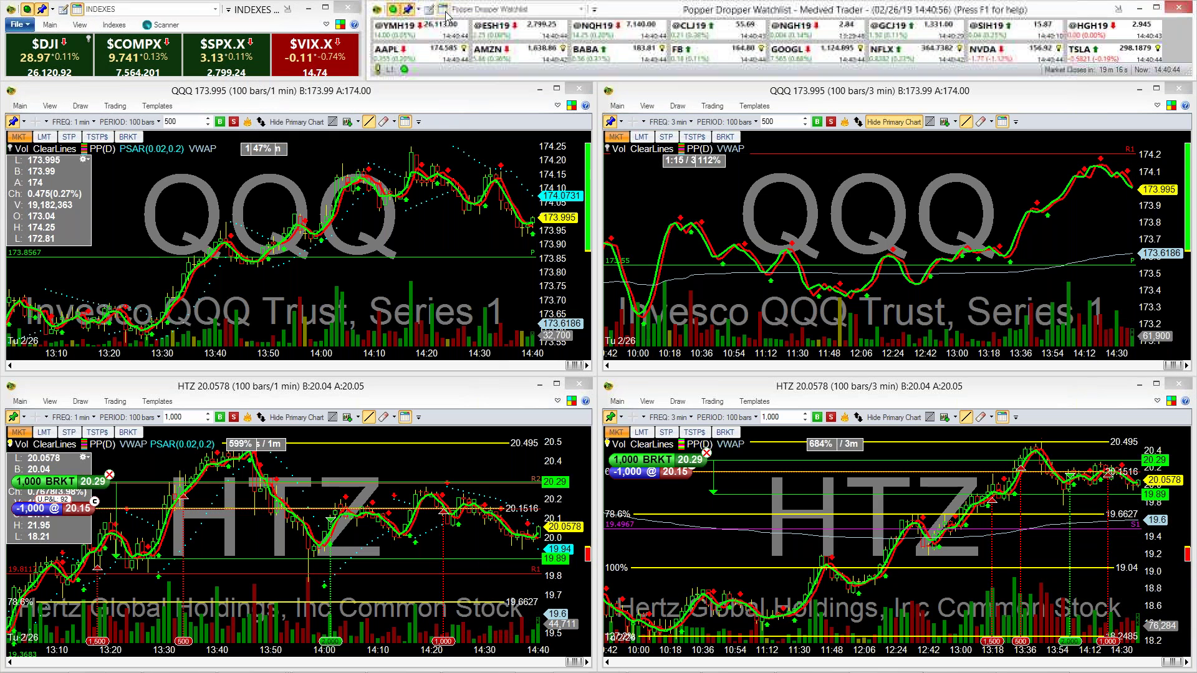
{"action": "right_click", "coordinate": [457, 32]}
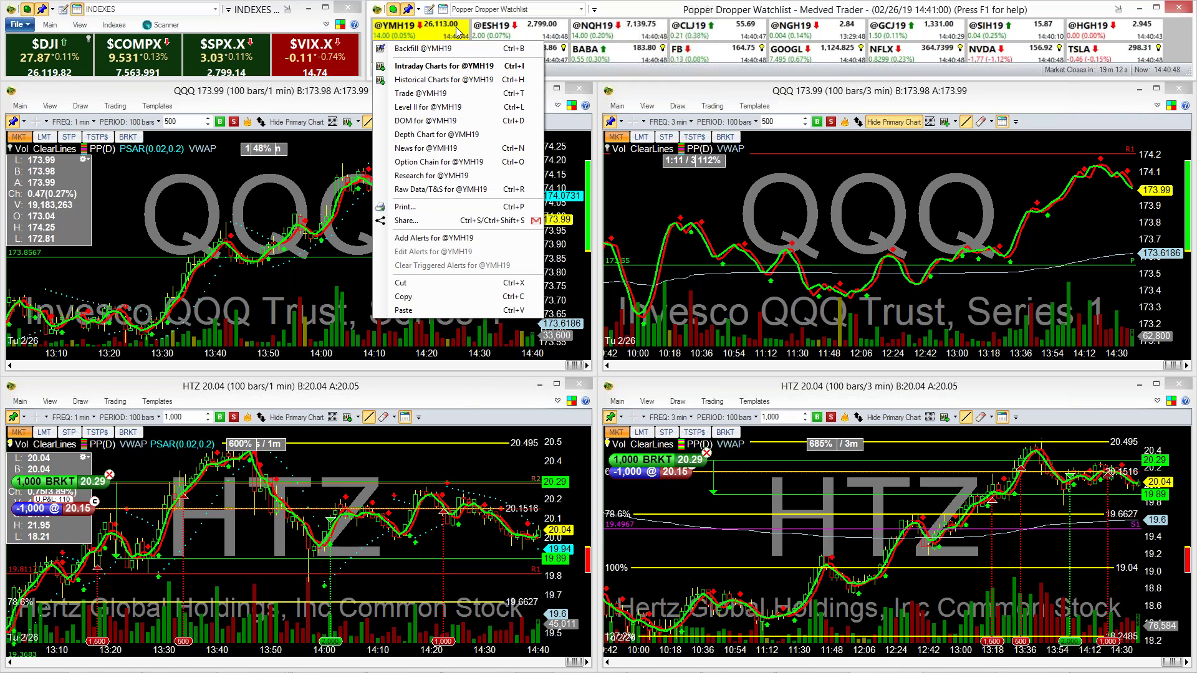
{"action": "left_click", "coordinate": [616, 10]}
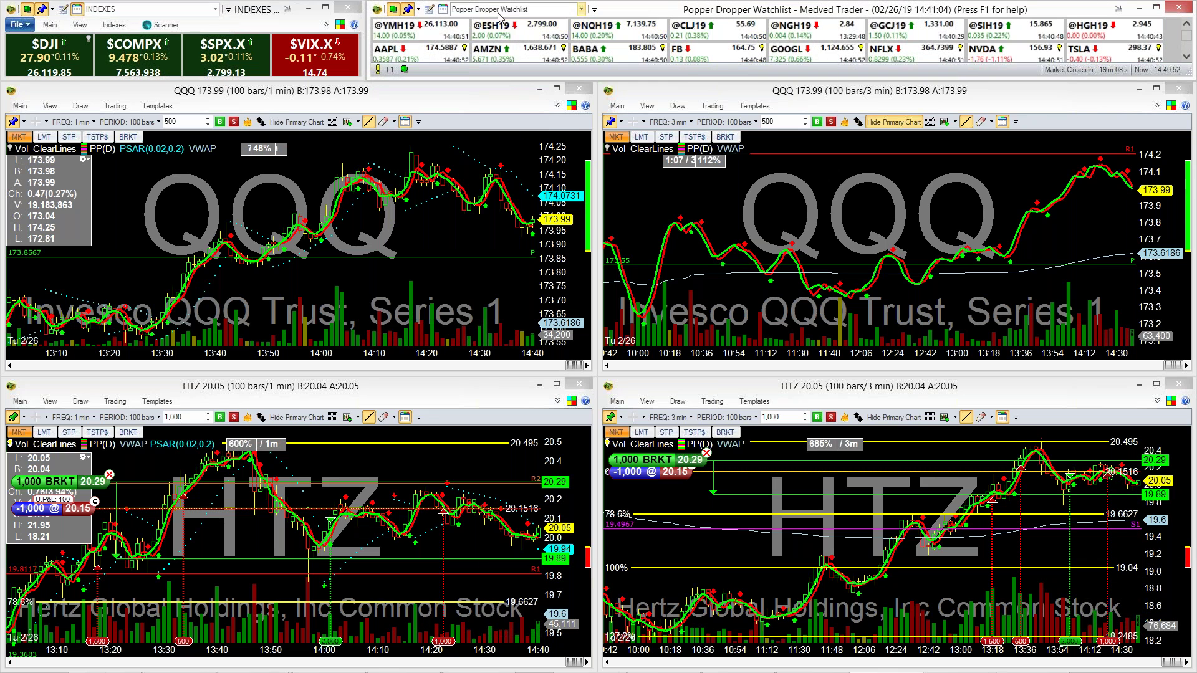
Step: Increase the Popper Dropper Watchlist's tile text size by one step
{"action": "left_click", "coordinate": [442, 11]}
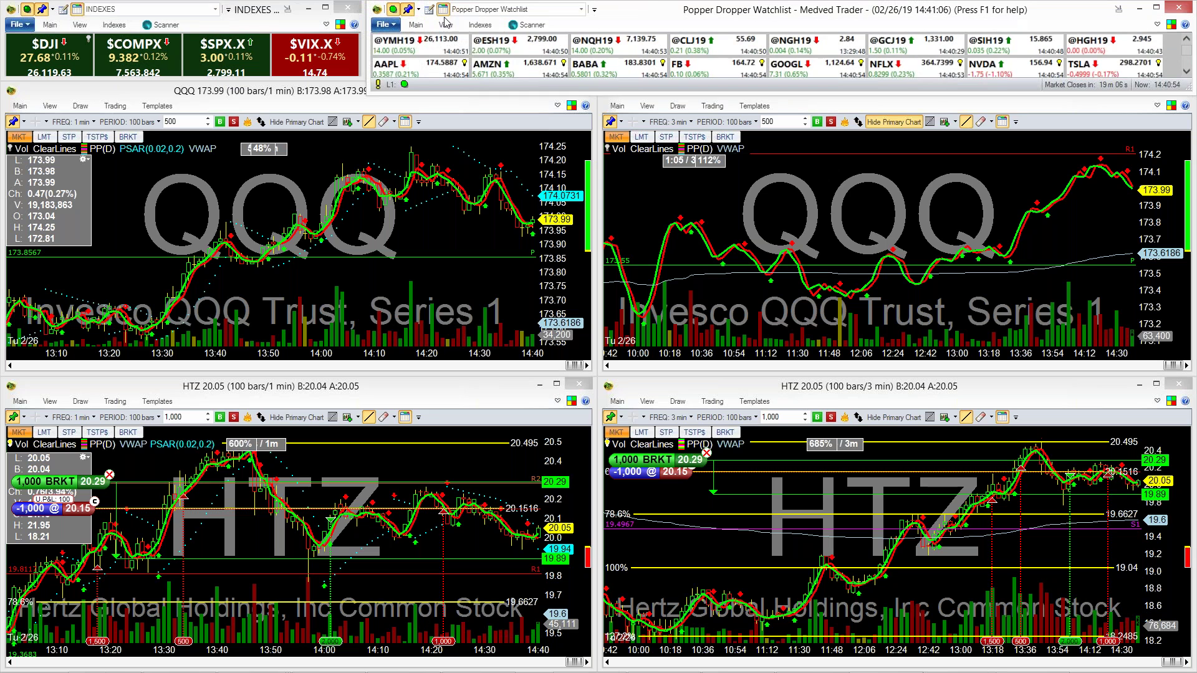
{"action": "left_click", "coordinate": [446, 25]}
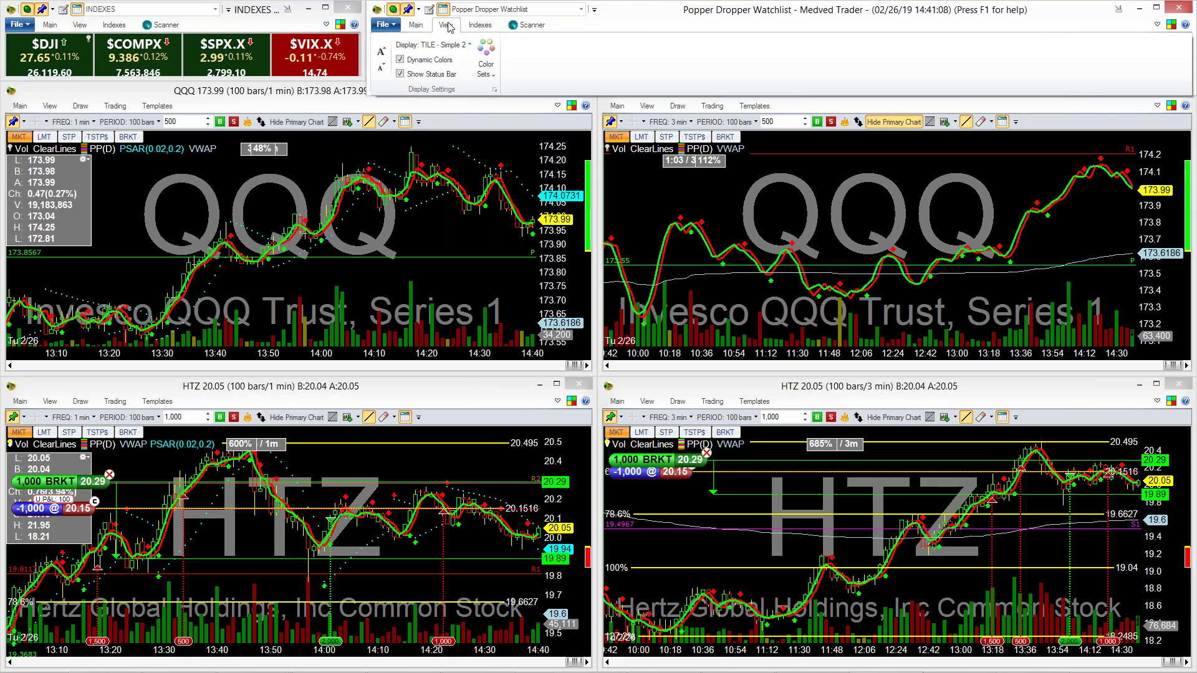
{"action": "left_click", "coordinate": [382, 52]}
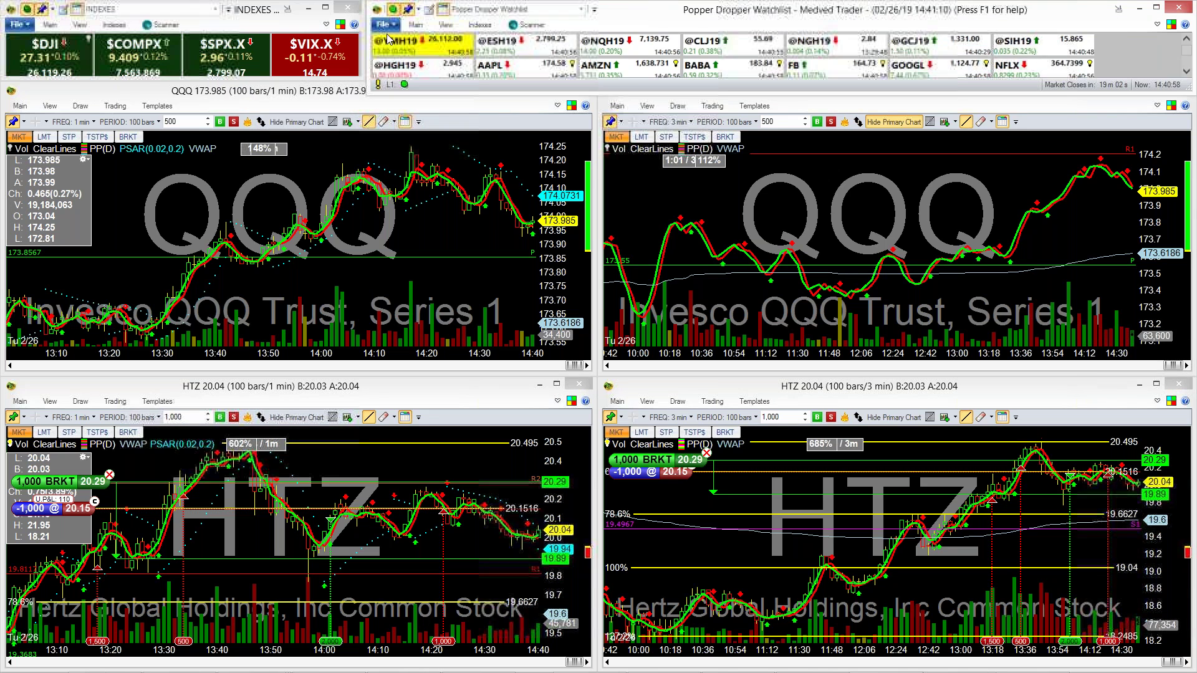
{"action": "left_click", "coordinate": [443, 10]}
{"action": "left_click", "coordinate": [834, 177]}
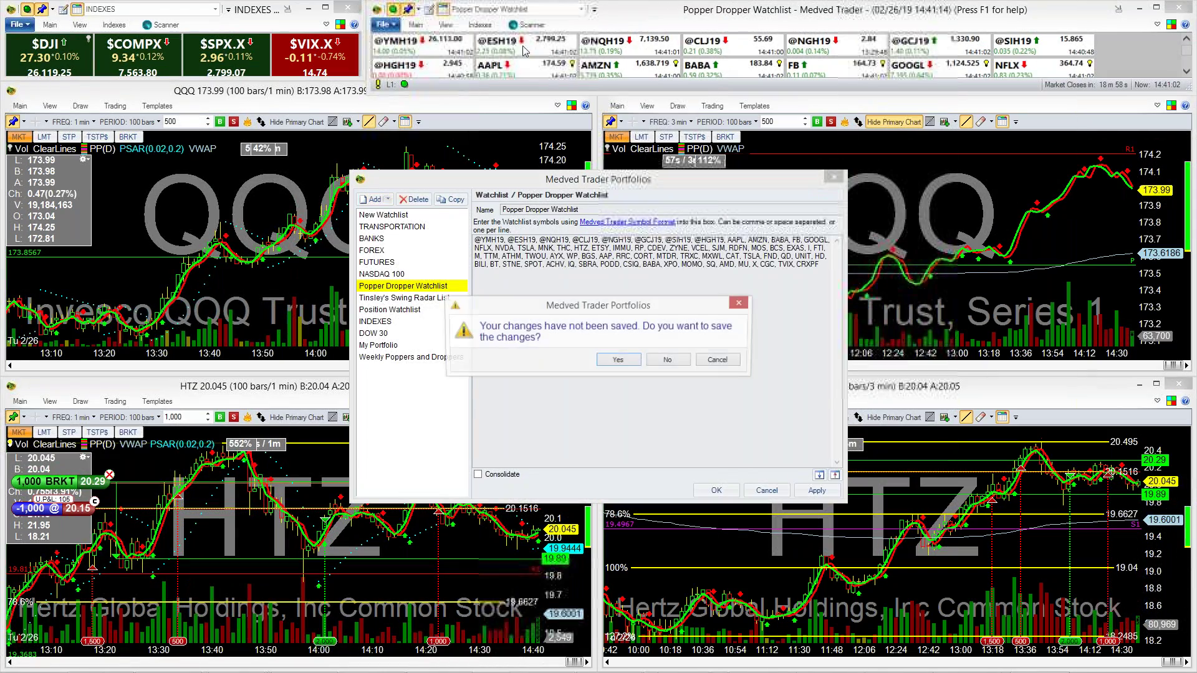
{"action": "left_click", "coordinate": [718, 359]}
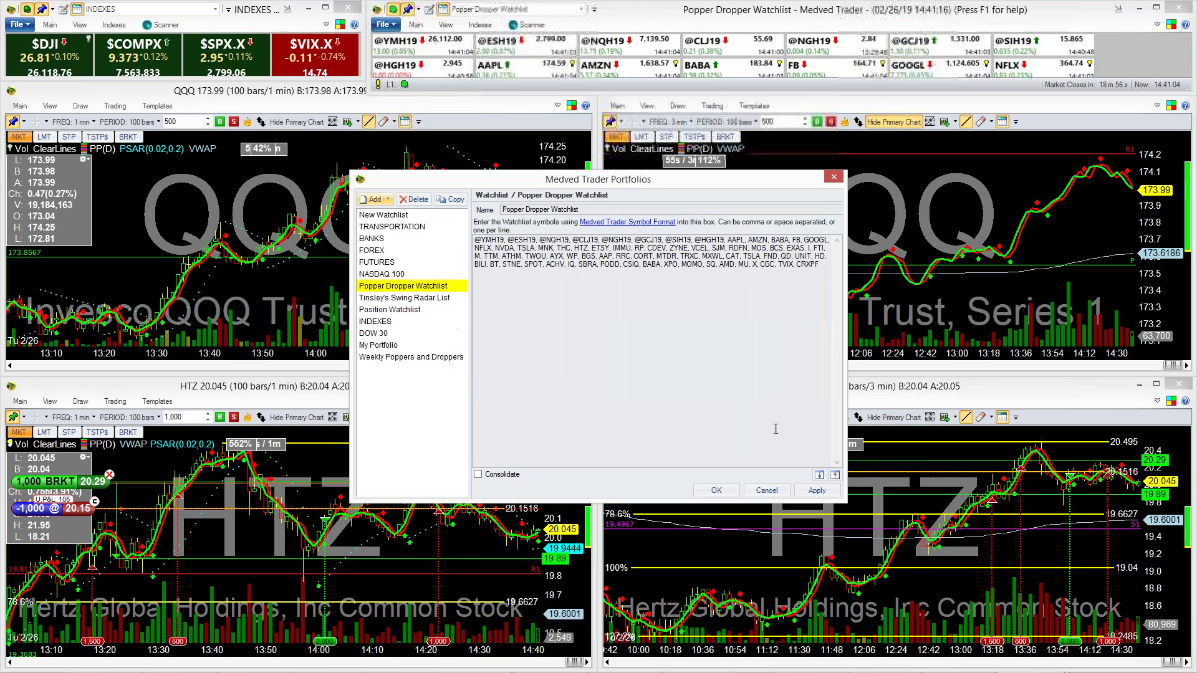
{"action": "left_click", "coordinate": [766, 490]}
{"action": "left_click", "coordinate": [679, 358]}
Step: Enlarge the Popper Dropper Watchlist's tile text by two more steps and hide the ribbon
{"action": "left_click", "coordinate": [446, 25]}
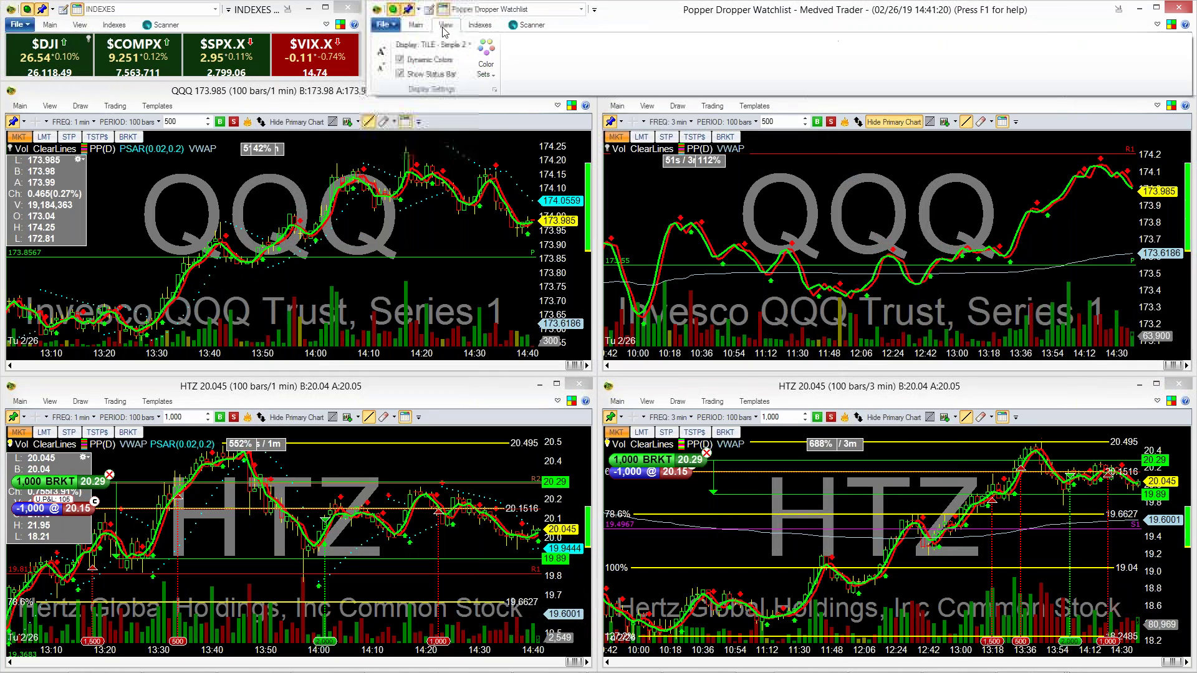
{"action": "left_click", "coordinate": [382, 53]}
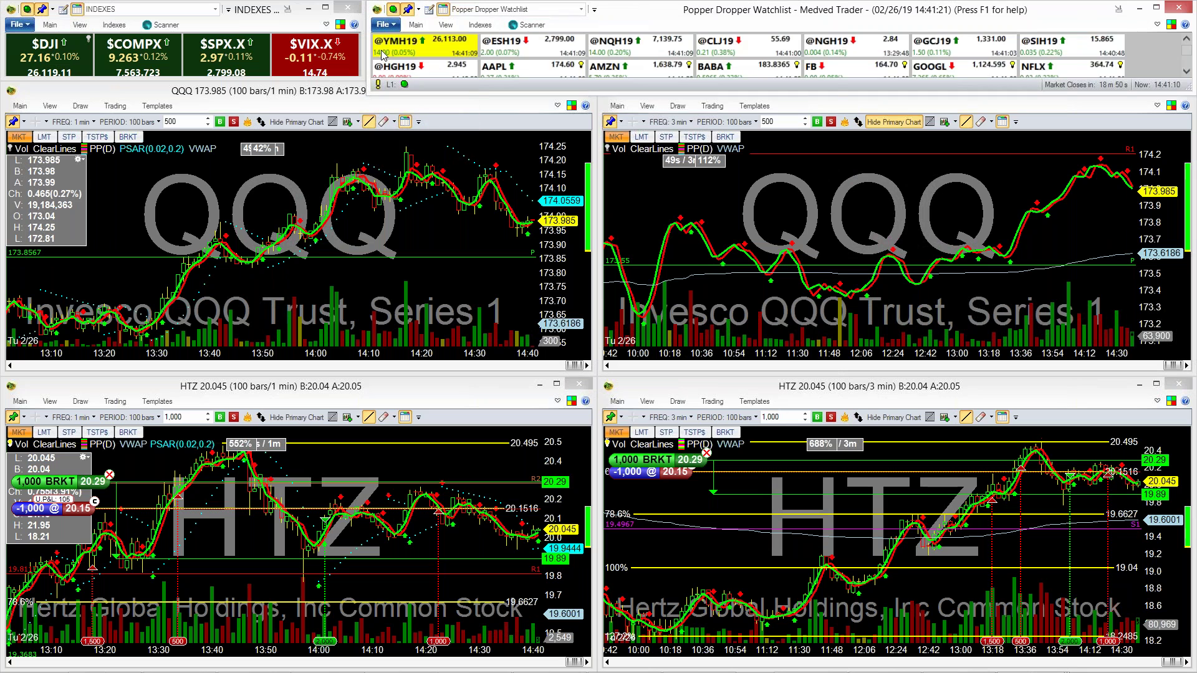
{"action": "left_click", "coordinate": [434, 27]}
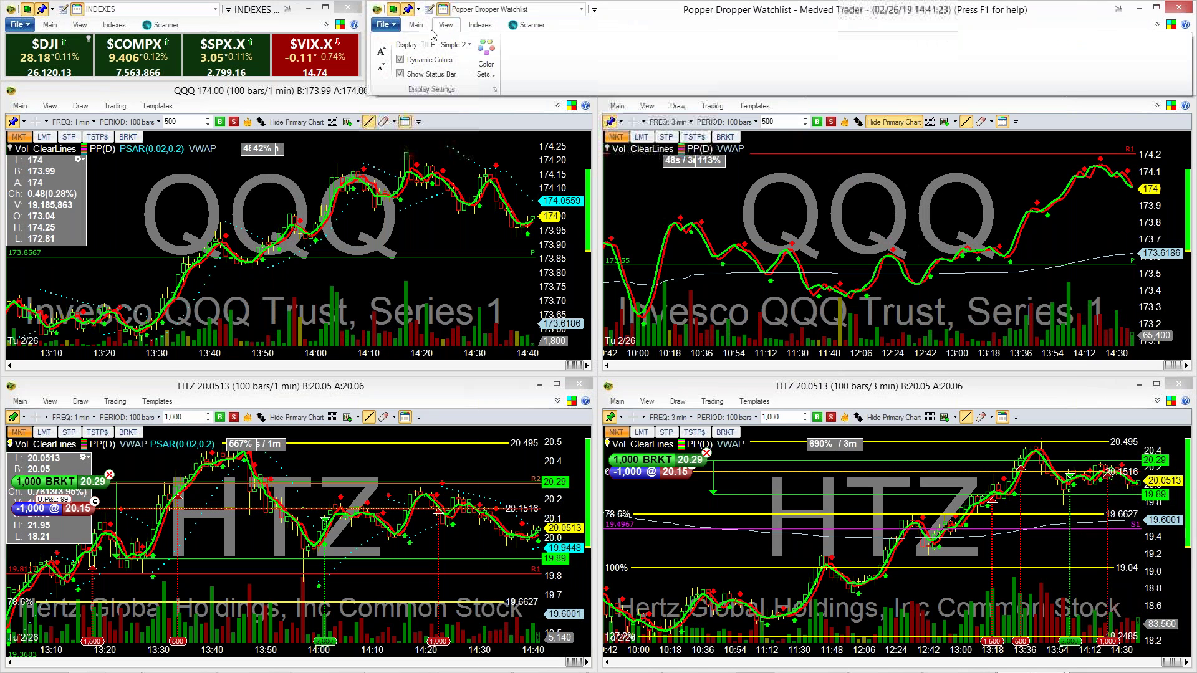
{"action": "left_click", "coordinate": [380, 53]}
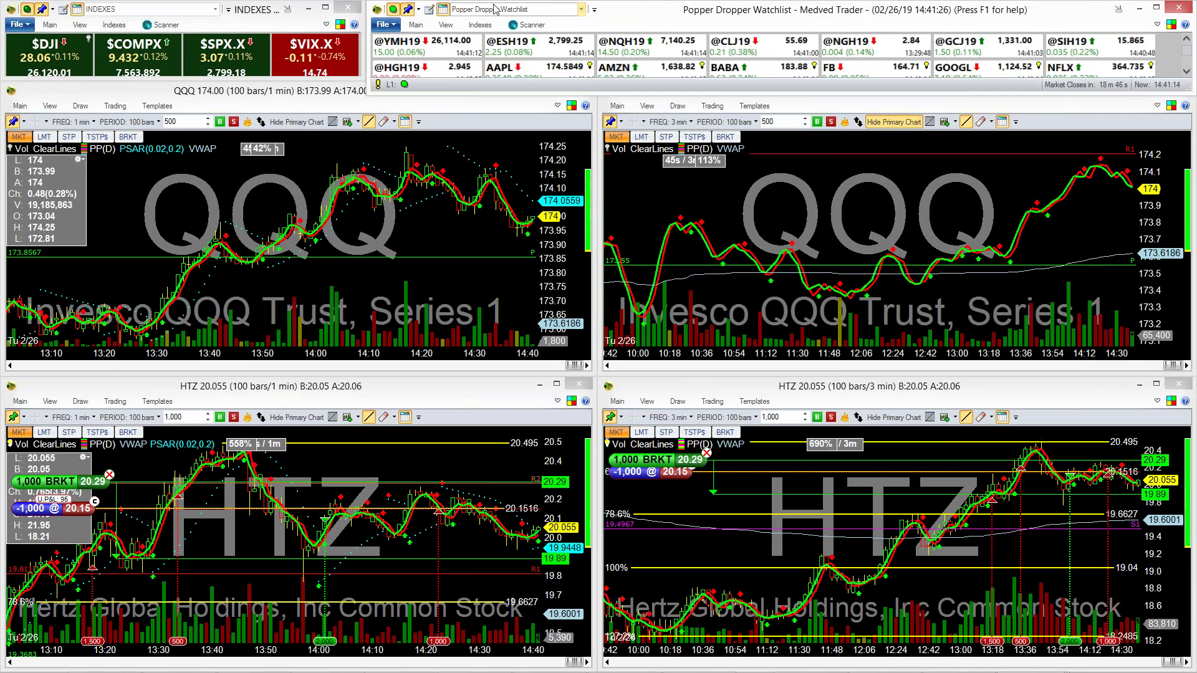
{"action": "left_click", "coordinate": [444, 8]}
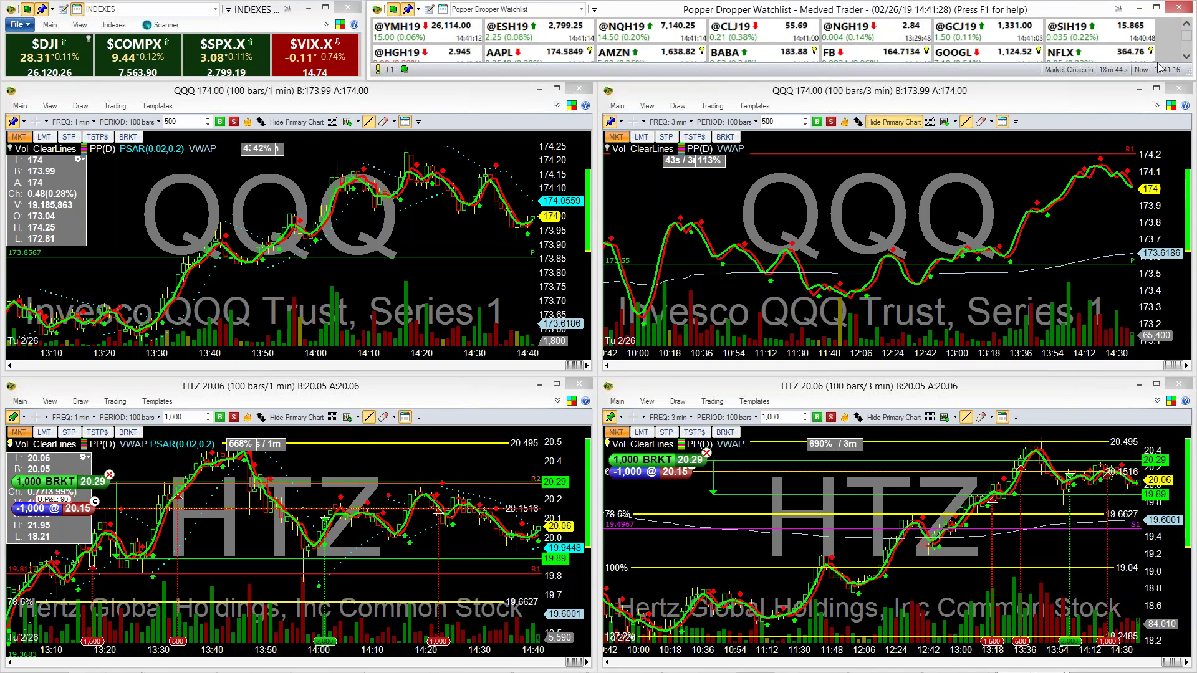
Step: Reduce the Popper Dropper Watchlist's tile text by two steps and hide the ribbon again
{"action": "left_click", "coordinate": [443, 10]}
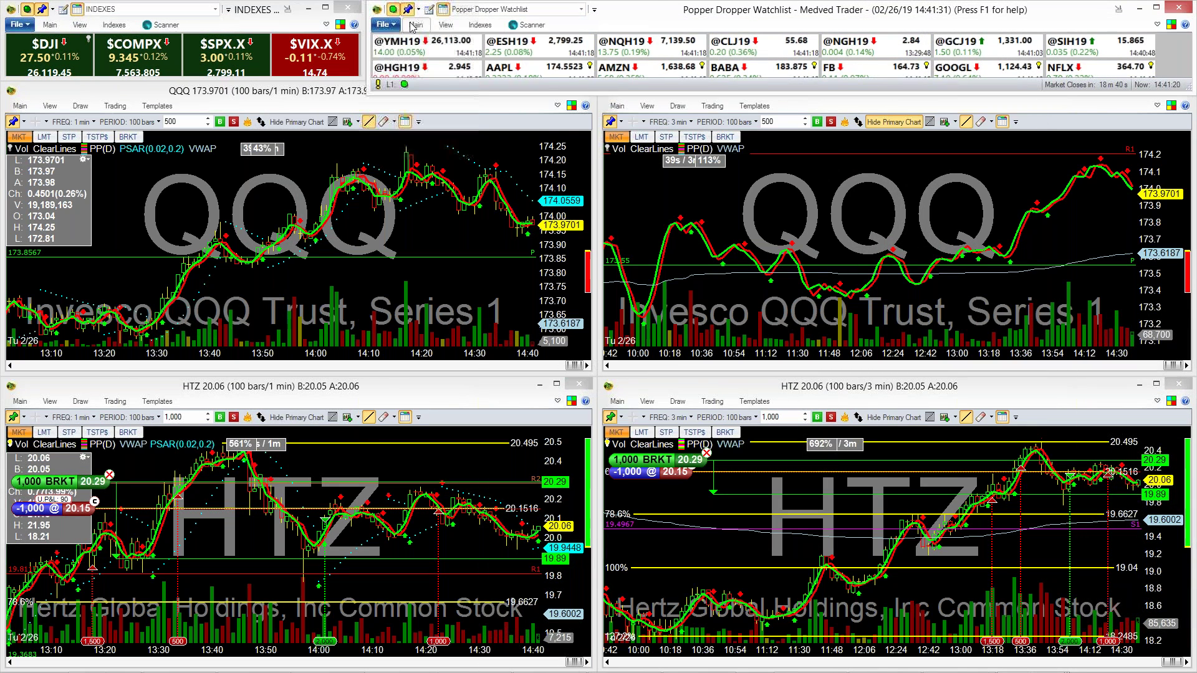
{"action": "left_click", "coordinate": [444, 25]}
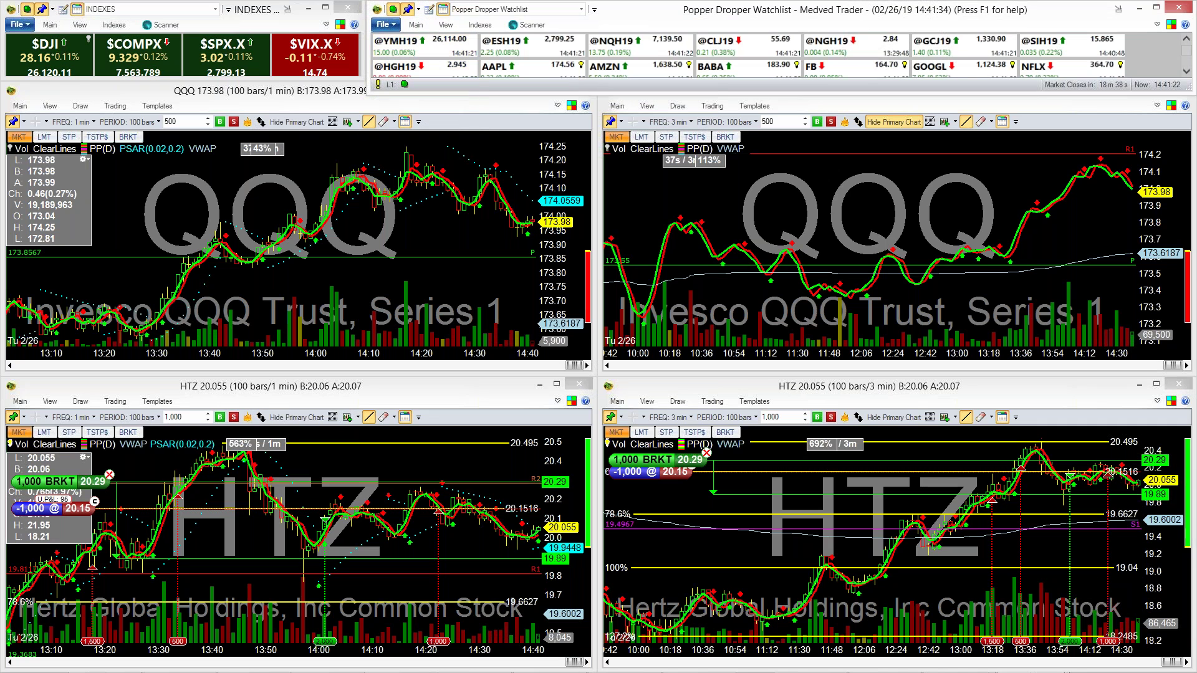
{"action": "left_click", "coordinate": [442, 11]}
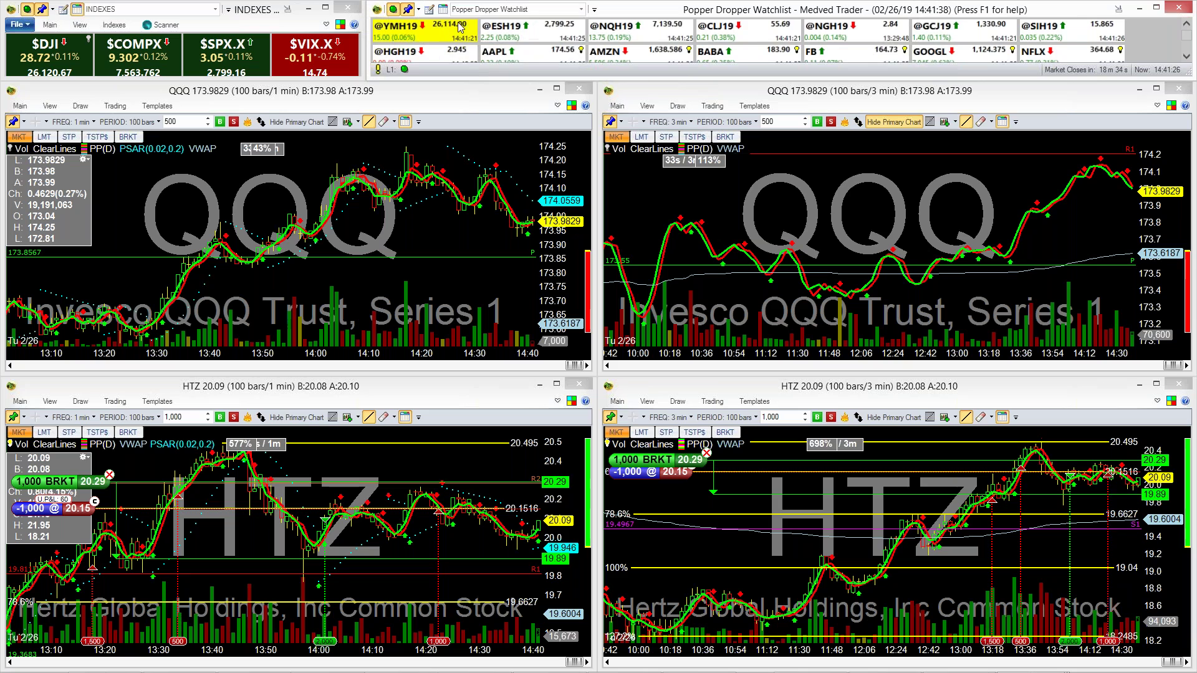
{"action": "left_click", "coordinate": [442, 10]}
{"action": "left_click", "coordinate": [443, 25]}
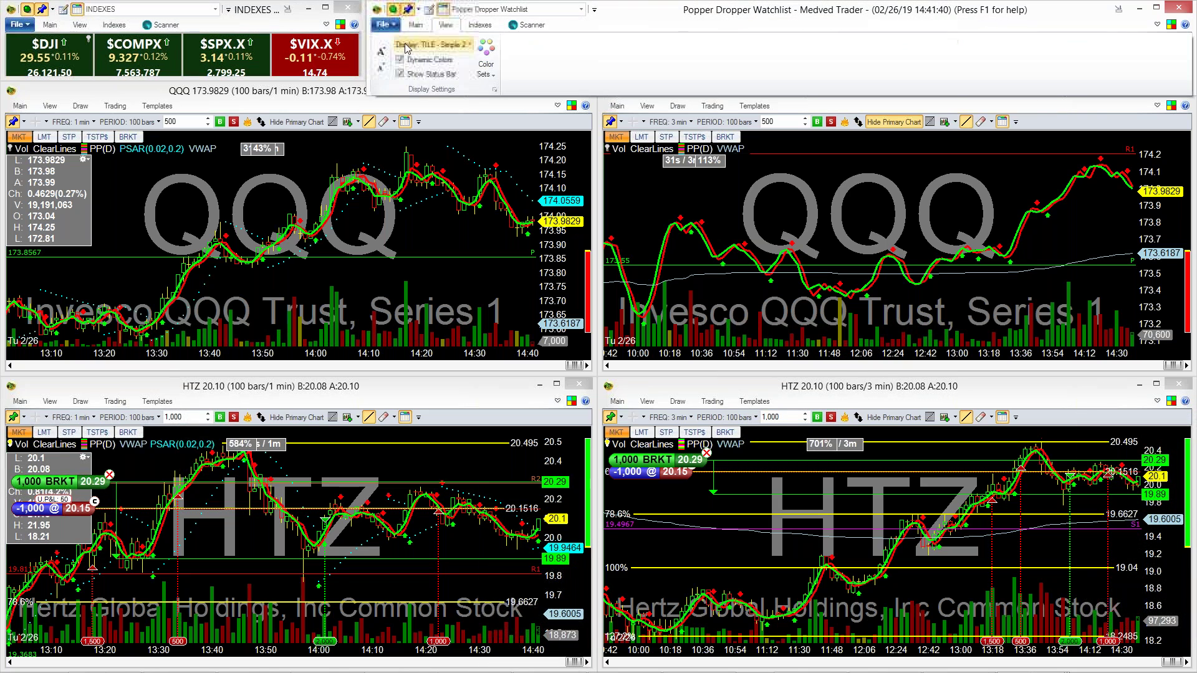
{"action": "left_click", "coordinate": [383, 67]}
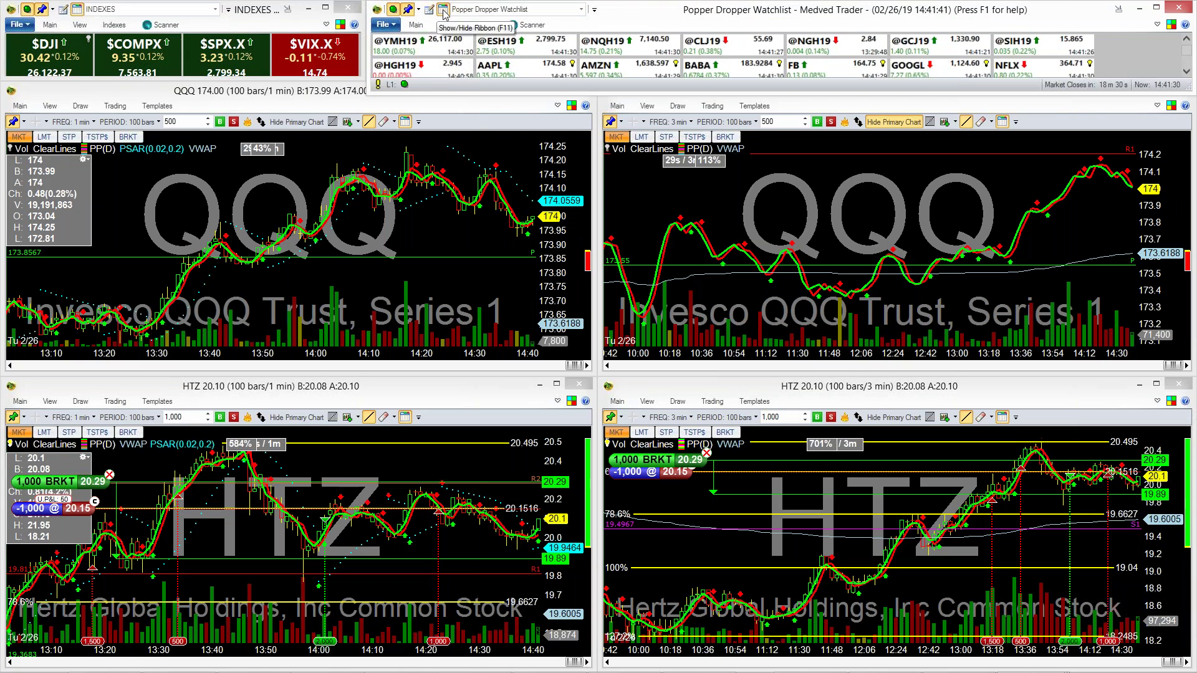
{"action": "left_click", "coordinate": [443, 10]}
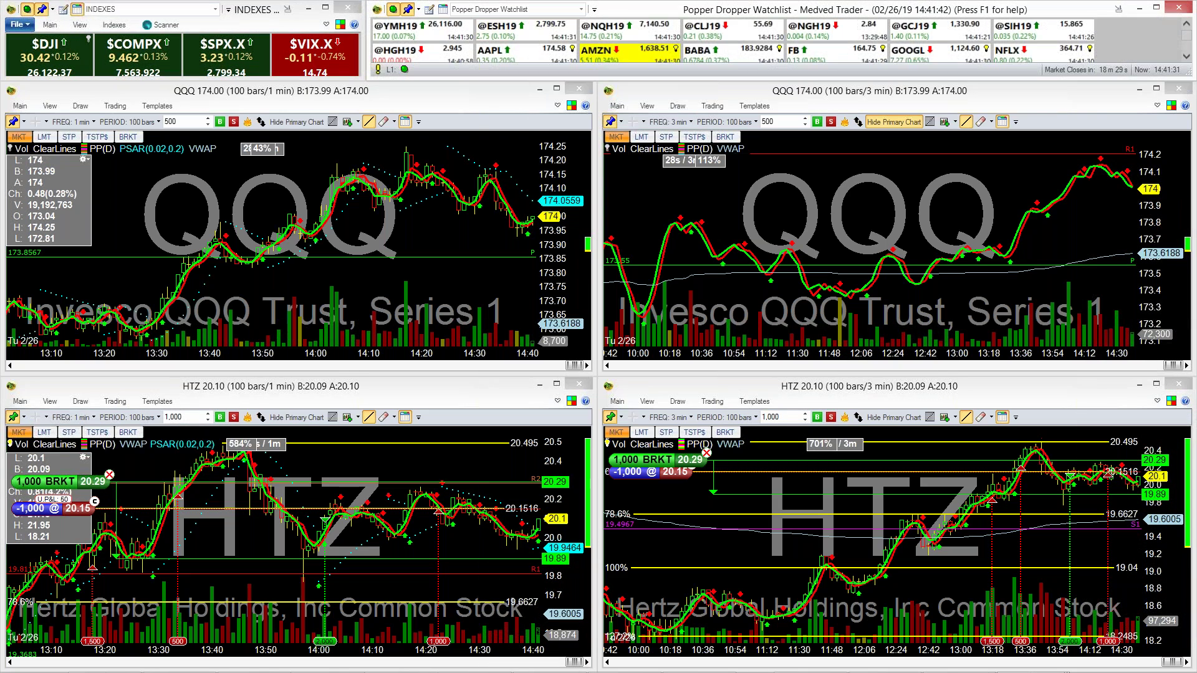
{"action": "left_click", "coordinate": [1184, 58]}
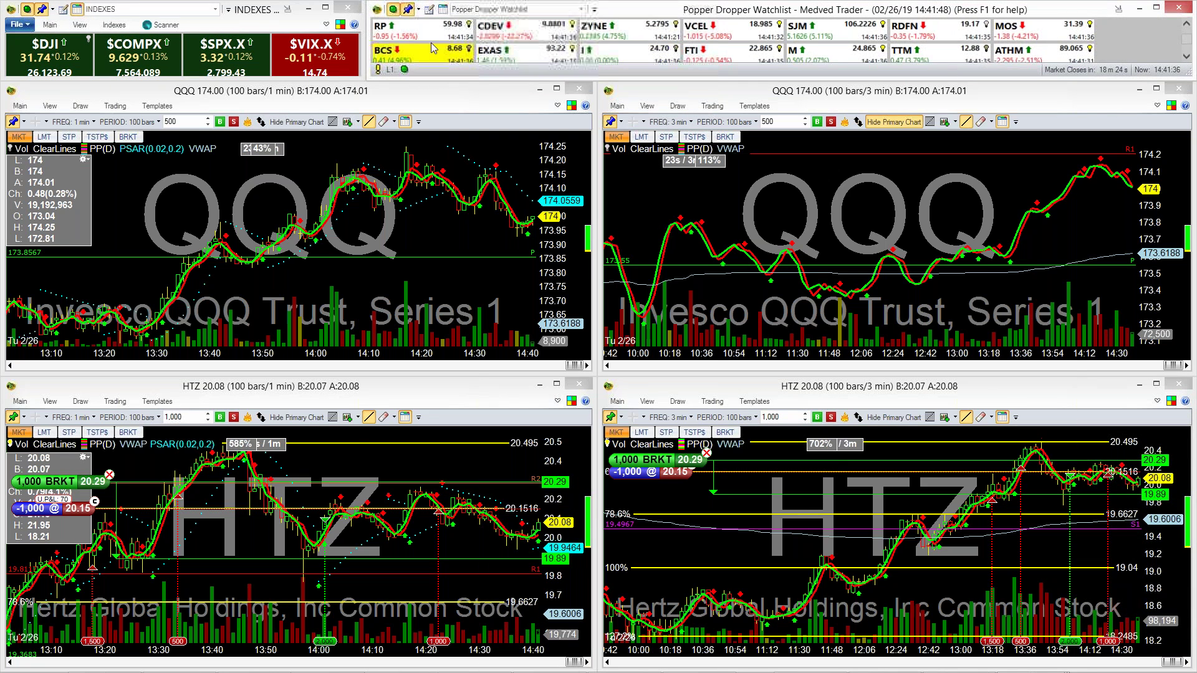
{"action": "left_click", "coordinate": [444, 9]}
{"action": "left_click", "coordinate": [382, 67]}
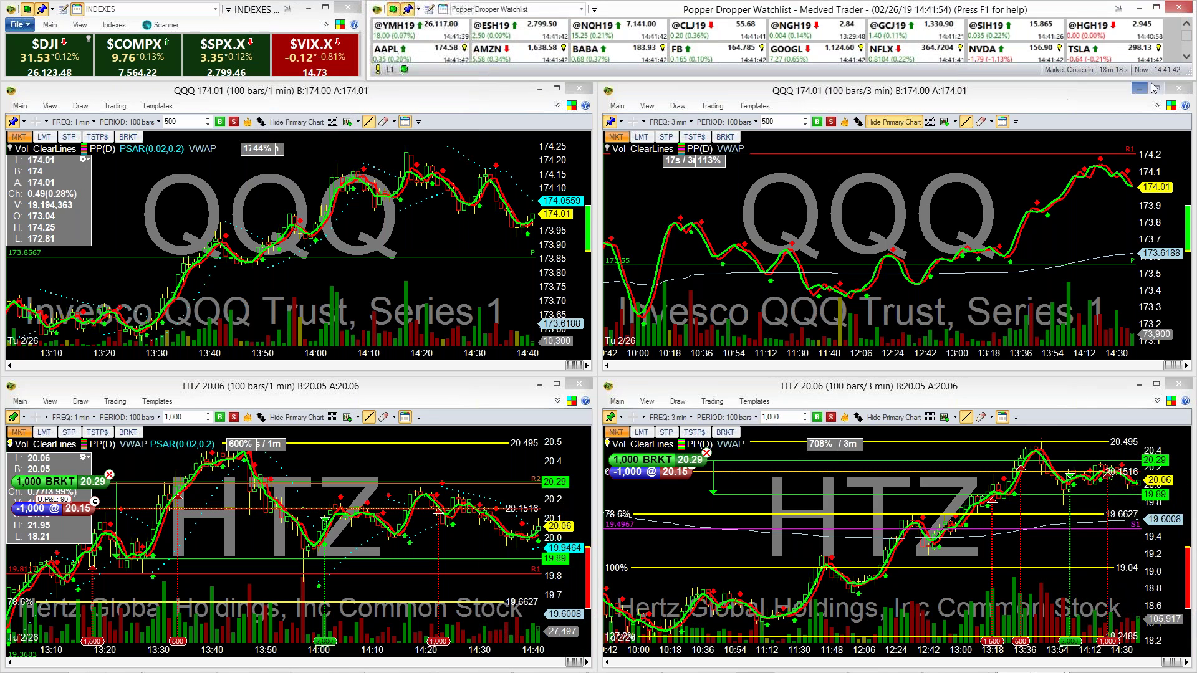
Step: Restart the trading platform and bring its reloaded windows back to the front
{"action": "left_click", "coordinate": [30, 25]}
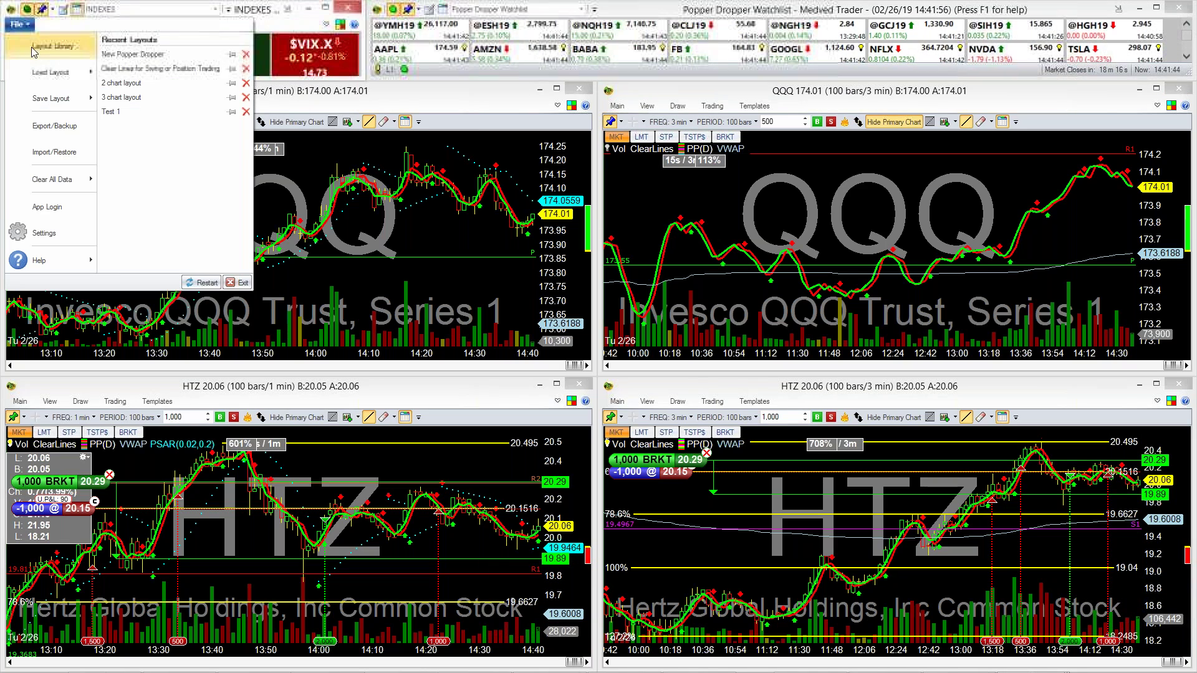
{"action": "left_click", "coordinate": [201, 282]}
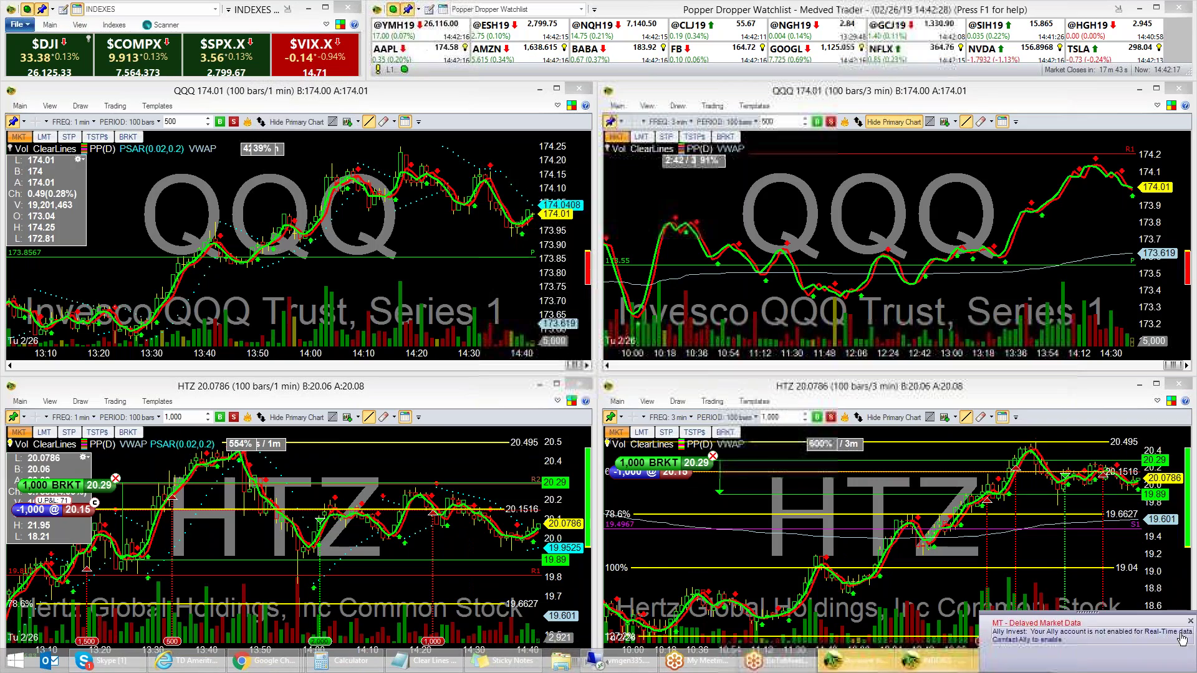
{"action": "left_click", "coordinate": [1004, 660]}
{"action": "left_click", "coordinate": [1020, 661]}
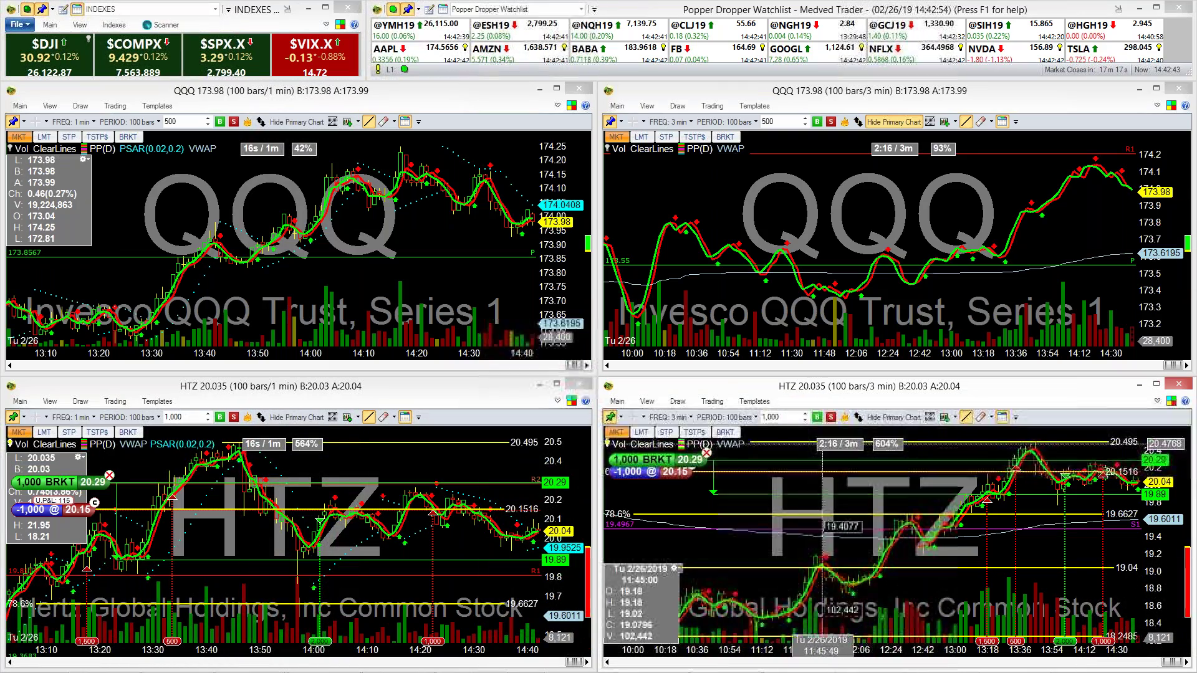
Step: Review the view options of the QQQ 1-minute chart, including Pace and Pressure, without changing any
{"action": "left_click", "coordinate": [42, 107]}
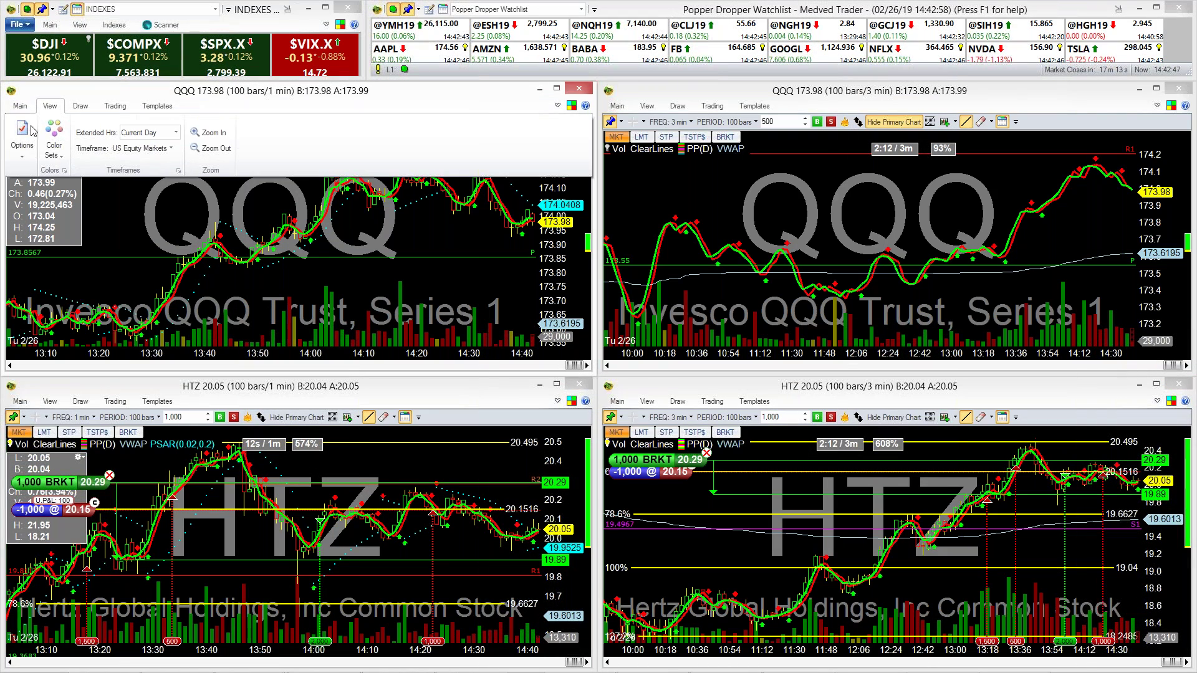
{"action": "left_click", "coordinate": [28, 147]}
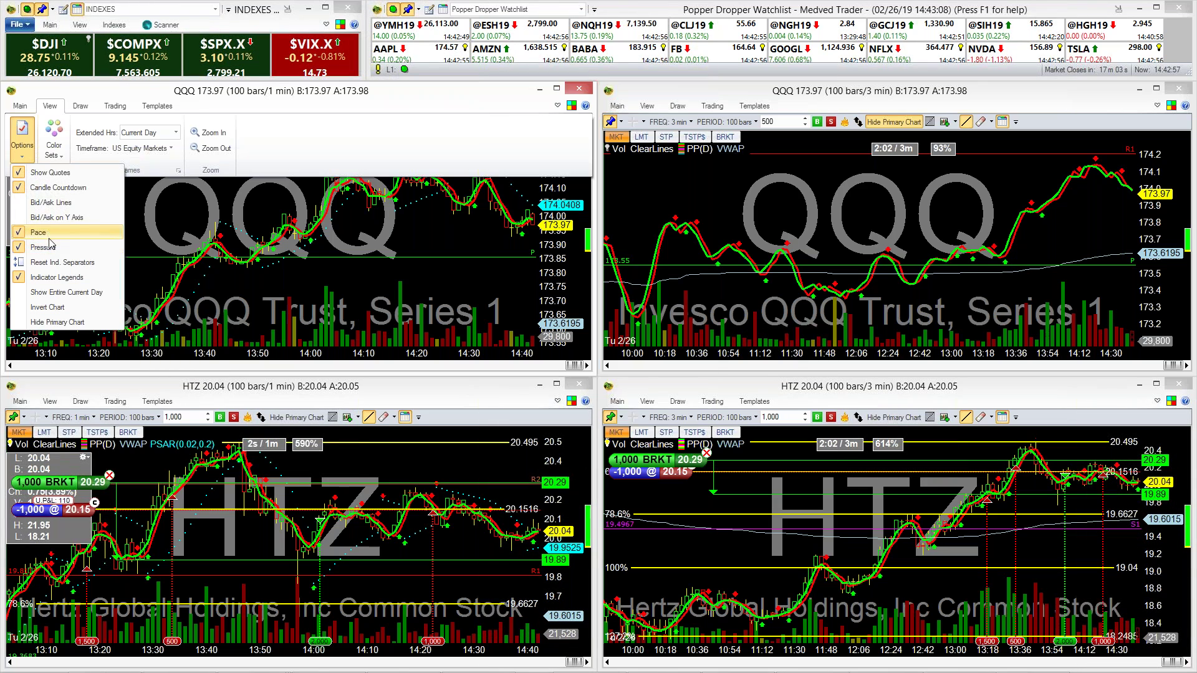
{"action": "left_click", "coordinate": [566, 246]}
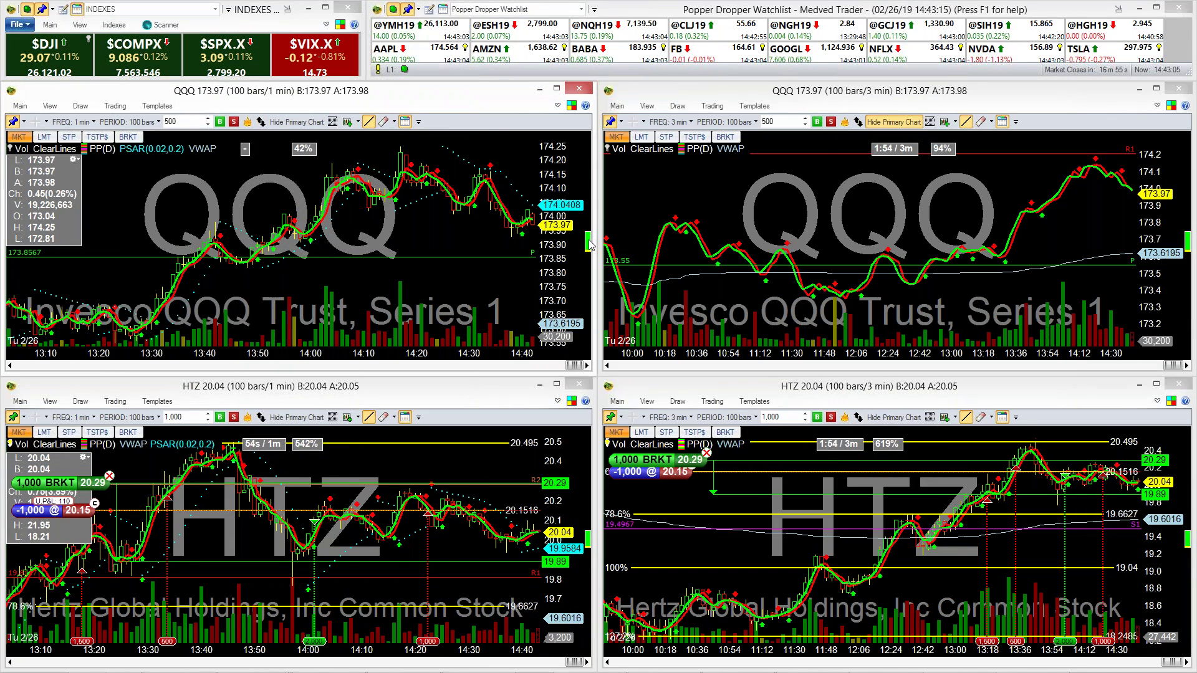
Step: Open the platform help and bring up the Pace on Chart topic from its index
{"action": "left_click", "coordinate": [13, 26]}
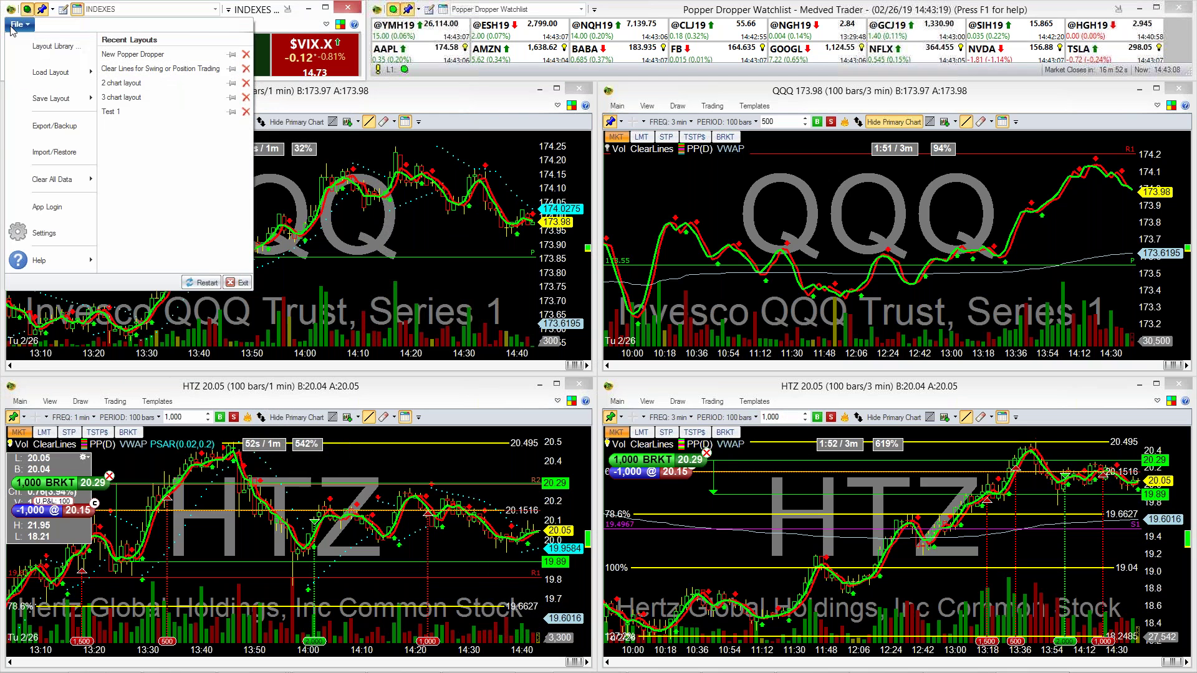
{"action": "left_click", "coordinate": [31, 266]}
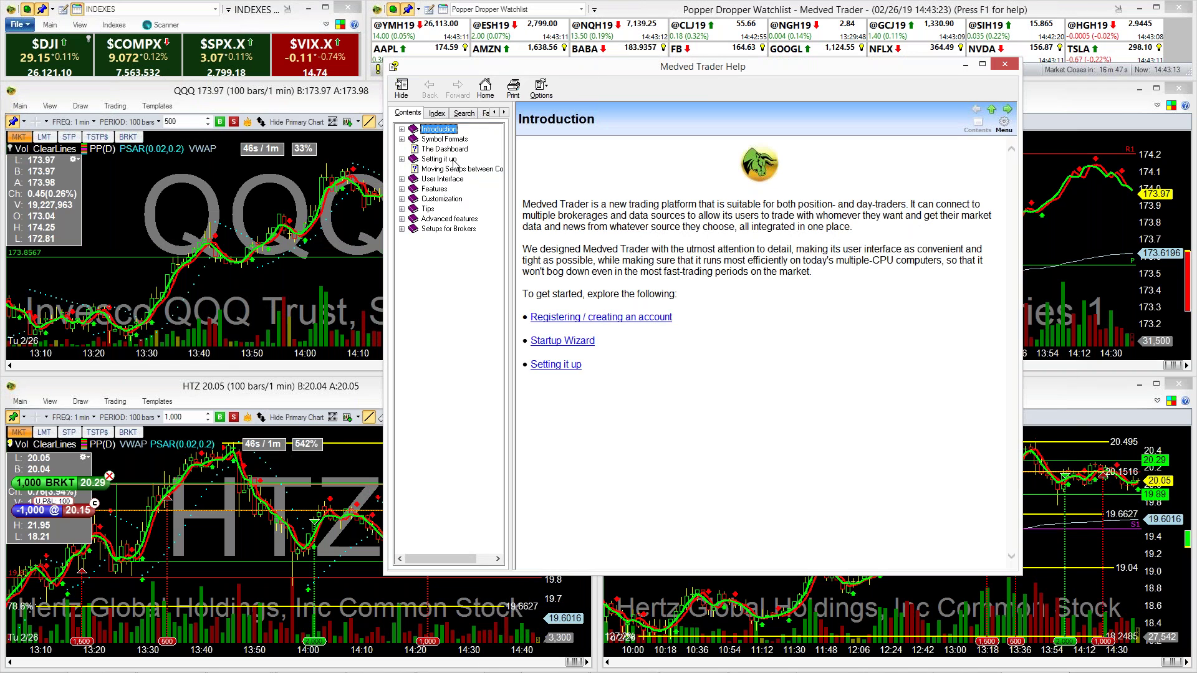
{"action": "left_click", "coordinate": [434, 114]}
{"action": "left_click_drag", "start_coordinate": [497, 187], "coordinate": [472, 374]}
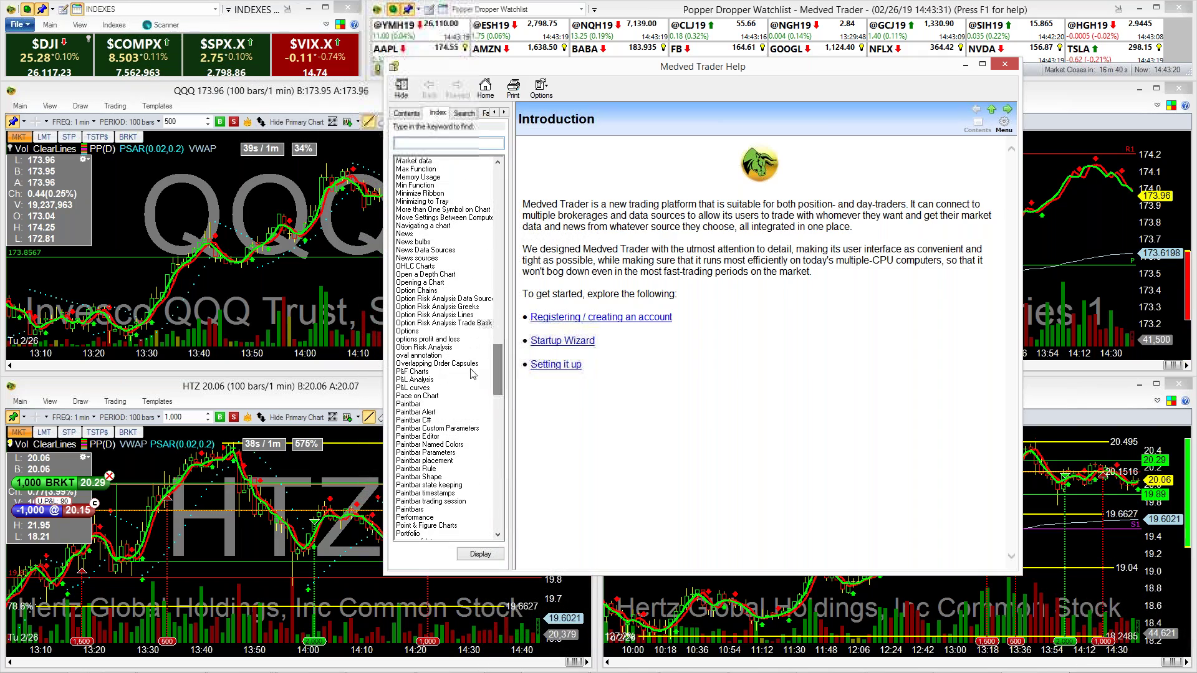
{"action": "left_click", "coordinate": [417, 396]}
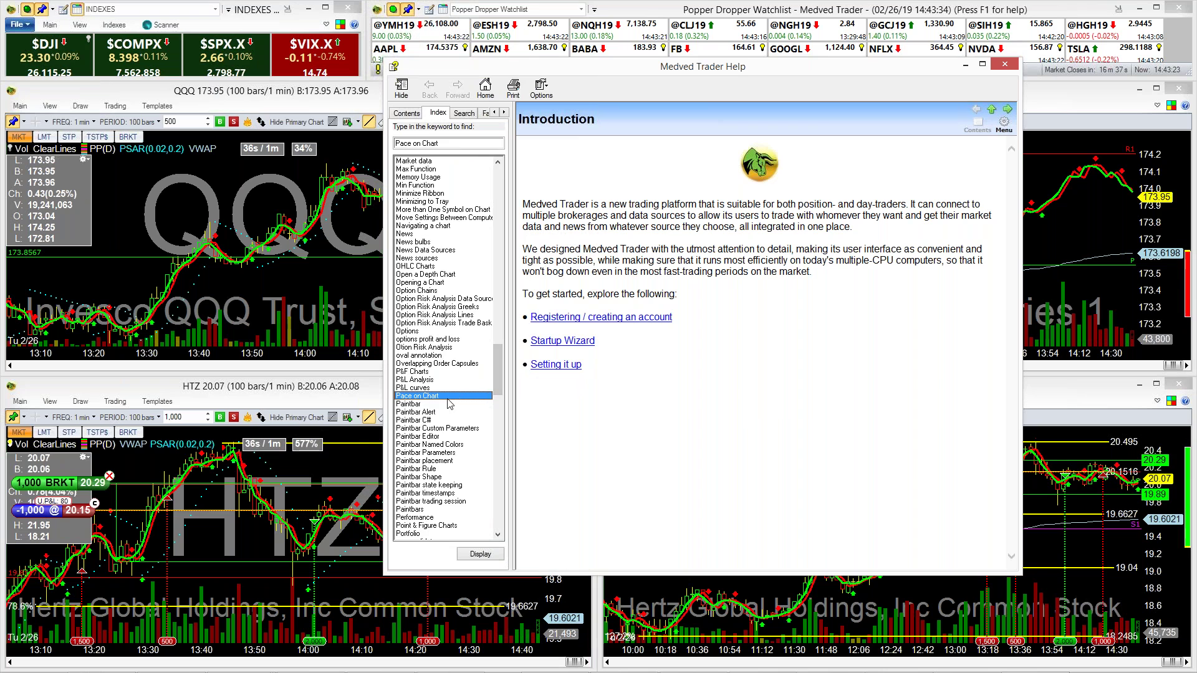
{"action": "double_click", "coordinate": [459, 396]}
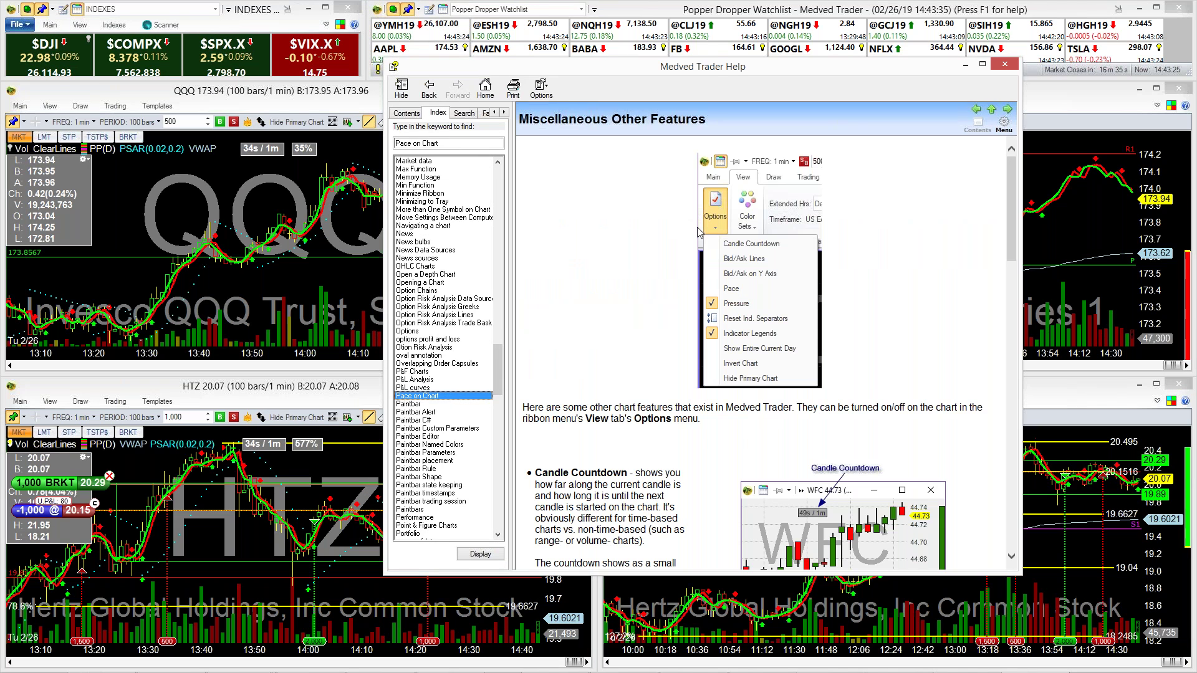
Step: Read the help explanations of Candle Countdown, Bid/Ask Lines, Pace and Pressure, and close the help
{"action": "scroll", "coordinate": [698, 227], "scroll_direction": "down", "scroll_amount": 1}
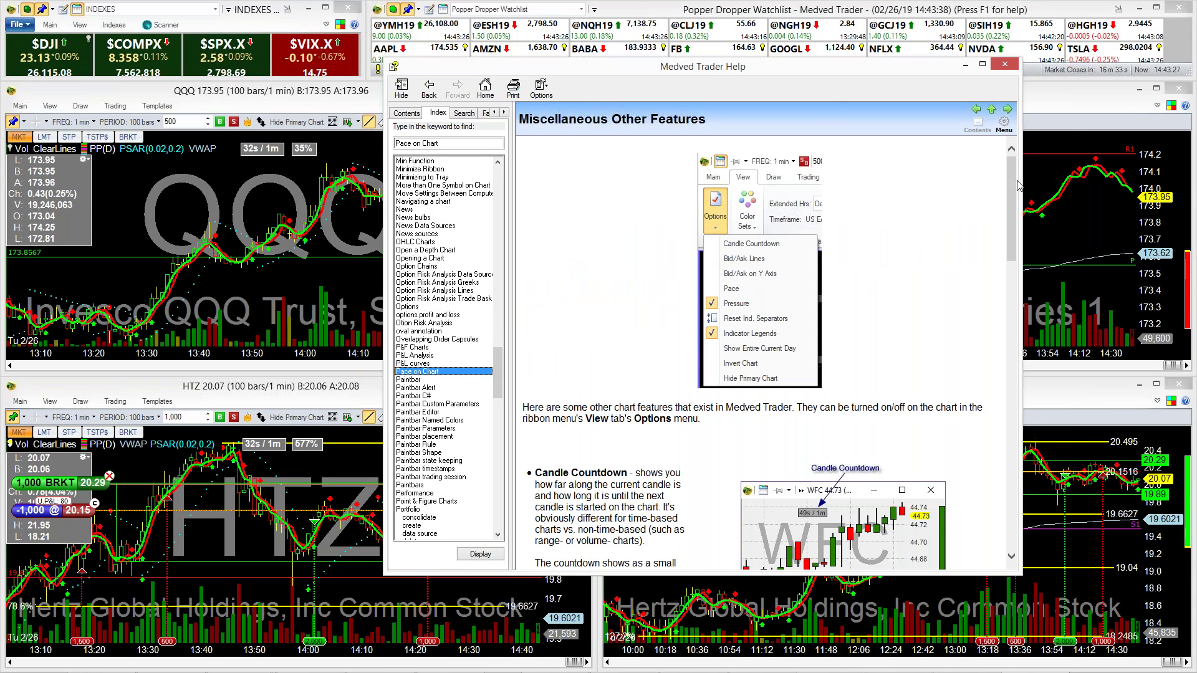
{"action": "left_click_drag", "start_coordinate": [1016, 189], "coordinate": [1018, 248]}
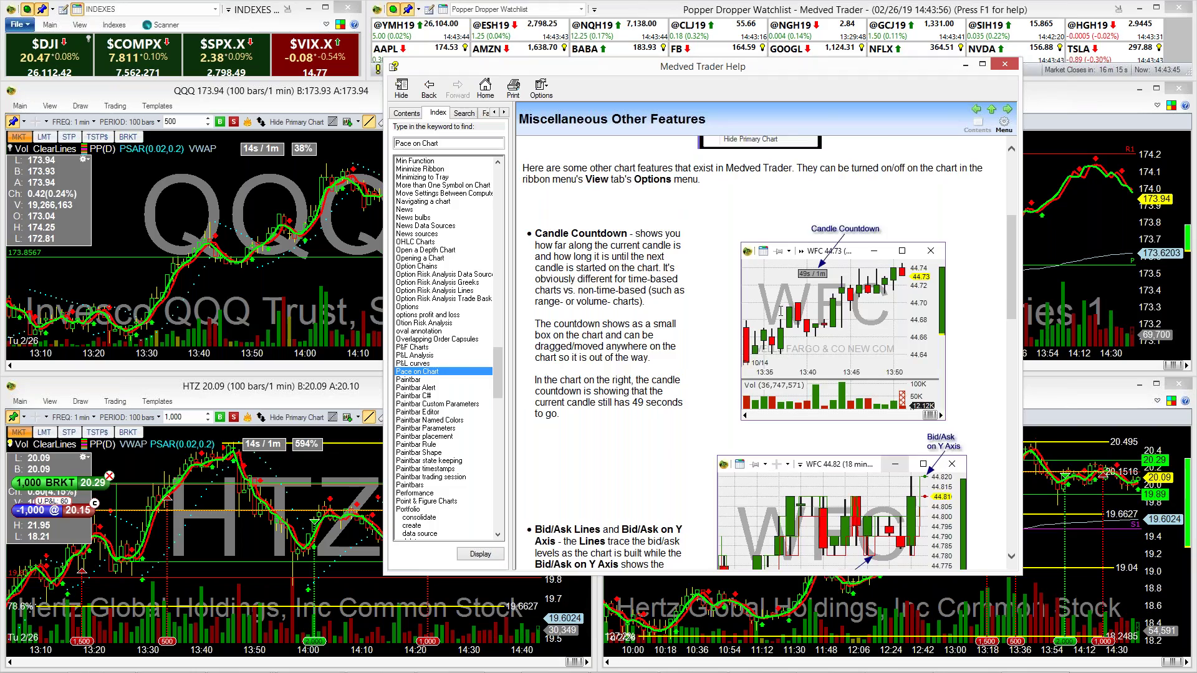
{"action": "scroll", "coordinate": [920, 218], "scroll_direction": "down", "scroll_amount": 10}
{"action": "scroll", "coordinate": [919, 217], "scroll_direction": "up", "scroll_amount": 4}
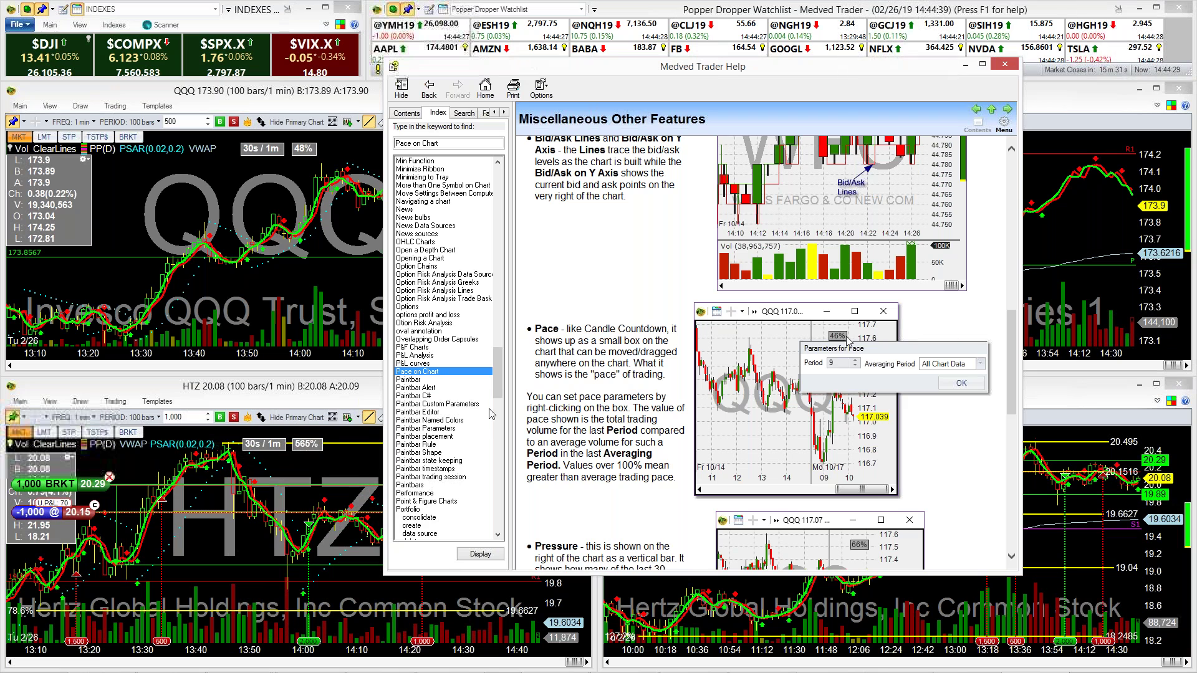
{"action": "scroll", "coordinate": [587, 397], "scroll_direction": "down", "scroll_amount": 5}
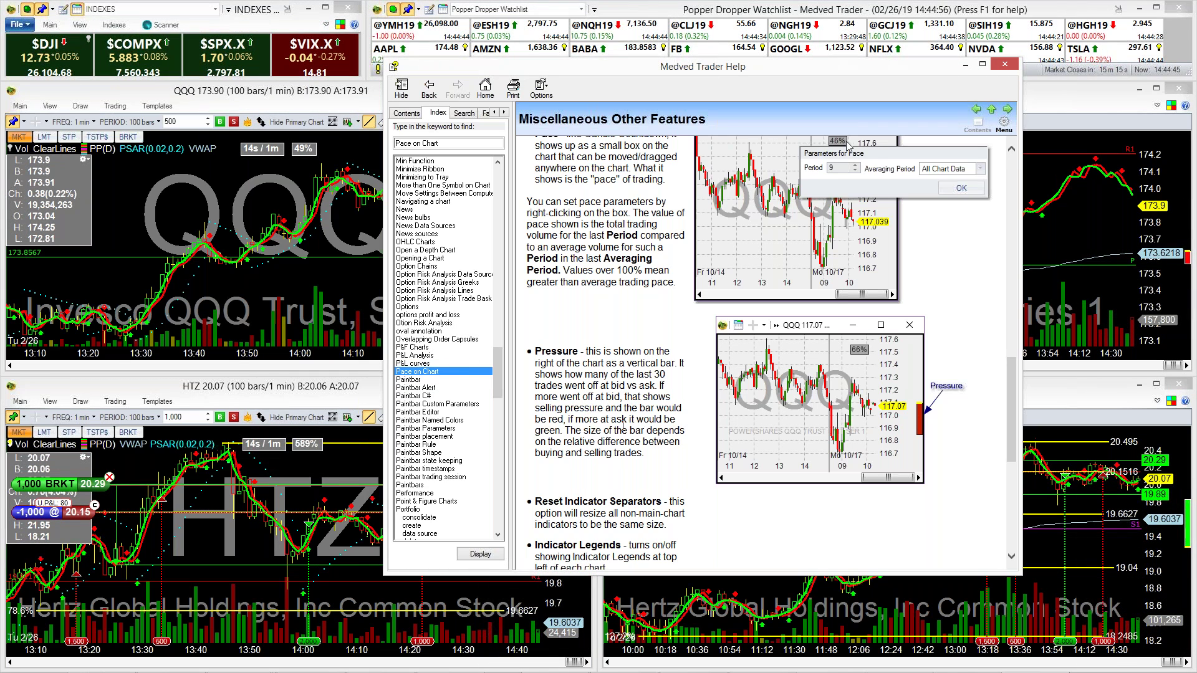
{"action": "left_click", "coordinate": [1004, 65]}
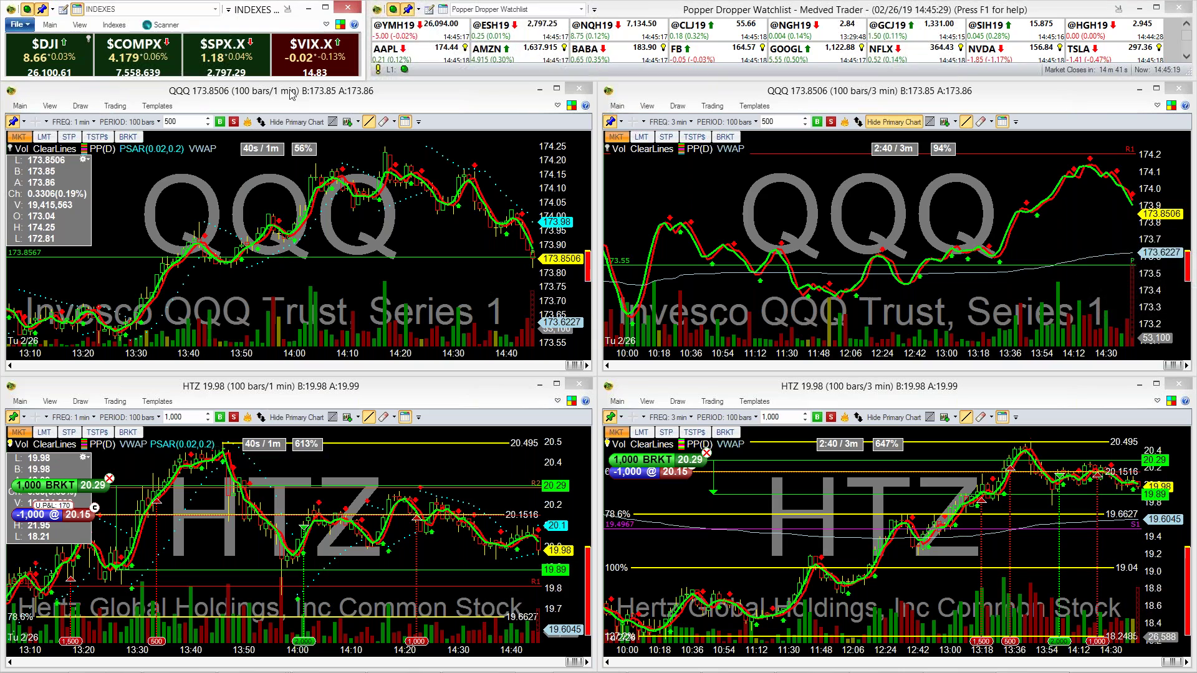
Step: Try Invert Chart on the QQQ 1-minute chart and turn it back off
{"action": "left_click", "coordinate": [49, 107]}
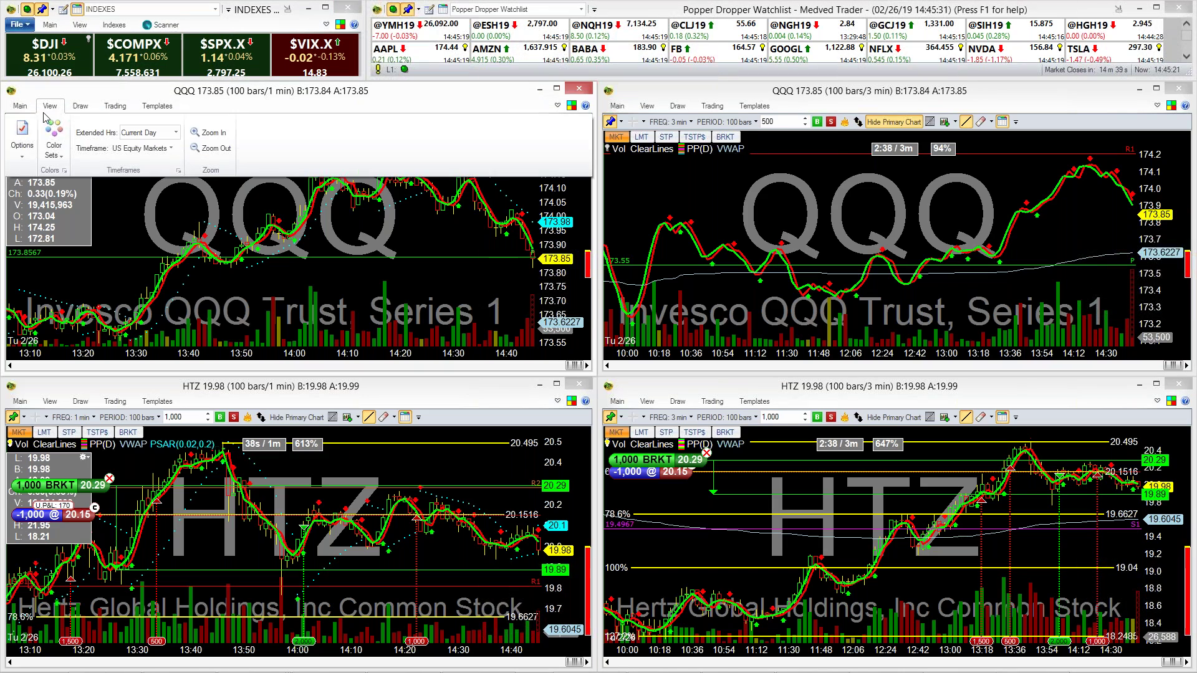
{"action": "left_click", "coordinate": [25, 147]}
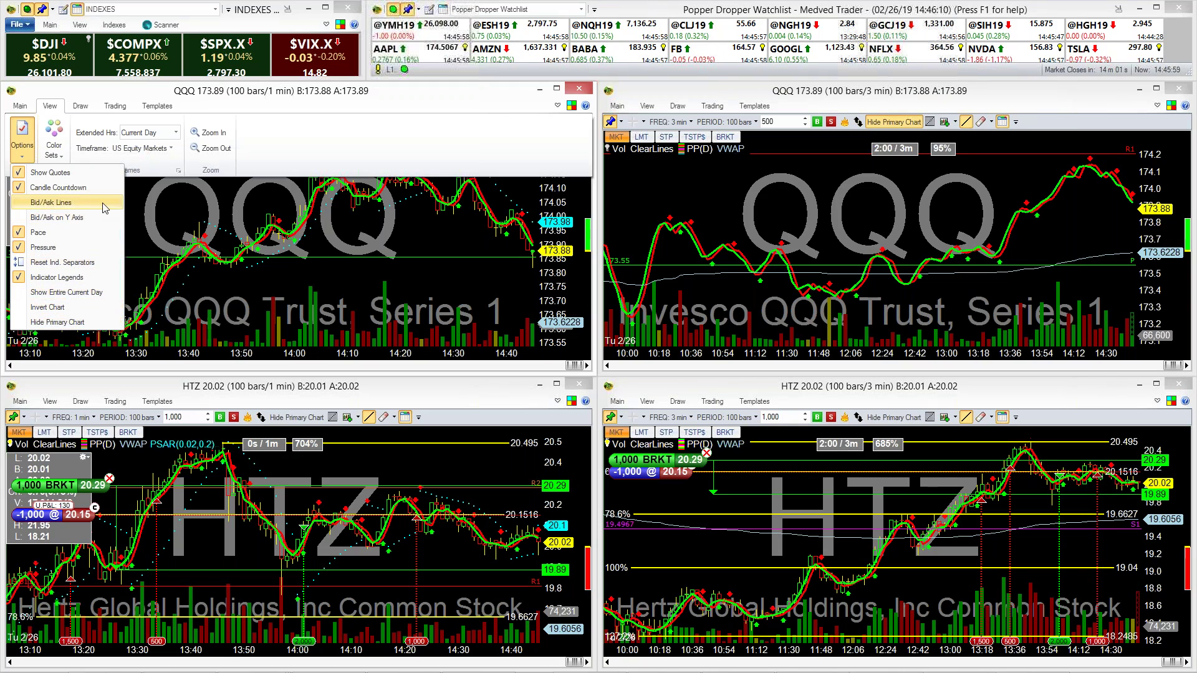
{"action": "left_click", "coordinate": [84, 308]}
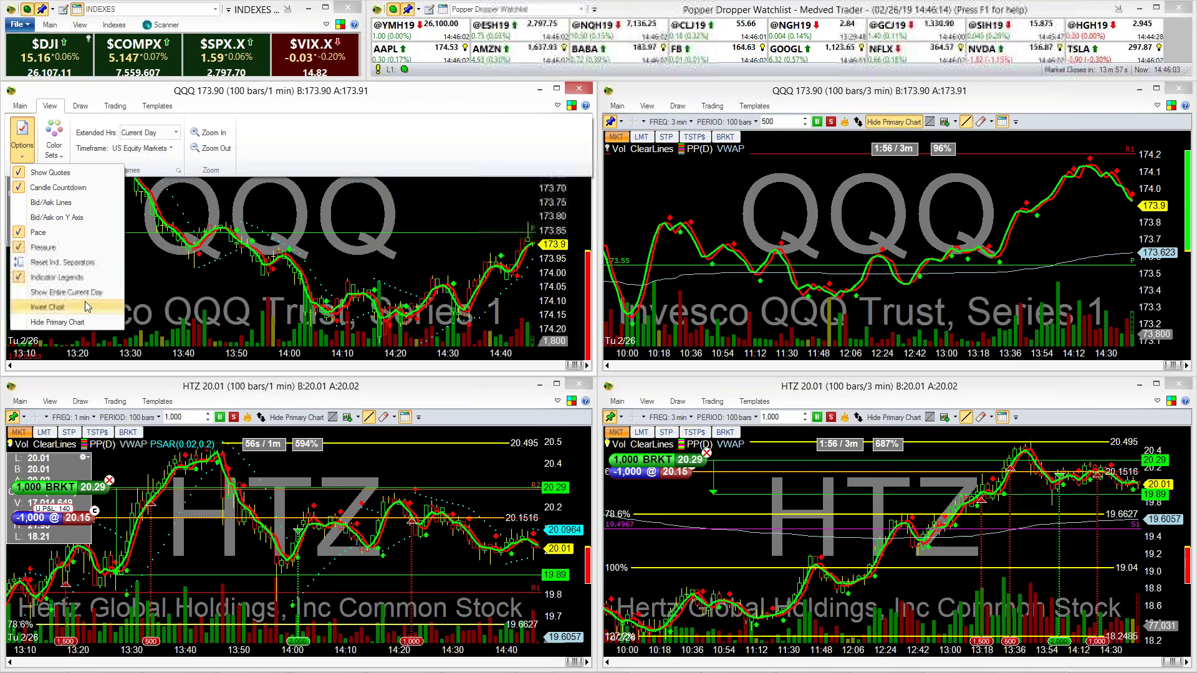
{"action": "left_click", "coordinate": [85, 305]}
{"action": "left_click", "coordinate": [222, 184]}
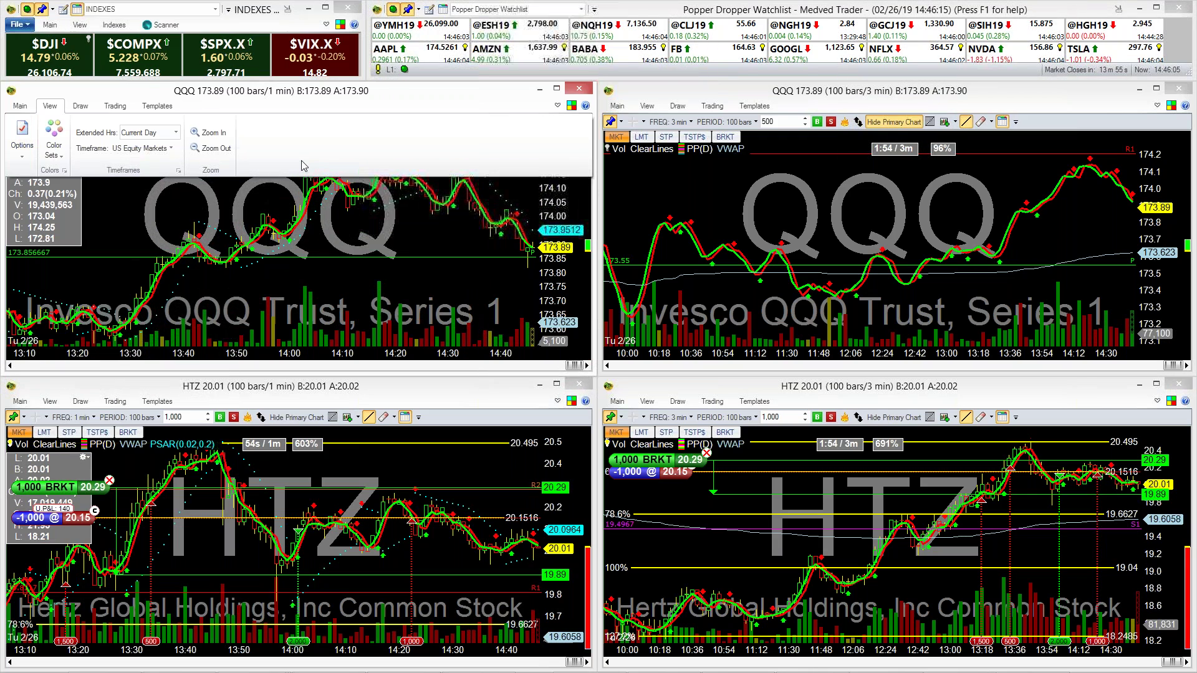
{"action": "left_click", "coordinate": [335, 98]}
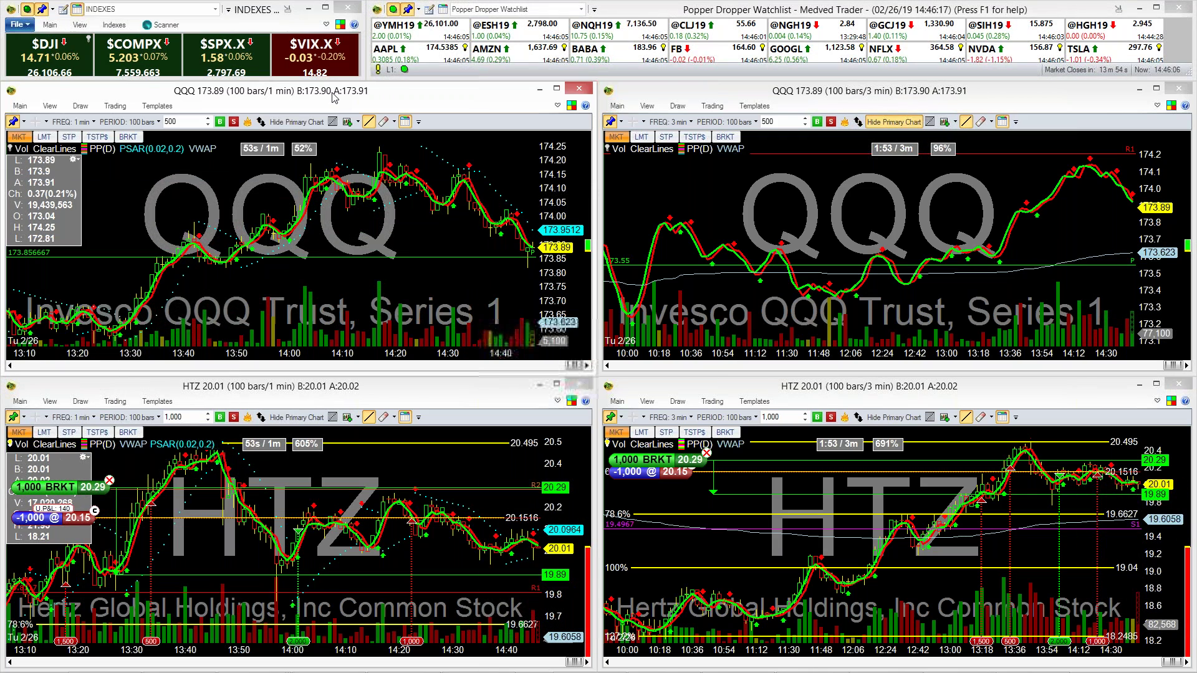
Step: Try Hide Primary Chart on the QQQ 1-minute chart and switch its candles back on
{"action": "left_click", "coordinate": [20, 105]}
{"action": "left_click", "coordinate": [50, 105]}
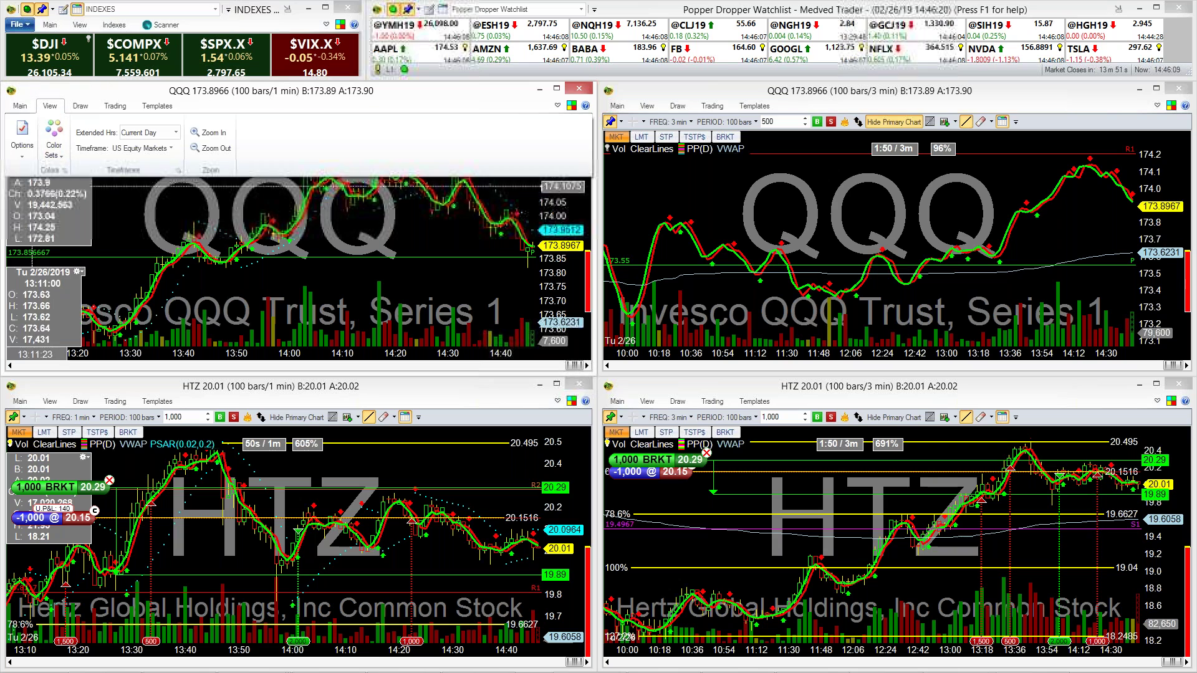
{"action": "left_click", "coordinate": [22, 137]}
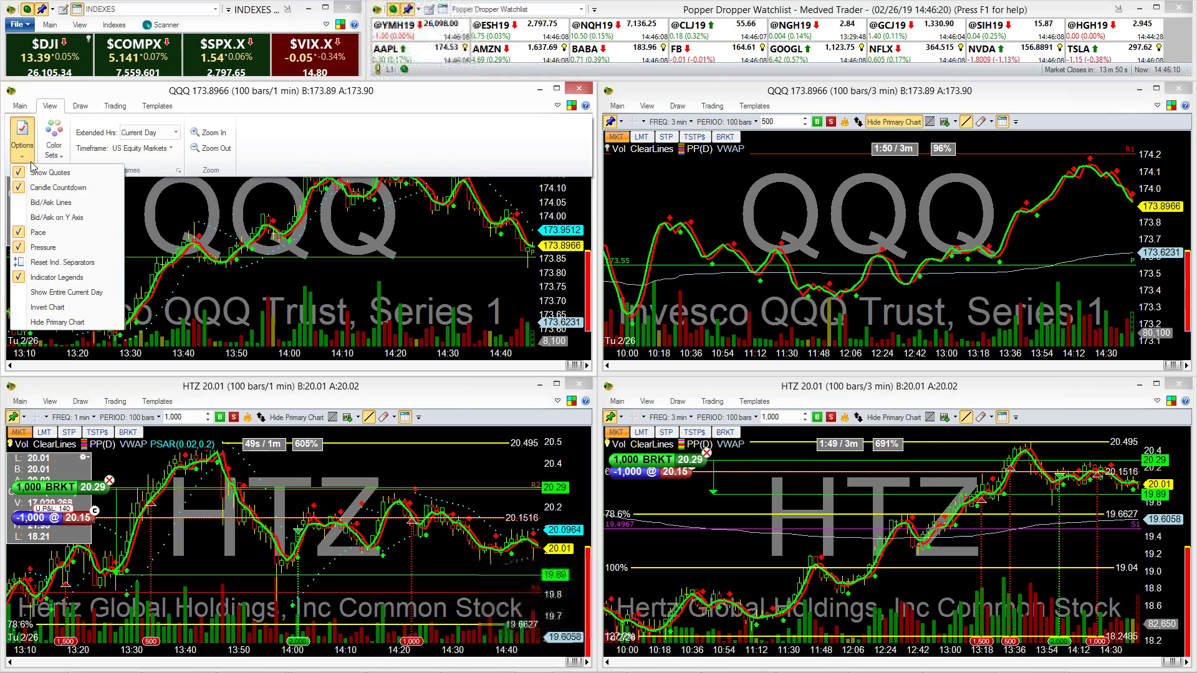
{"action": "left_click", "coordinate": [38, 323]}
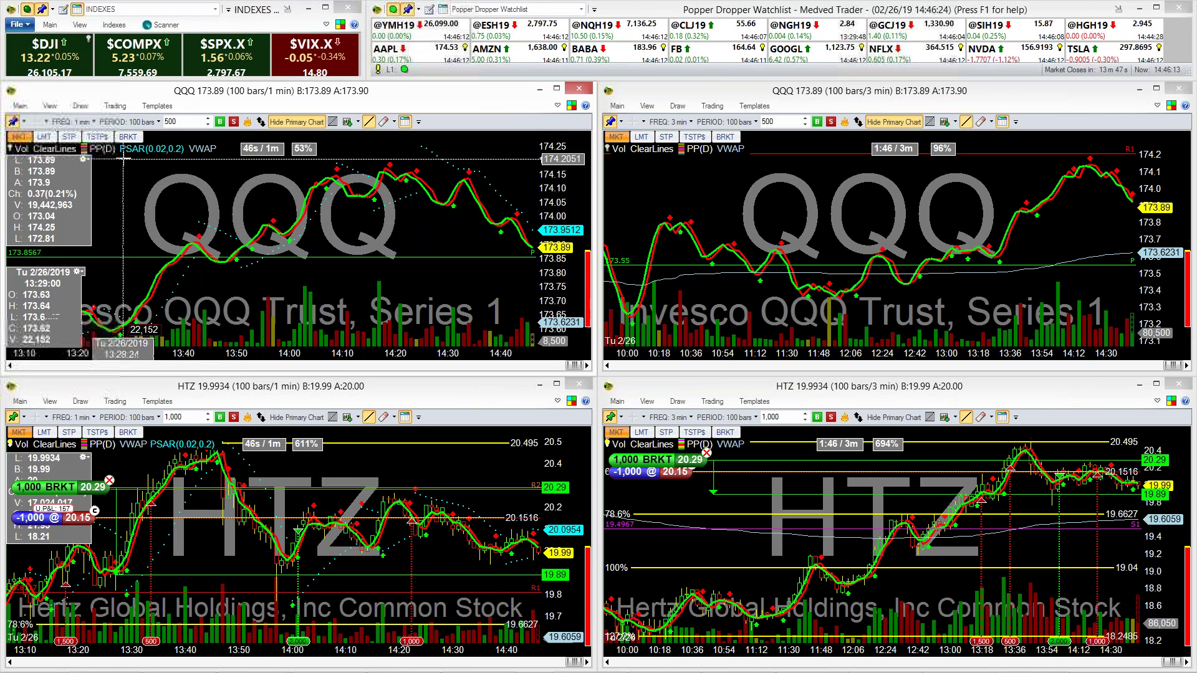
{"action": "left_click", "coordinate": [306, 122]}
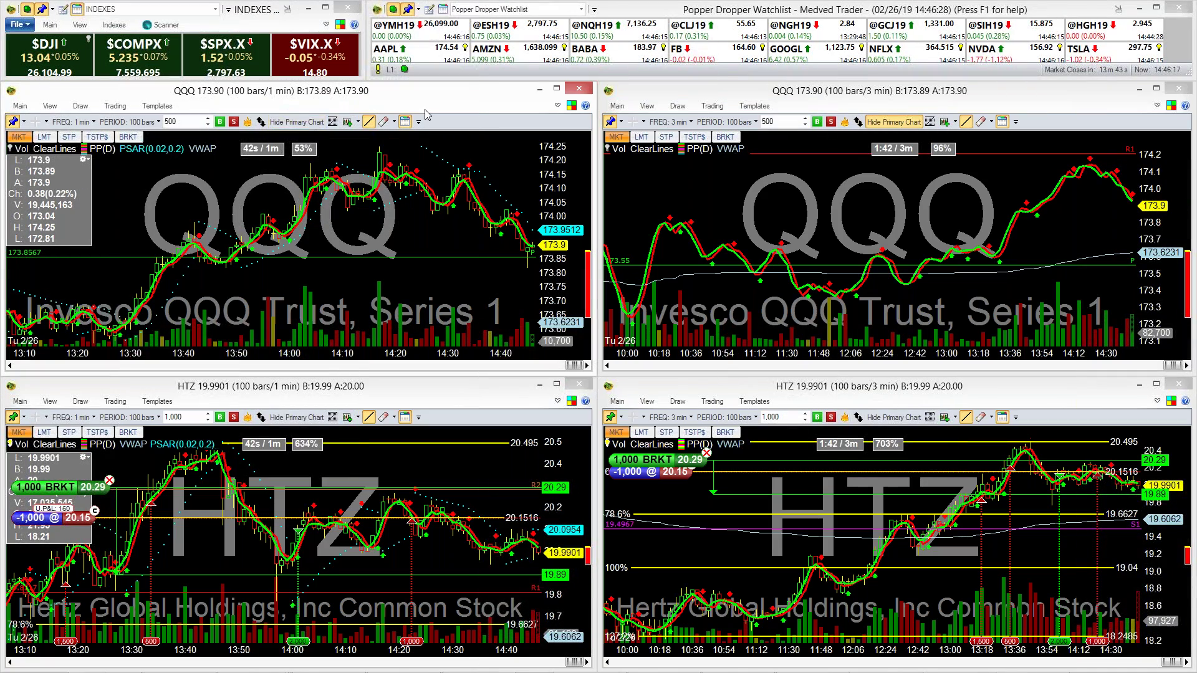
Step: Turn off Hide Primary Chart on the QQQ 3-minute chart
{"action": "left_click", "coordinate": [894, 122]}
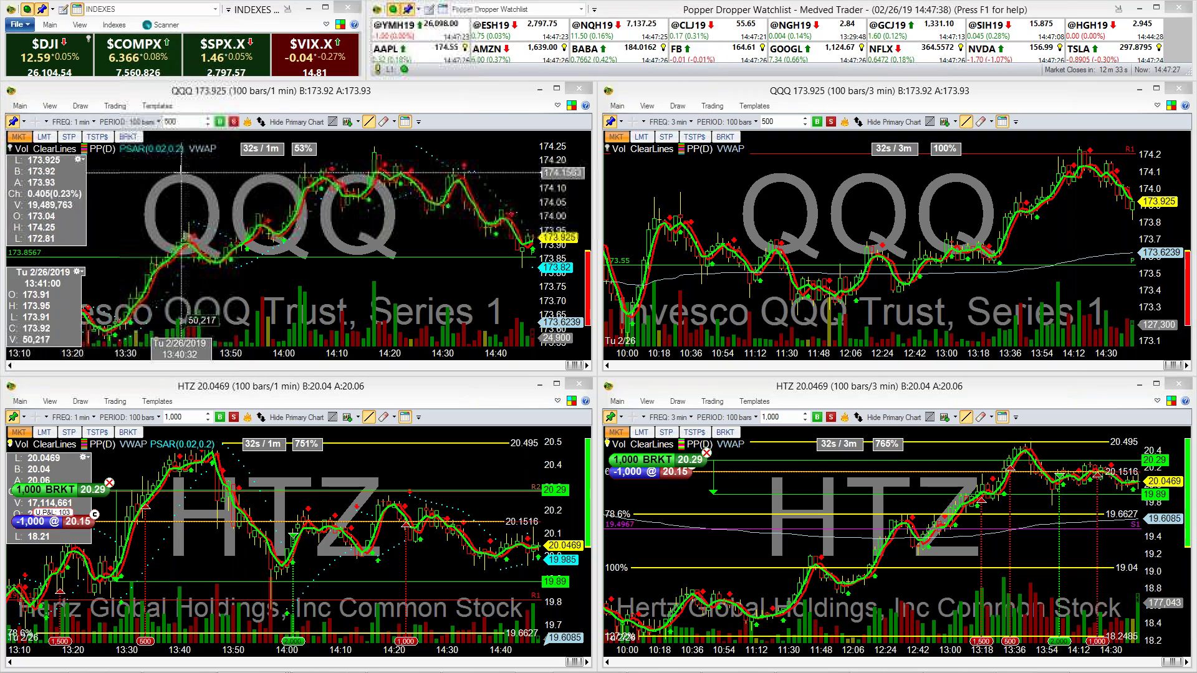
Step: Browse the candle patterns offered for the QQQ 1-minute chart in an enlarged selection window, and close it without selecting any
{"action": "left_click", "coordinate": [21, 107]}
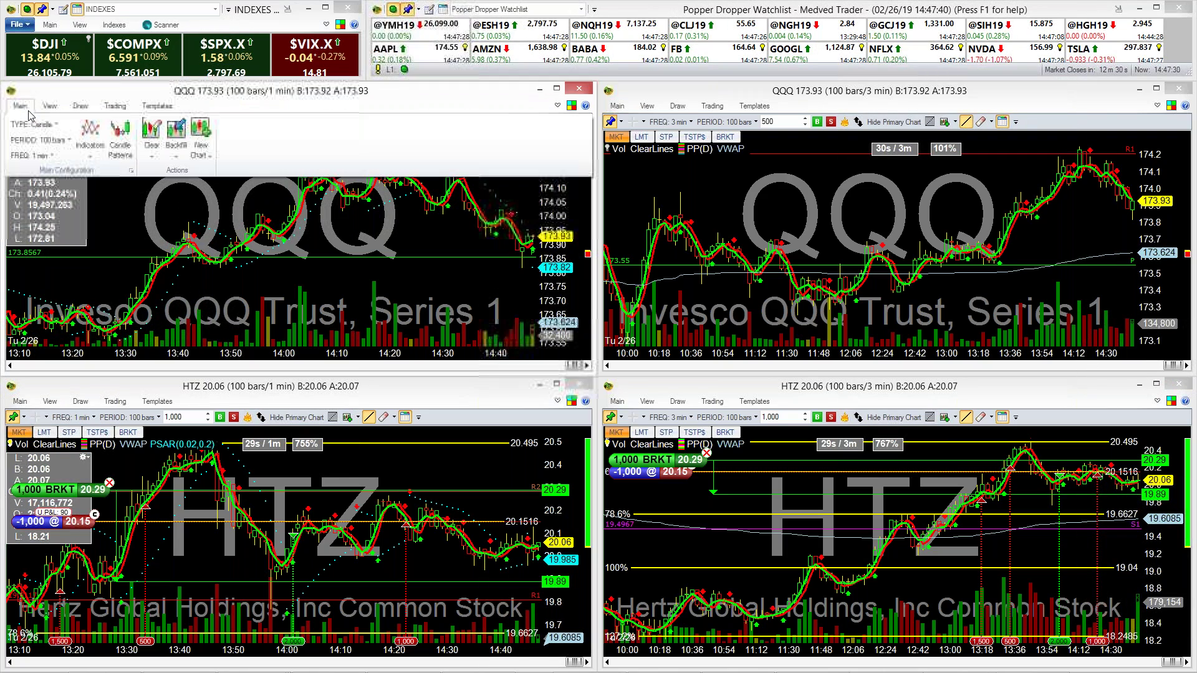
{"action": "left_click", "coordinate": [123, 145]}
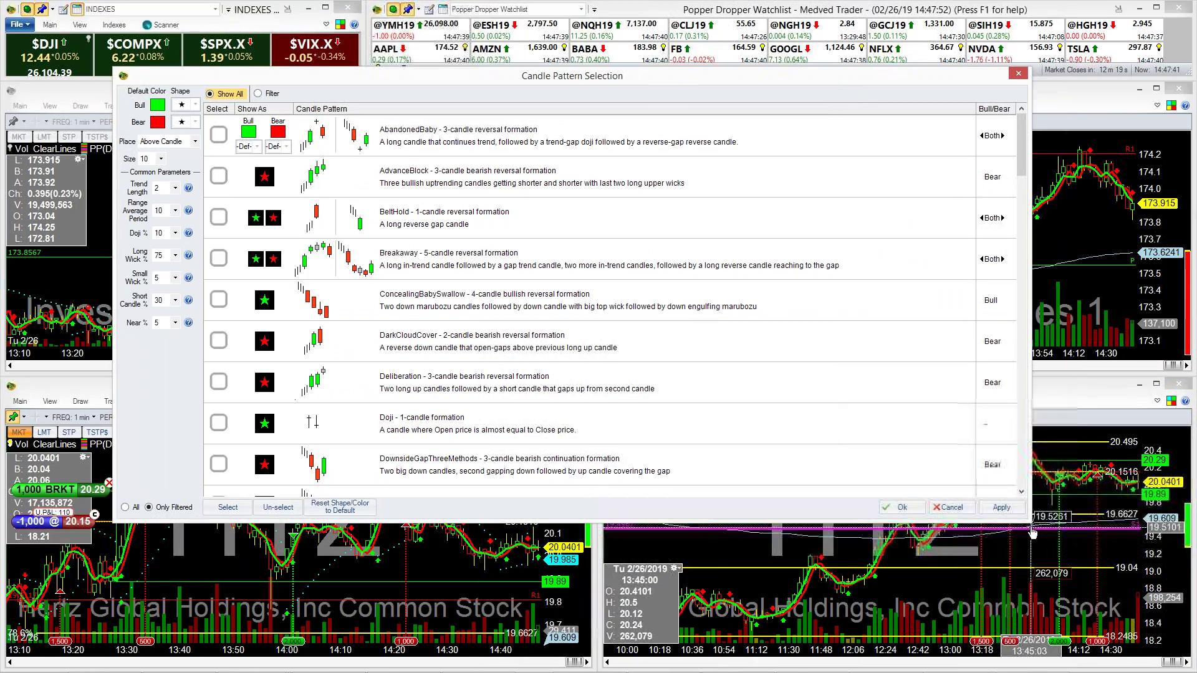
{"action": "left_click_drag", "start_coordinate": [1030, 519], "coordinate": [1068, 622]}
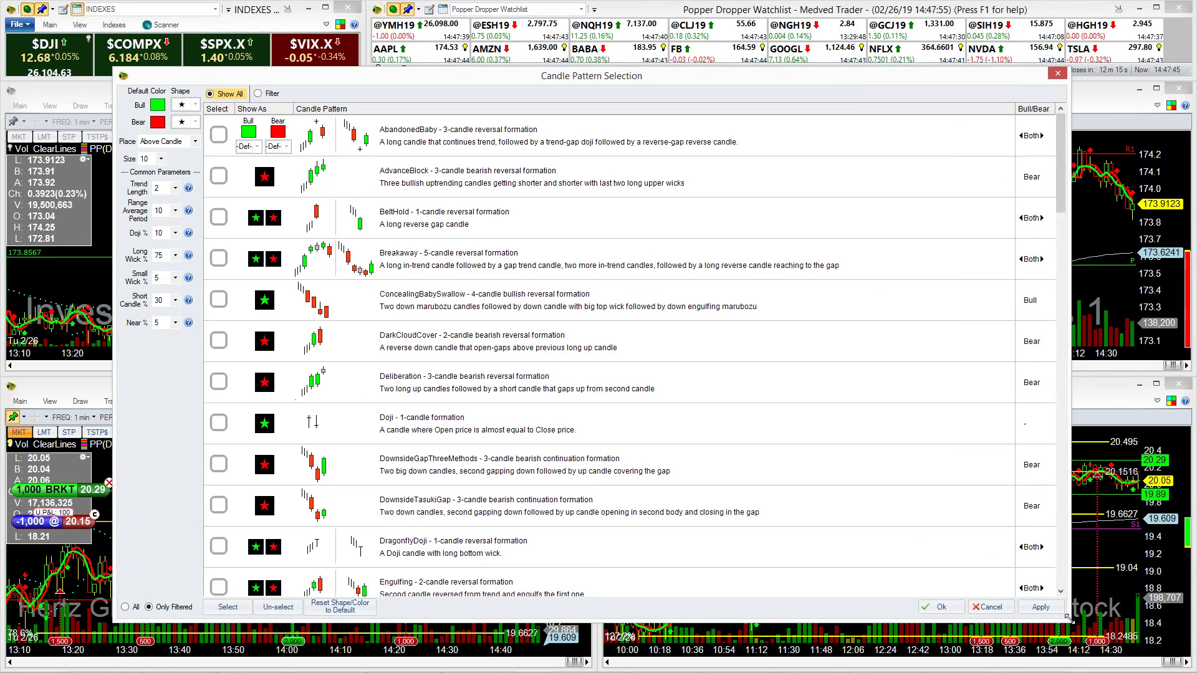
{"action": "scroll", "coordinate": [691, 329], "scroll_direction": "down", "scroll_amount": 5}
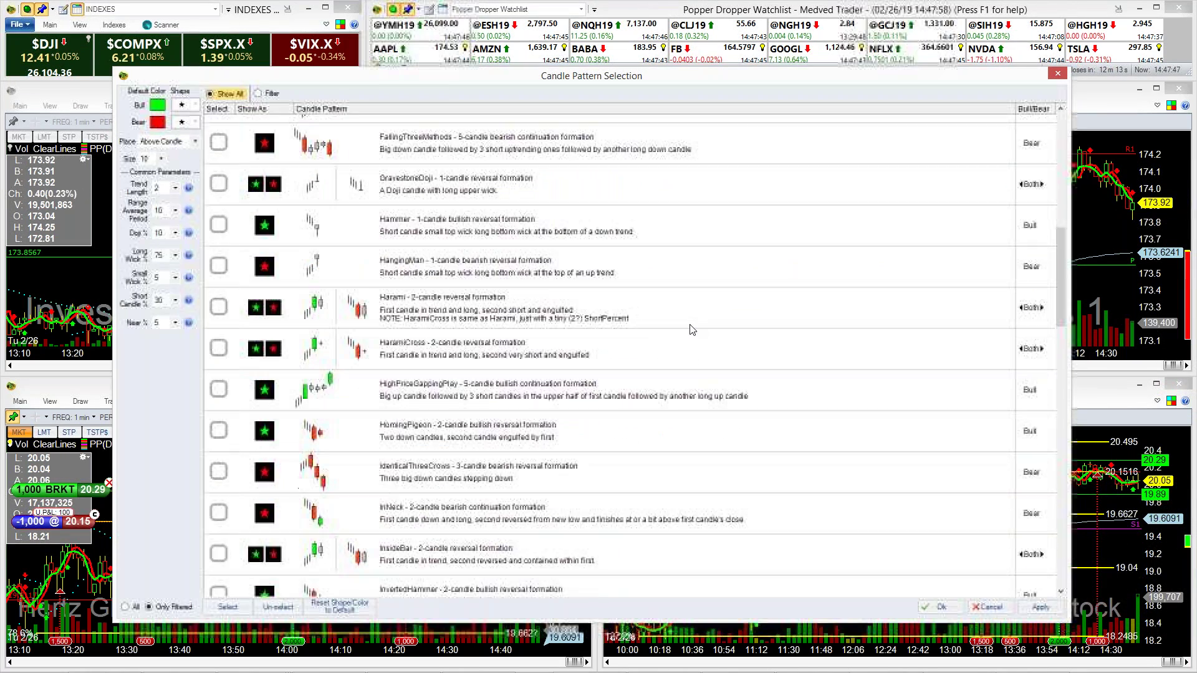
{"action": "scroll", "coordinate": [692, 329], "scroll_direction": "down", "scroll_amount": 10}
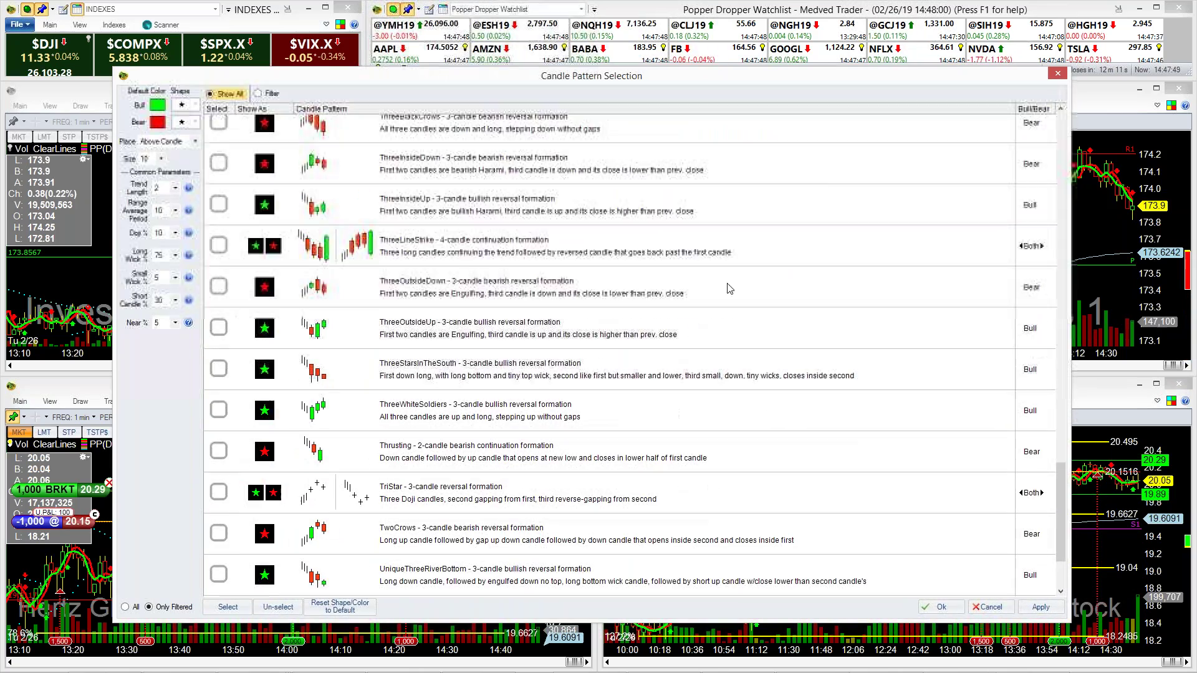
{"action": "left_click", "coordinate": [1054, 75]}
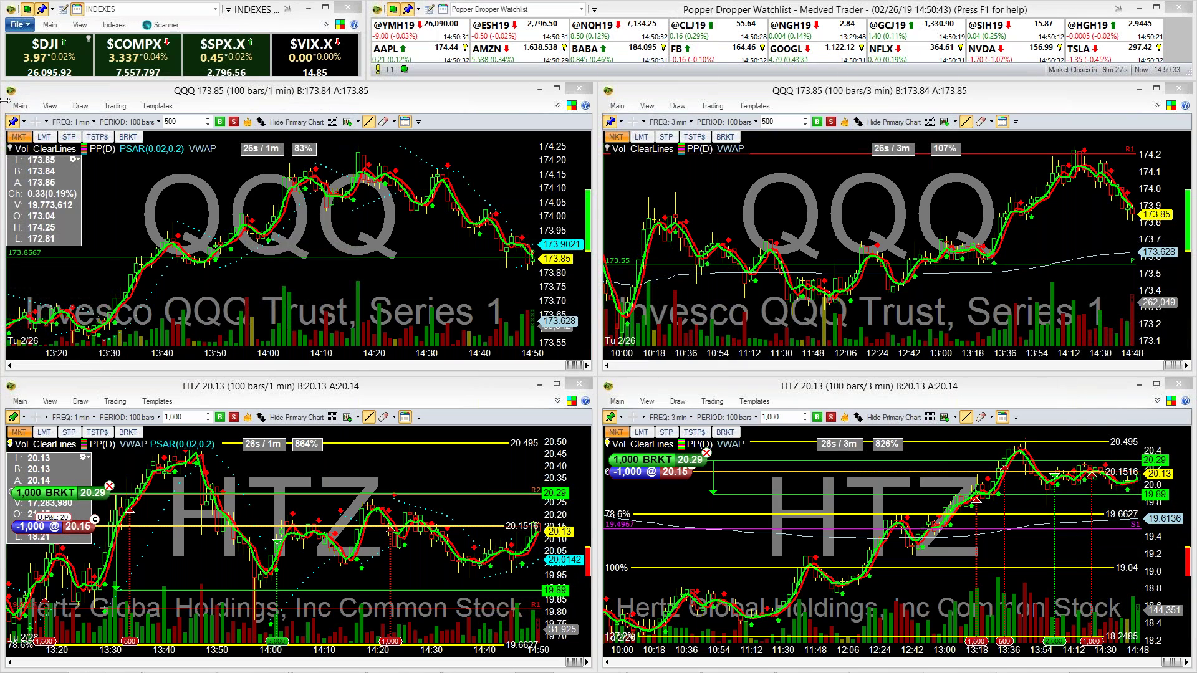
Step: Try switching off Dynamic Colors for the INDEXES panel tiles and turn them back on
{"action": "left_click", "coordinate": [66, 30]}
{"action": "left_click", "coordinate": [76, 26]}
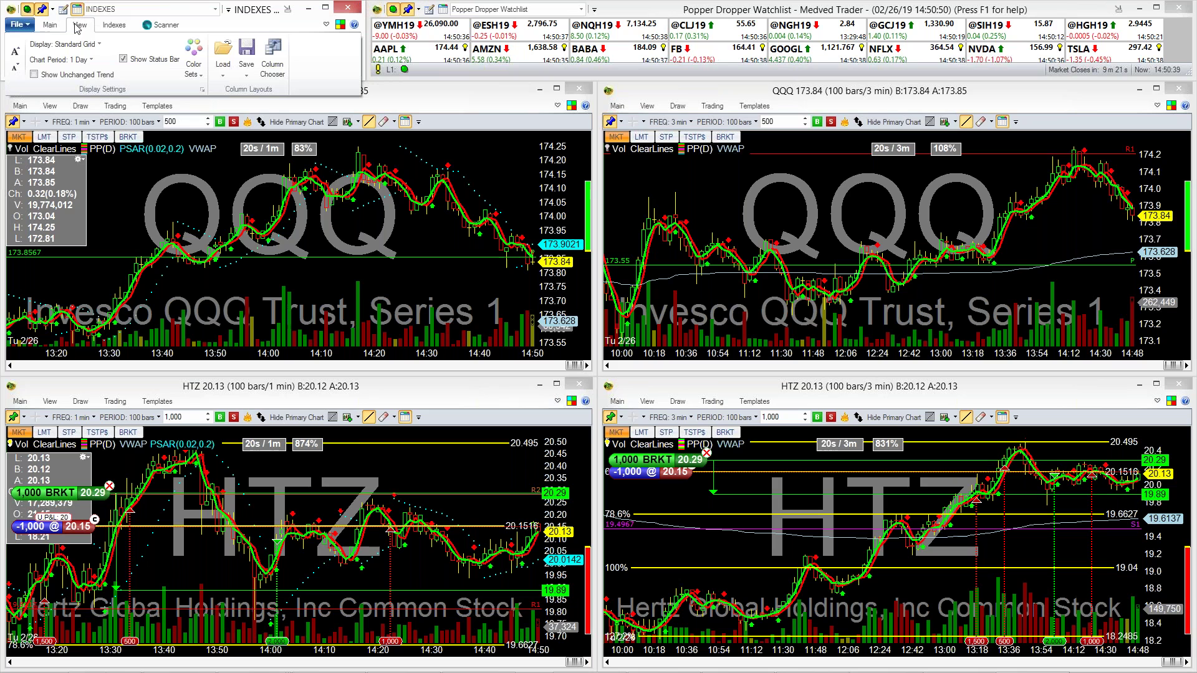
{"action": "left_click", "coordinate": [114, 25]}
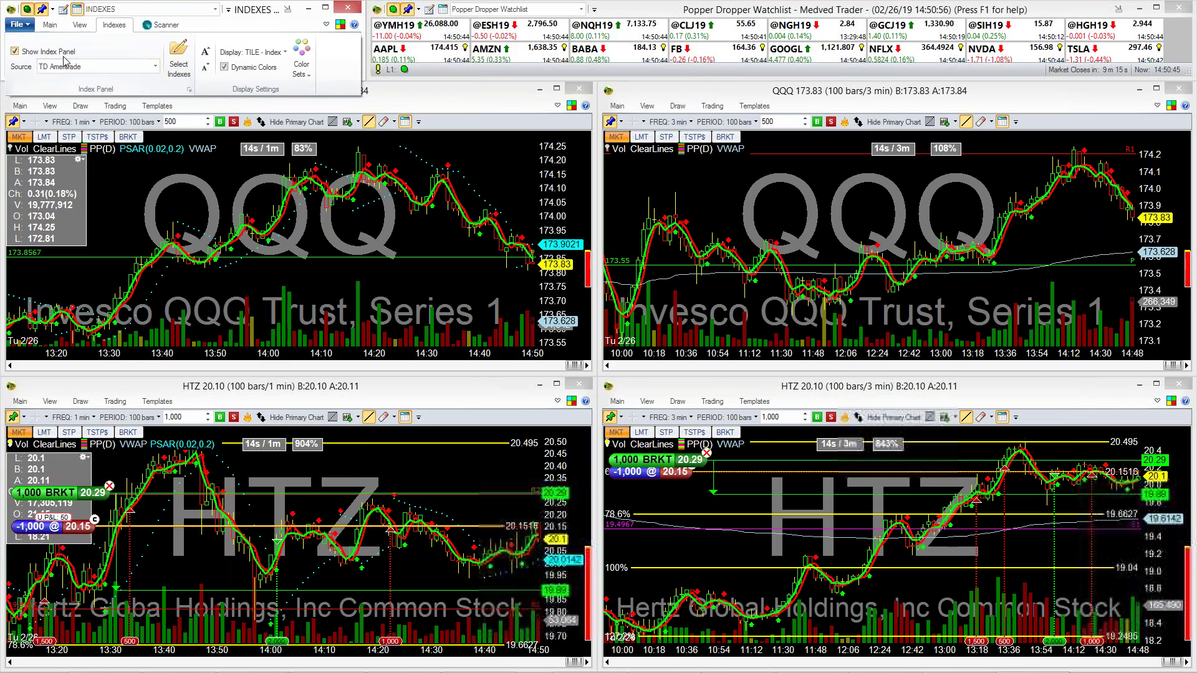
{"action": "left_click", "coordinate": [174, 37]}
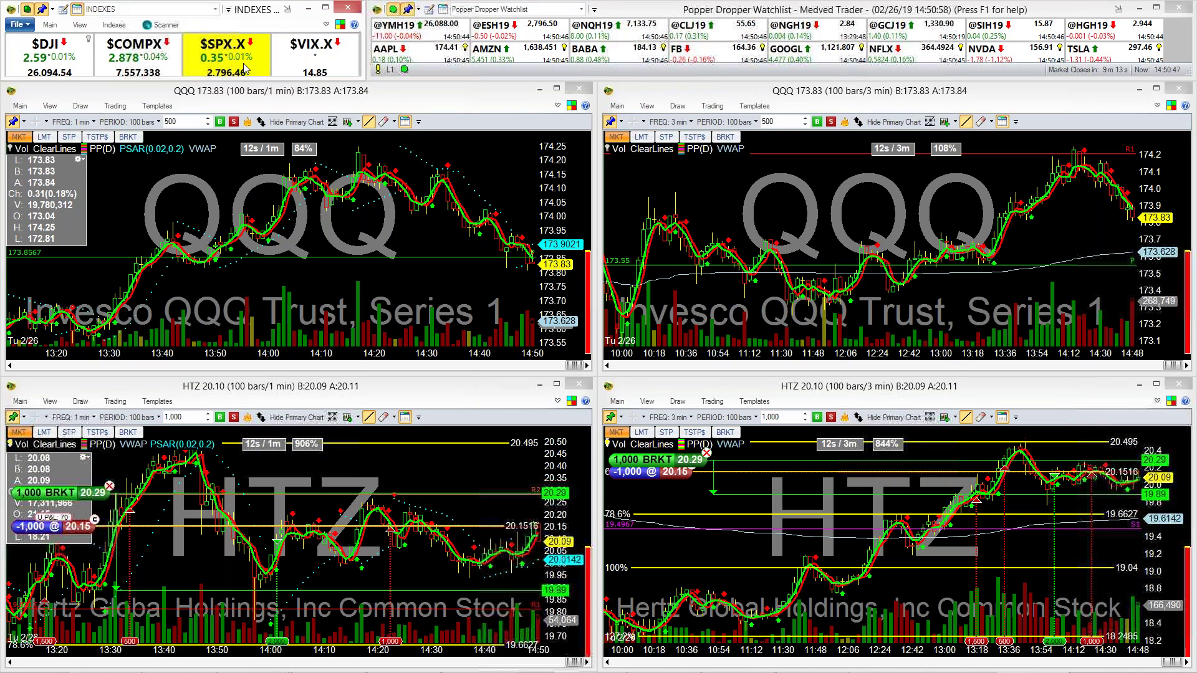
{"action": "left_click", "coordinate": [113, 25]}
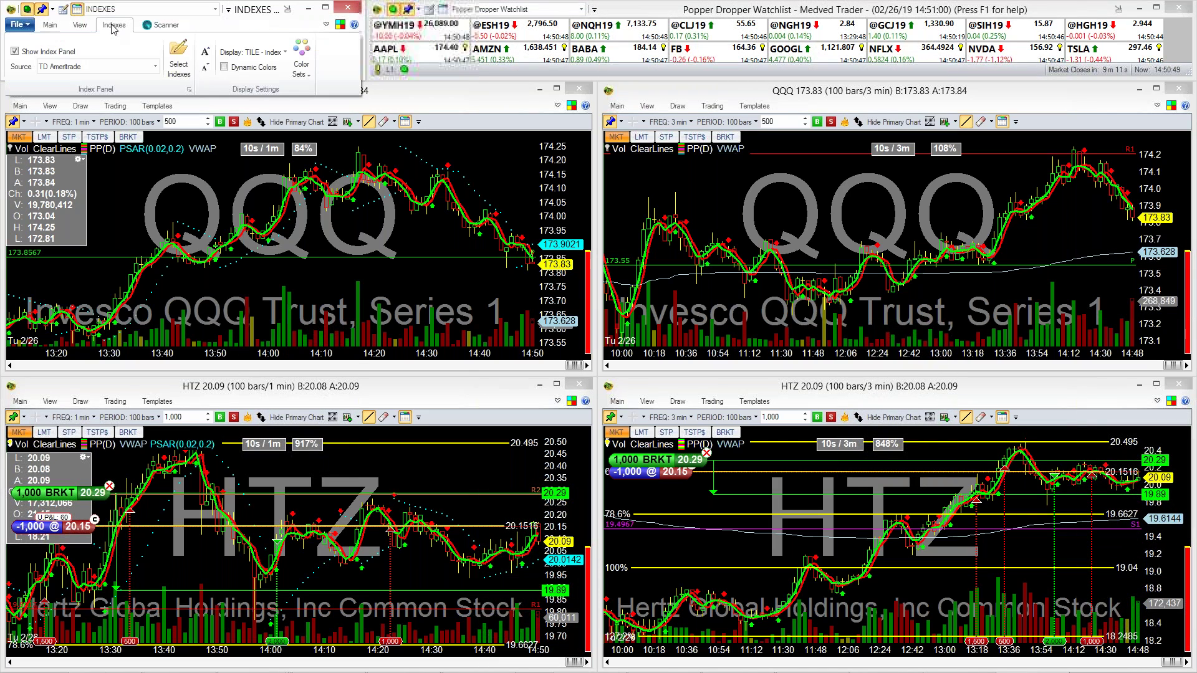
{"action": "left_click", "coordinate": [245, 70]}
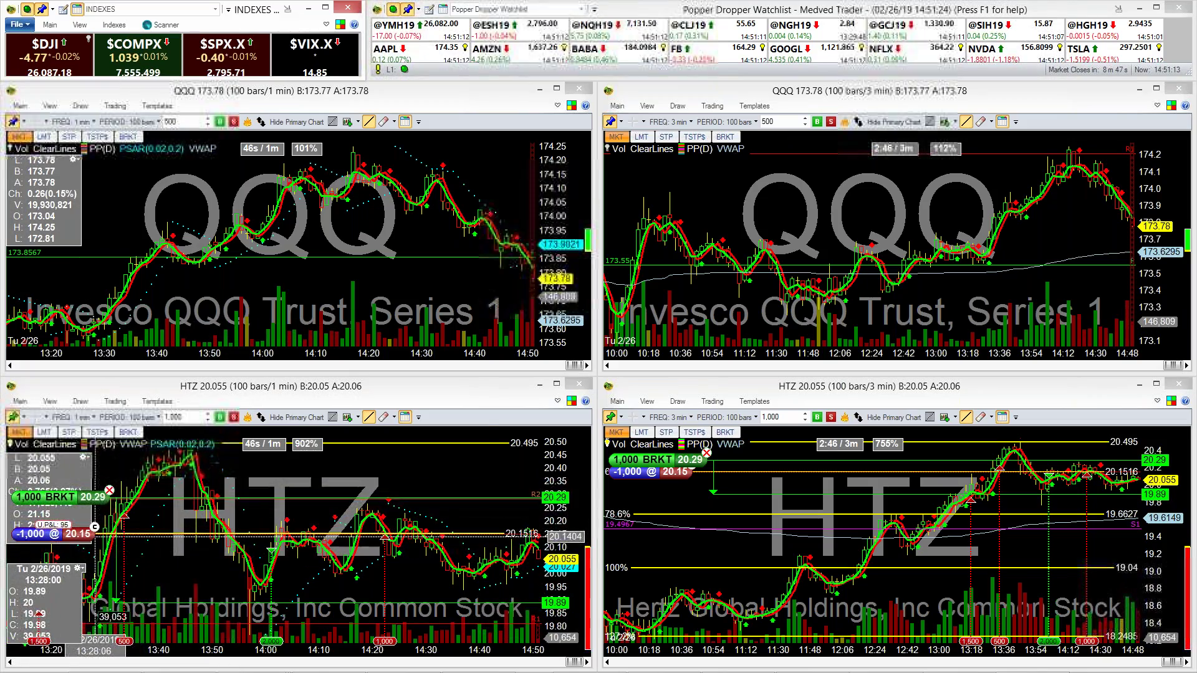
Step: Flatten the open HTZ position from the 1-minute chart and confirm the flattening
{"action": "left_click", "coordinate": [247, 421]}
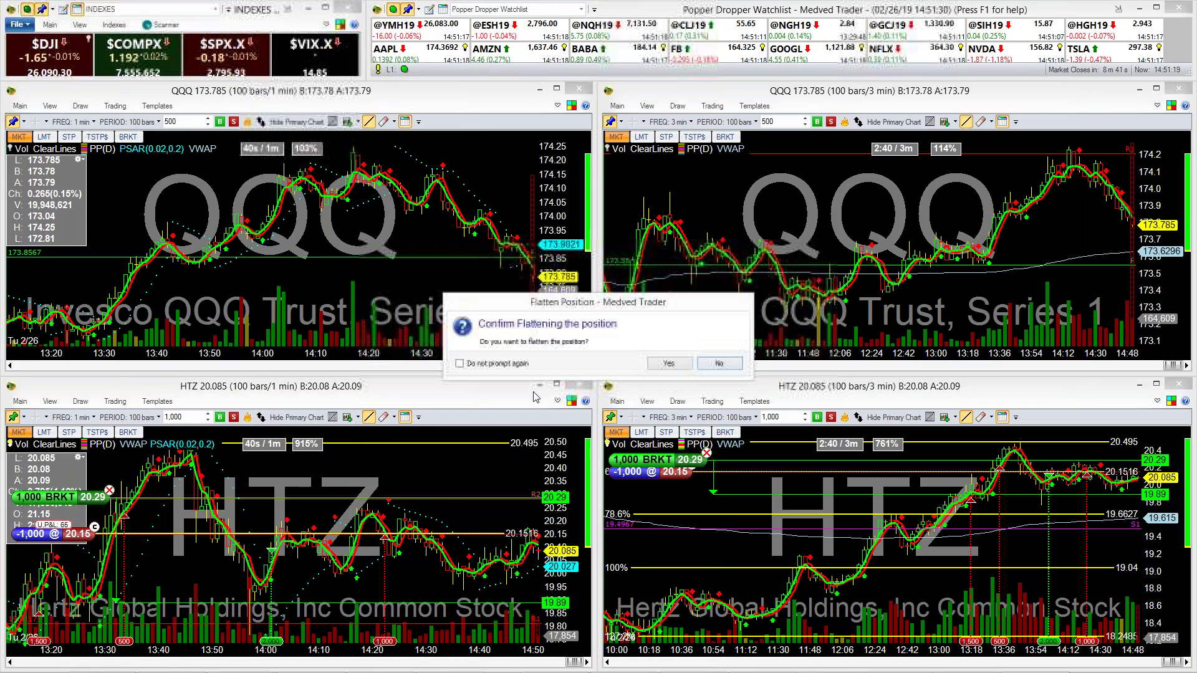
{"action": "left_click", "coordinate": [667, 363]}
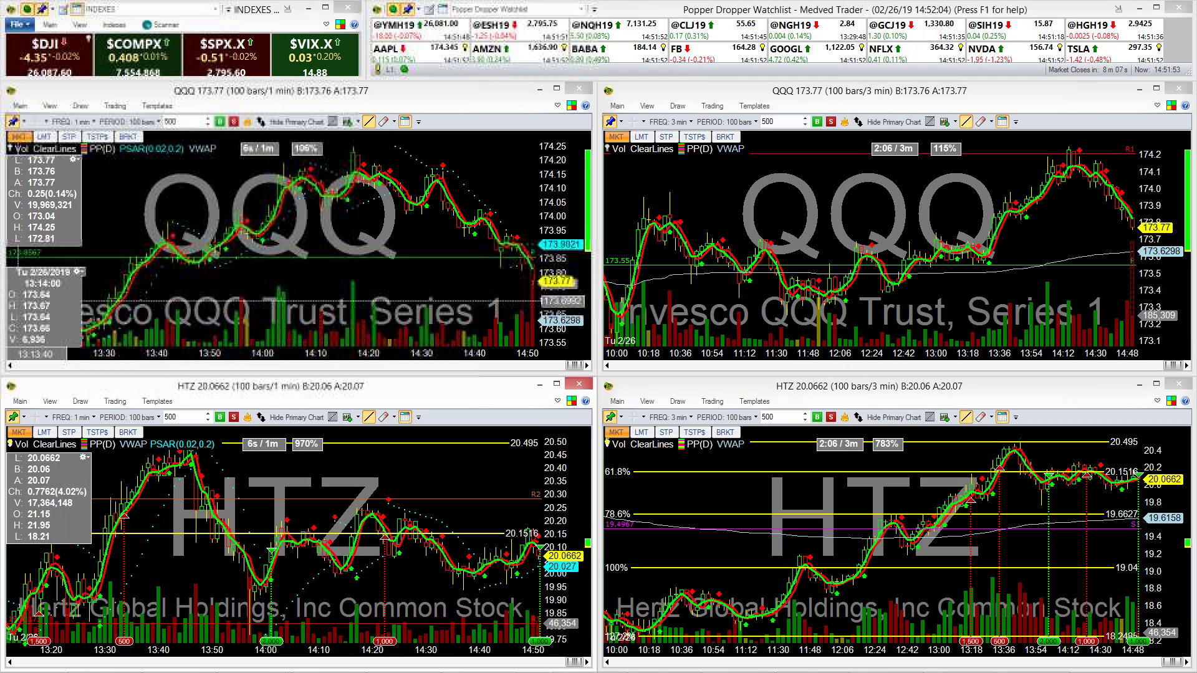
{"action": "left_click", "coordinate": [172, 288]}
{"action": "left_click", "coordinate": [174, 289]}
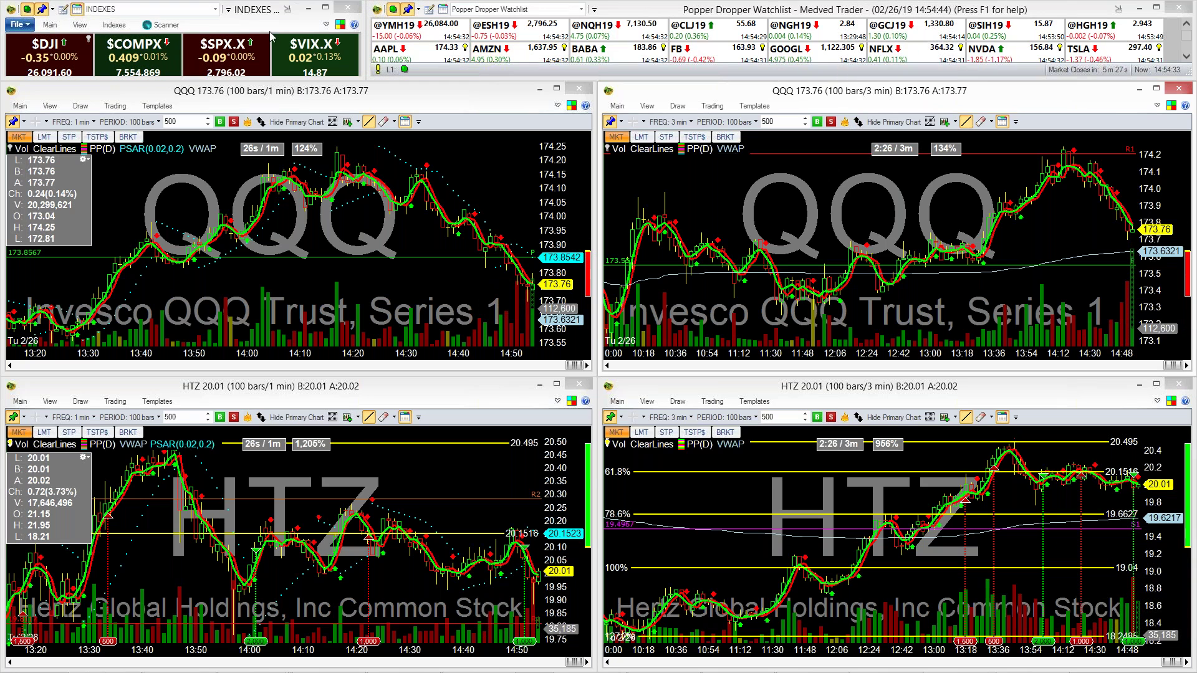
Step: Open the News data source settings, try monitoring All Portfolios for Ally Invest, and close the settings without saving
{"action": "left_click", "coordinate": [344, 28]}
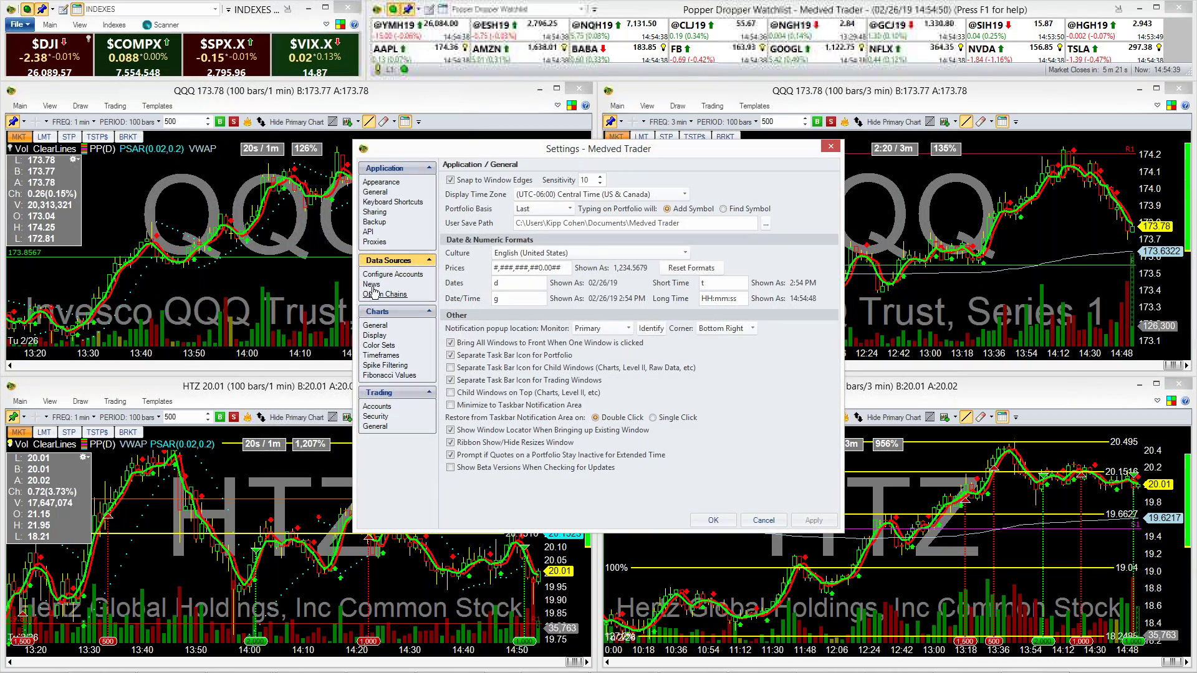
{"action": "left_click", "coordinate": [372, 285]}
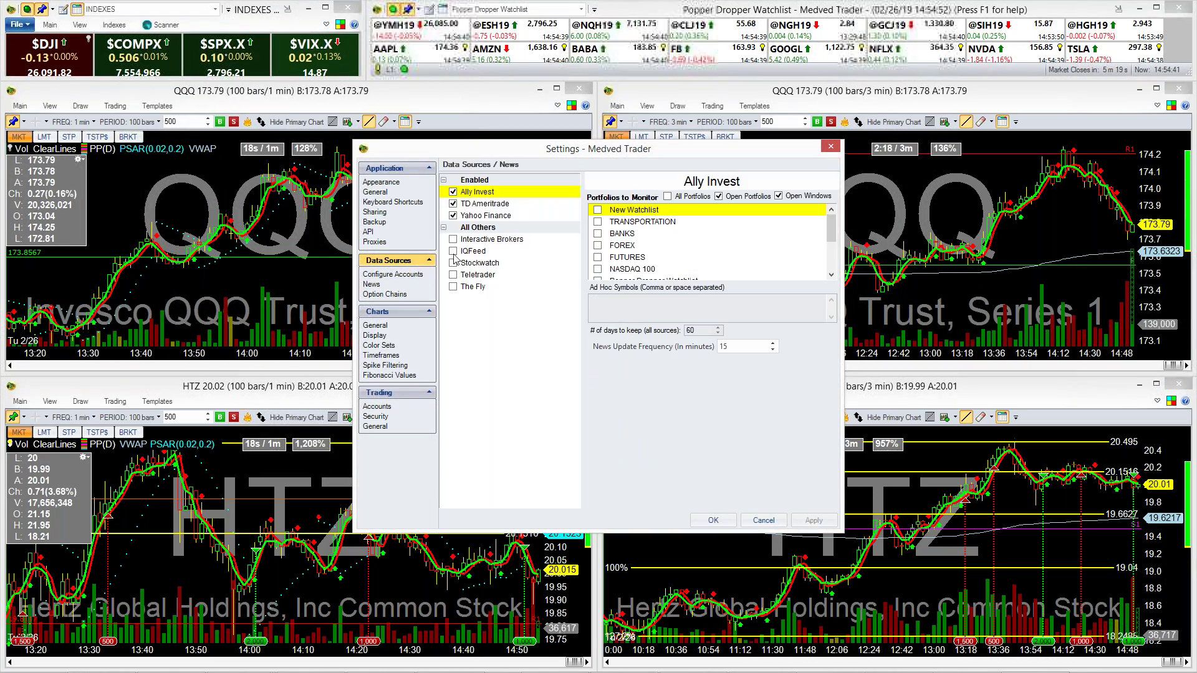
{"action": "left_click", "coordinate": [453, 215]}
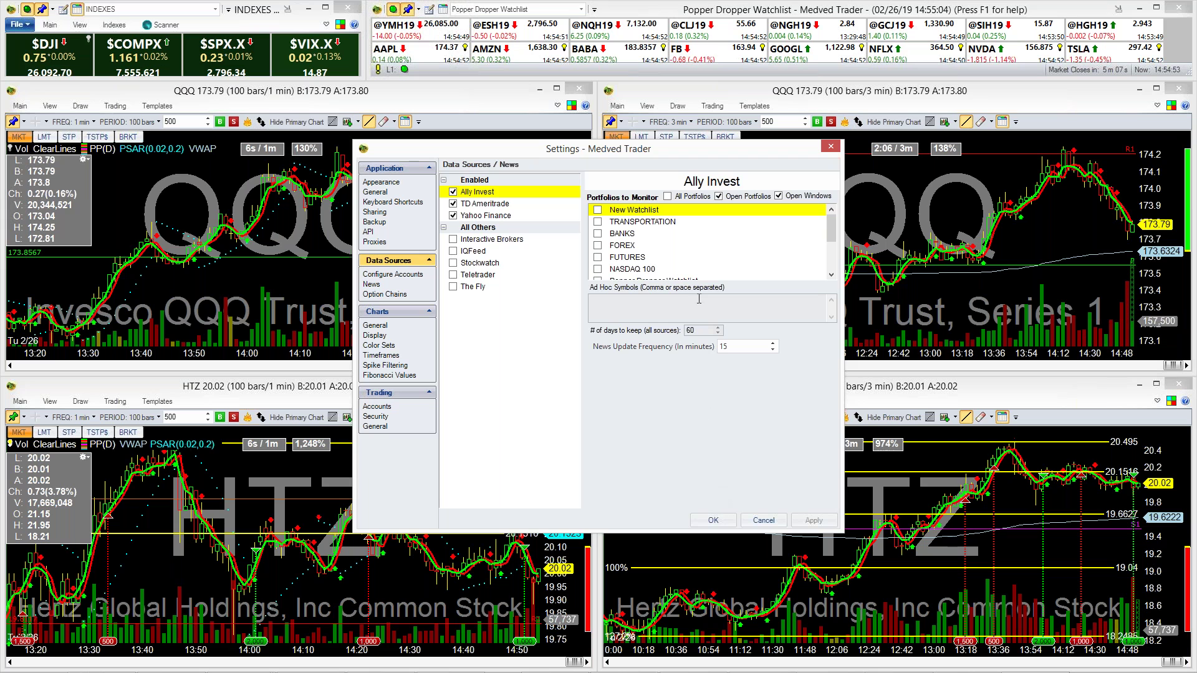
{"action": "left_click", "coordinate": [669, 197]}
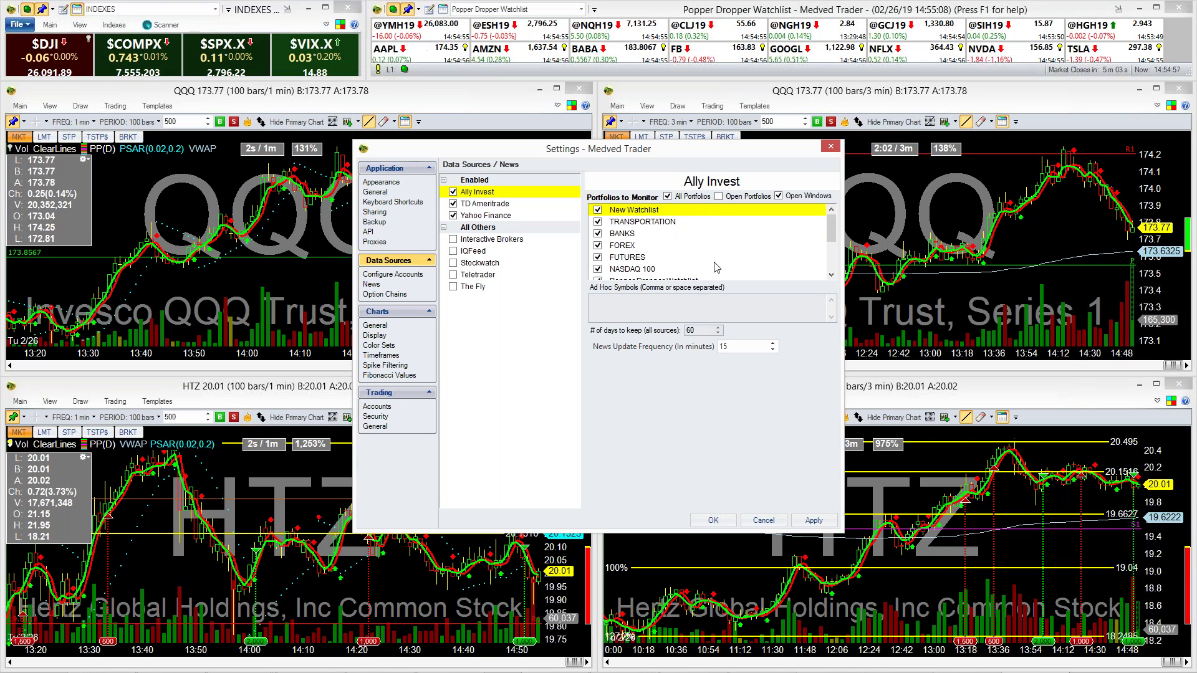
{"action": "left_click", "coordinate": [719, 197]}
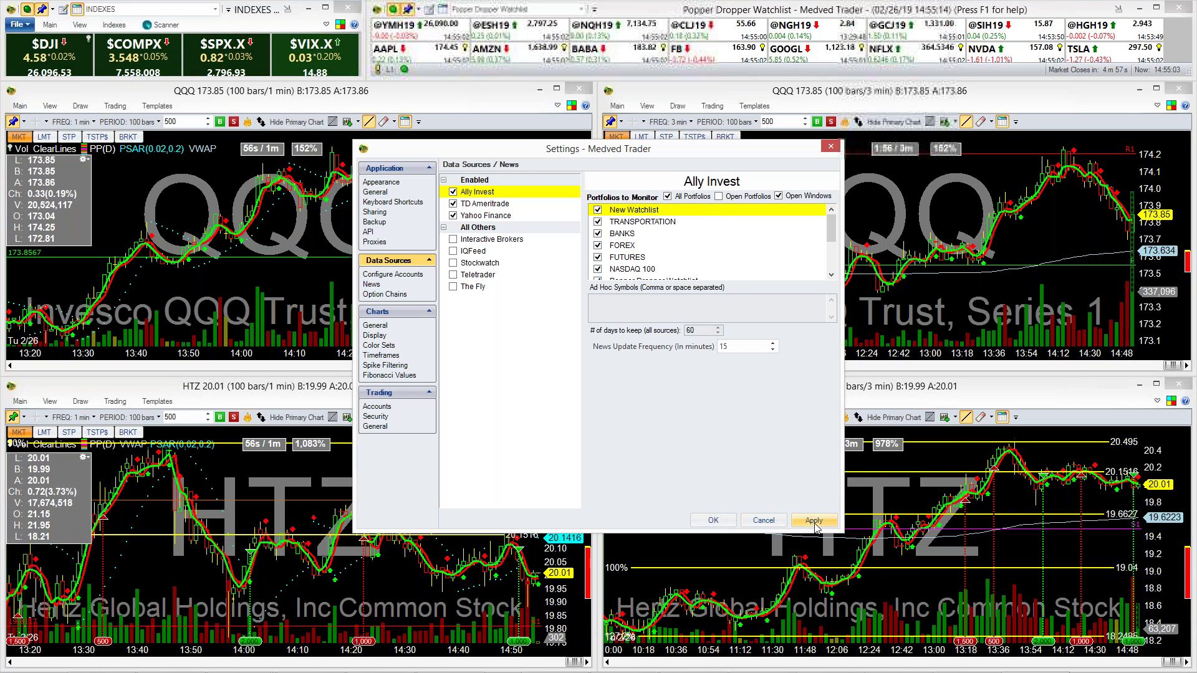
{"action": "left_click", "coordinate": [764, 520]}
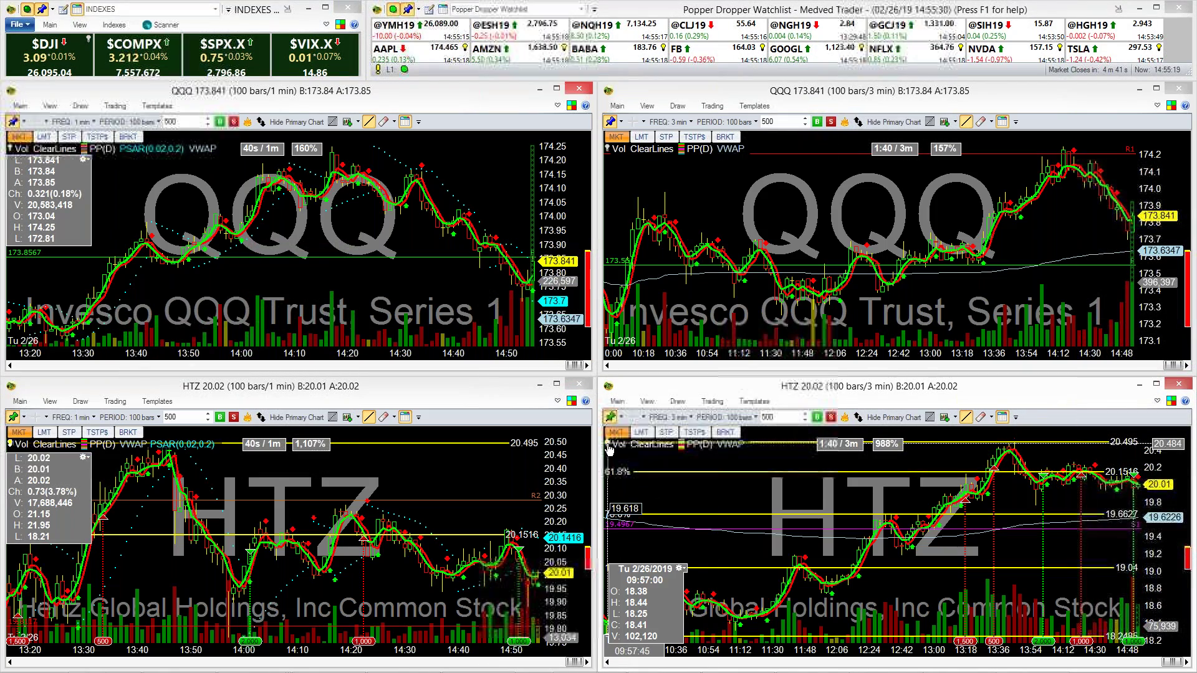
Step: Open the BABA news from the watchlist, switch the news window to BIIB and look through its symbols and headlines
{"action": "mouse_move", "coordinate": [346, 671]}
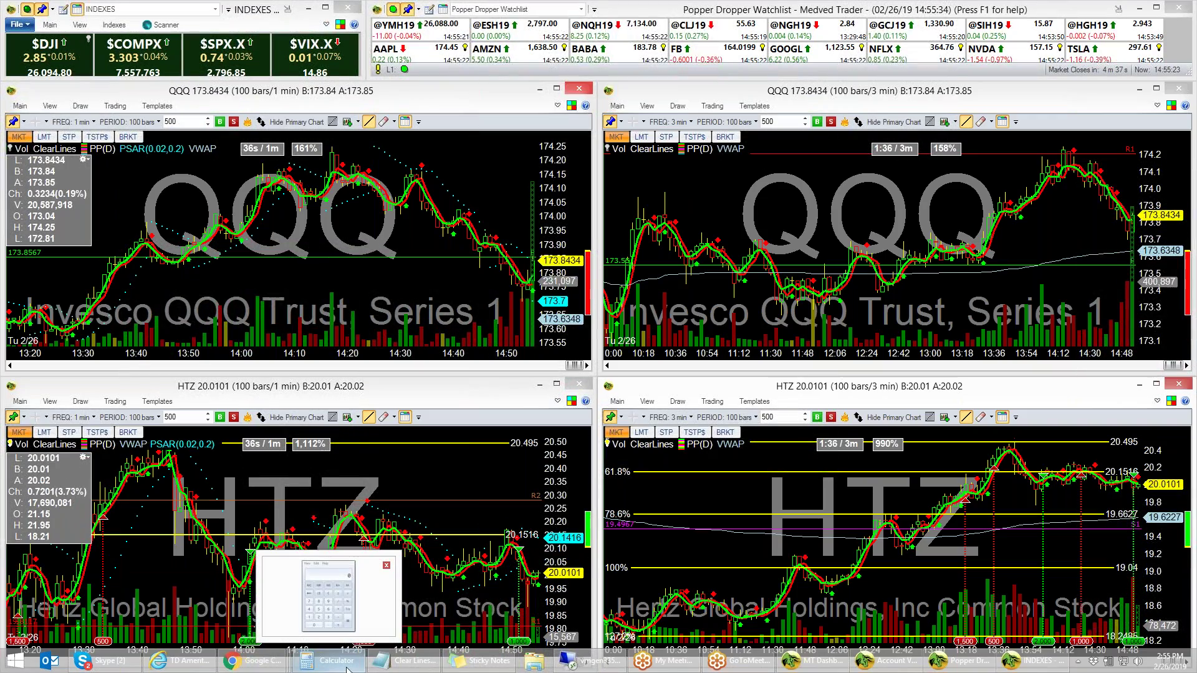
{"action": "left_click", "coordinate": [664, 51]}
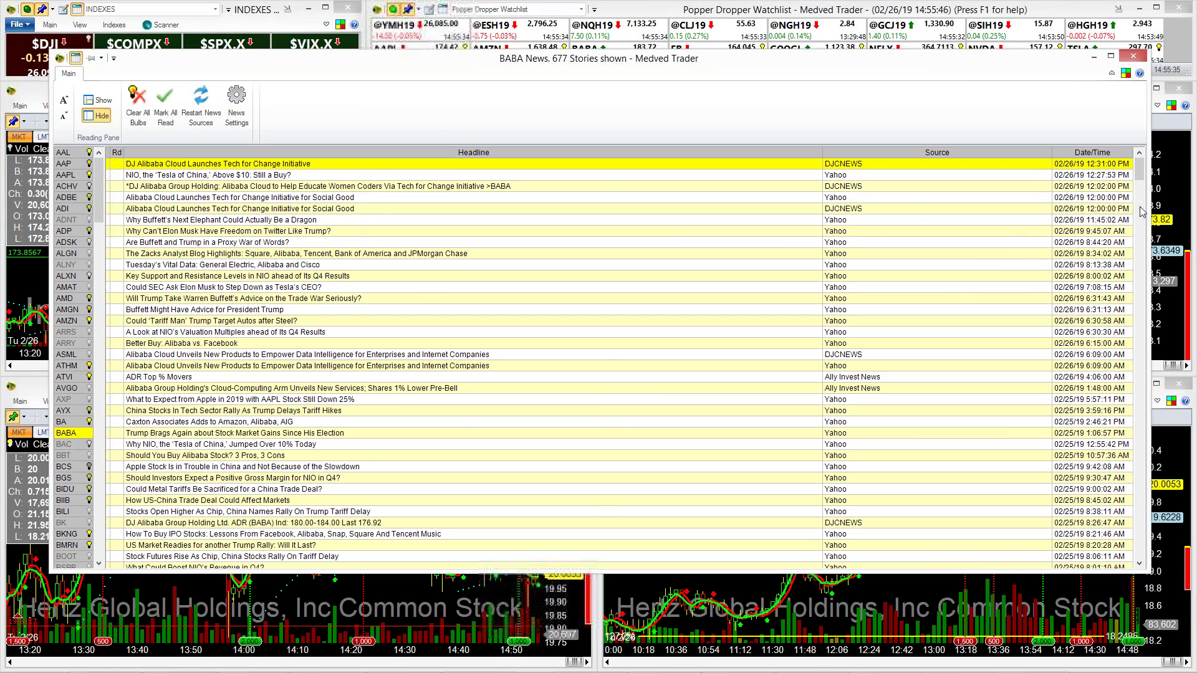
{"action": "mouse_move", "coordinate": [99, 190]}
{"action": "left_mouse_down"}
{"action": "mouse_move", "coordinate": [125, 537]}
{"action": "mouse_move", "coordinate": [104, 189]}
{"action": "left_mouse_up"}
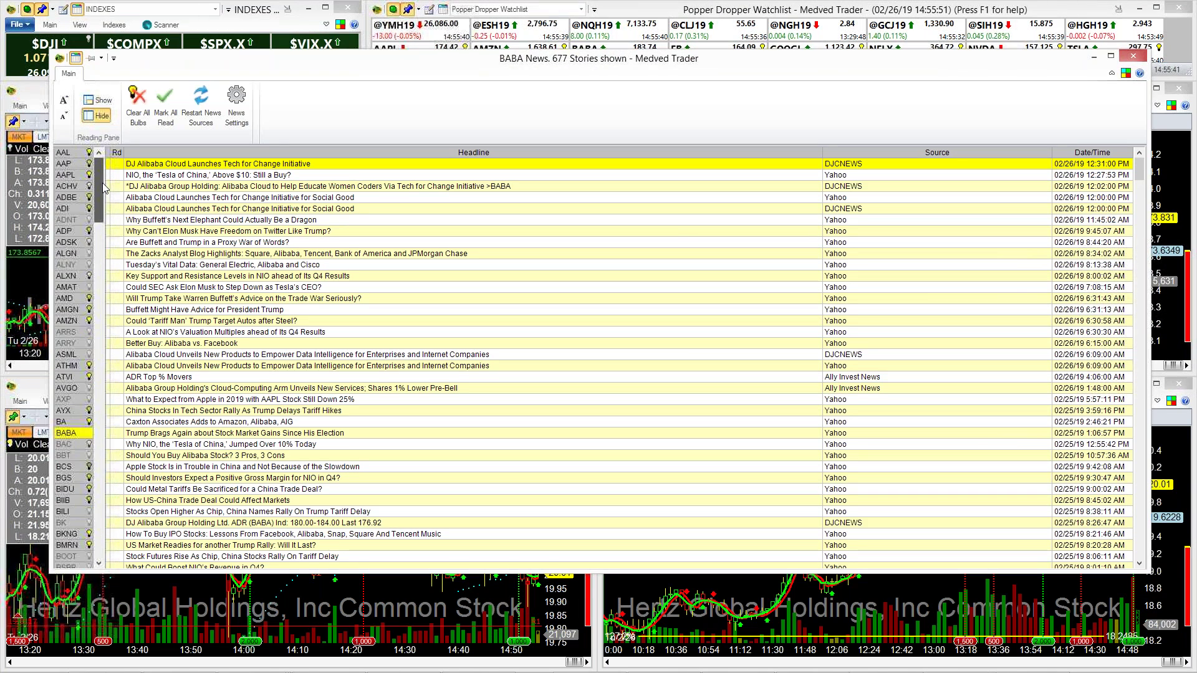
{"action": "scroll", "coordinate": [67, 293], "scroll_direction": "down", "scroll_amount": 6}
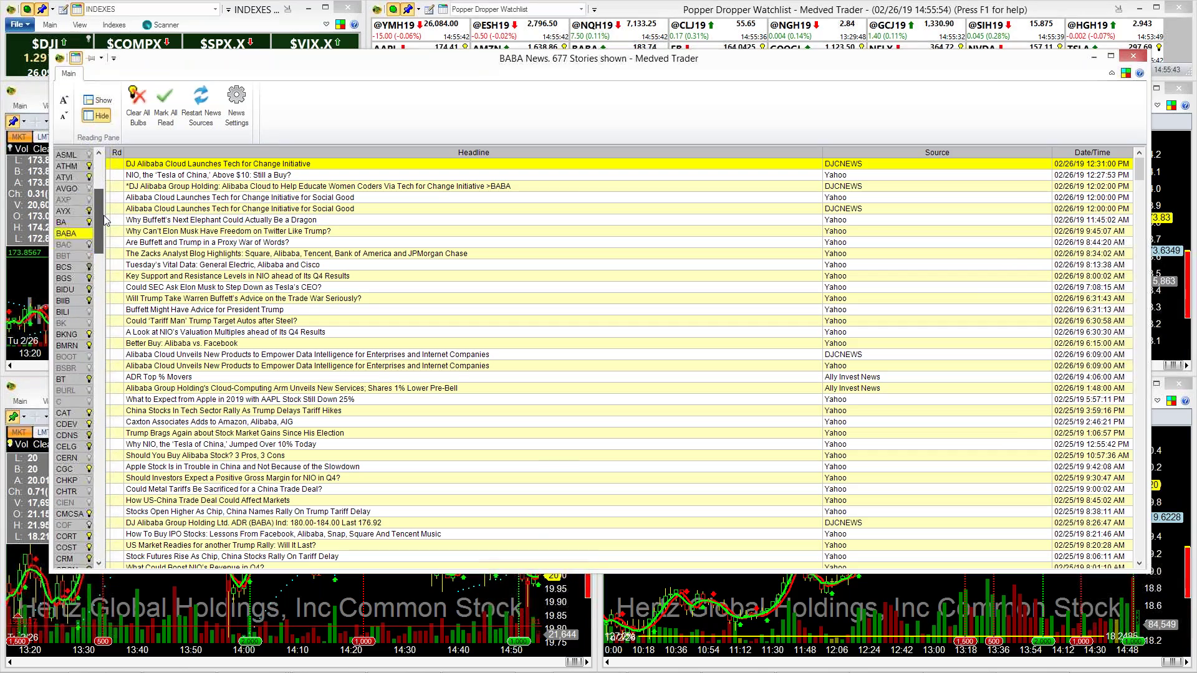
{"action": "left_click", "coordinate": [64, 296]}
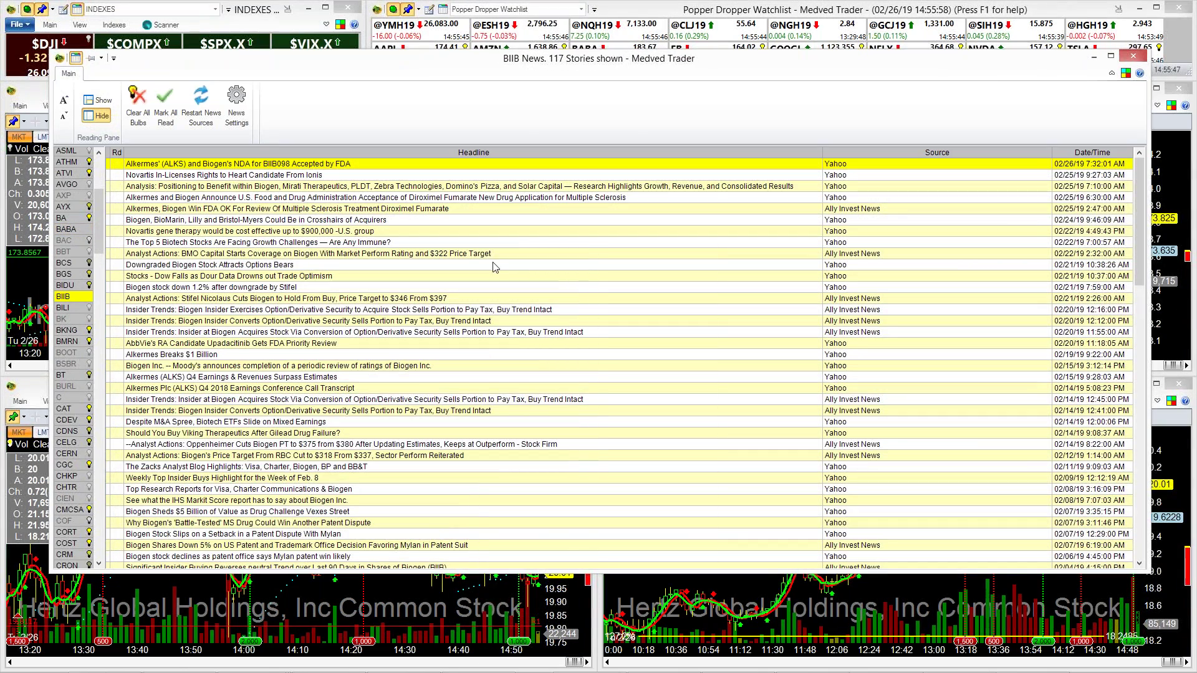
{"action": "scroll", "coordinate": [884, 308], "scroll_direction": "up", "scroll_amount": 3}
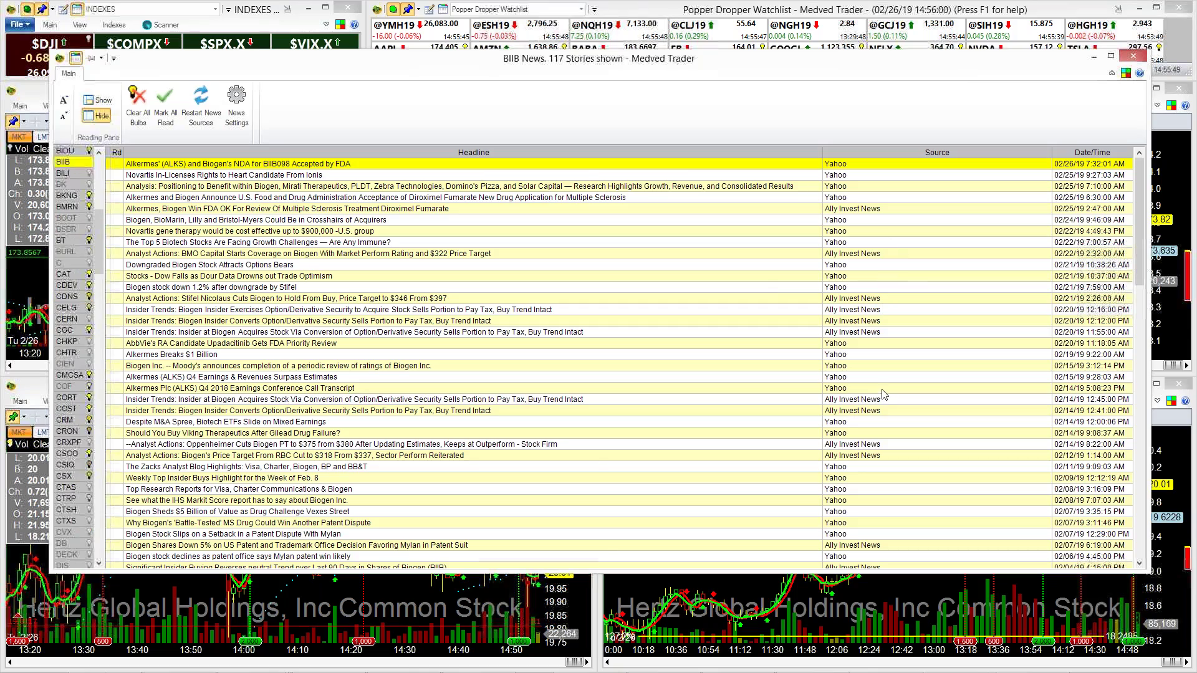
{"action": "left_click_drag", "start_coordinate": [1135, 219], "coordinate": [1139, 162]}
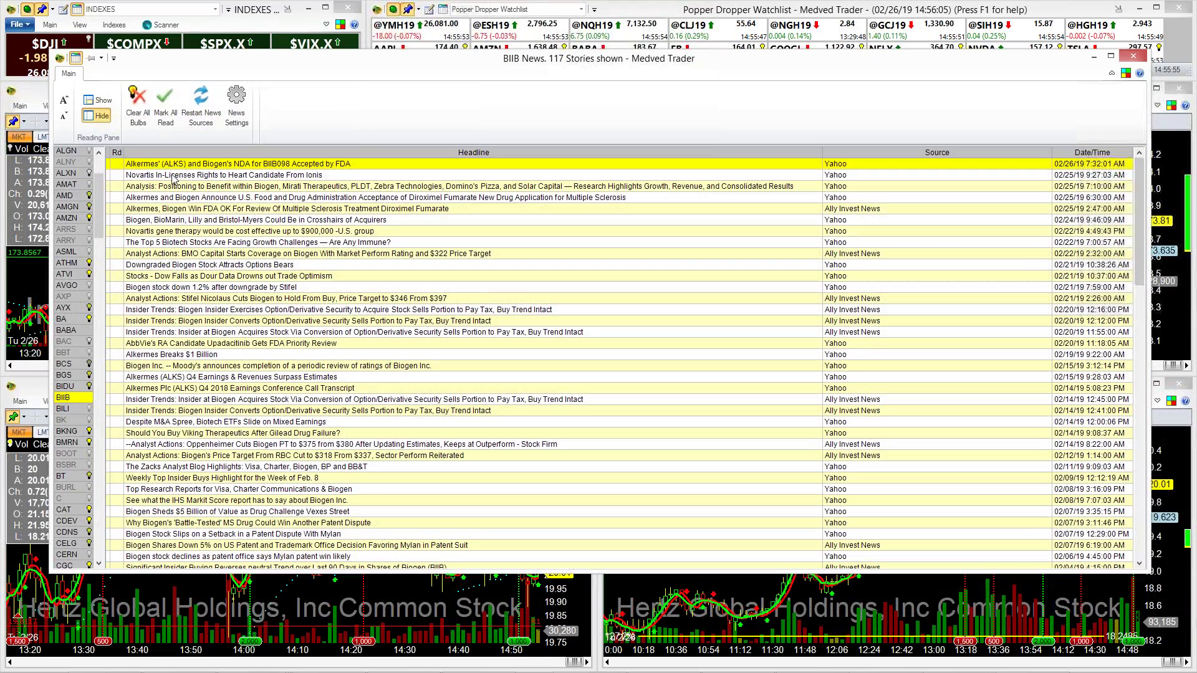
Step: Open the BIIB story "Novartis In-Licenses Rights to Heart Candidate From Ionis", then close the article and the news window
{"action": "left_click", "coordinate": [173, 178]}
{"action": "double_click", "coordinate": [174, 176]}
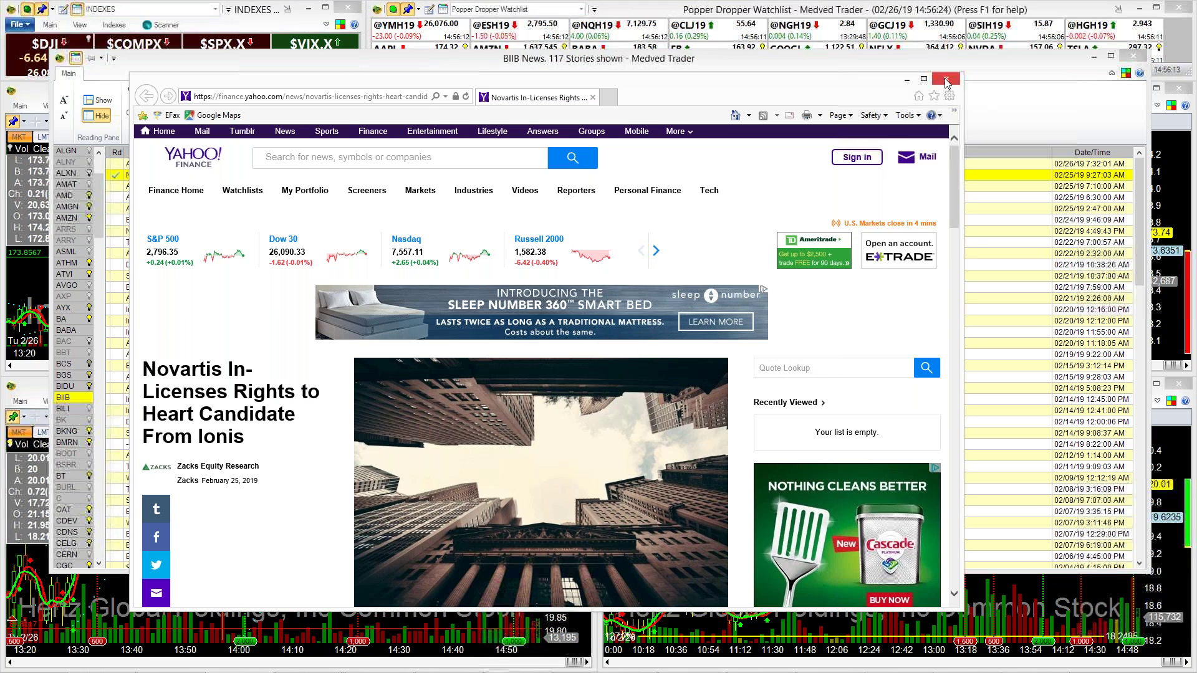
{"action": "left_click", "coordinate": [946, 82]}
{"action": "left_click", "coordinate": [1124, 60]}
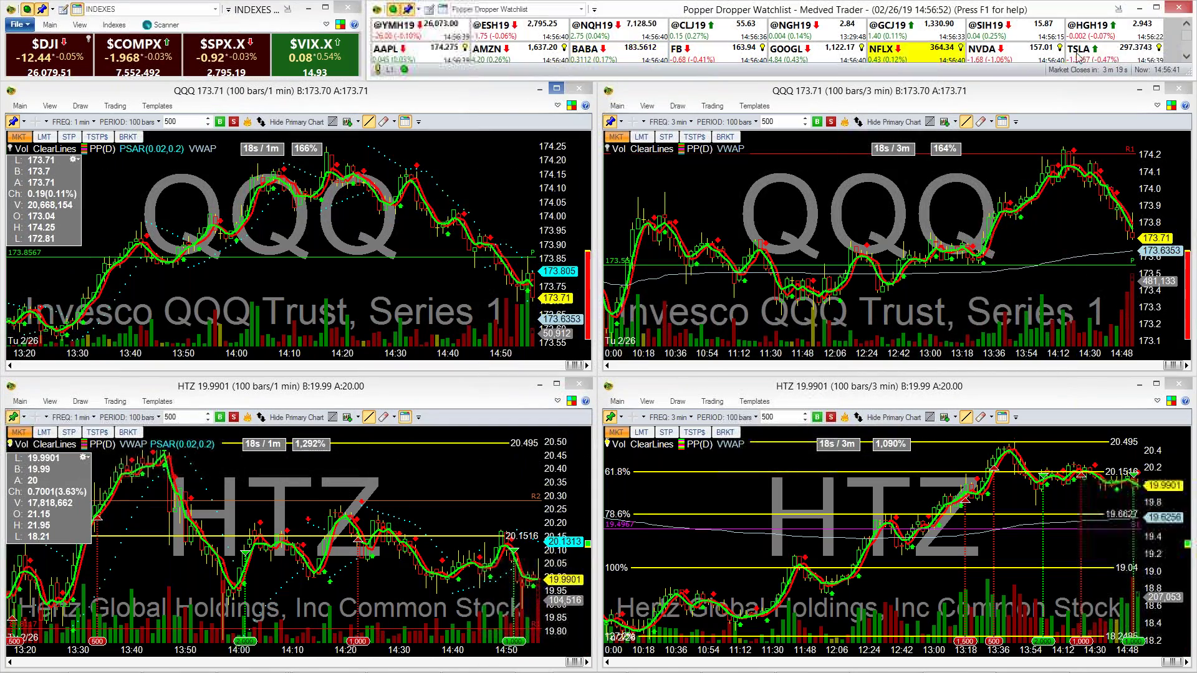
Step: View the HTZ news headlines from the Popper Dropper Watchlist and close the news window
{"action": "scroll", "coordinate": [1174, 59], "scroll_direction": "down", "scroll_amount": 1}
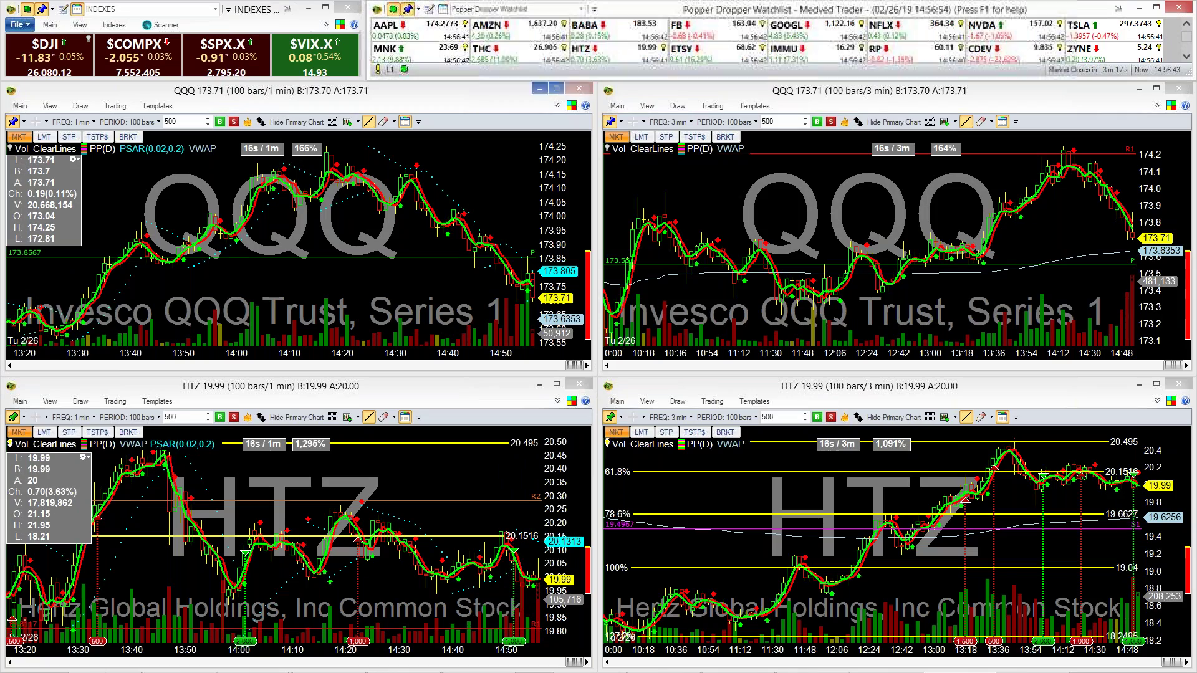
{"action": "left_click", "coordinate": [664, 50]}
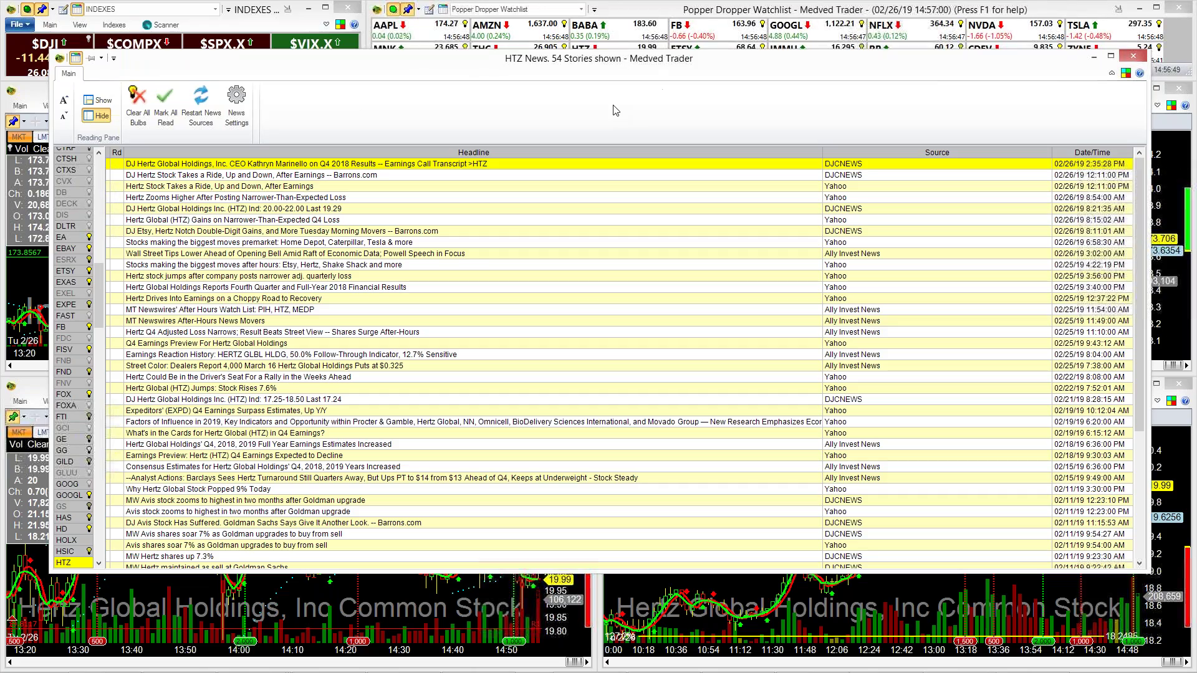
{"action": "left_click", "coordinate": [1134, 56]}
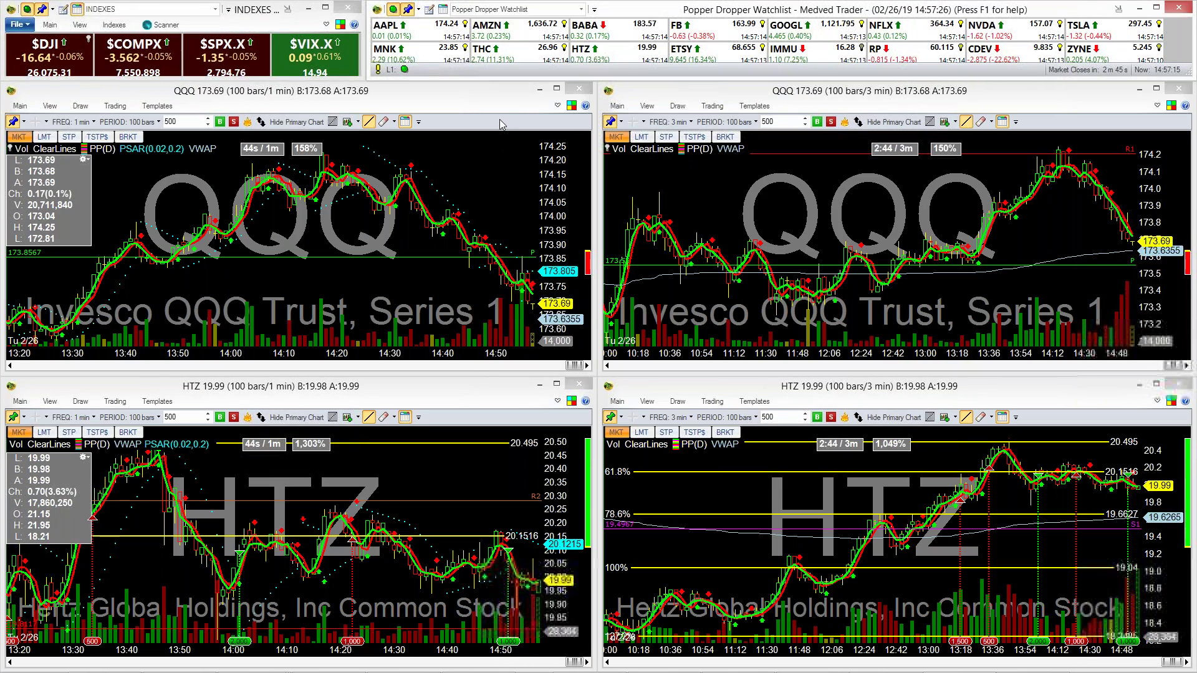
Step: Switch to Chrome, open the Clear Lines page on the Equity-Alerts site and examine its pricing notice and subscription plans
{"action": "mouse_move", "coordinate": [483, 671]}
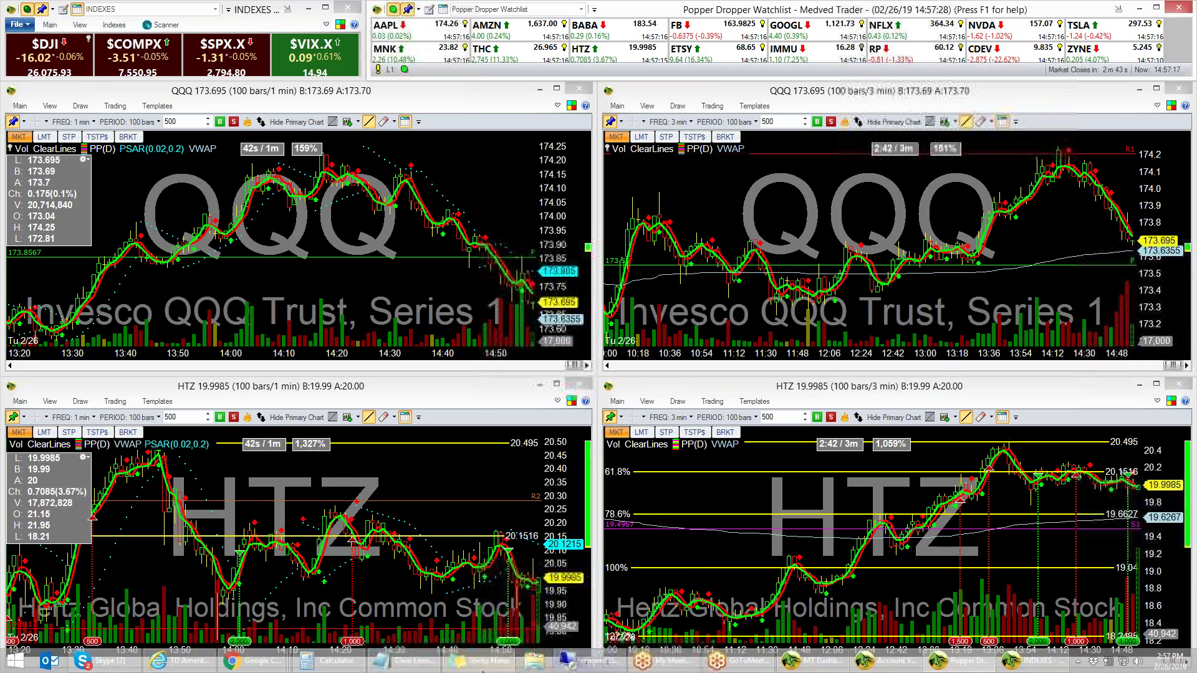
{"action": "mouse_move", "coordinate": [256, 666]}
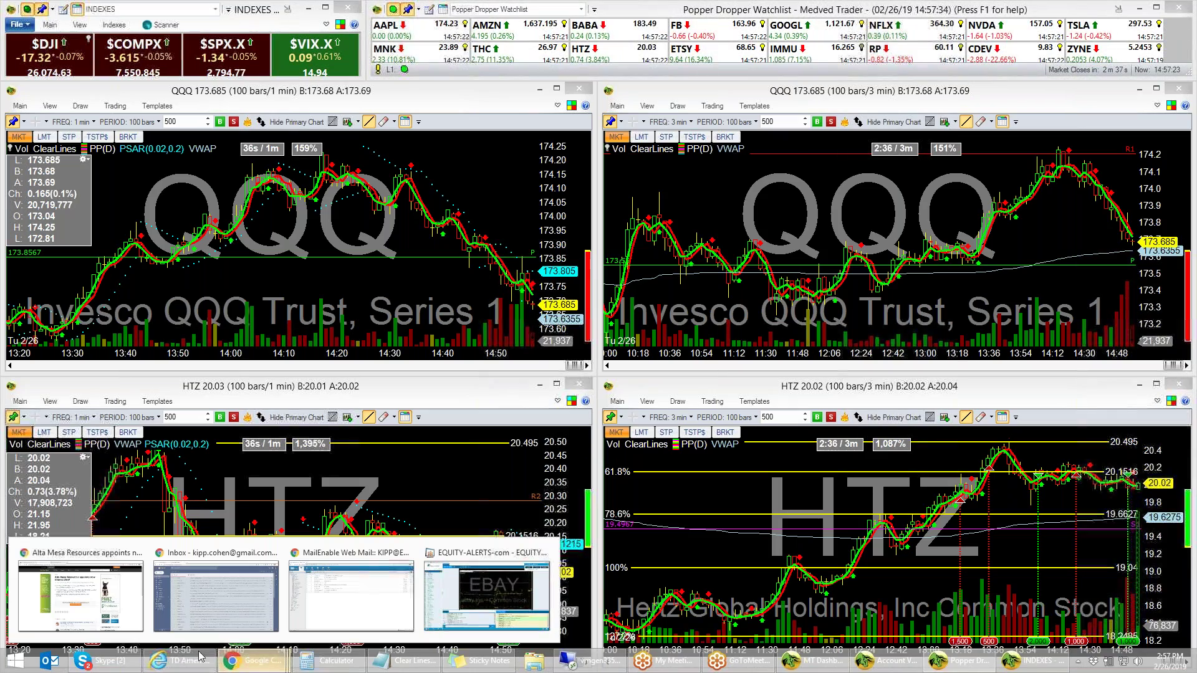
{"action": "left_click", "coordinate": [81, 592]}
{"action": "left_click", "coordinate": [360, 14]}
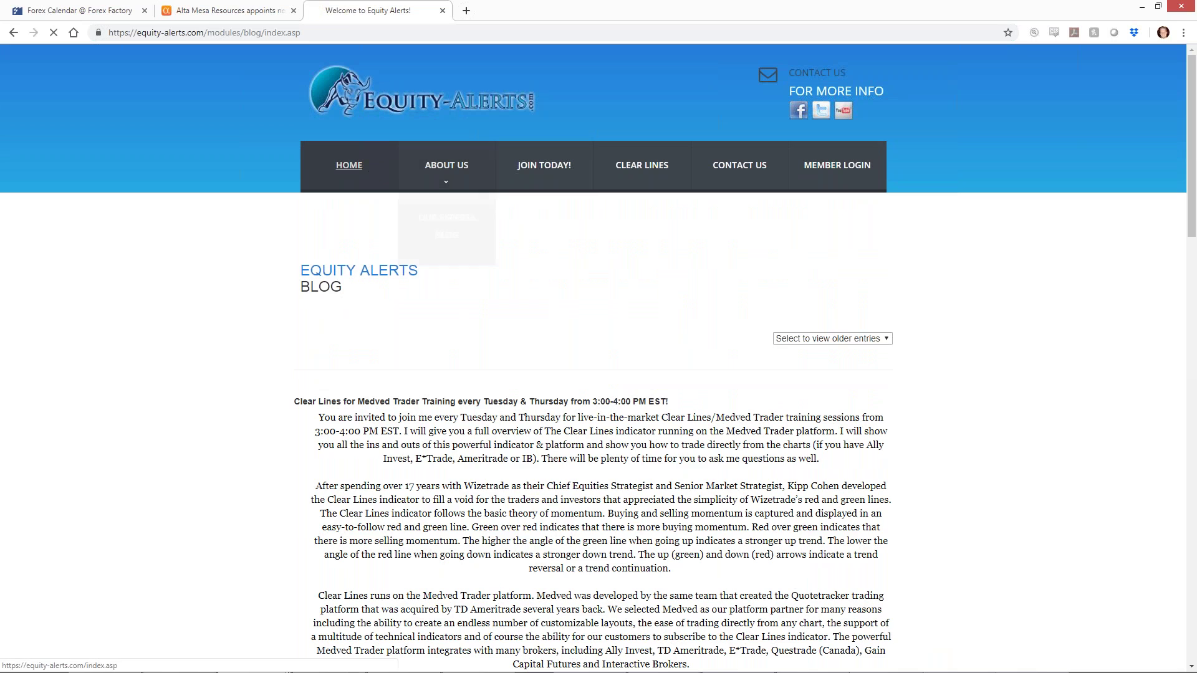
{"action": "left_click", "coordinate": [349, 165]}
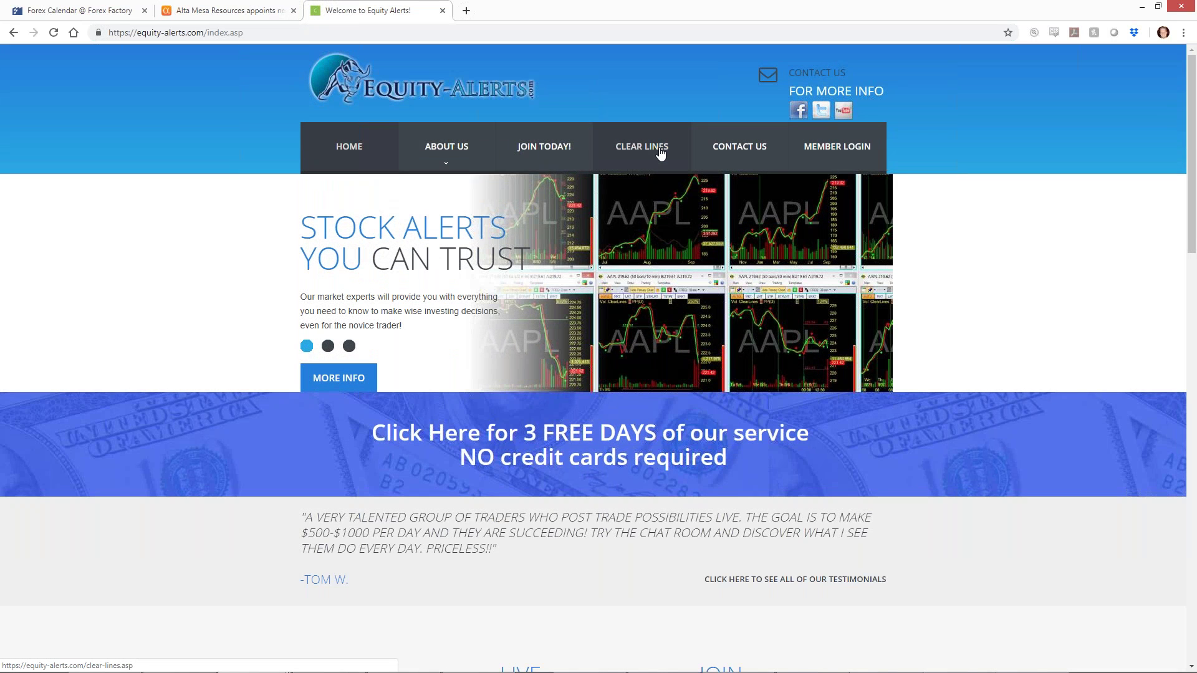
{"action": "left_click", "coordinate": [662, 153]}
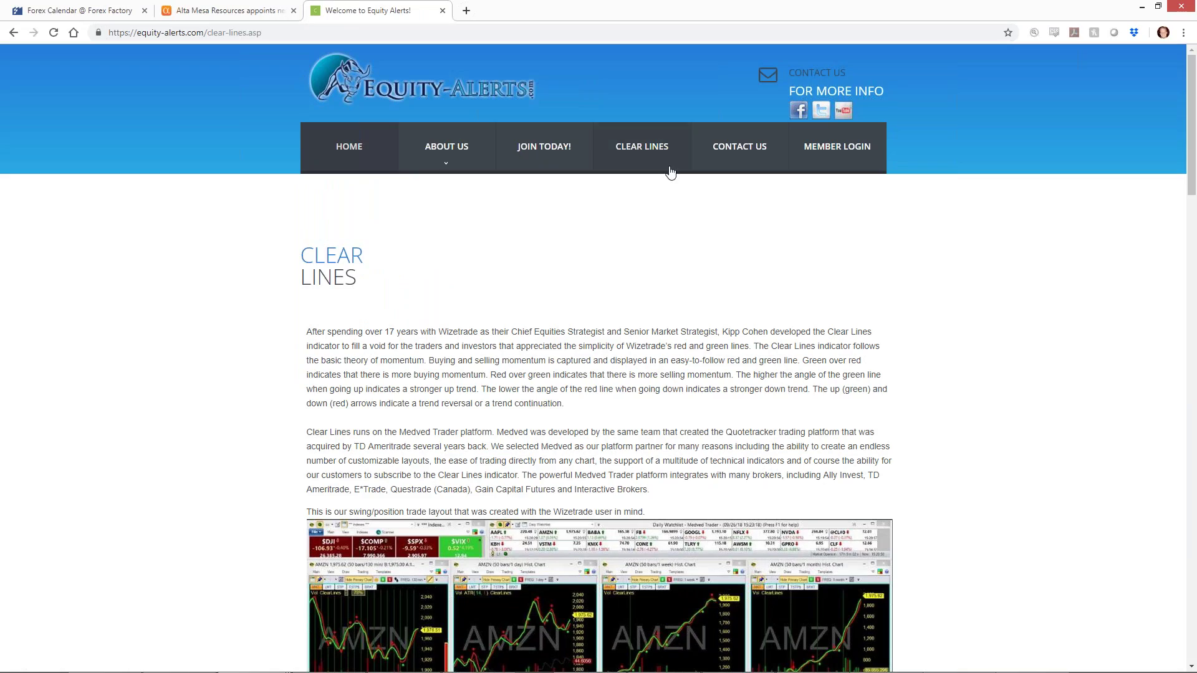
{"action": "scroll", "coordinate": [670, 172], "scroll_direction": "down", "scroll_amount": 8}
{"action": "scroll", "coordinate": [598, 358], "scroll_direction": "down", "scroll_amount": 15}
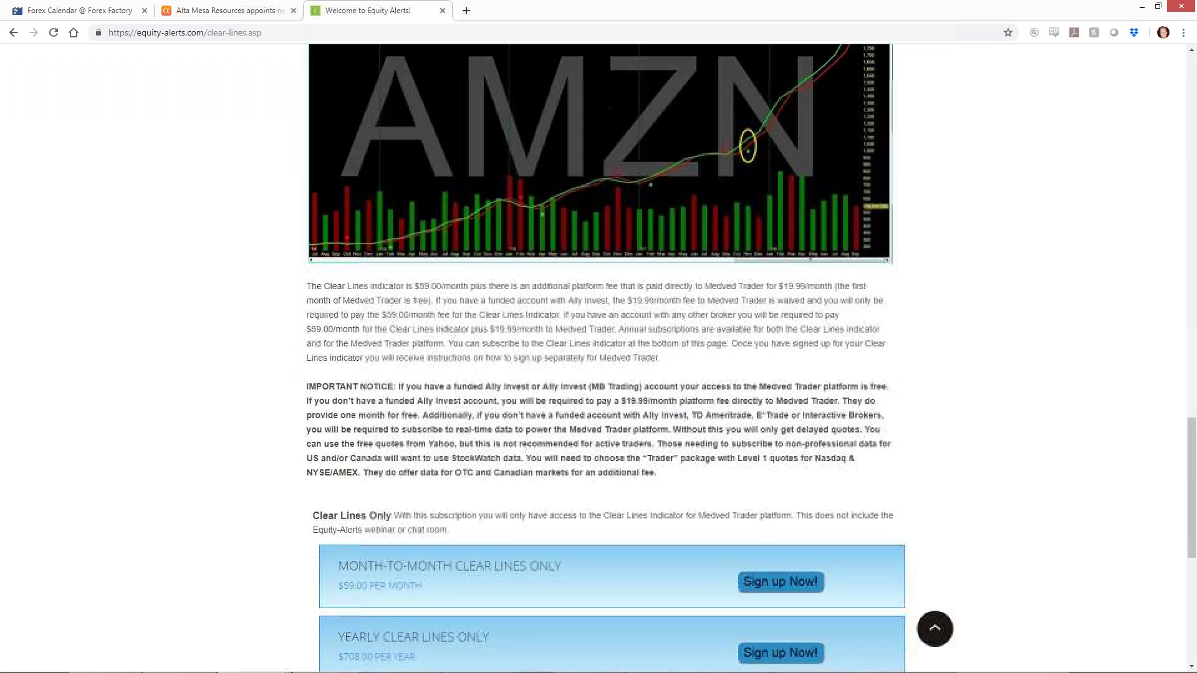
{"action": "scroll", "coordinate": [599, 358], "scroll_direction": "down", "scroll_amount": 3}
{"action": "scroll", "coordinate": [443, 345], "scroll_direction": "down", "scroll_amount": 2}
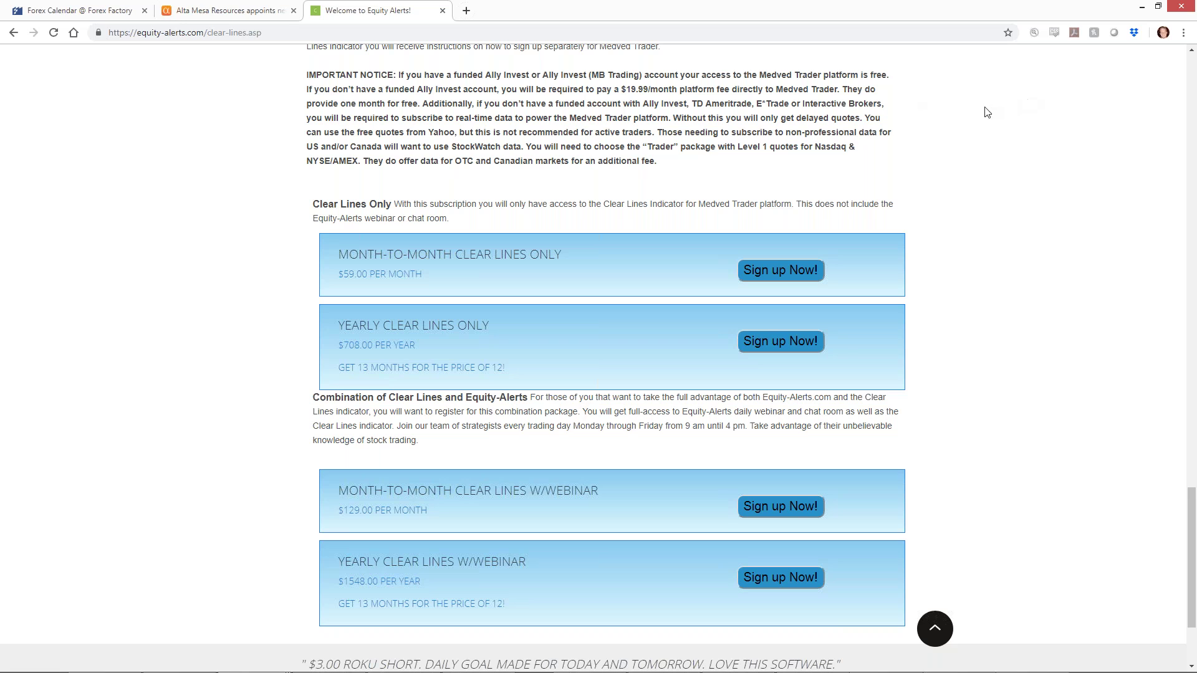
Step: Minimize the browser and bring up the Clear Lines Training.txt note in Notepad
{"action": "left_click", "coordinate": [1143, 7]}
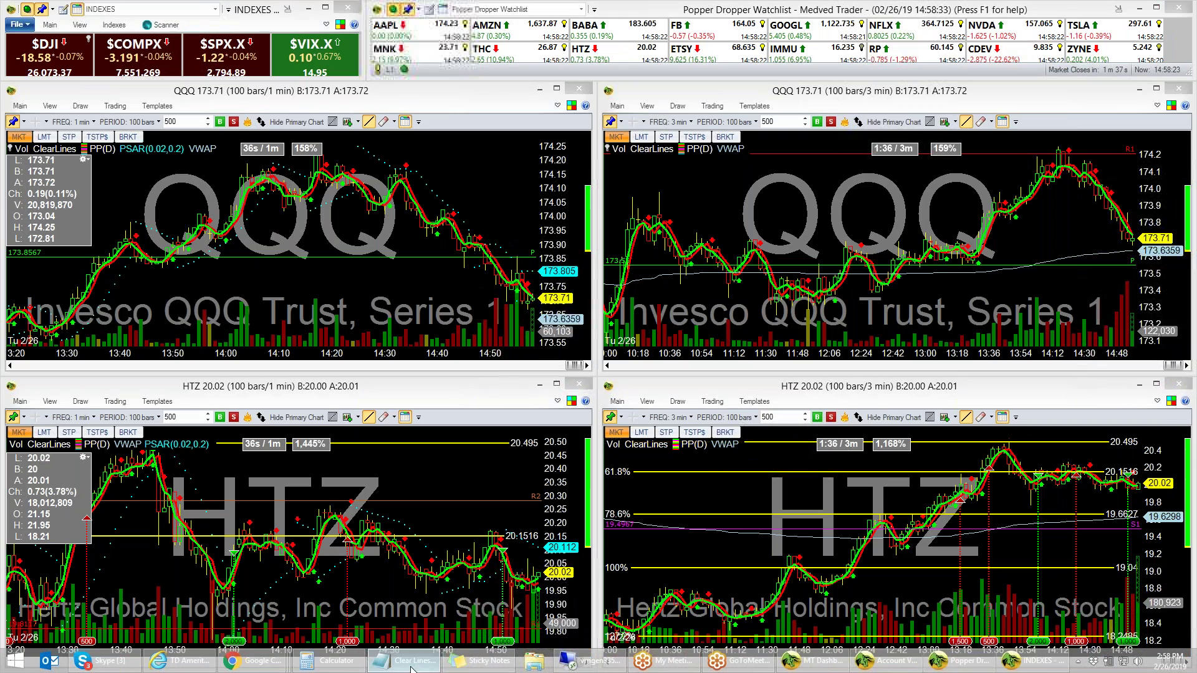
{"action": "left_click", "coordinate": [411, 664]}
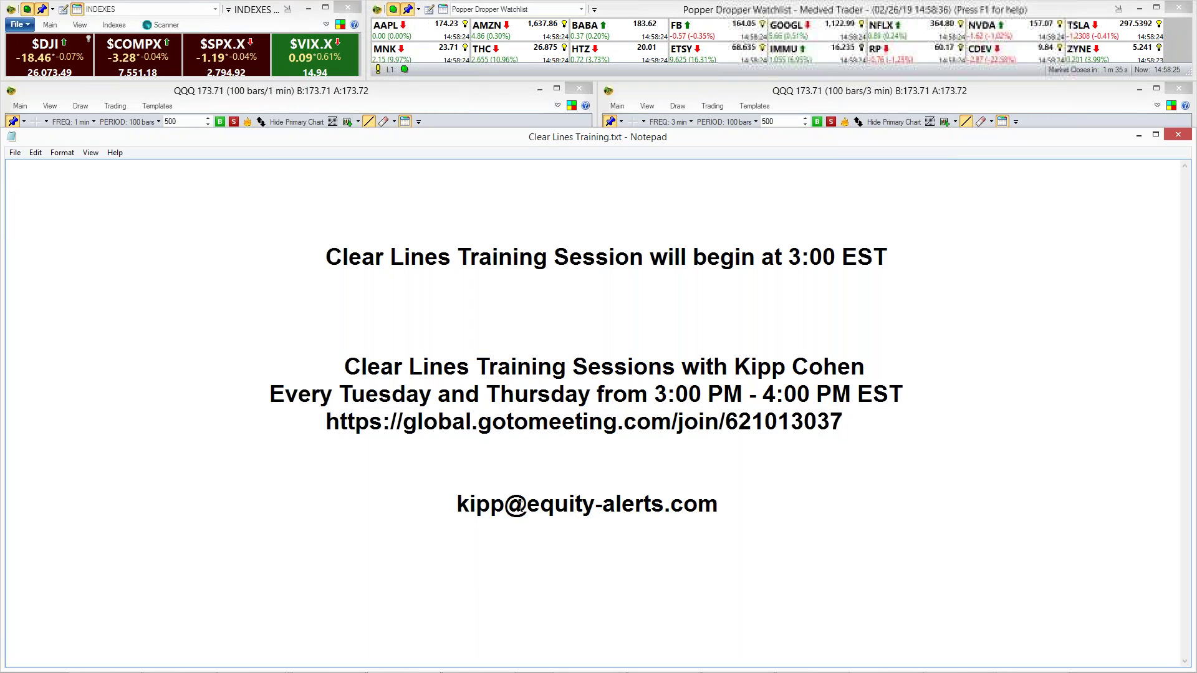